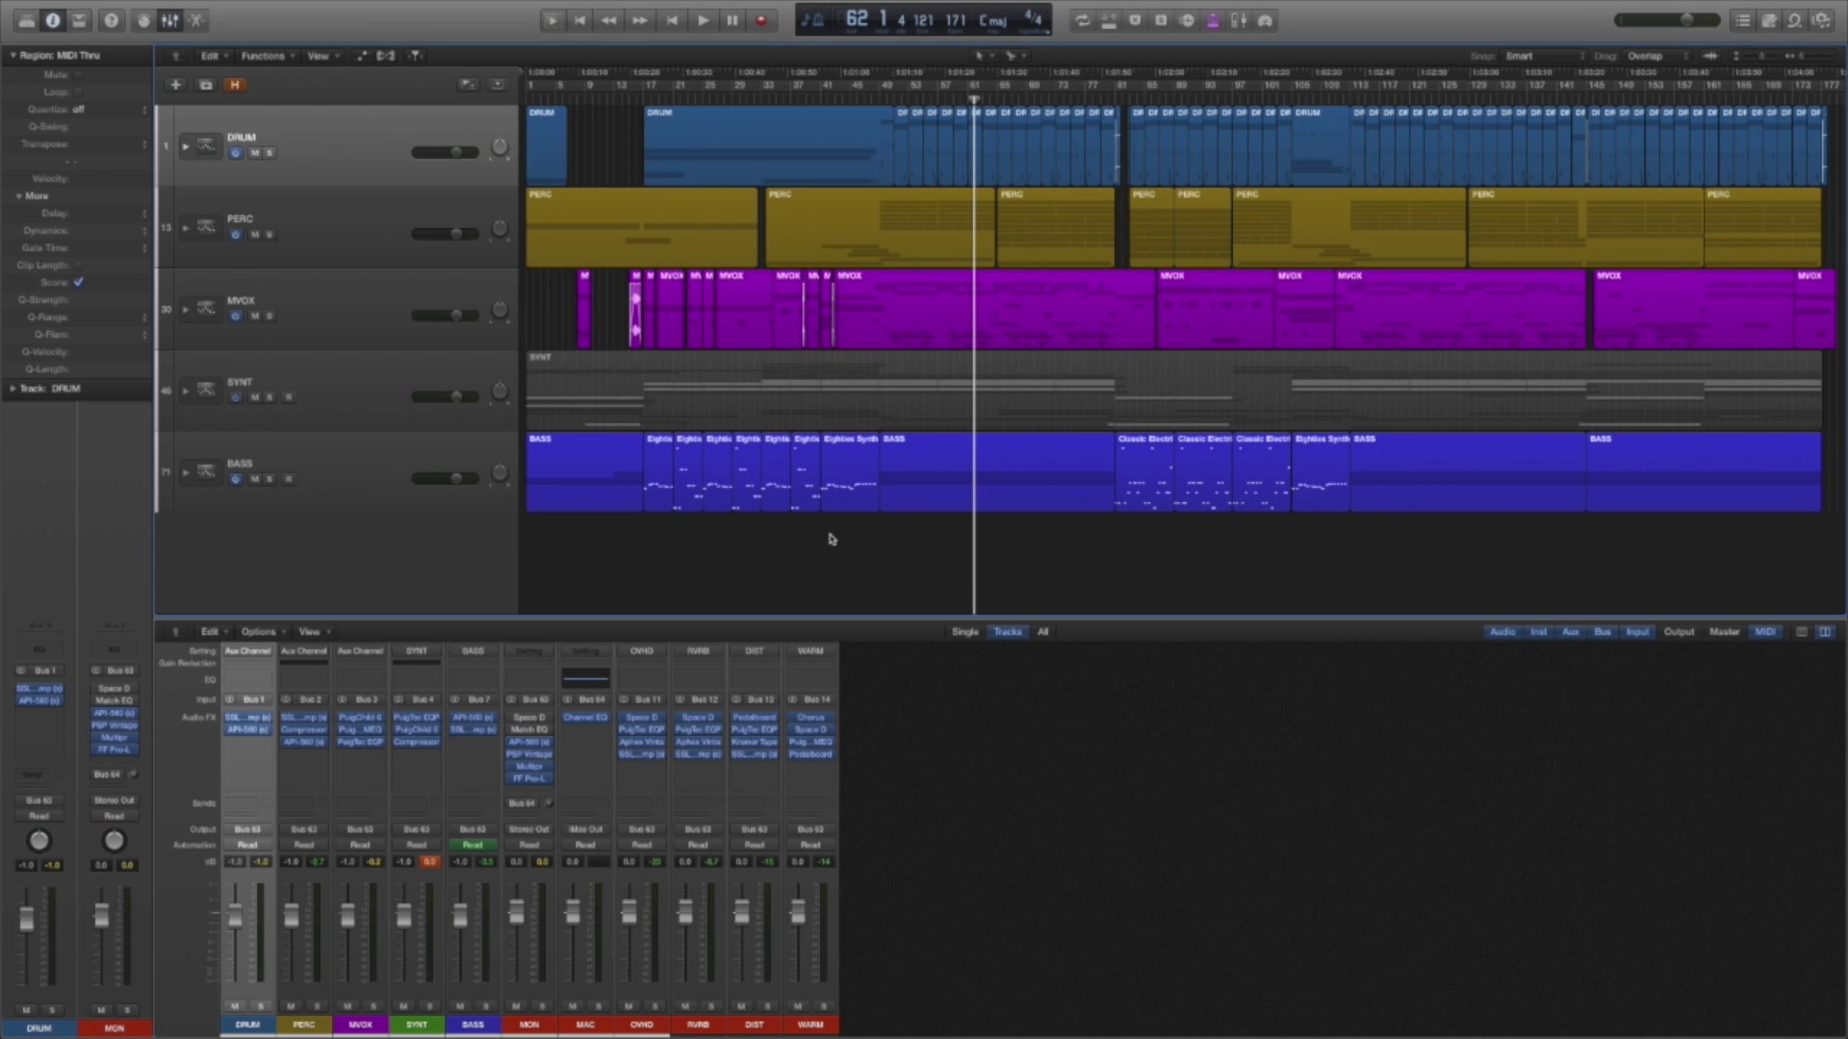
# Expand the DRUM track stack to show its individual drum tracks.
pyautogui.click(187, 148)
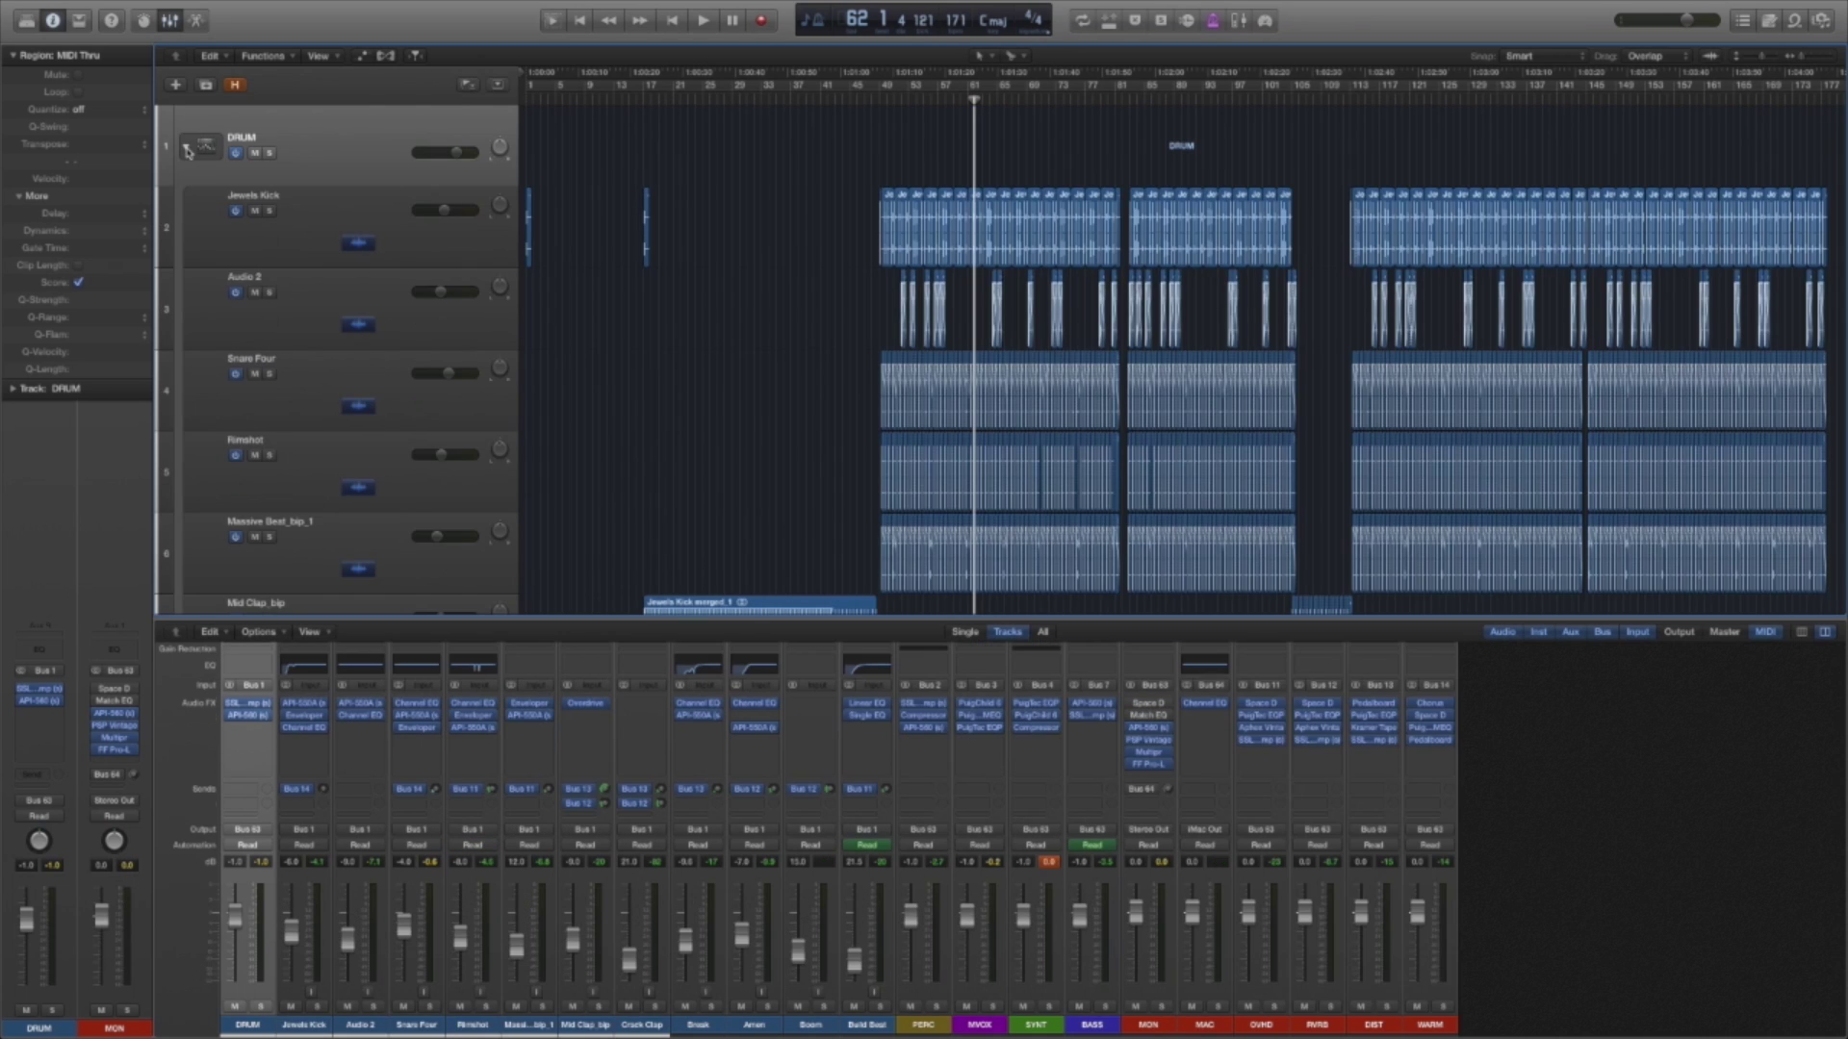
pyautogui.click(187, 148)
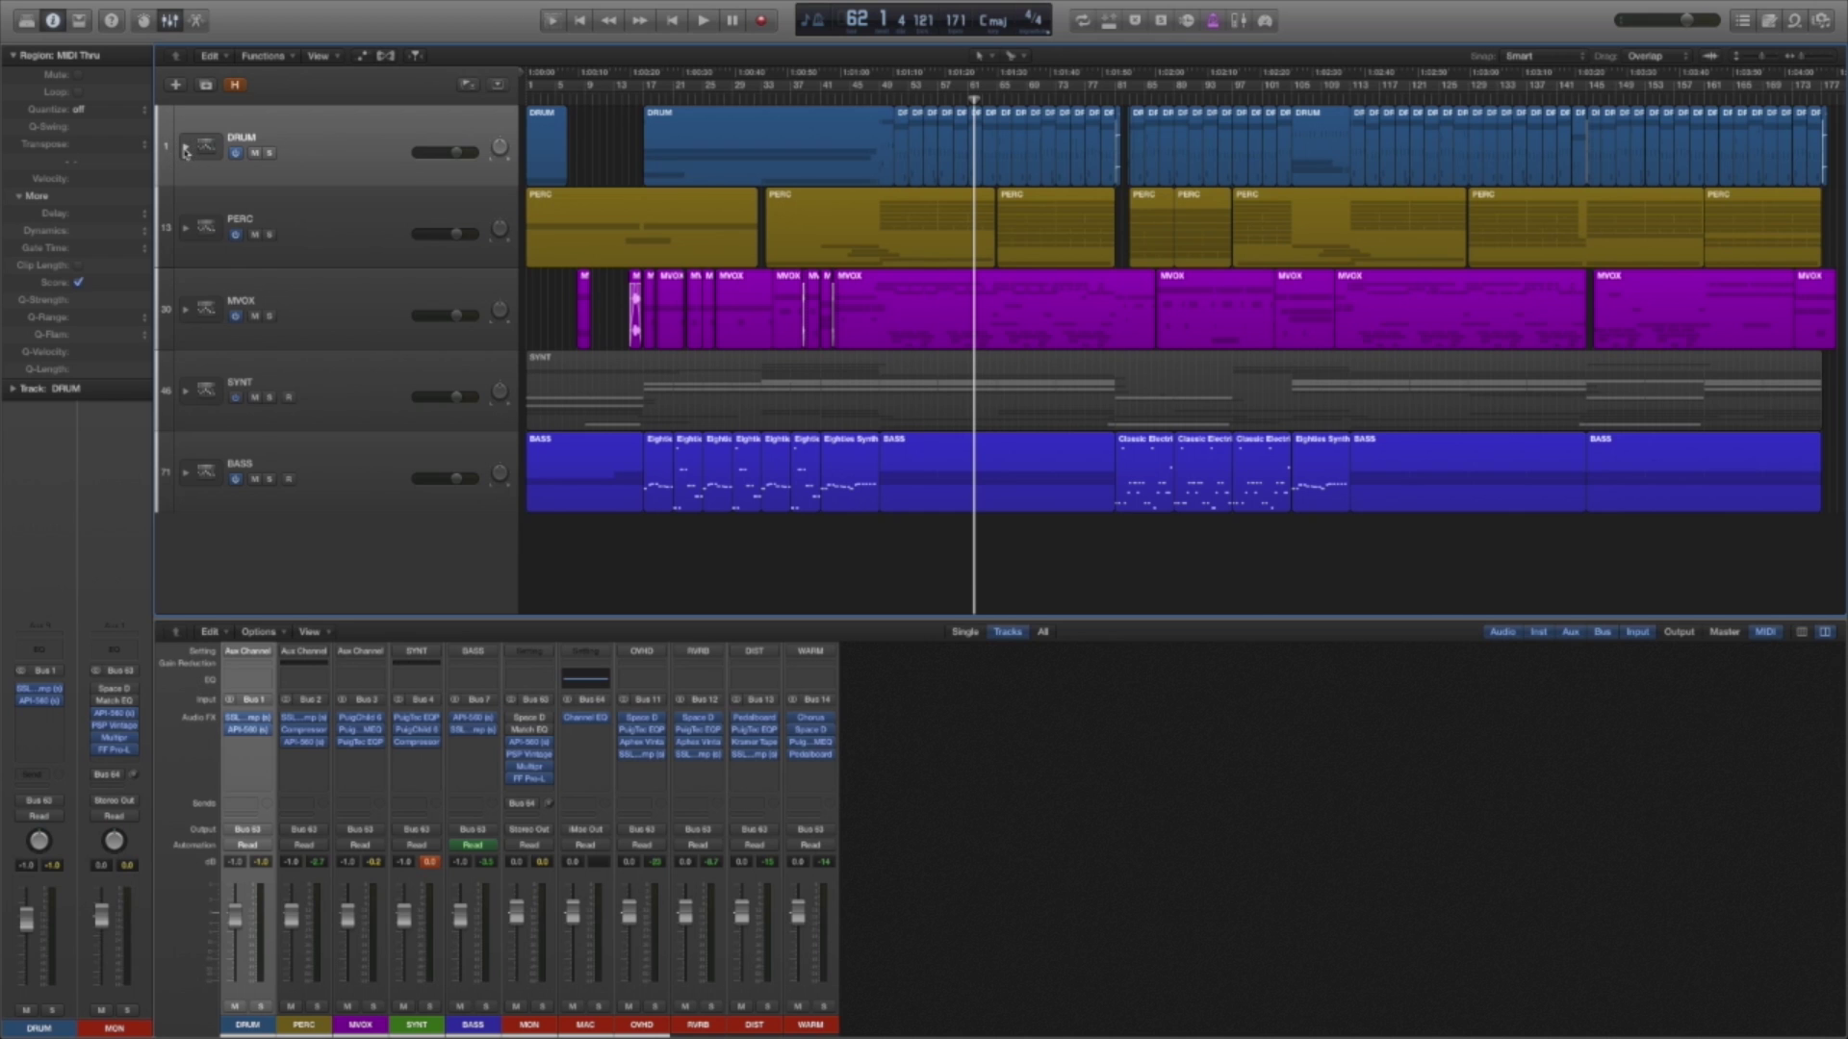
pyautogui.click(186, 148)
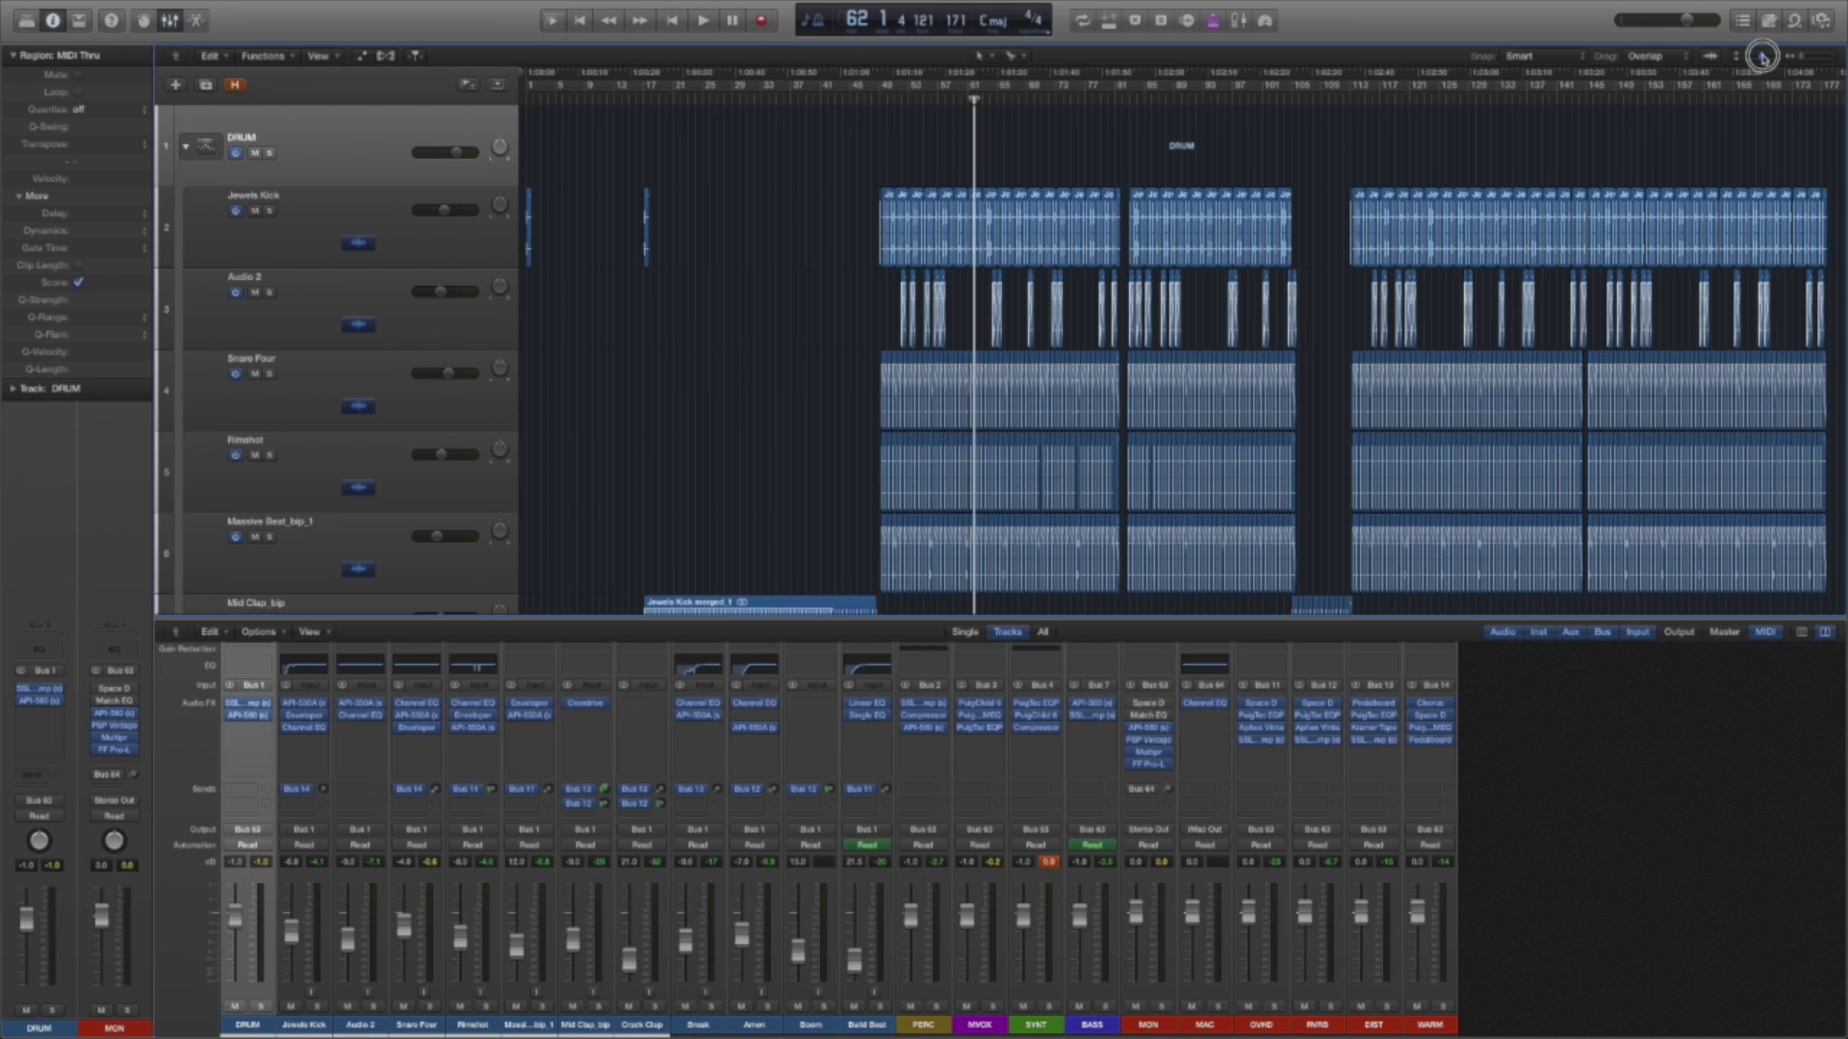
pyautogui.click(1765, 58)
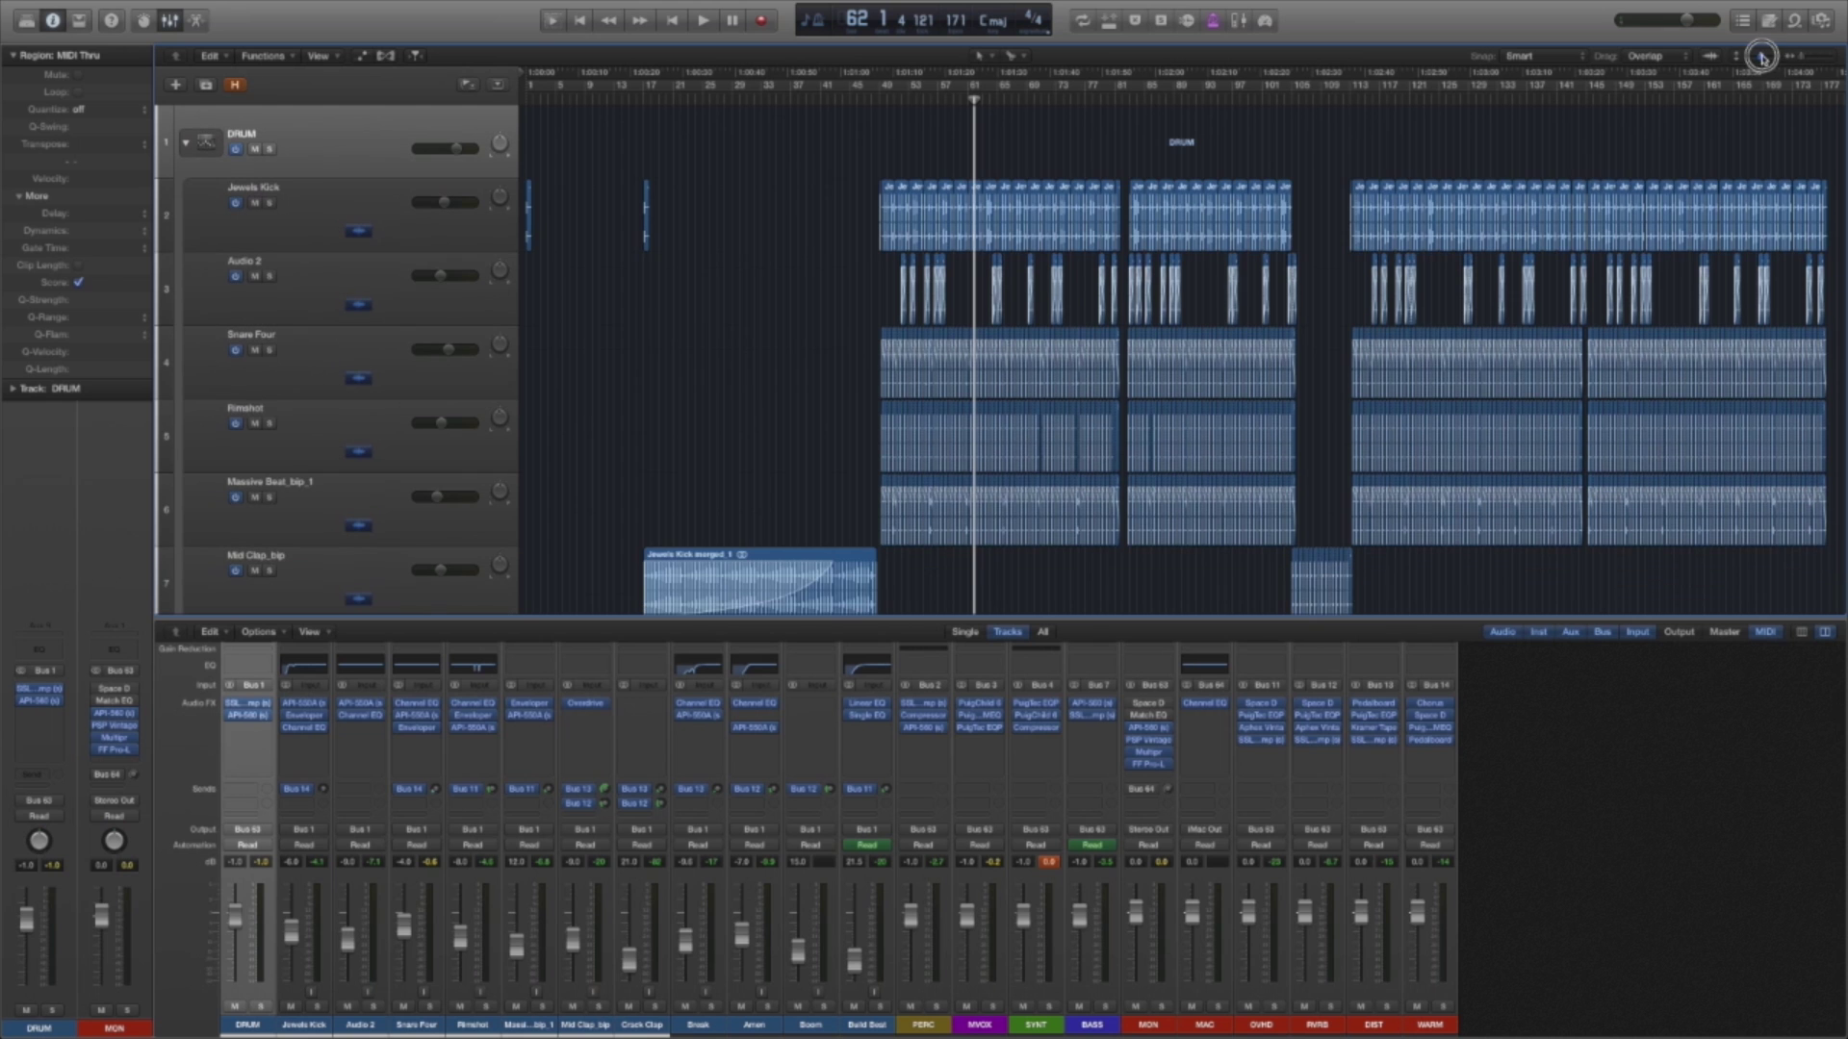
pyautogui.click(1811, 58)
pyautogui.click(1811, 58)
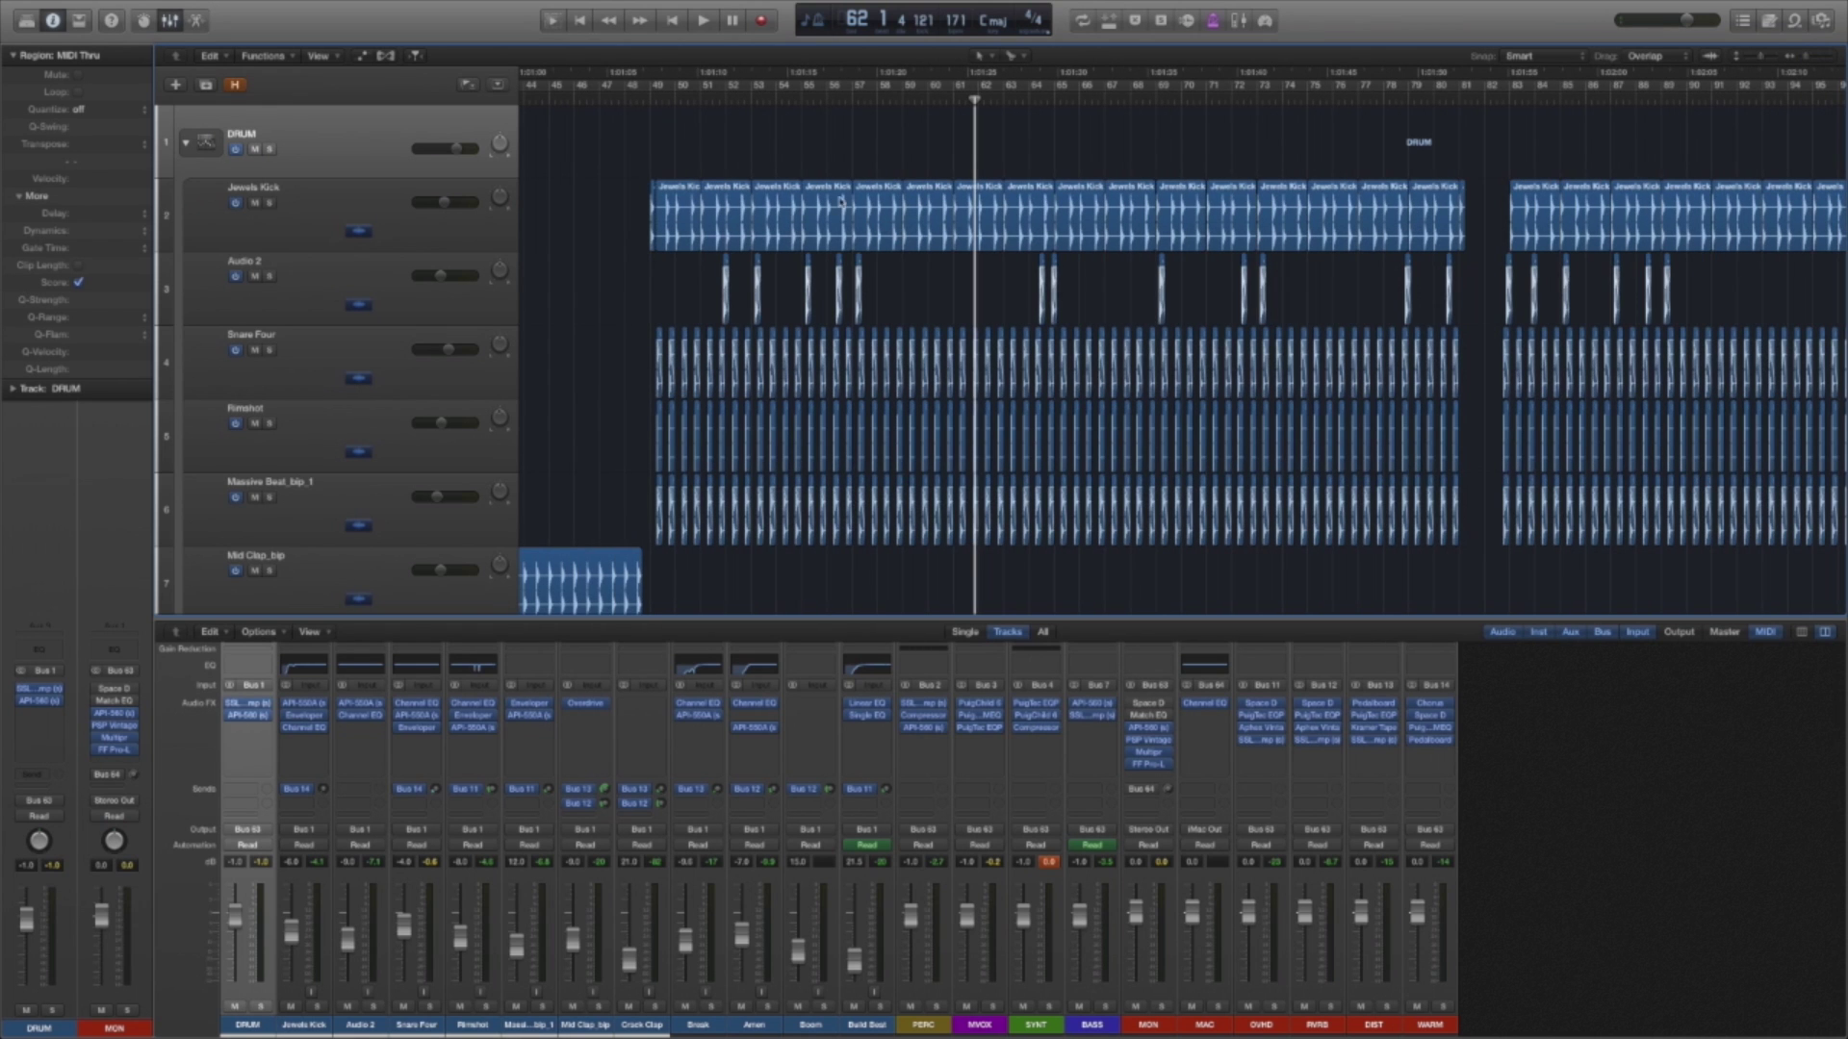
# Look over the layered drum regions from bar 49 onward, from Jewels Kick down to Build Beat.
pyautogui.scroll(-2, 640, 159)
pyautogui.scroll(2, 630, 170)
pyautogui.moveTo(646, 147); pyautogui.dragTo(804, 513)
pyautogui.scroll(-10, 804, 513)
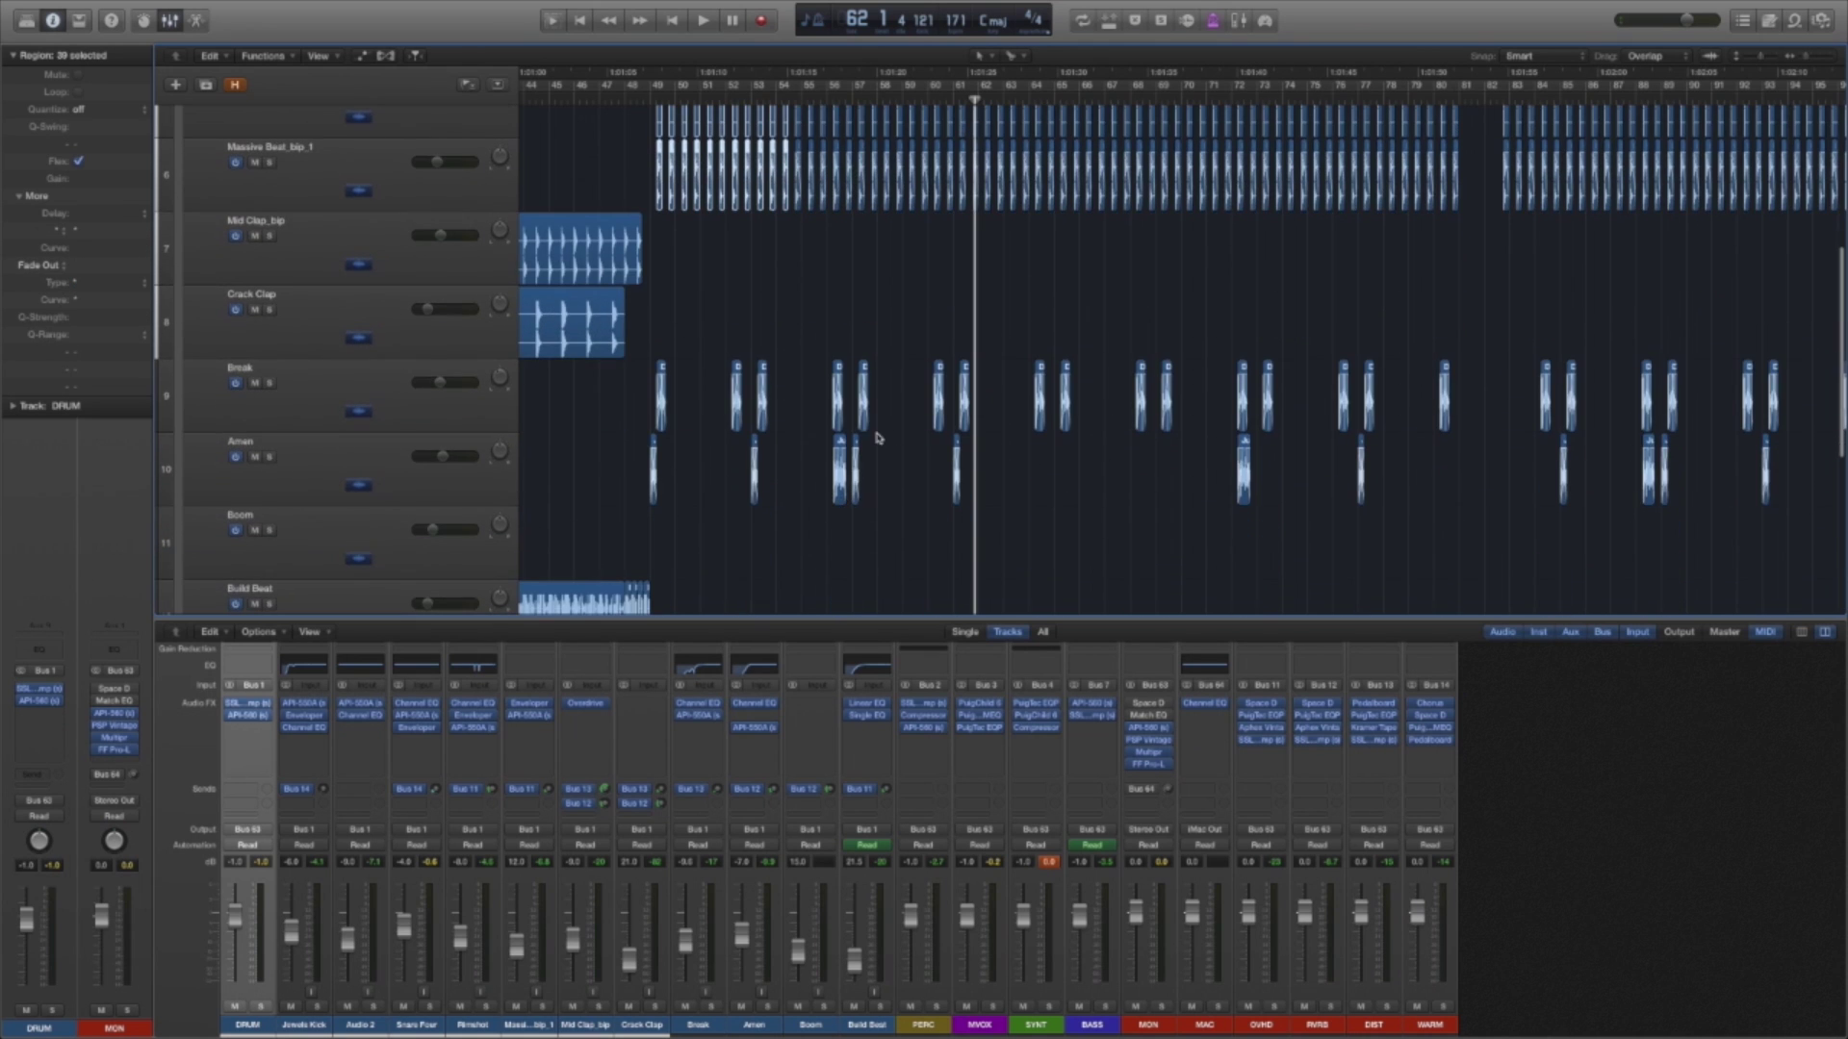
pyautogui.scroll(10, 866, 423)
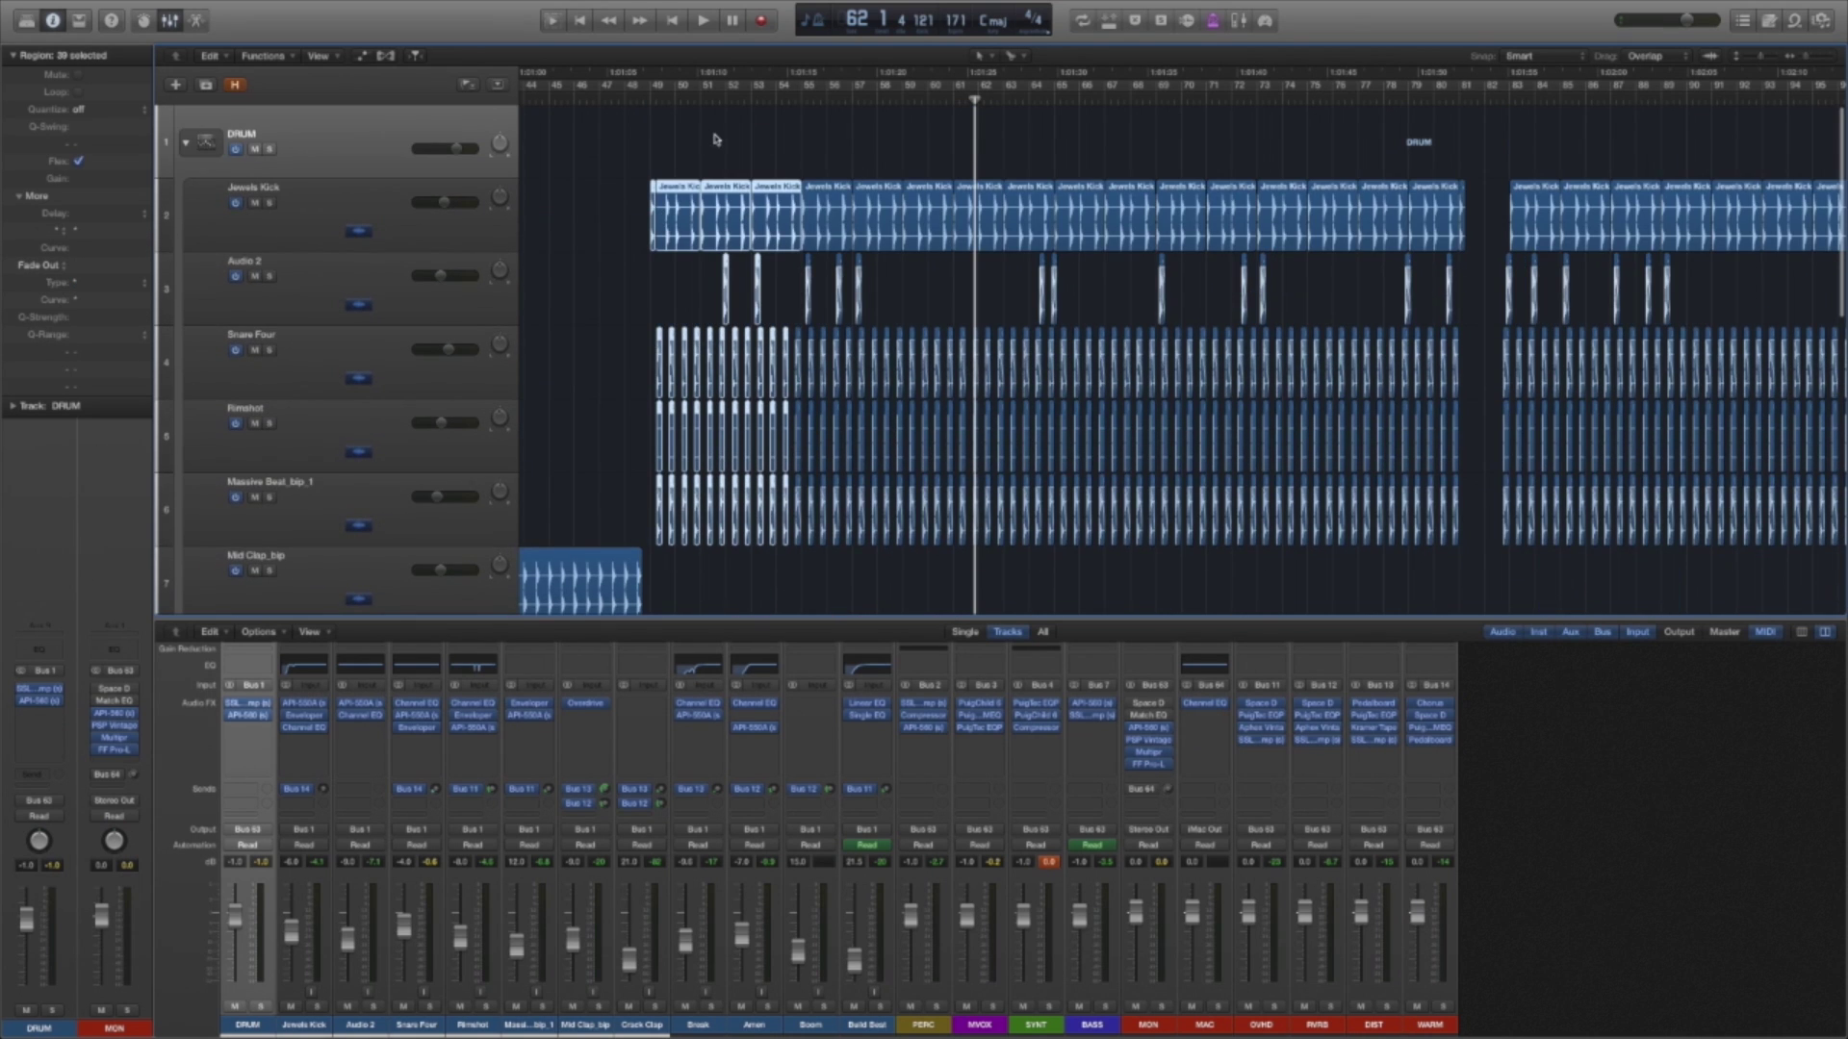
pyautogui.click(717, 140)
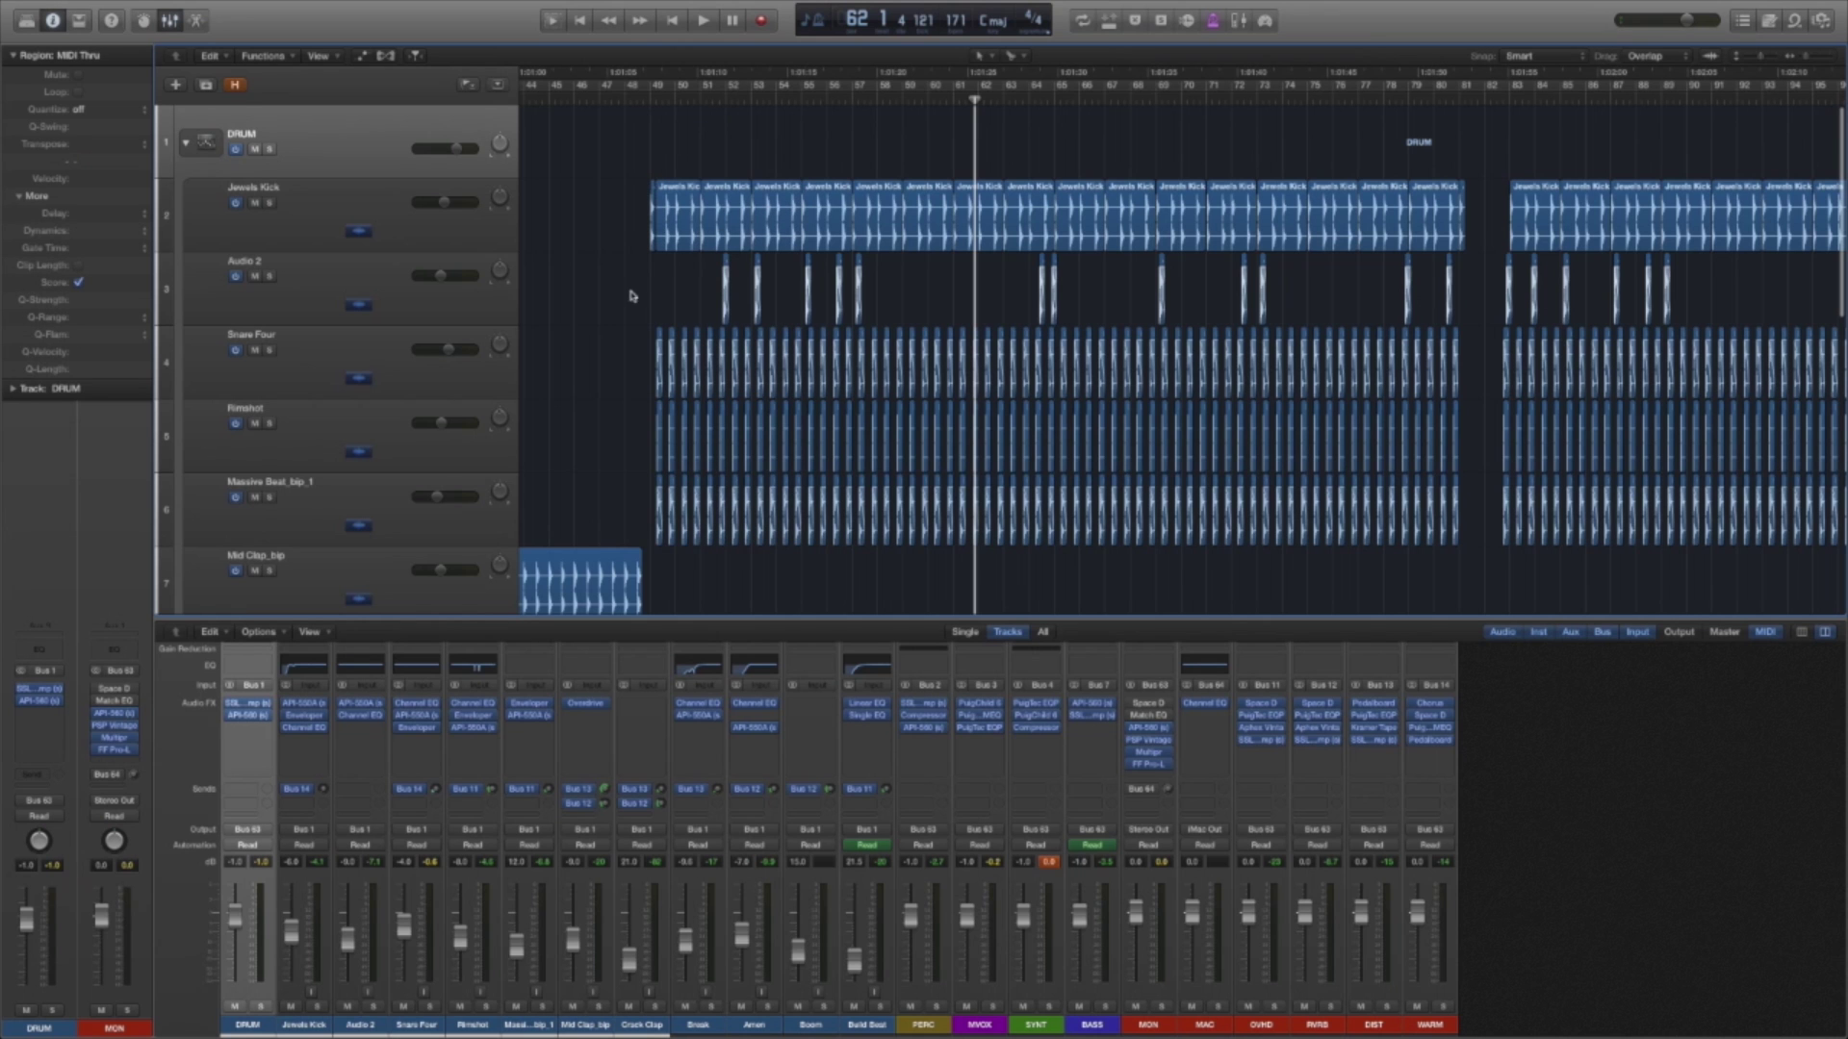
# Select the stacked Snare Four, Rimshot and Massive Beat regions at bar 61 beat 4 and fit them to the view.
pyautogui.click(1818, 56)
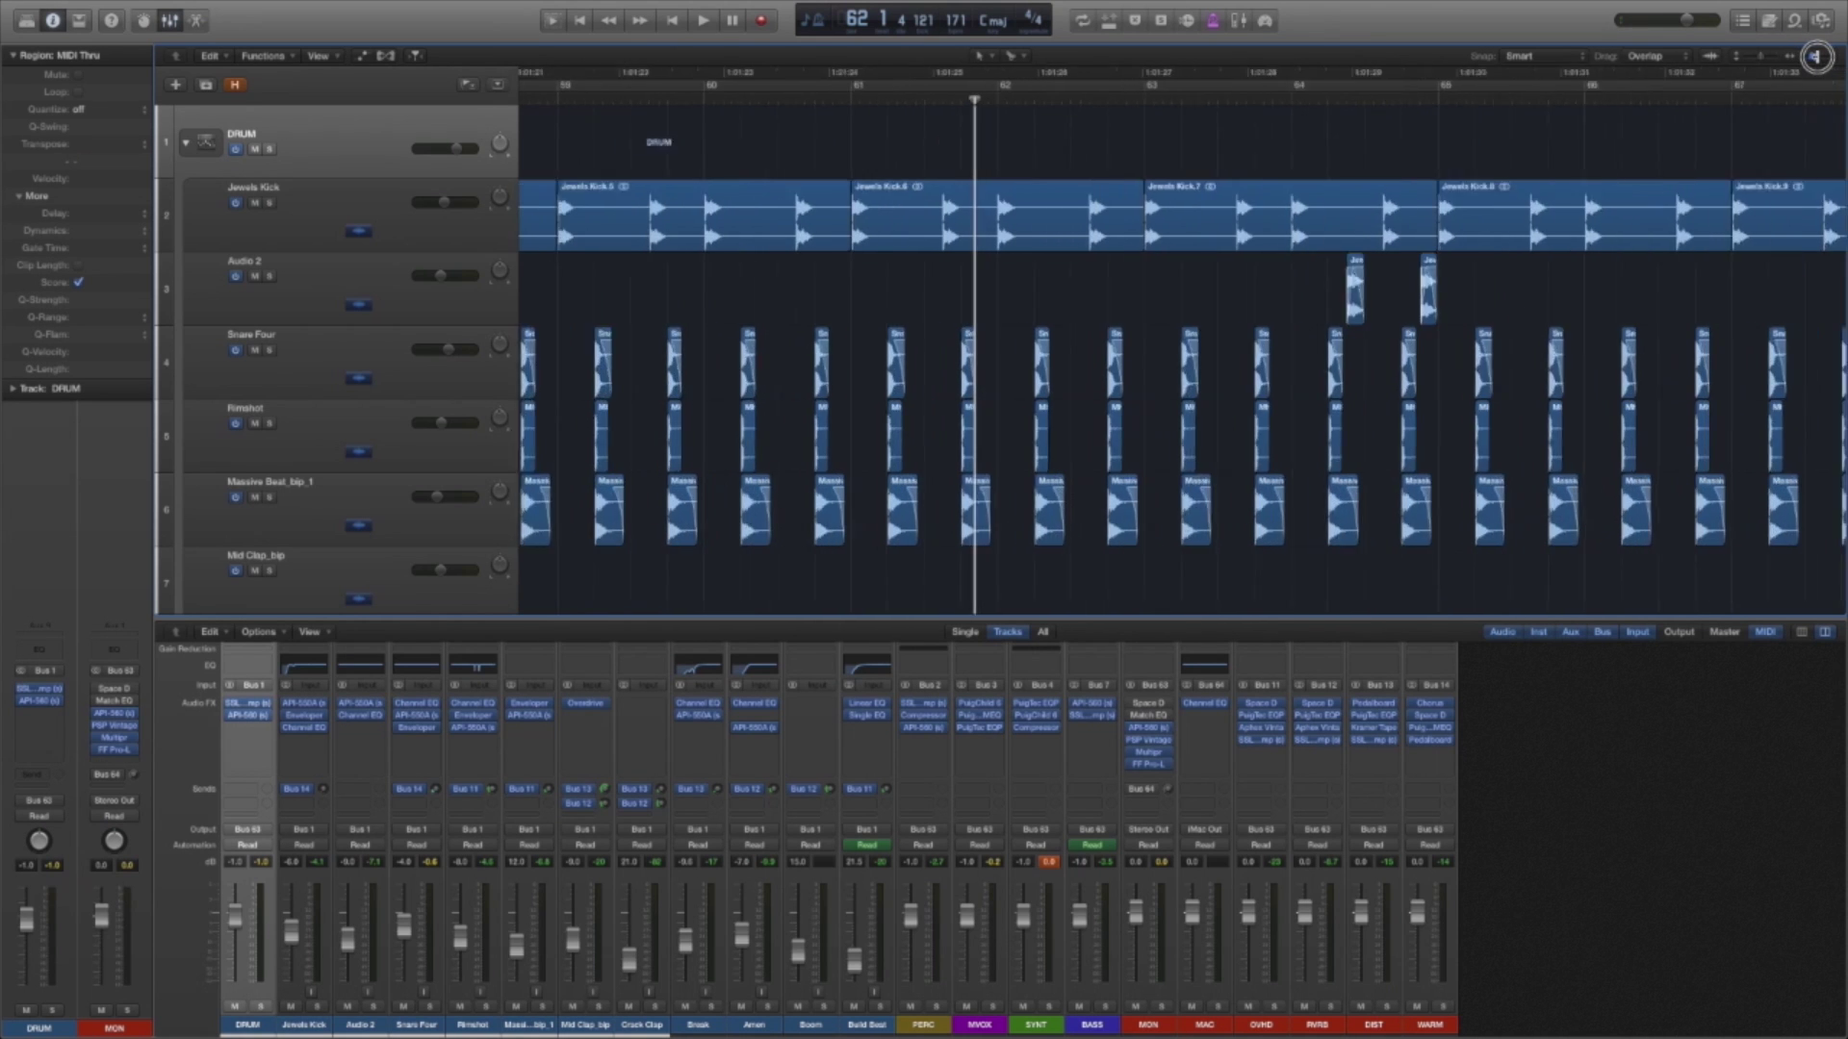
pyautogui.click(1819, 55)
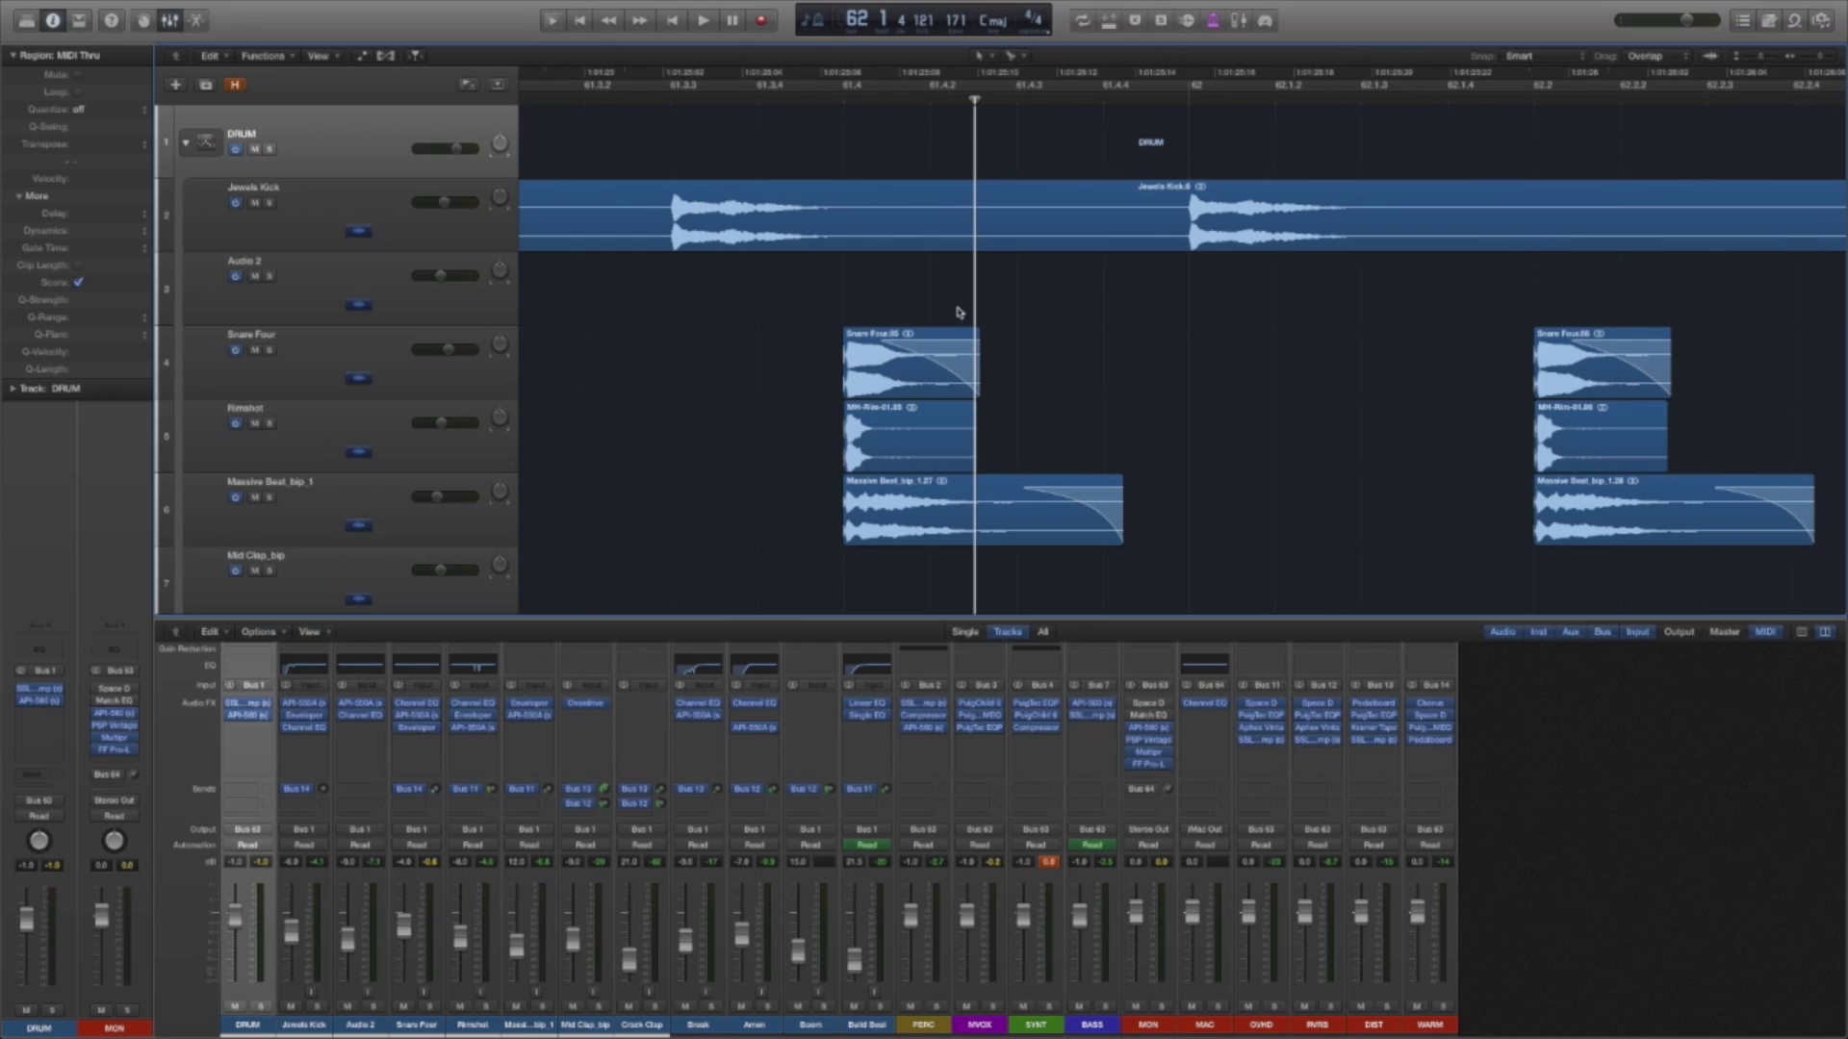
pyautogui.click(1263, 355)
pyautogui.click(1819, 56)
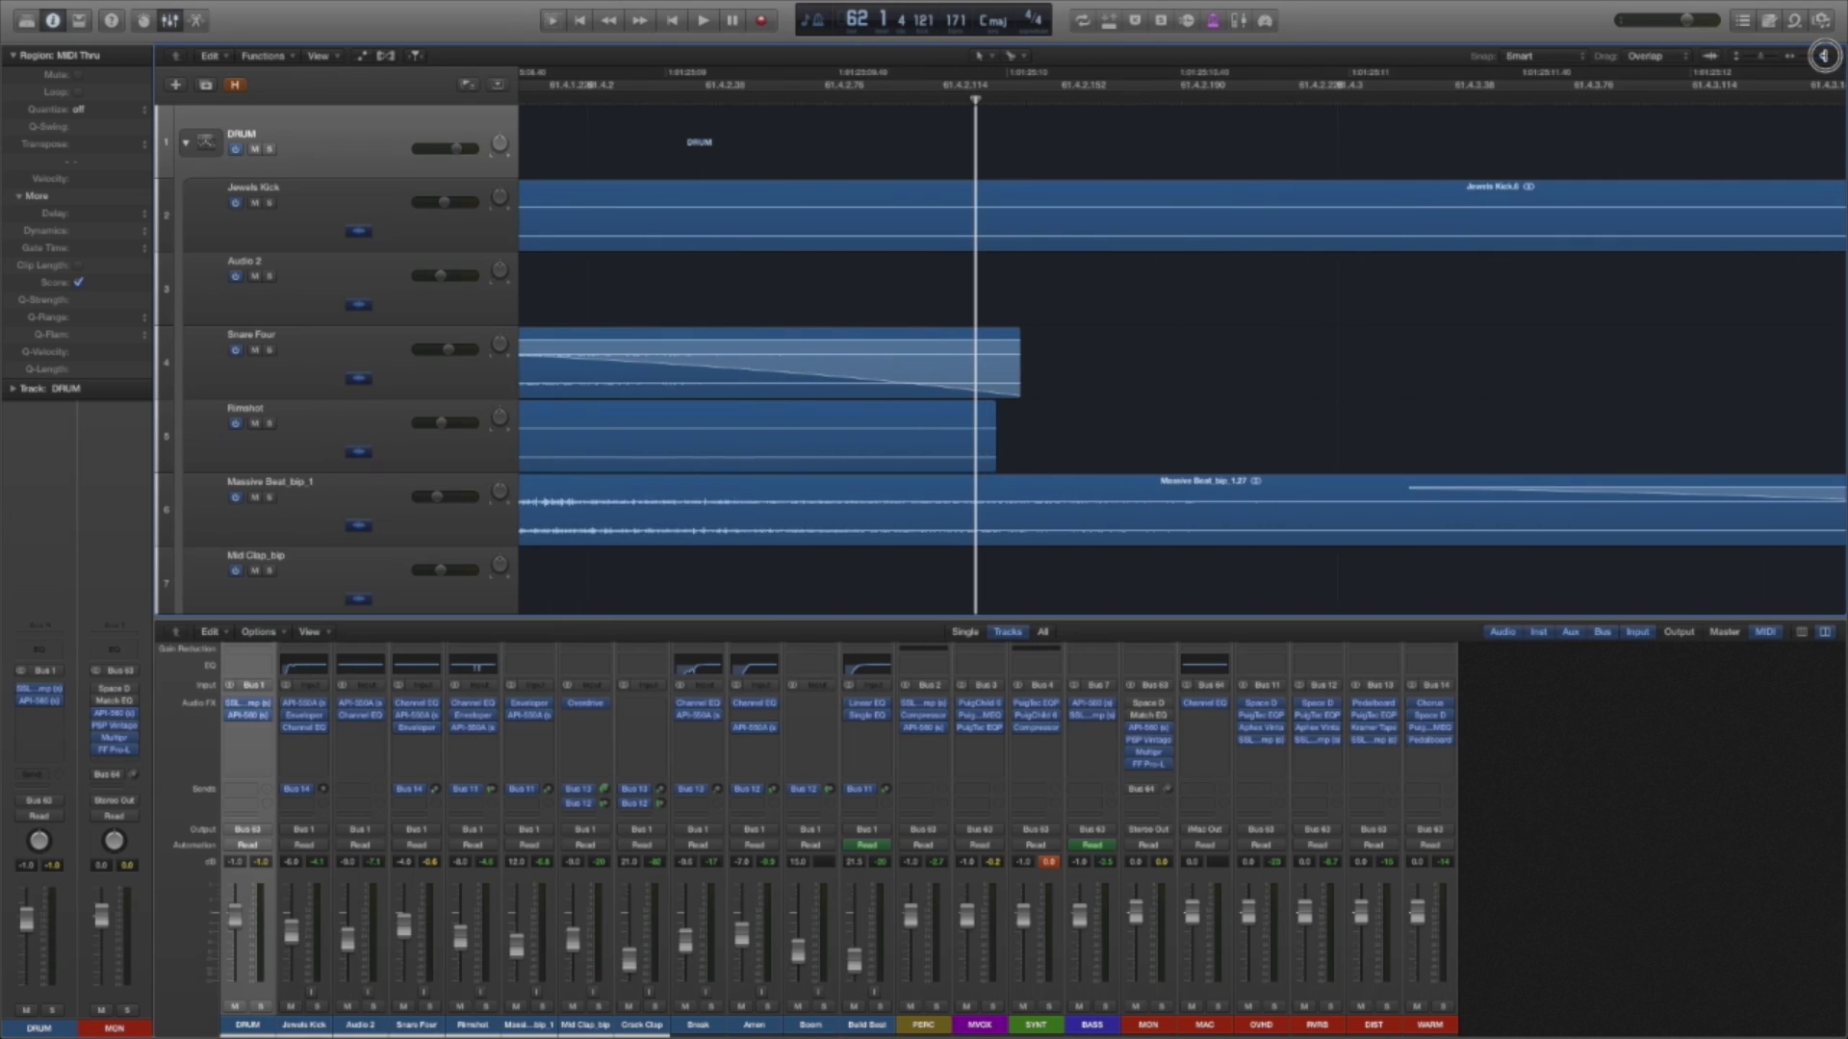
pyautogui.hscroll(-5, 770, 233)
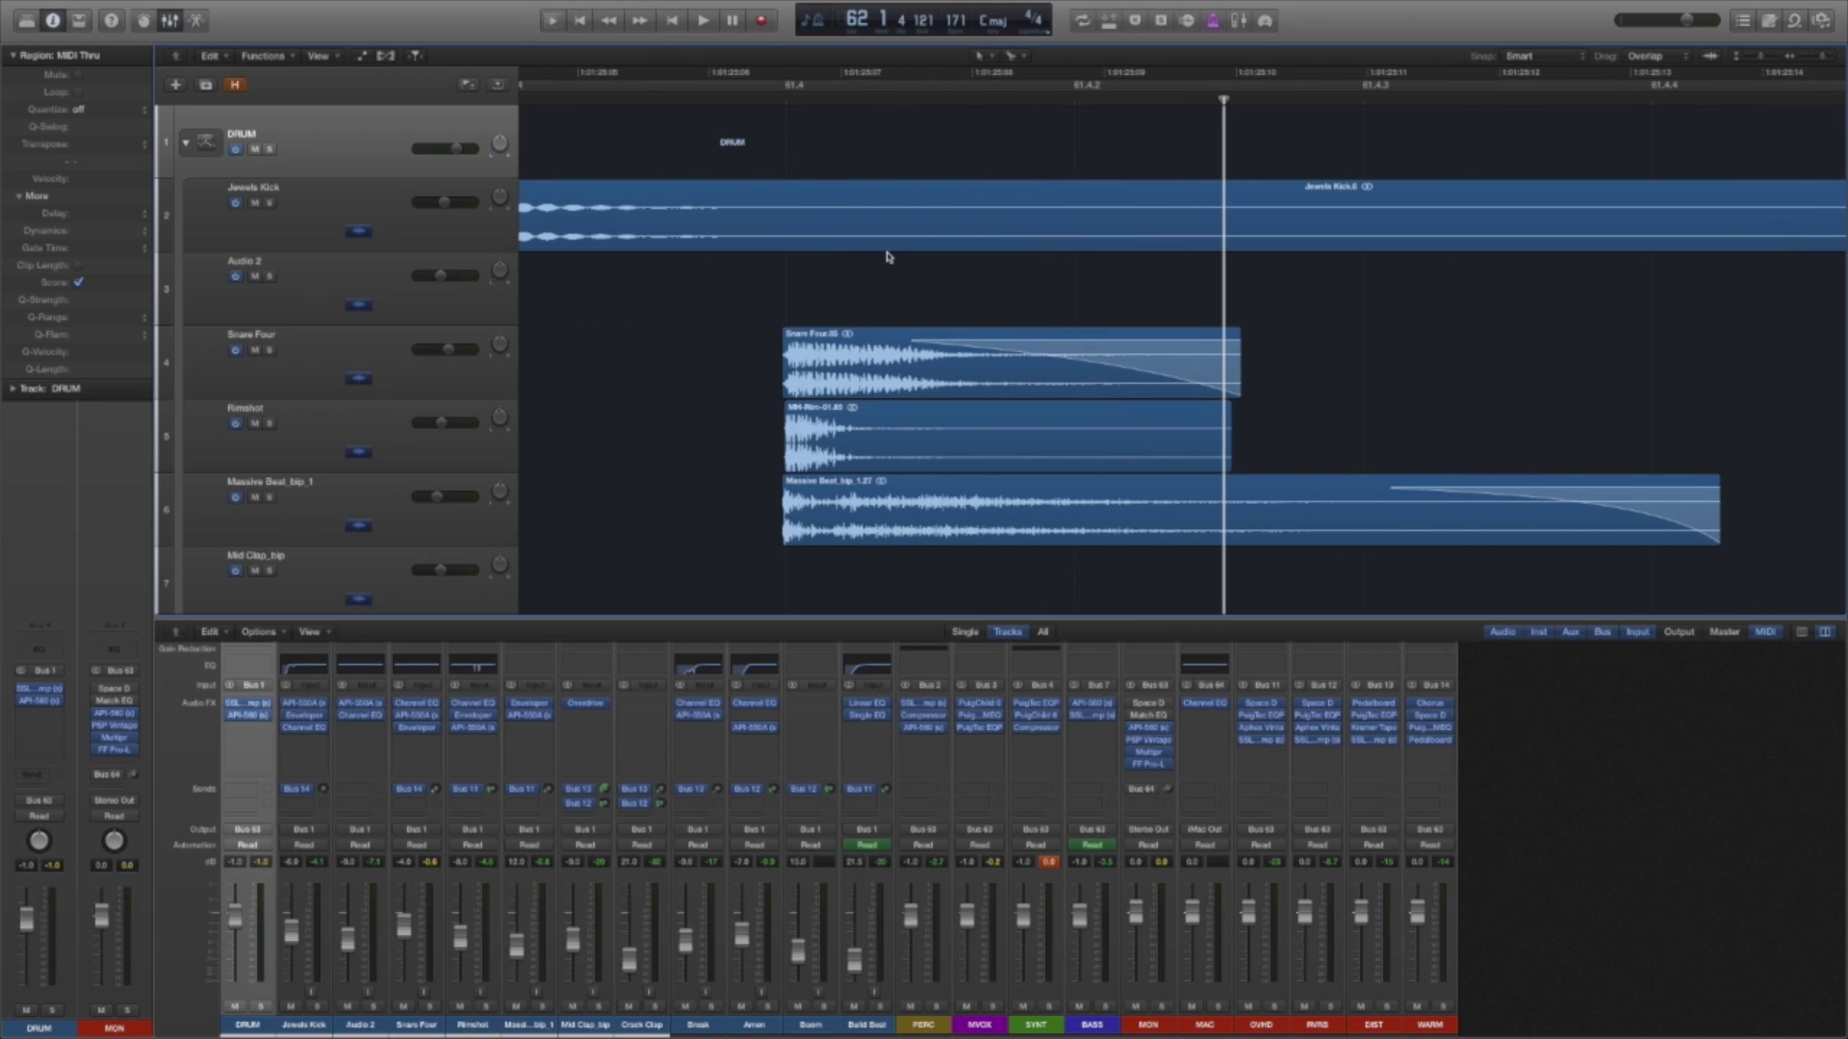
pyautogui.moveTo(818, 270); pyautogui.dragTo(984, 541)
pyautogui.press('z')
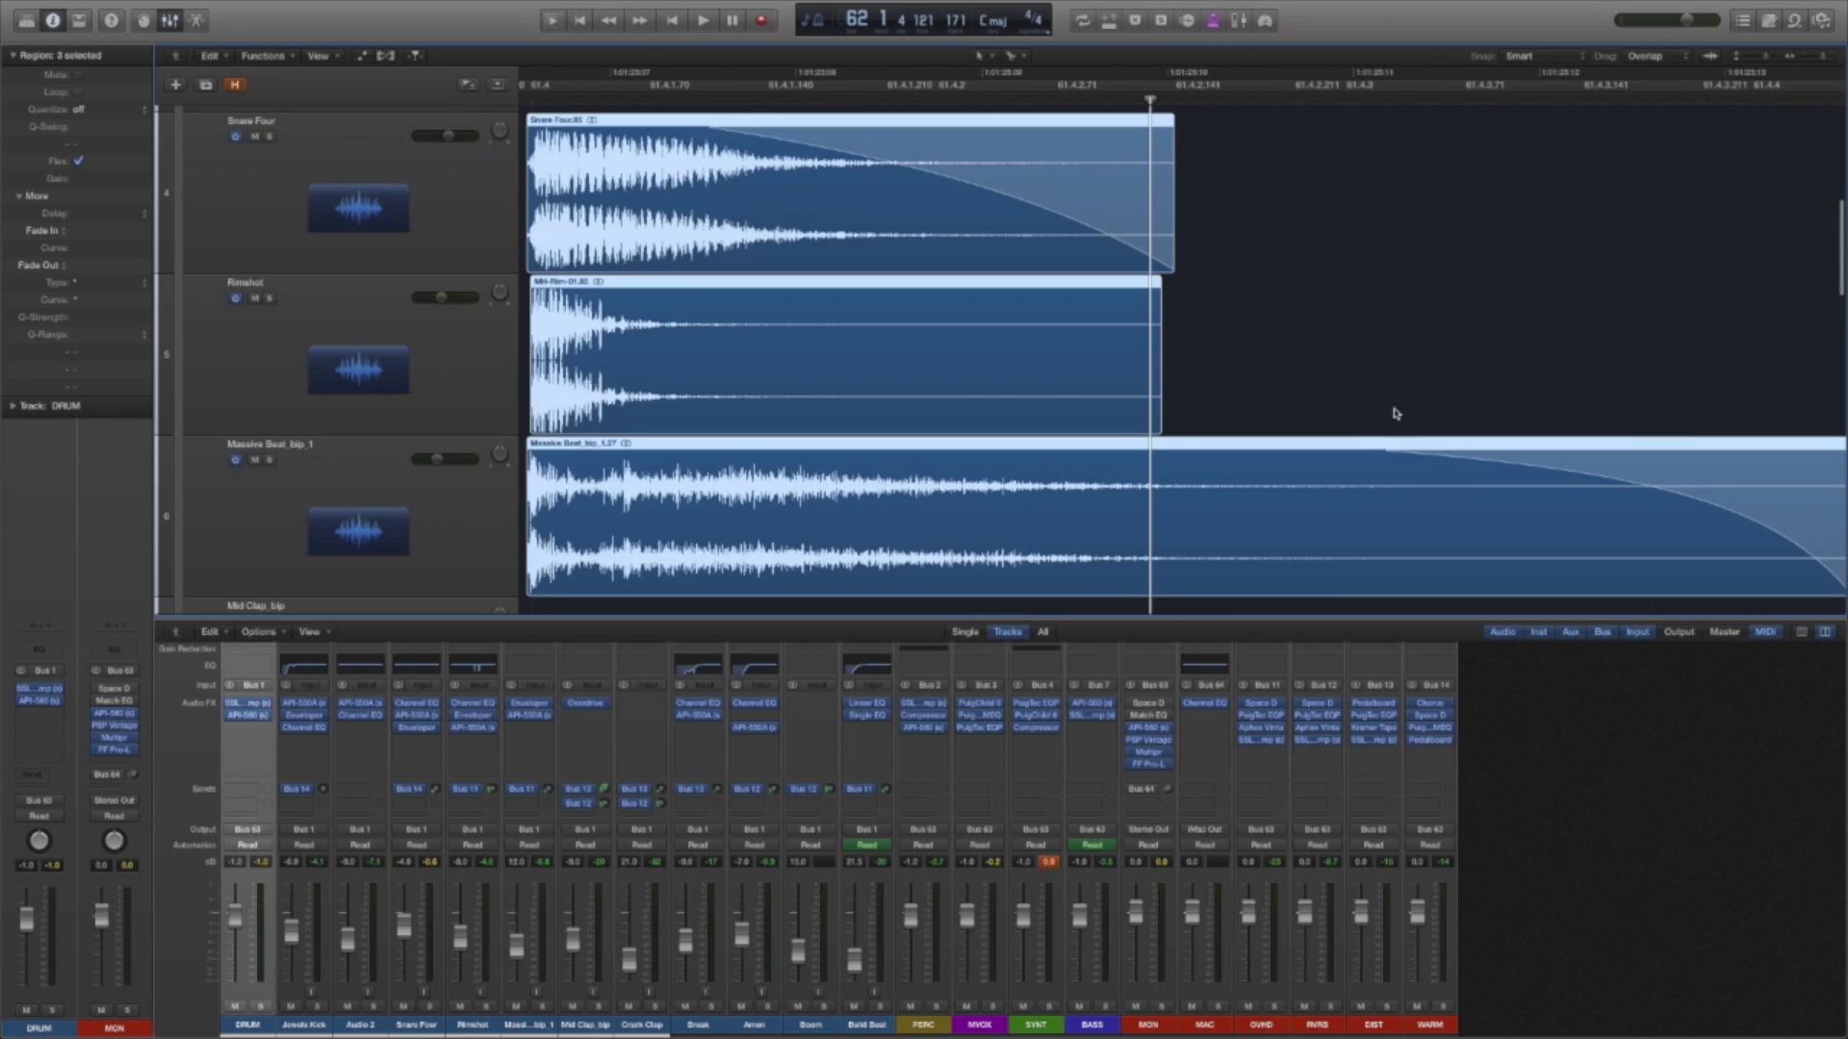
# Examine the start timing, waveforms and fade-outs of the Snare Four, Rimshot and Massive Beat layers at bar 61 beat 4.
pyautogui.hscroll(-4, 1394, 145)
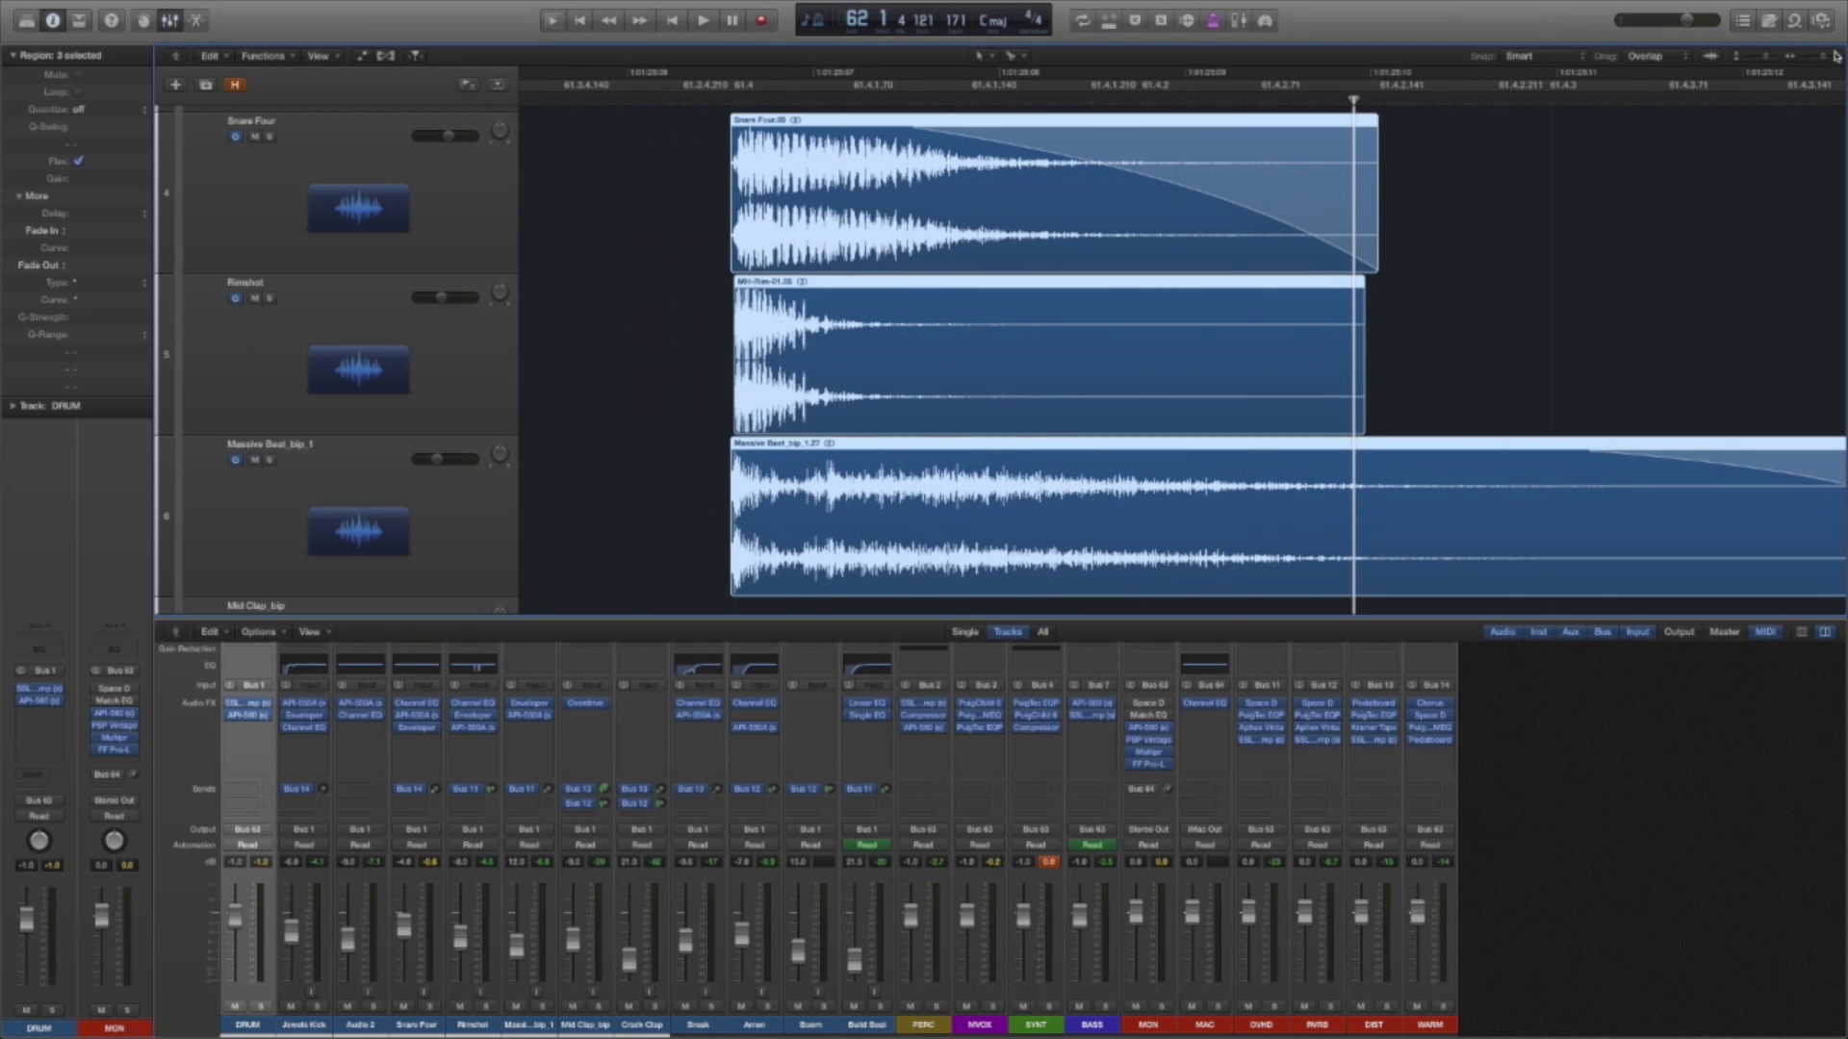
pyautogui.scroll(10, 1007, 316)
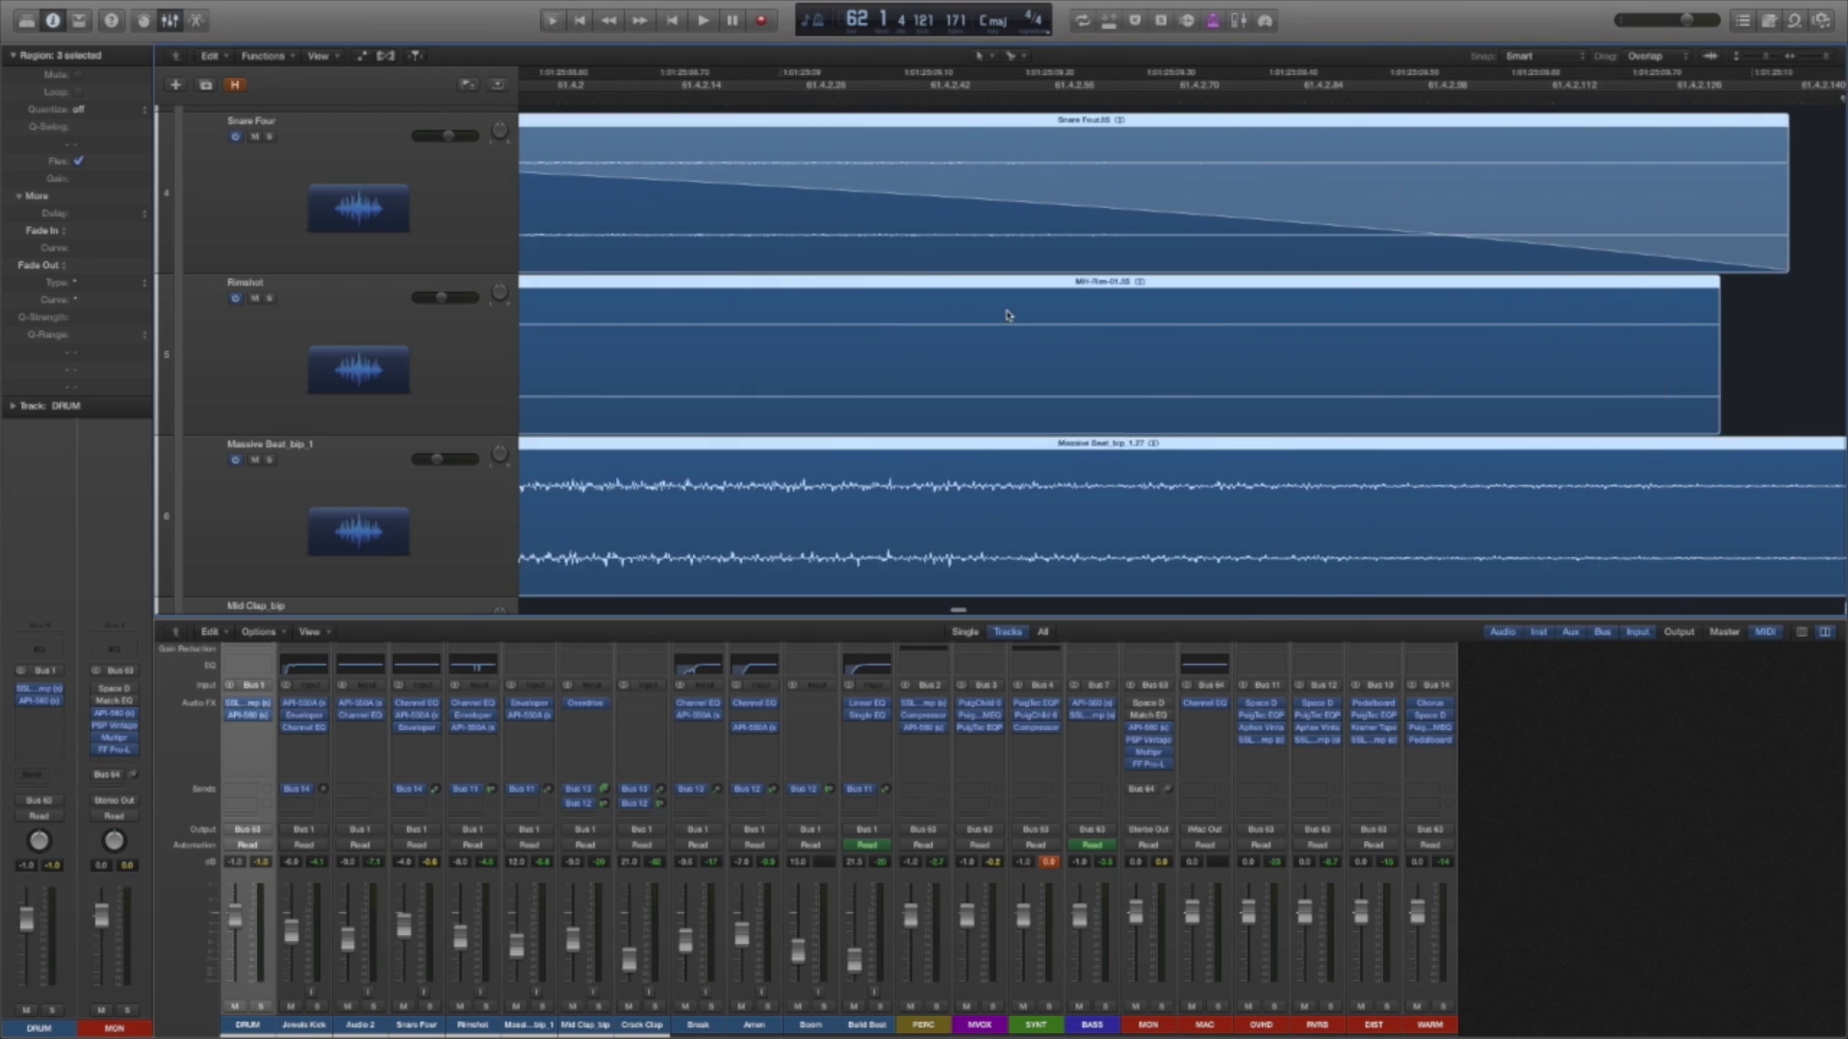
pyautogui.hscroll(-20, 1008, 316)
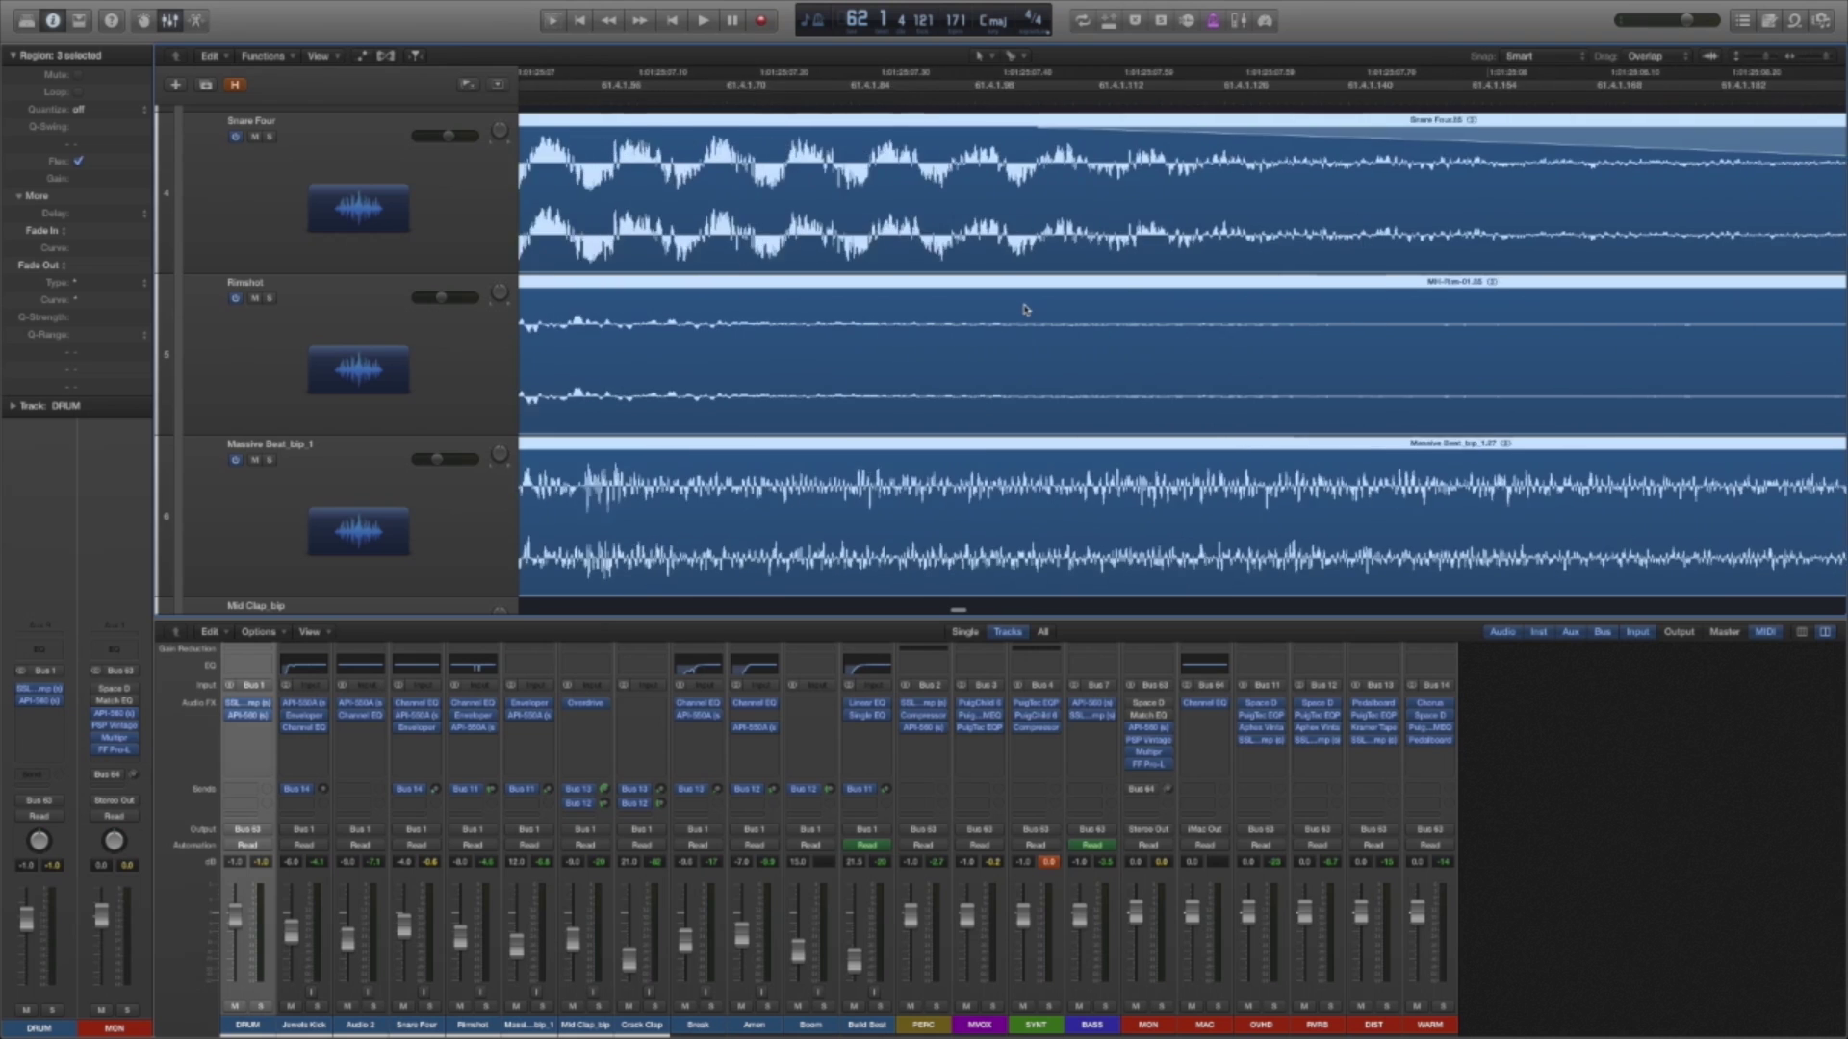
pyautogui.hscroll(-10, 1026, 309)
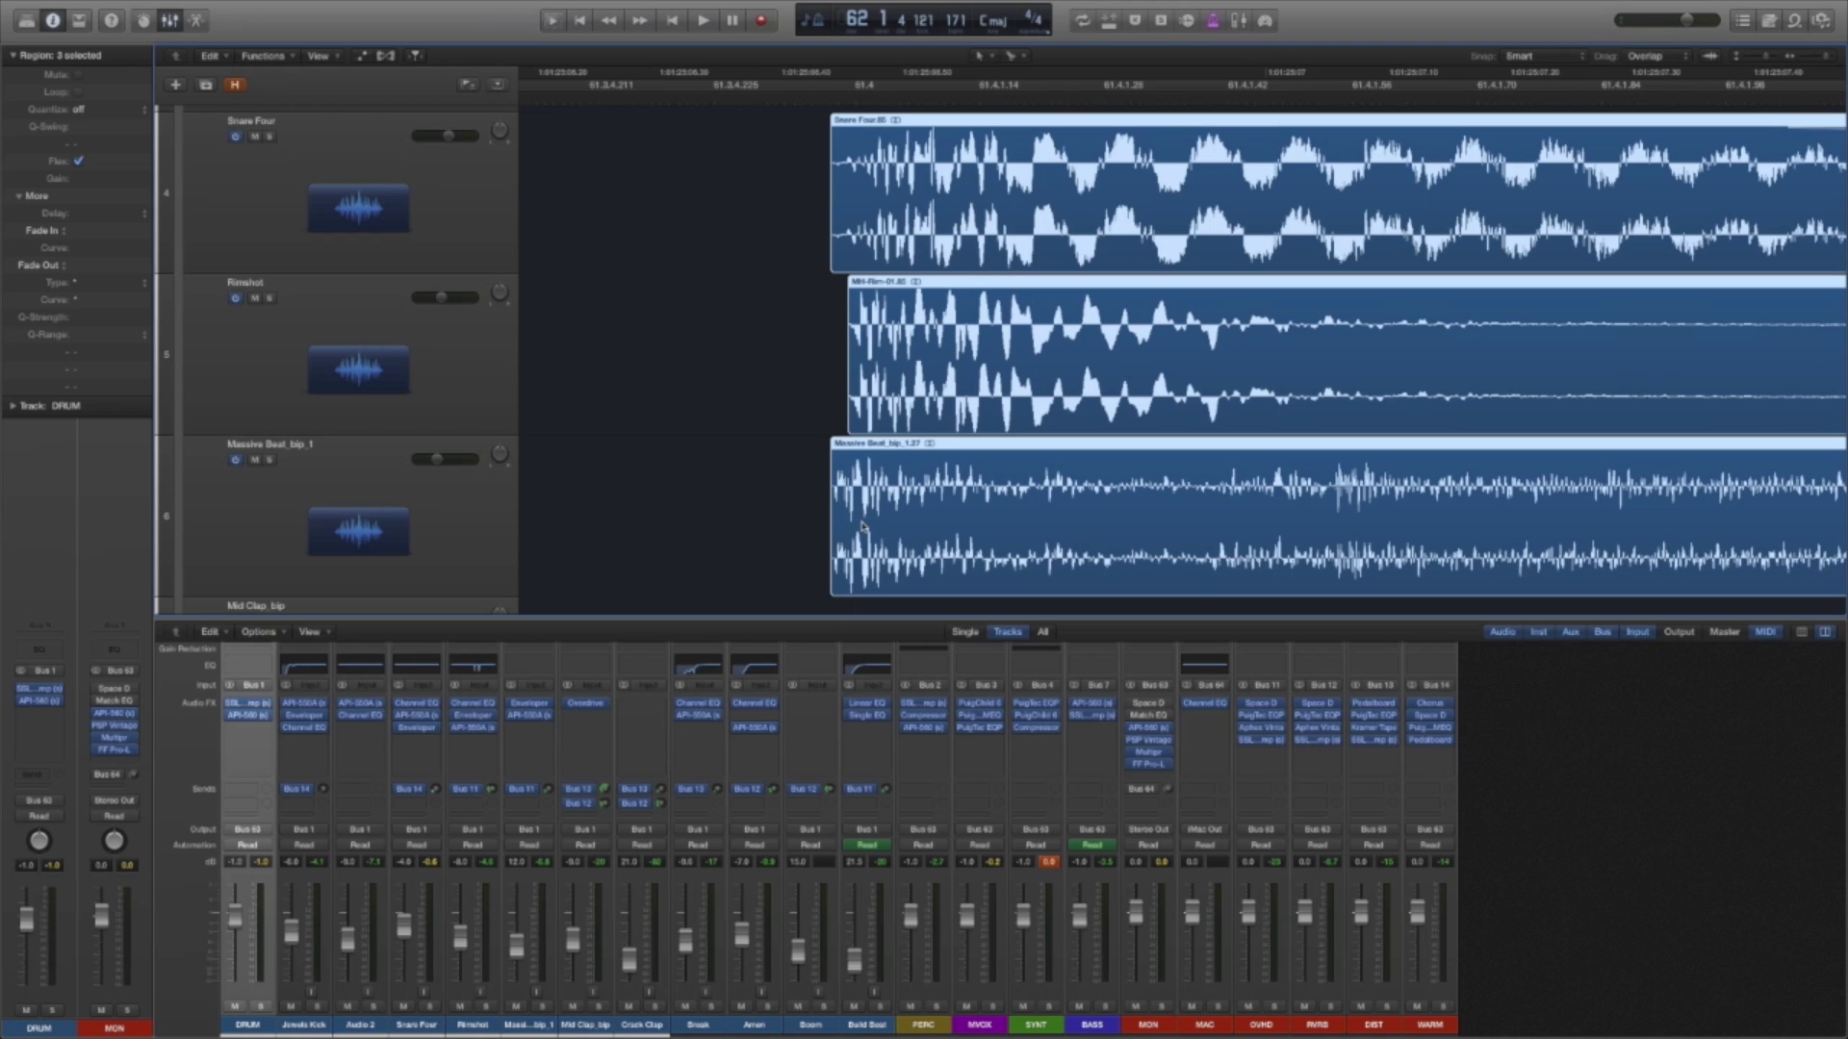
pyautogui.scroll(3, 828, 329)
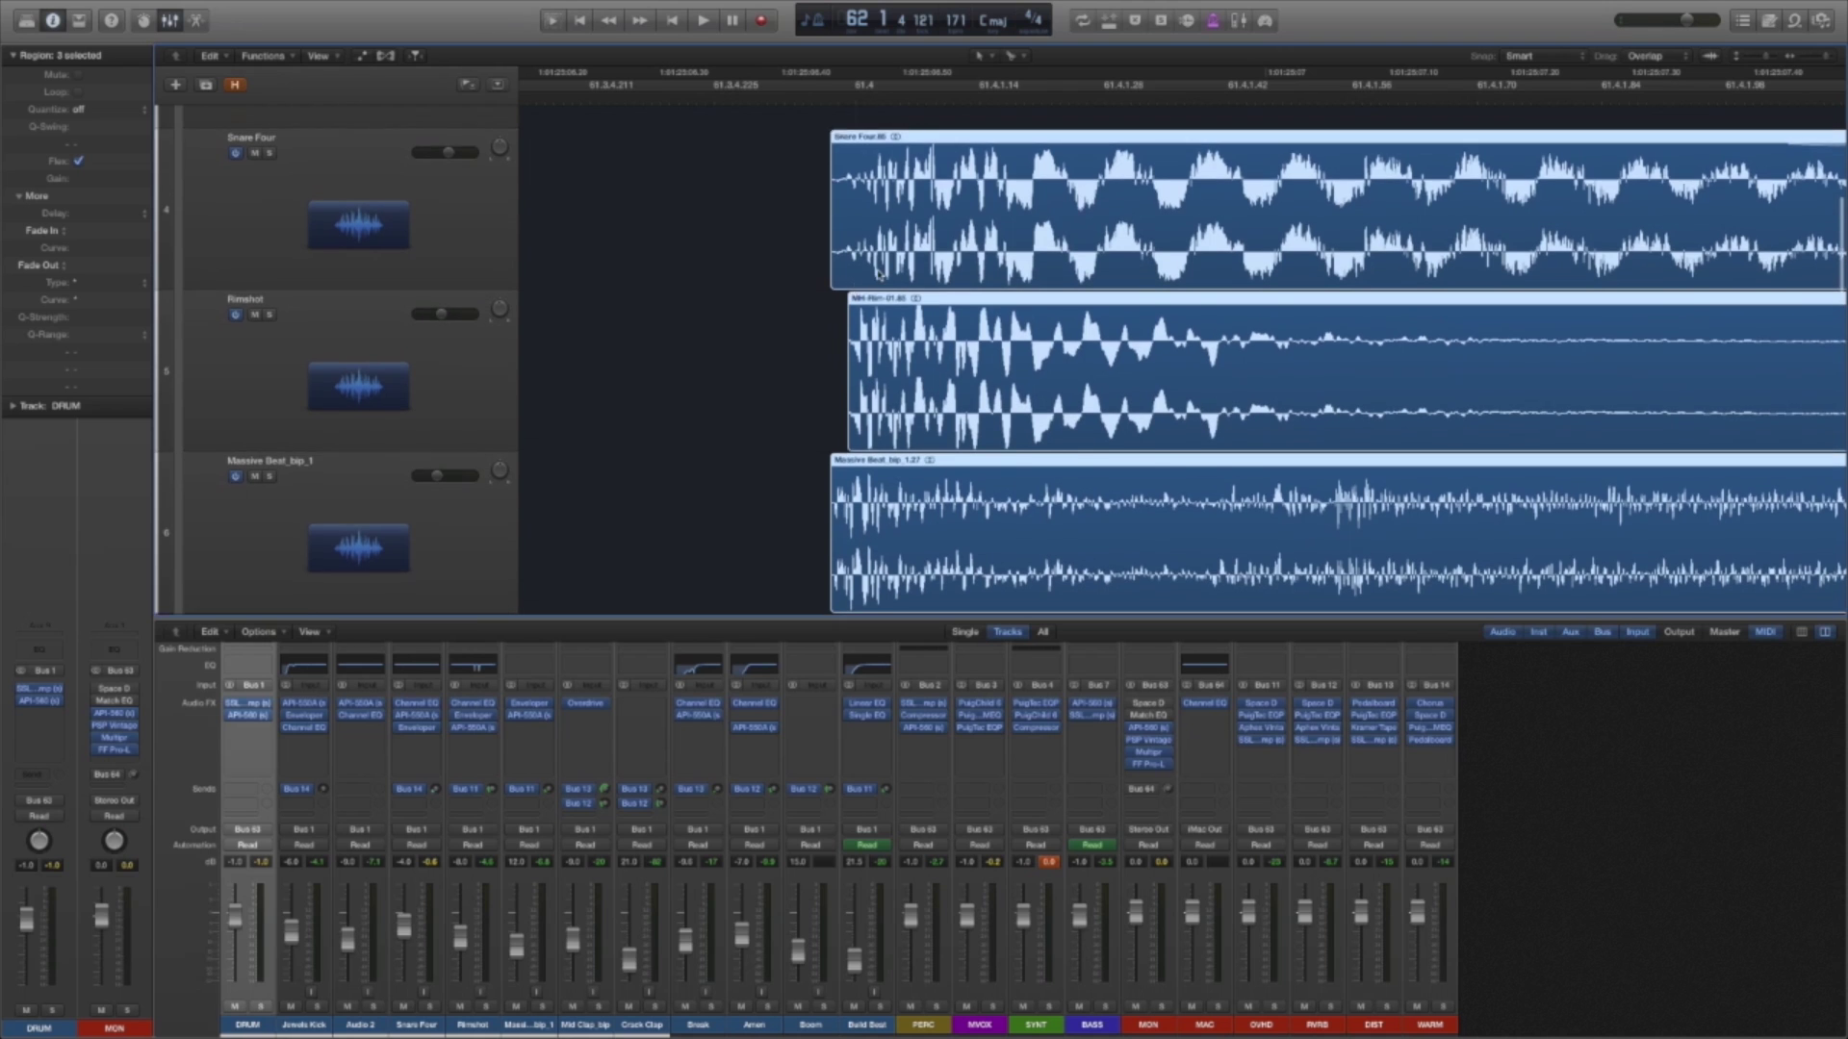
pyautogui.click(1821, 61)
pyautogui.scroll(-2, 1200, 248)
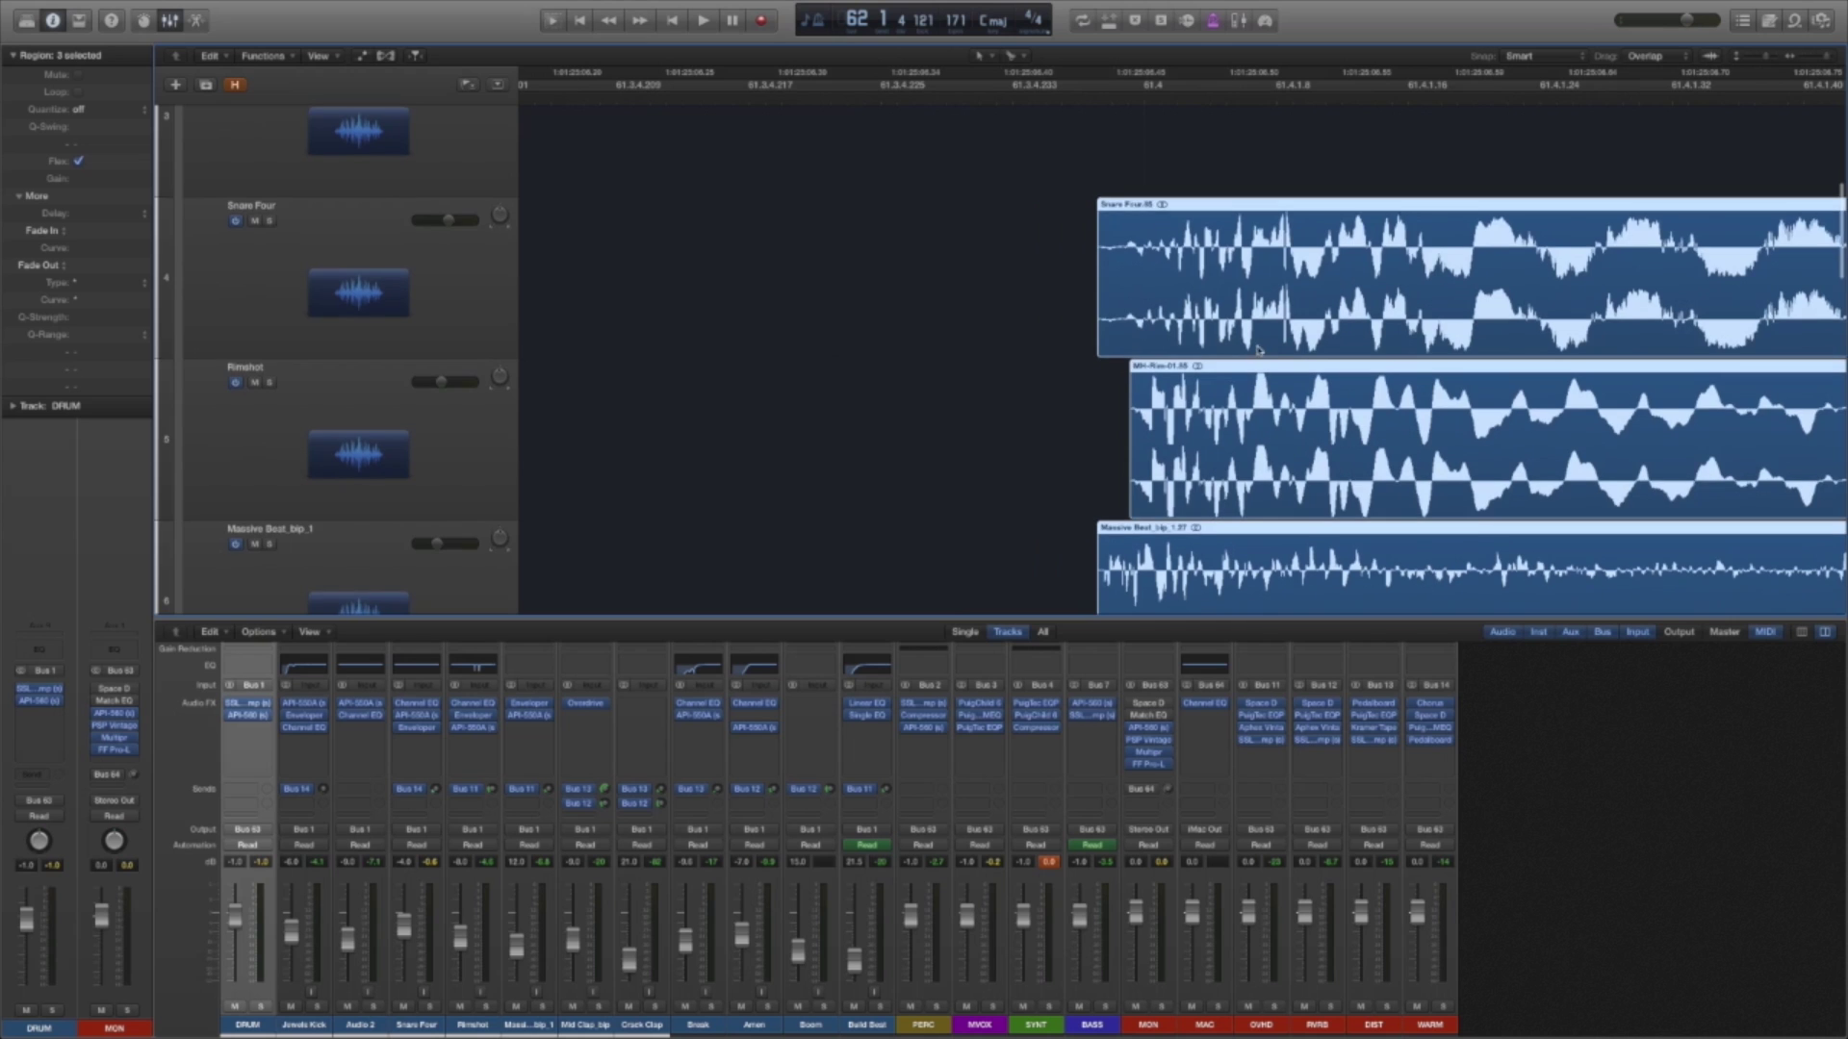
pyautogui.hscroll(5, 1200, 249)
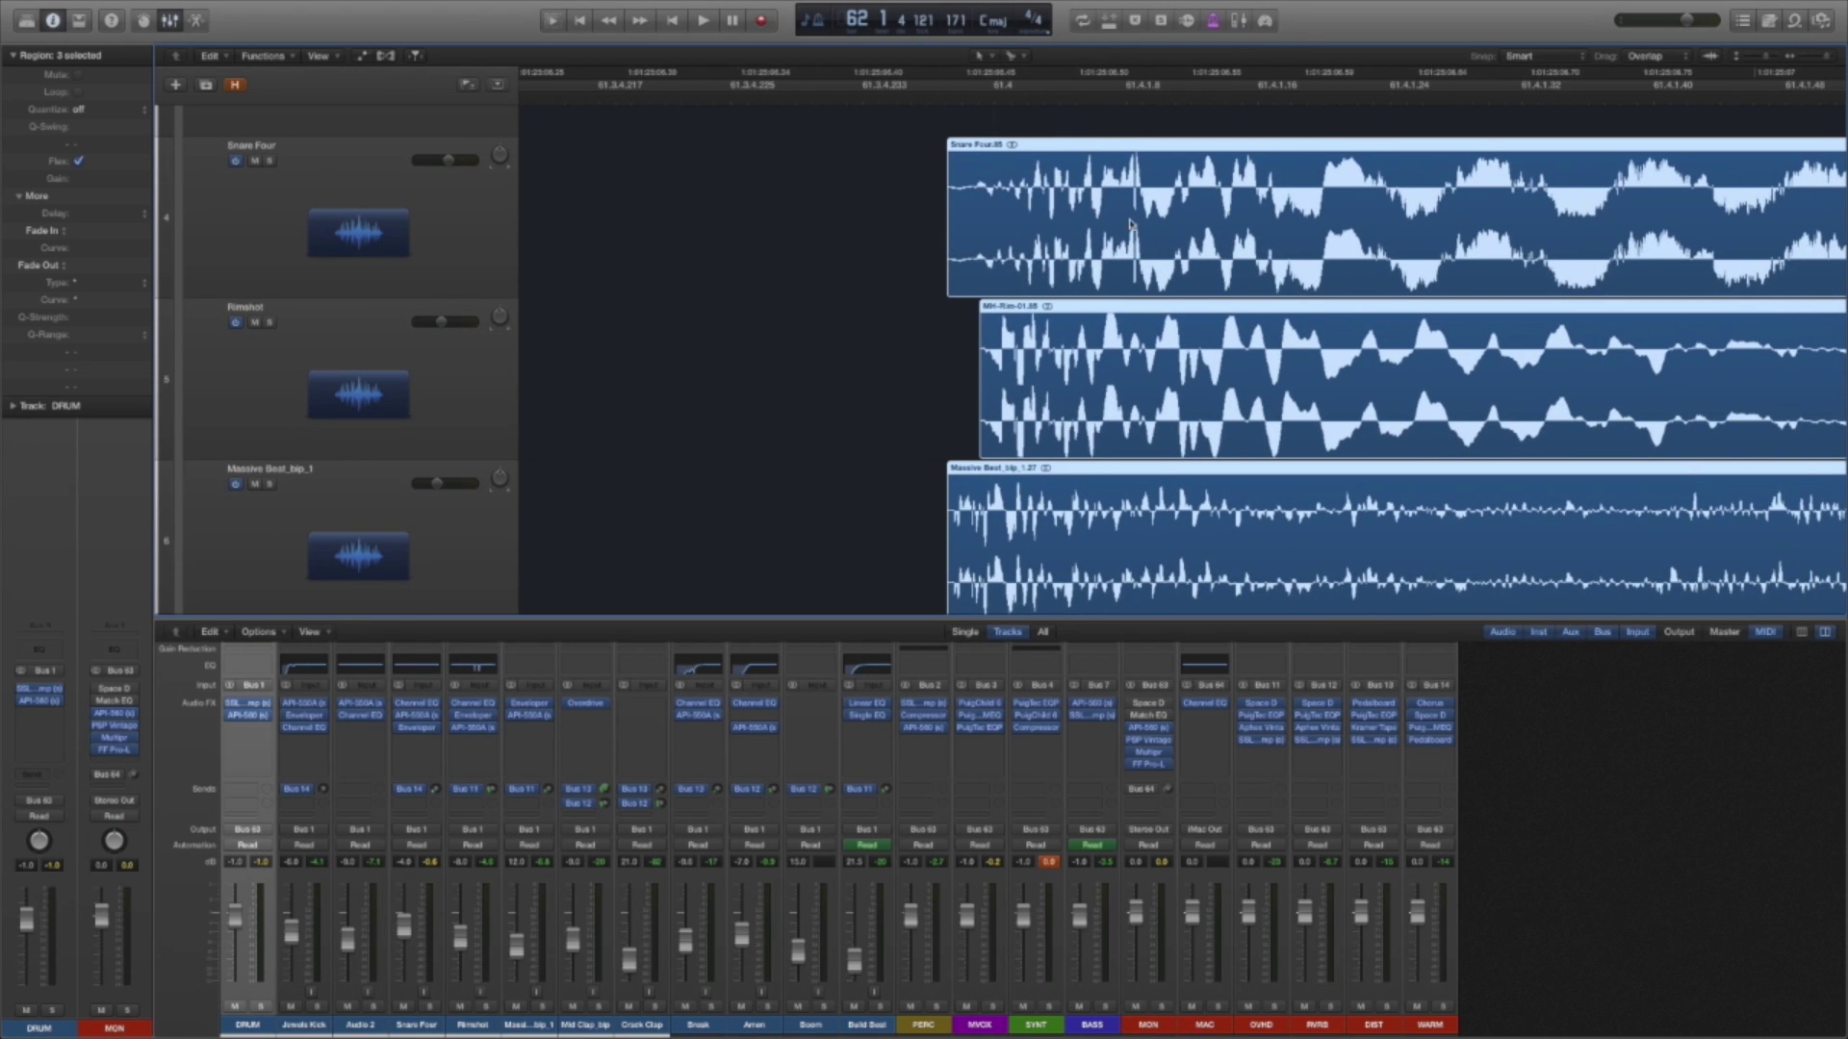
pyautogui.click(1826, 60)
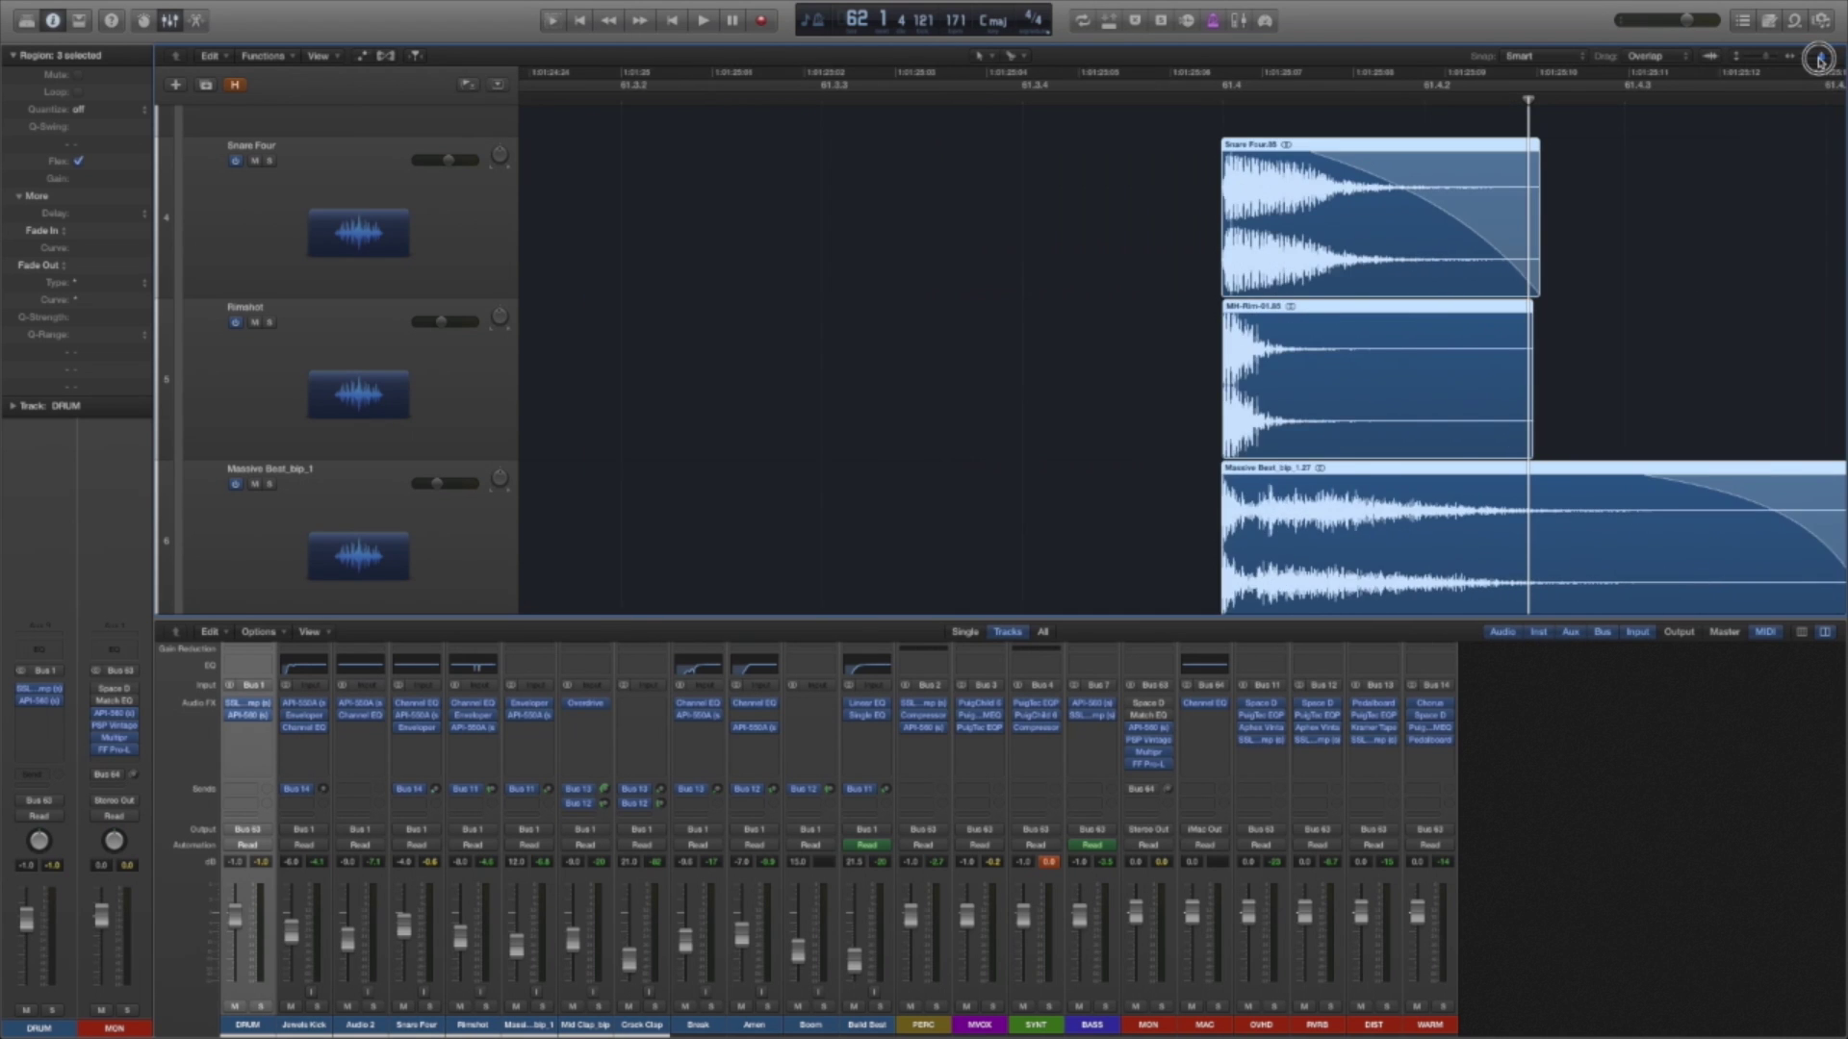
pyautogui.moveTo(1818, 60); pyautogui.dragTo(1816, 61)
pyautogui.hscroll(5, 1462, 256)
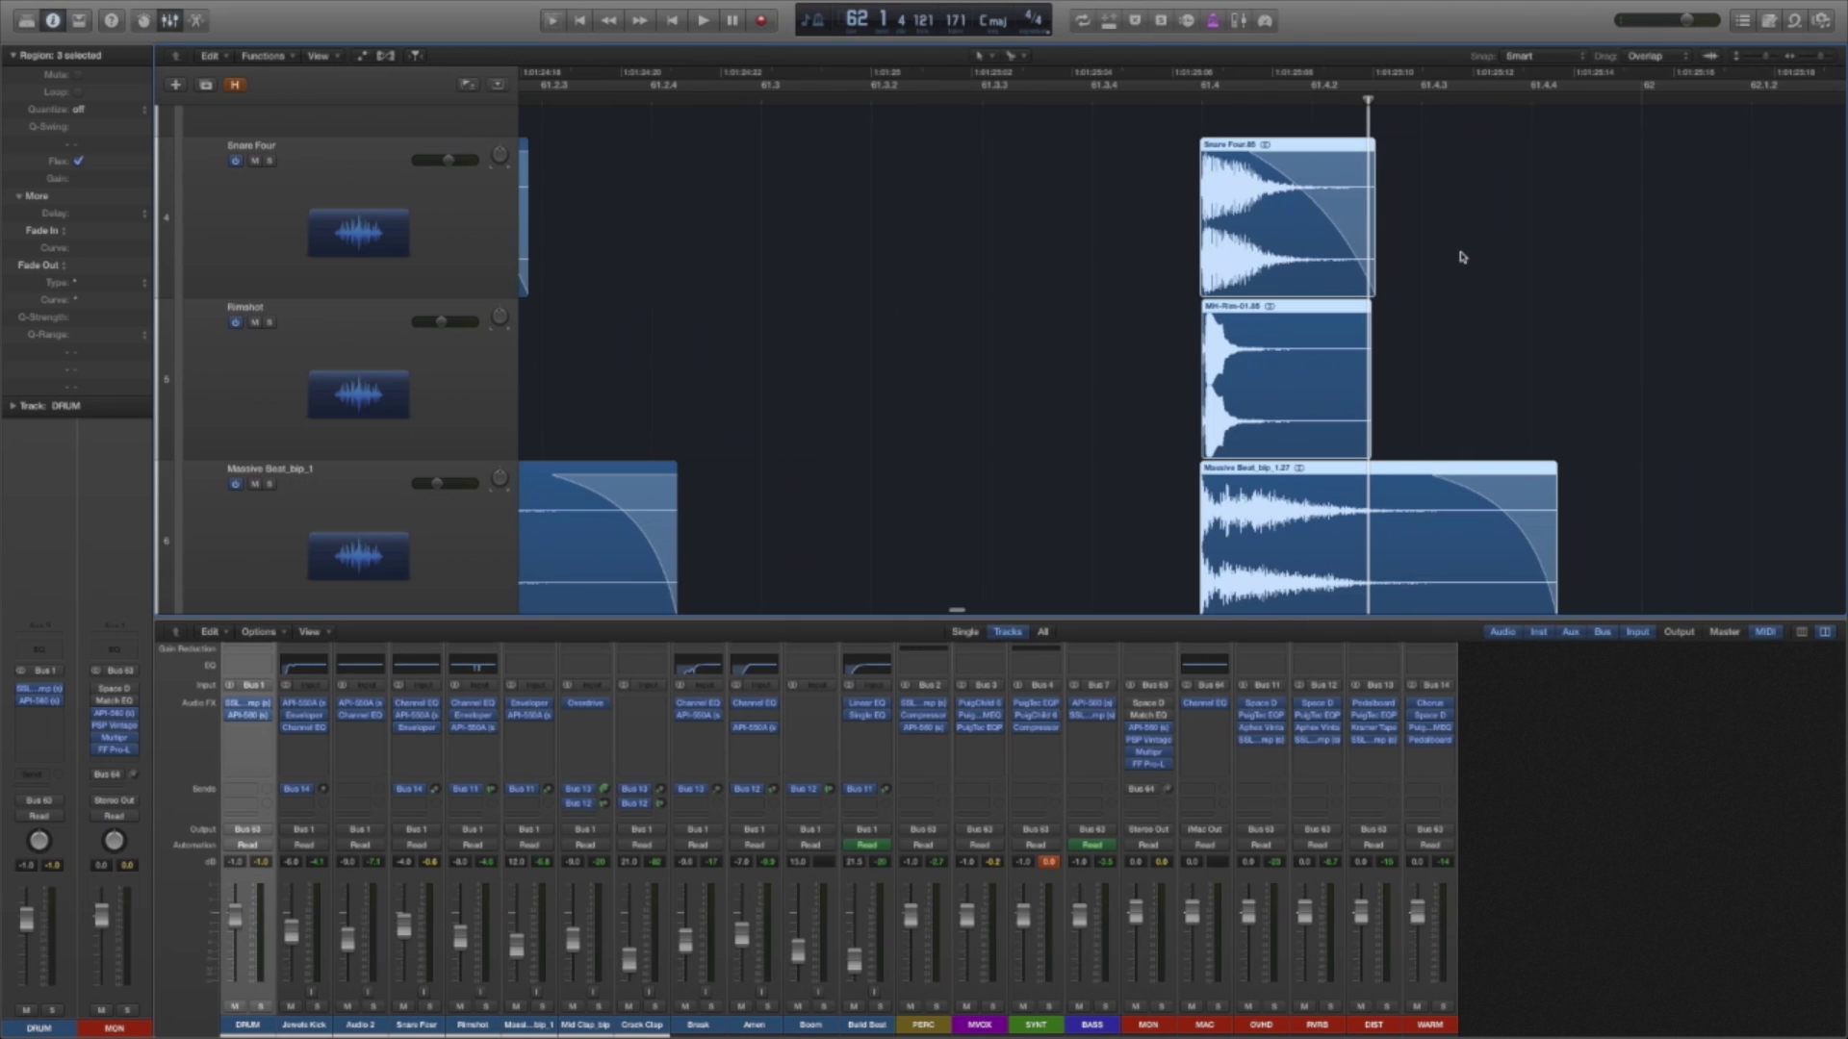
# Set a 16-bar cycle range starting at bar 49 and start playback.
pyautogui.click(1767, 60)
pyautogui.moveTo(1822, 61); pyautogui.dragTo(1814, 60)
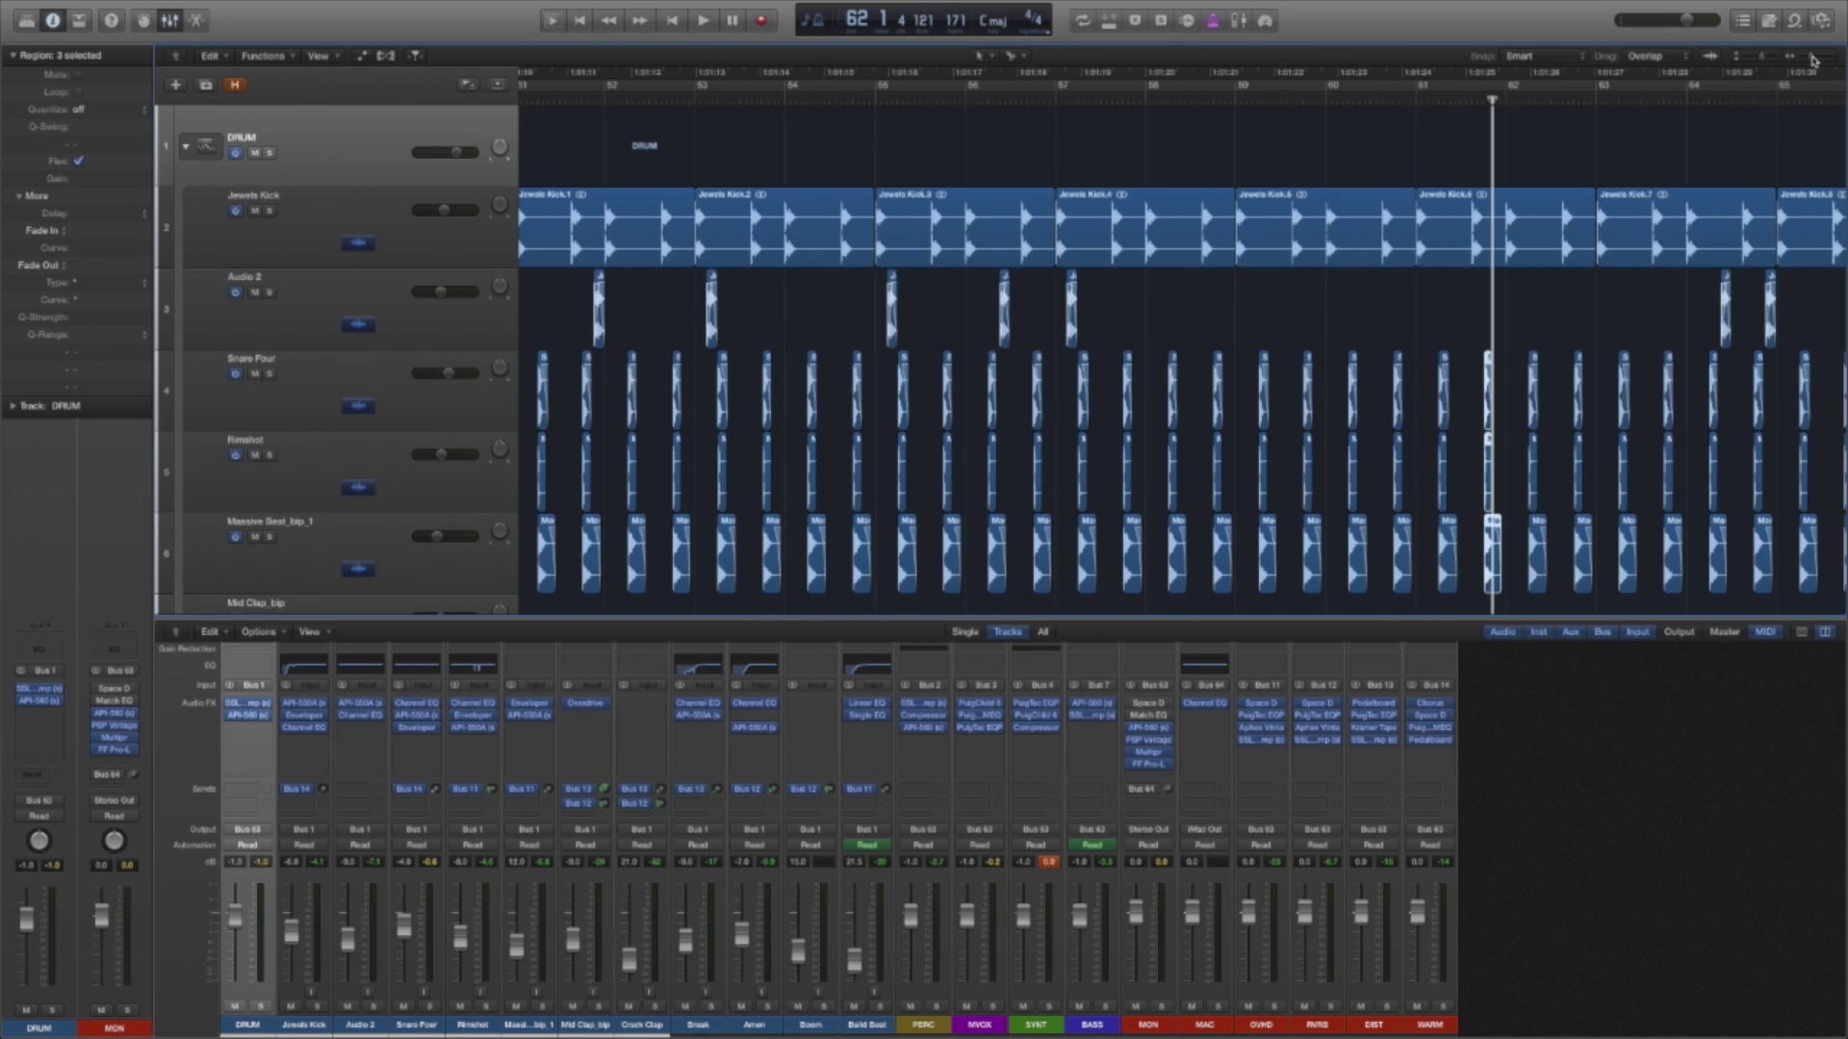
pyautogui.click(1811, 57)
pyautogui.click(1757, 56)
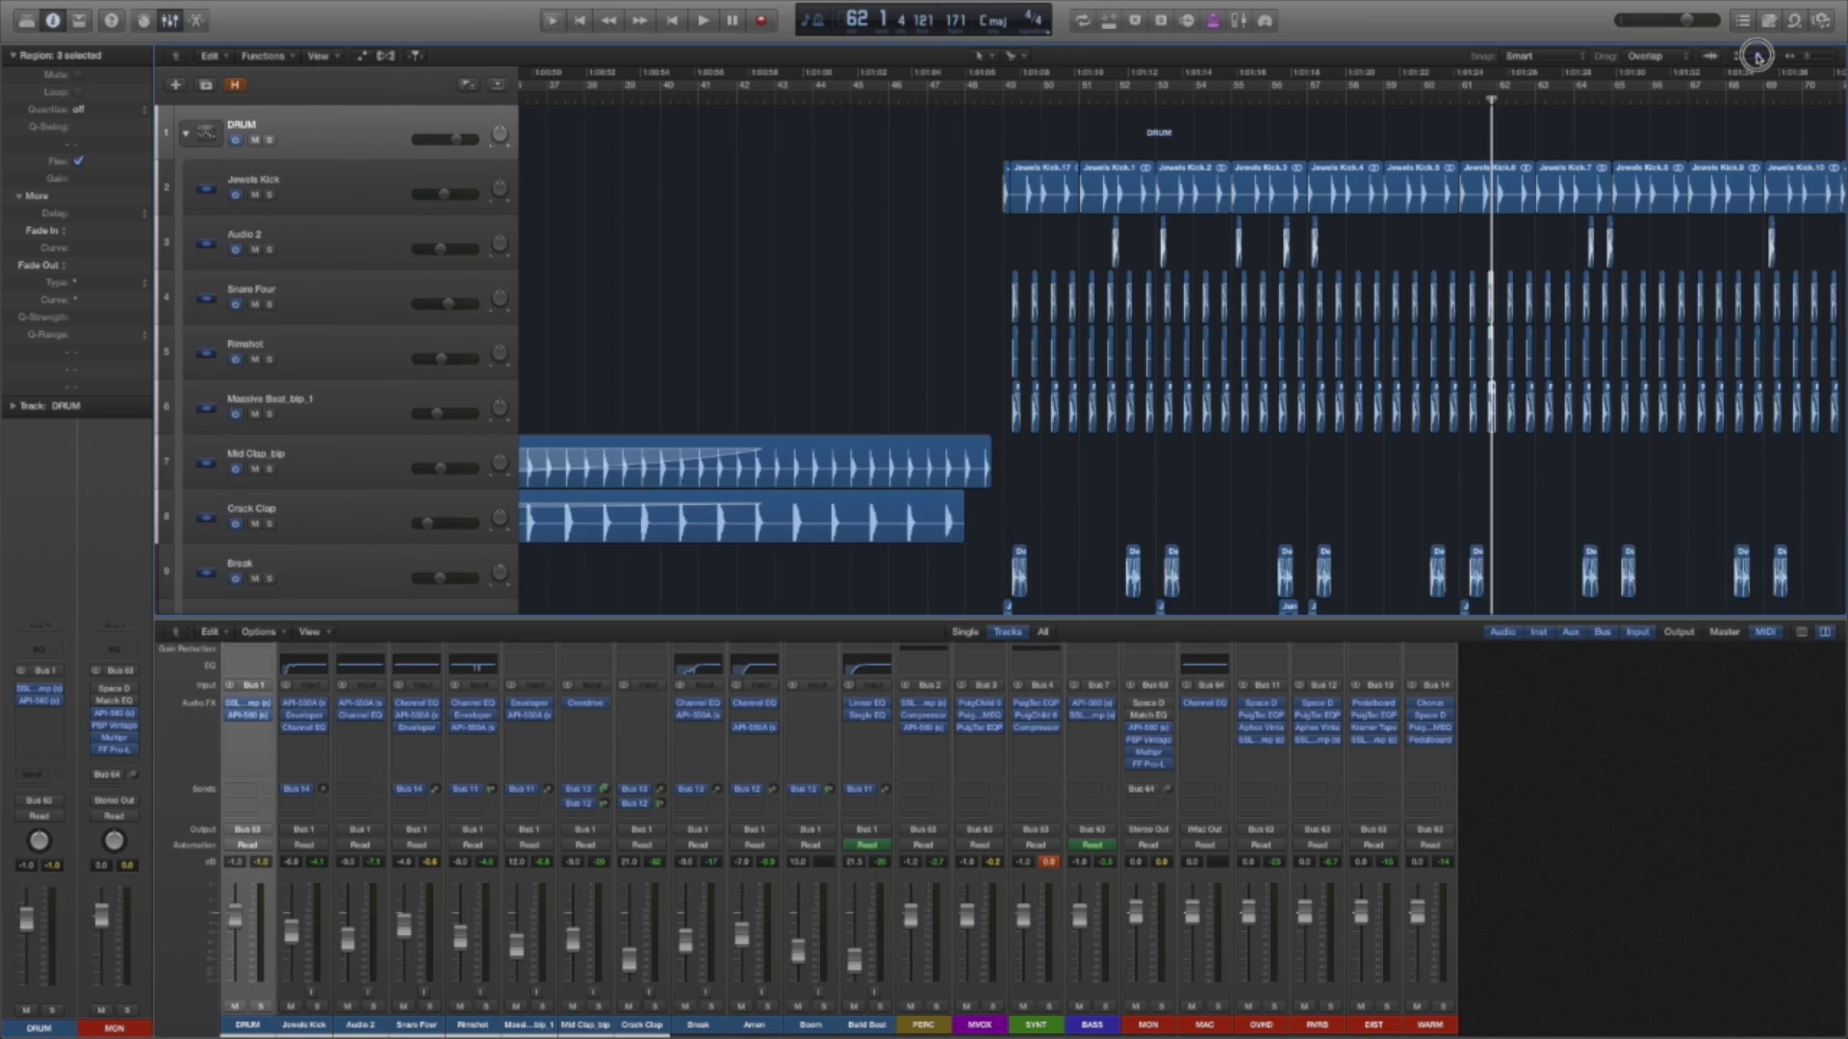
pyautogui.click(1757, 56)
pyautogui.hscroll(5, 804, 93)
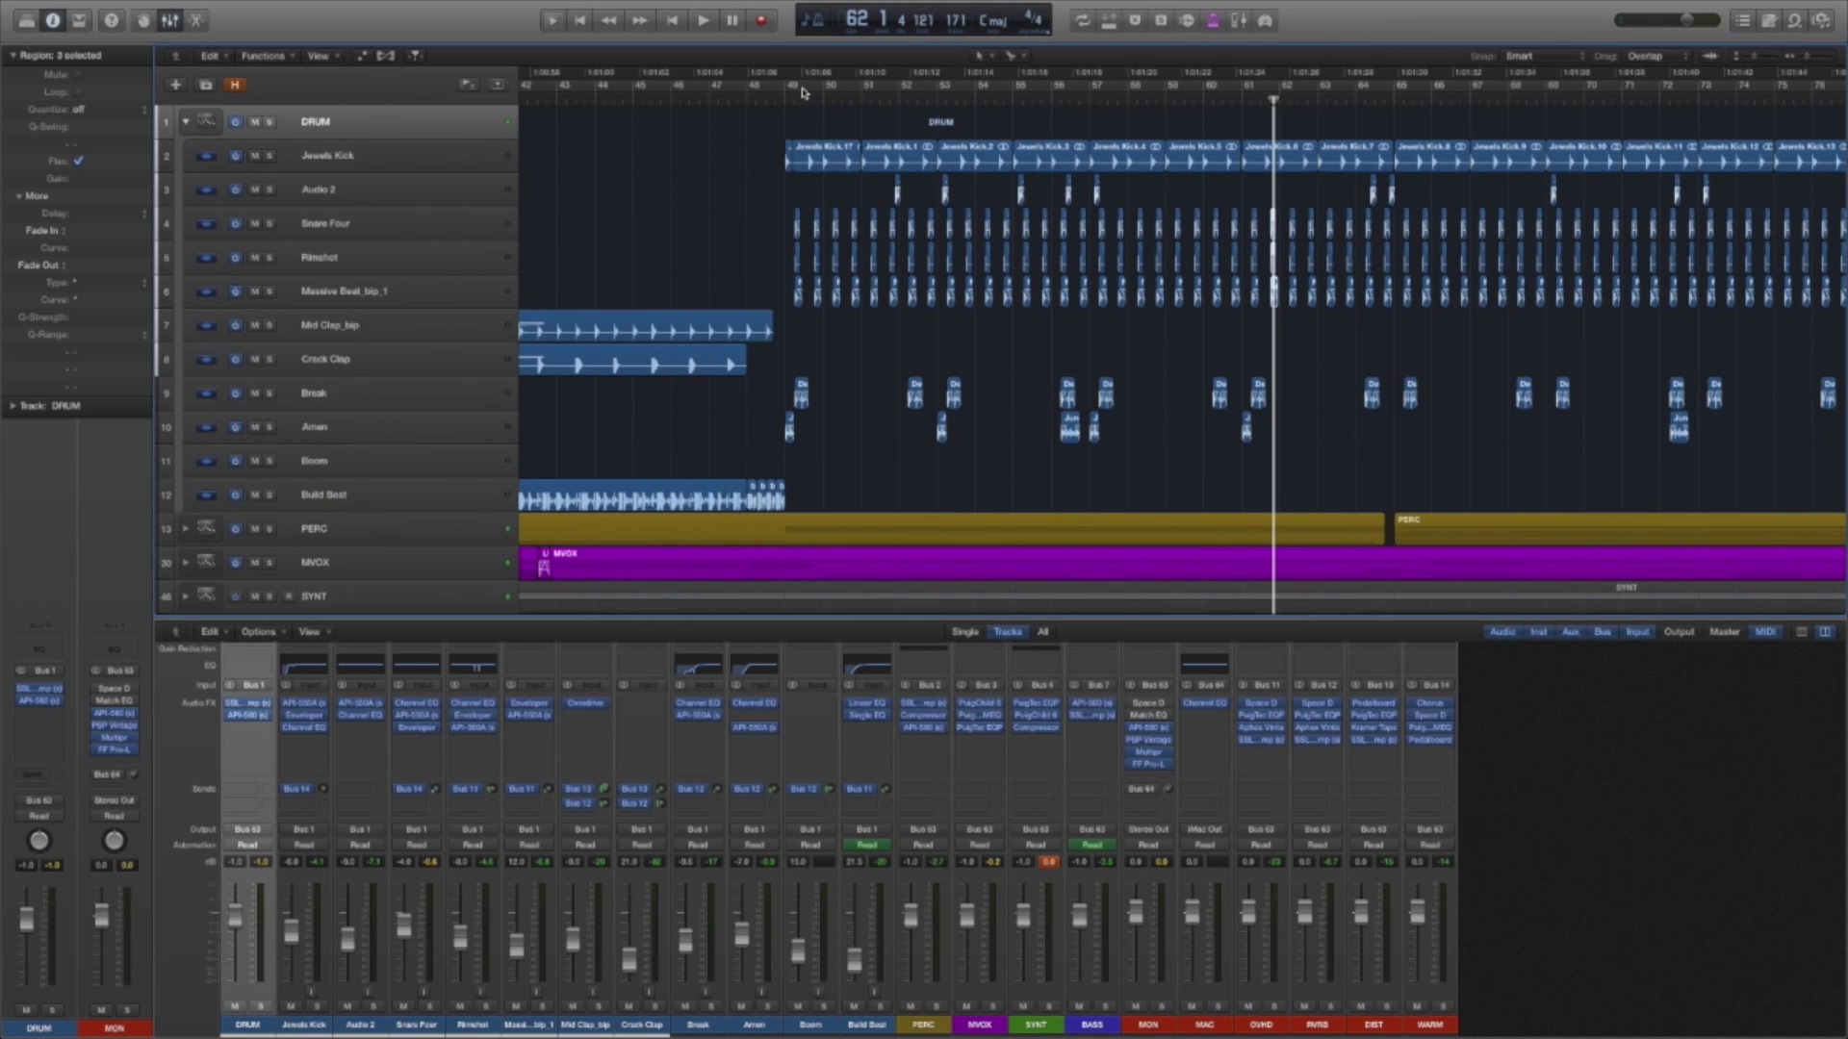
pyautogui.moveTo(791, 86); pyautogui.dragTo(1382, 115)
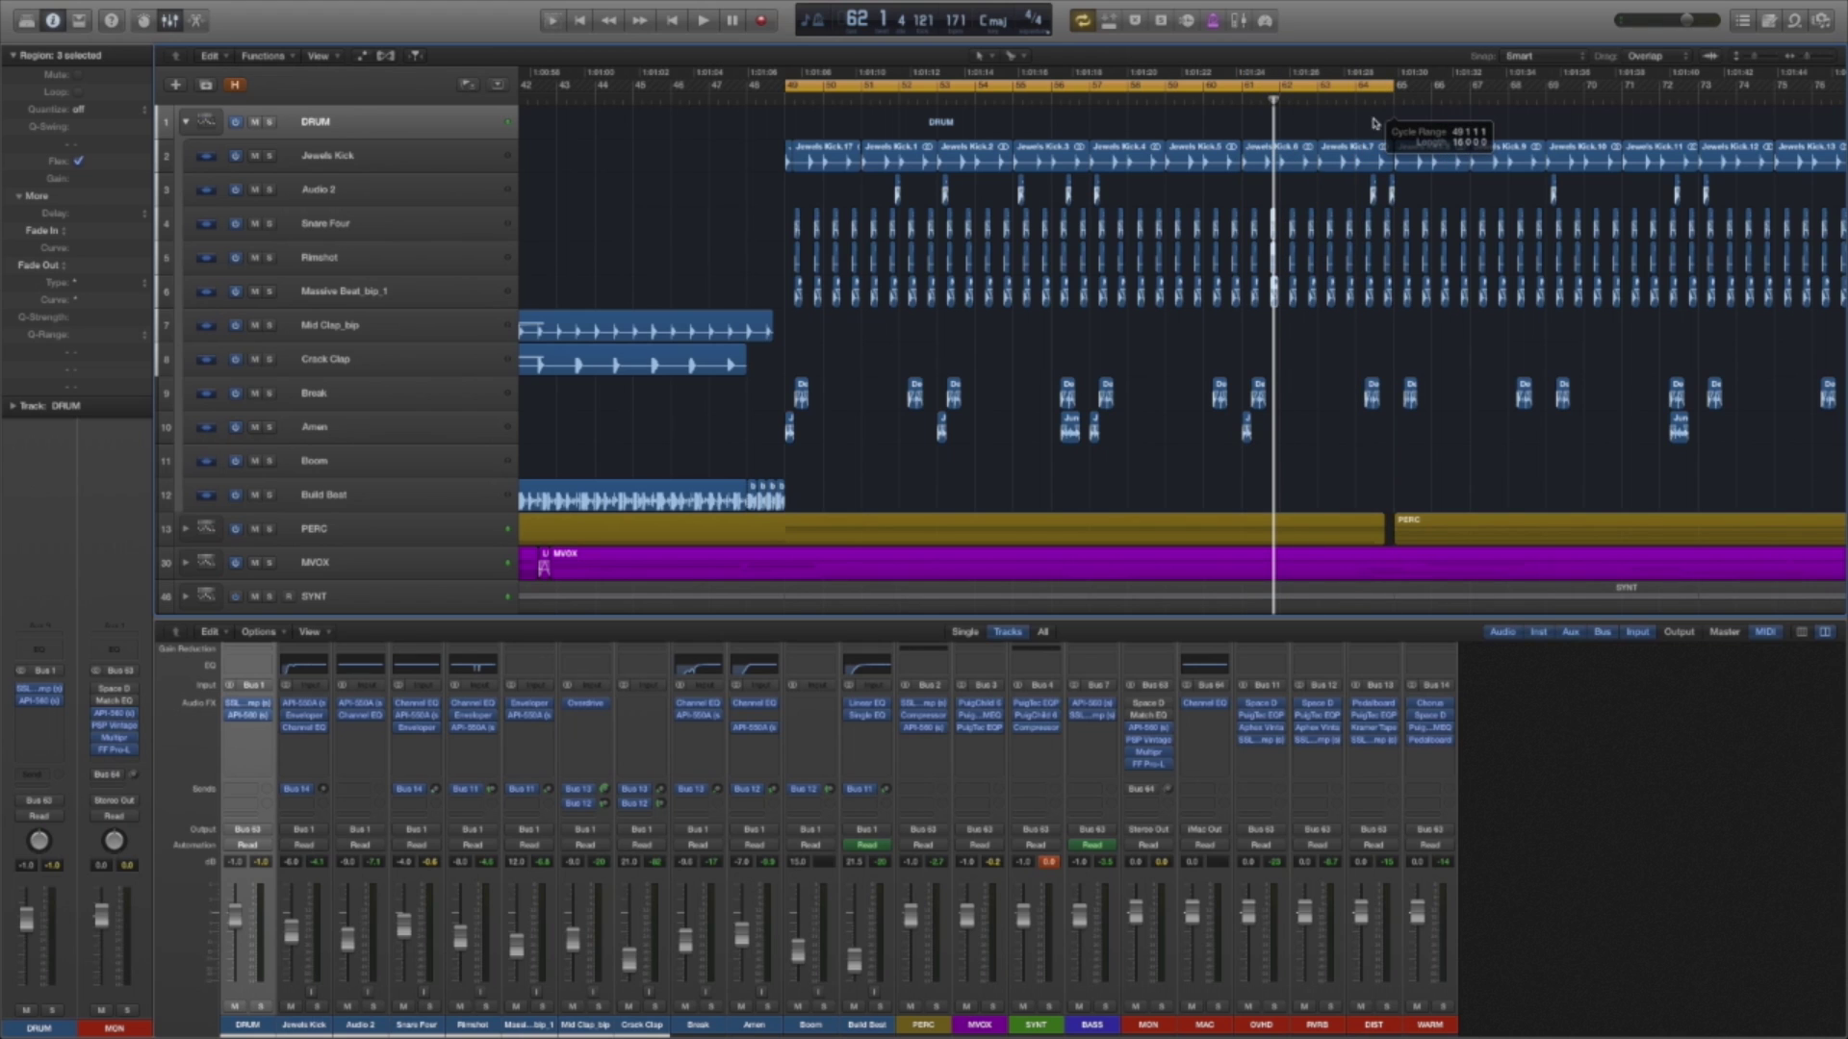
pyautogui.press('space')
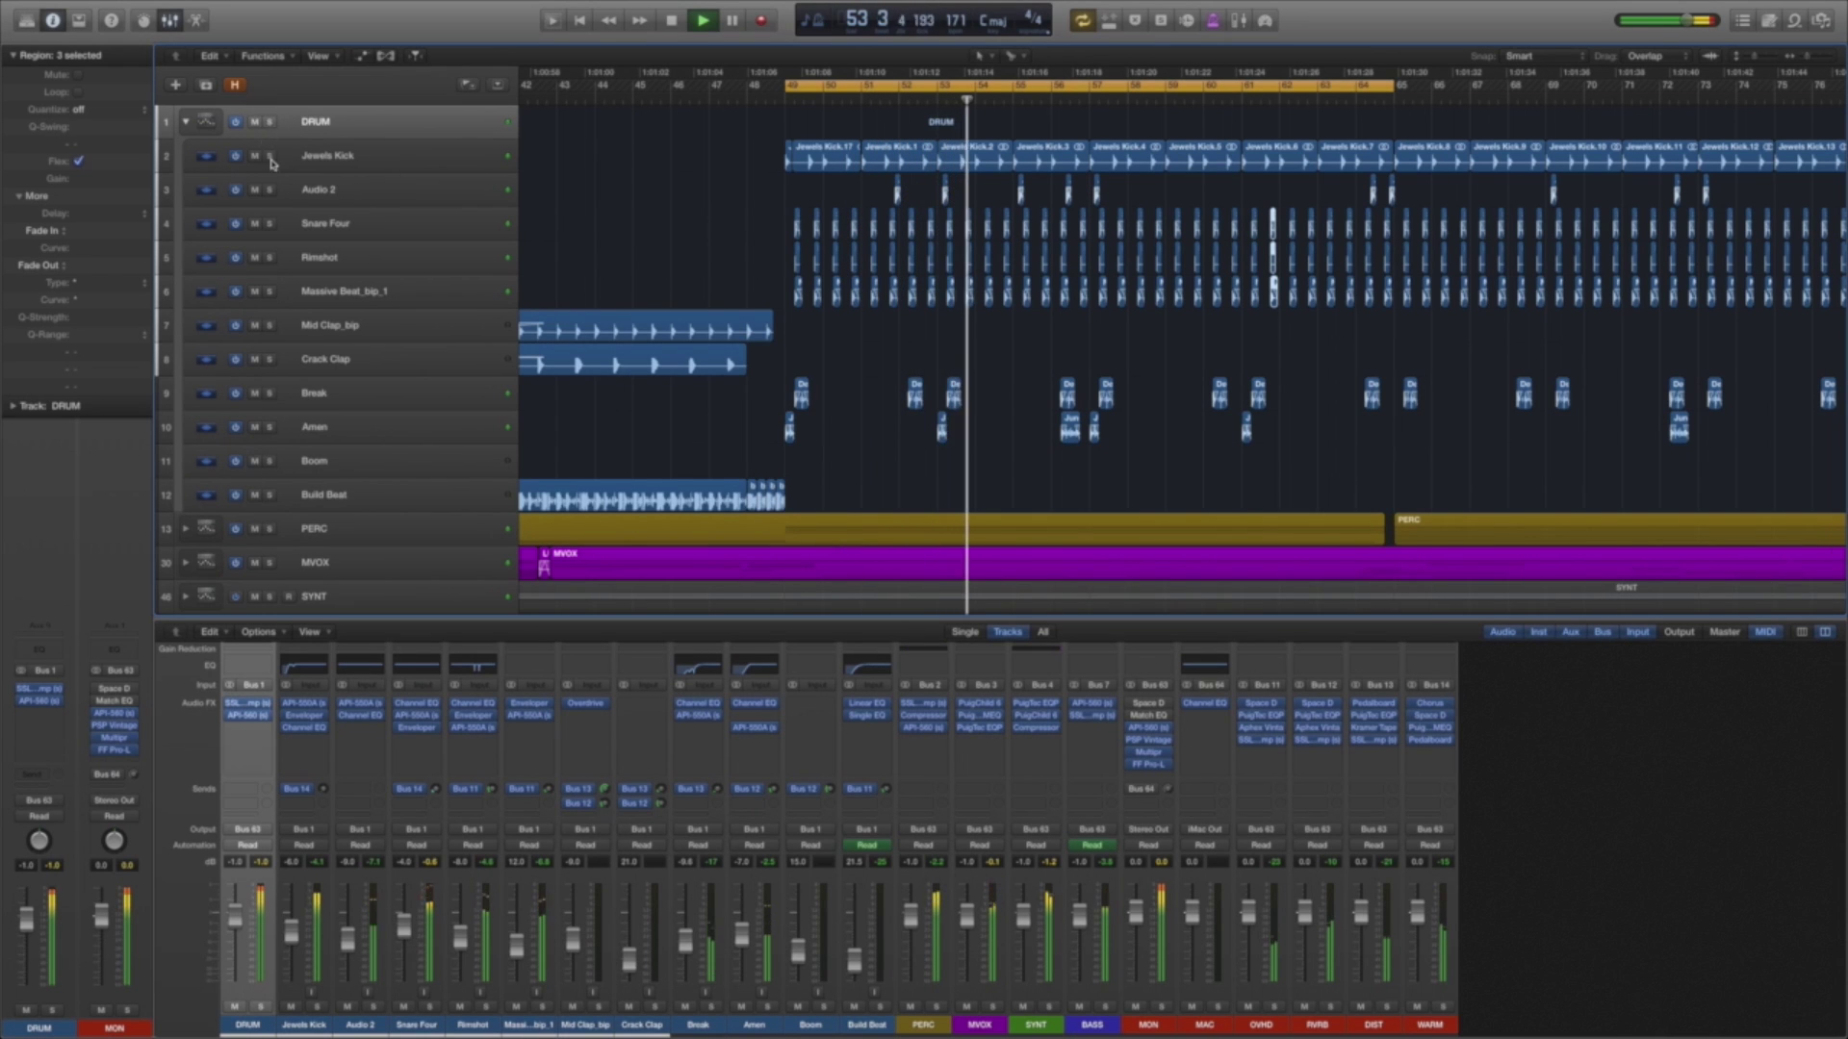
# Solo the DRUM stack during playback and look over its regions within the cycle range.
pyautogui.click(270, 124)
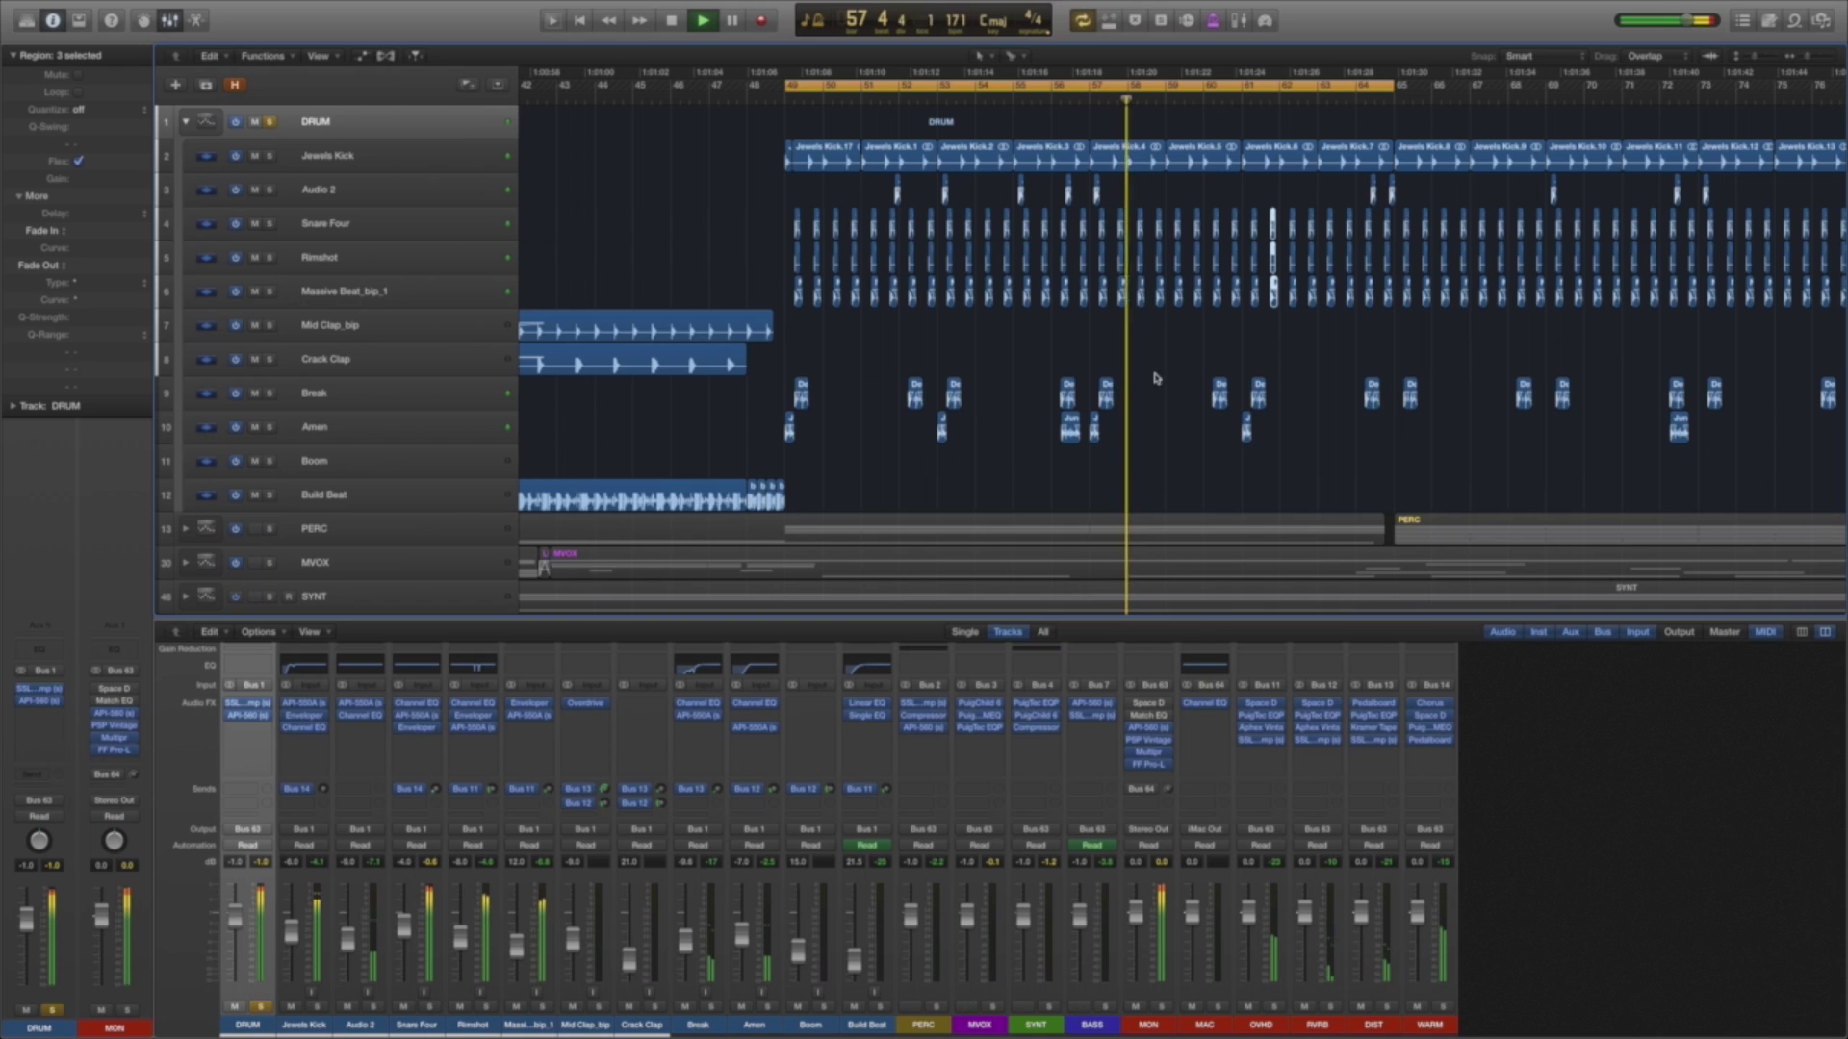
pyautogui.click(1807, 63)
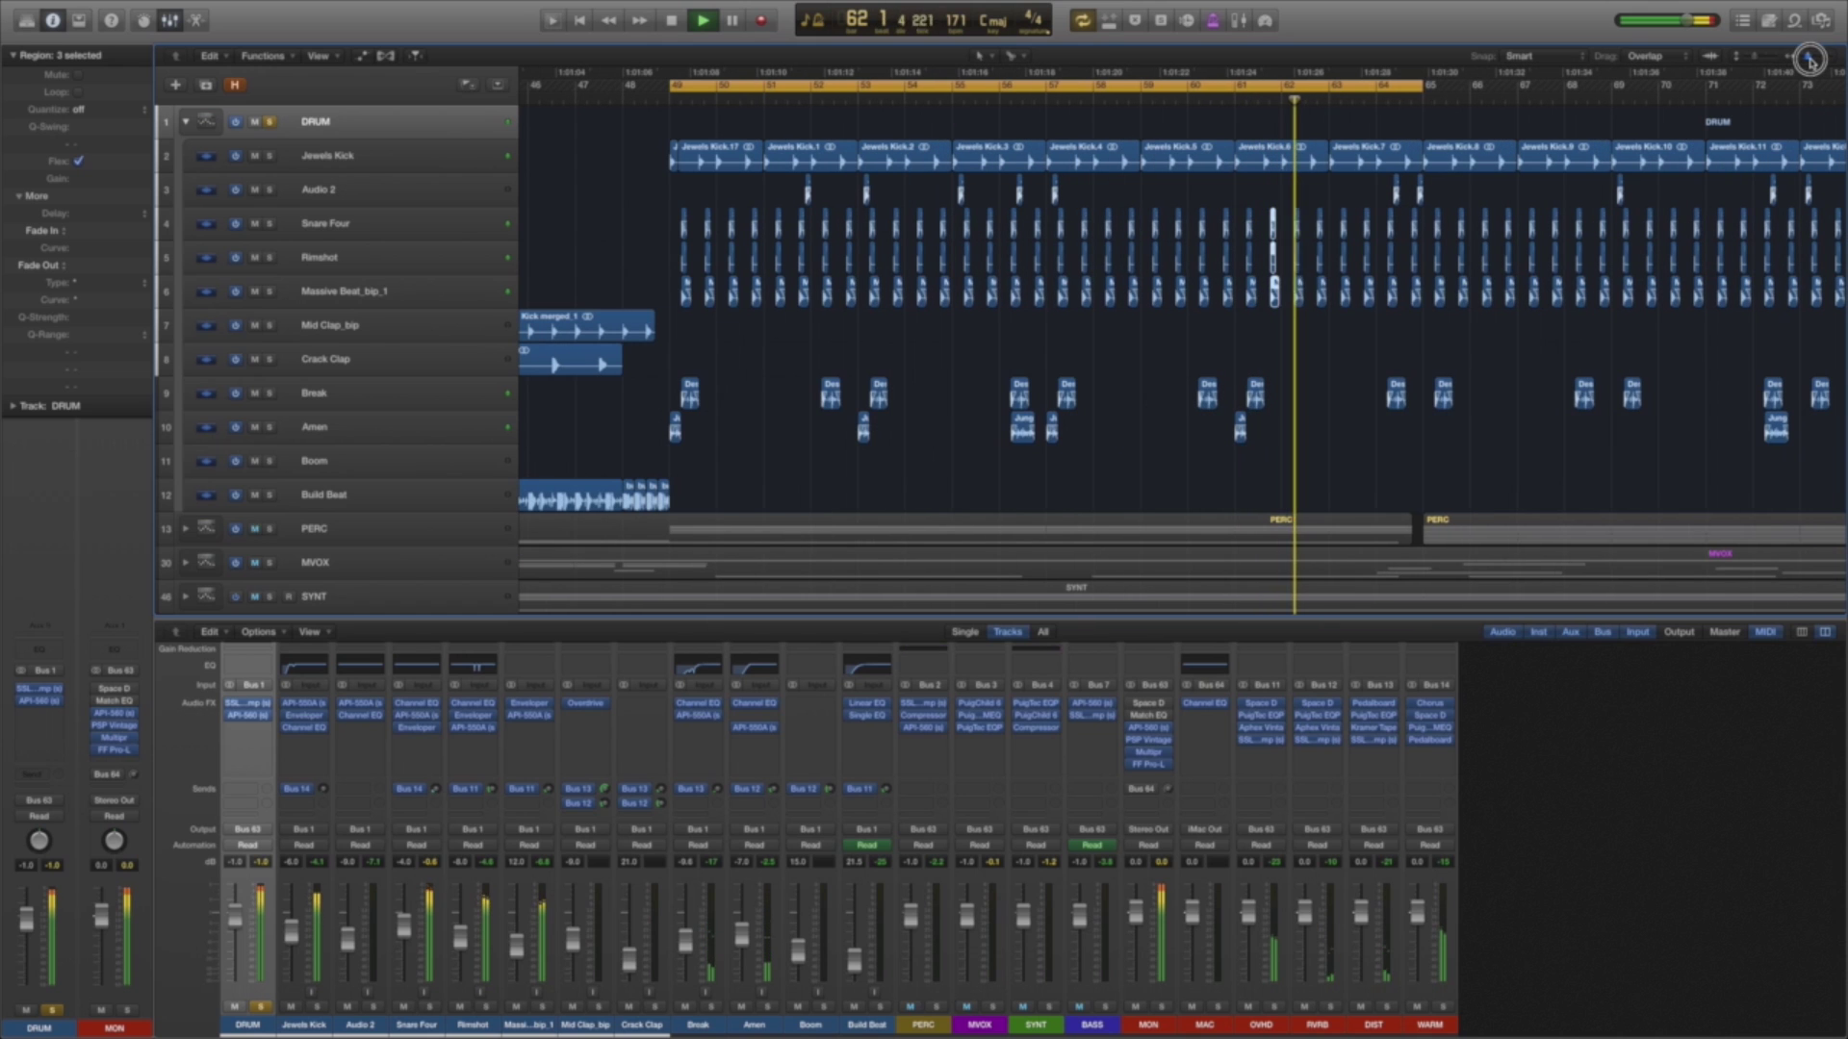
pyautogui.moveTo(671, 121); pyautogui.dragTo(1386, 440)
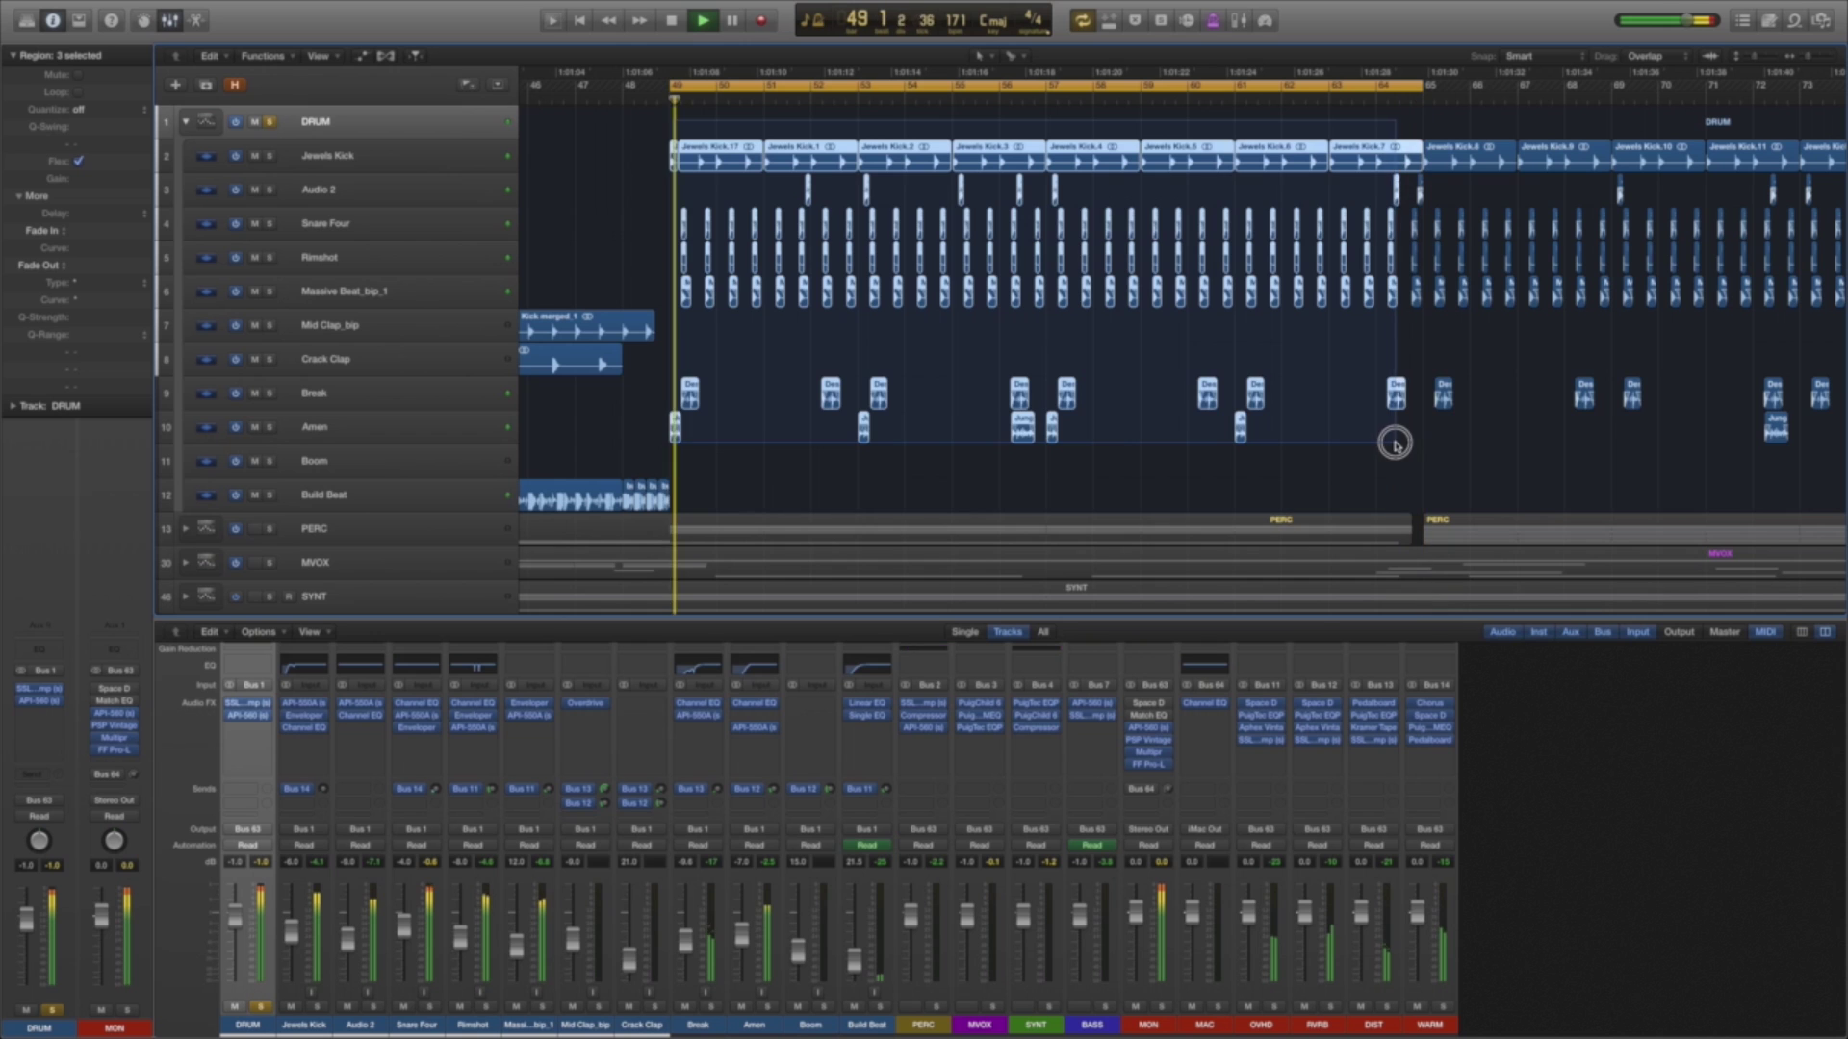
pyautogui.click(722, 196)
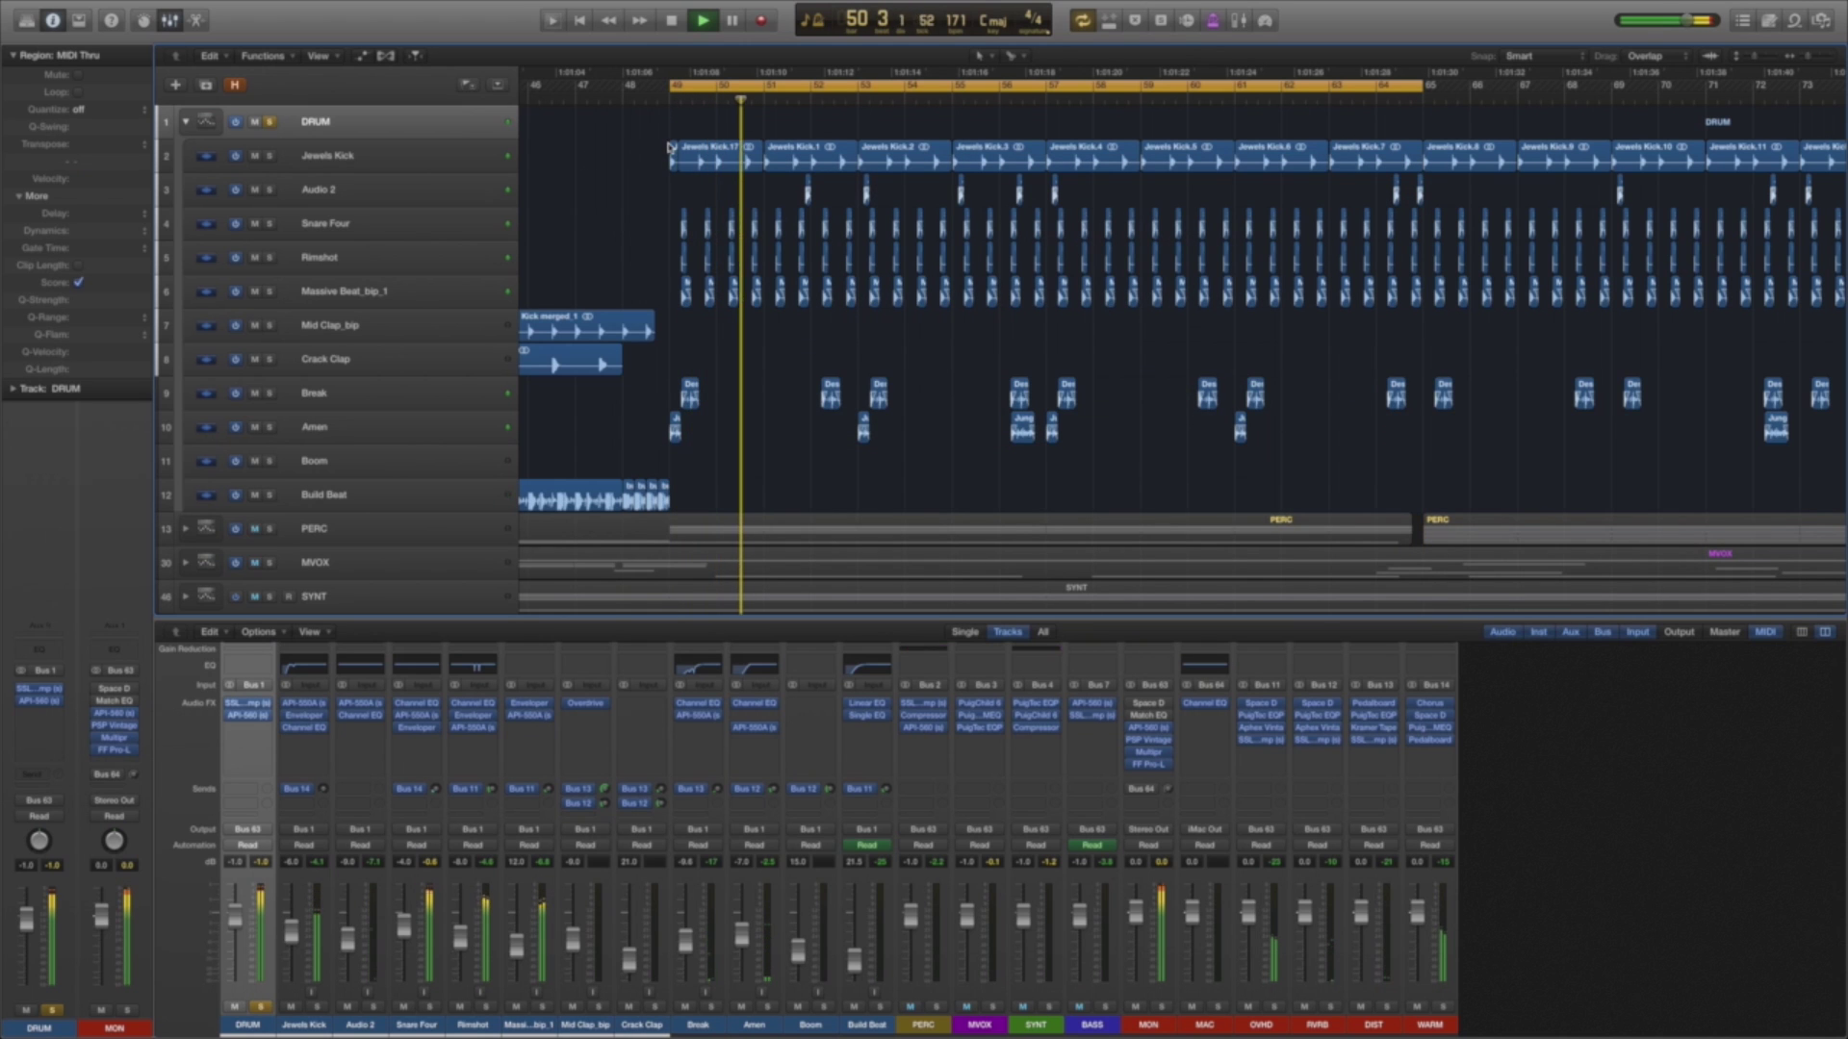
# Select the Audio 2 track and inspect its short Jewels Kick regions around bars 52 and 53.
pyautogui.moveTo(1808, 58); pyautogui.dragTo(1823, 53)
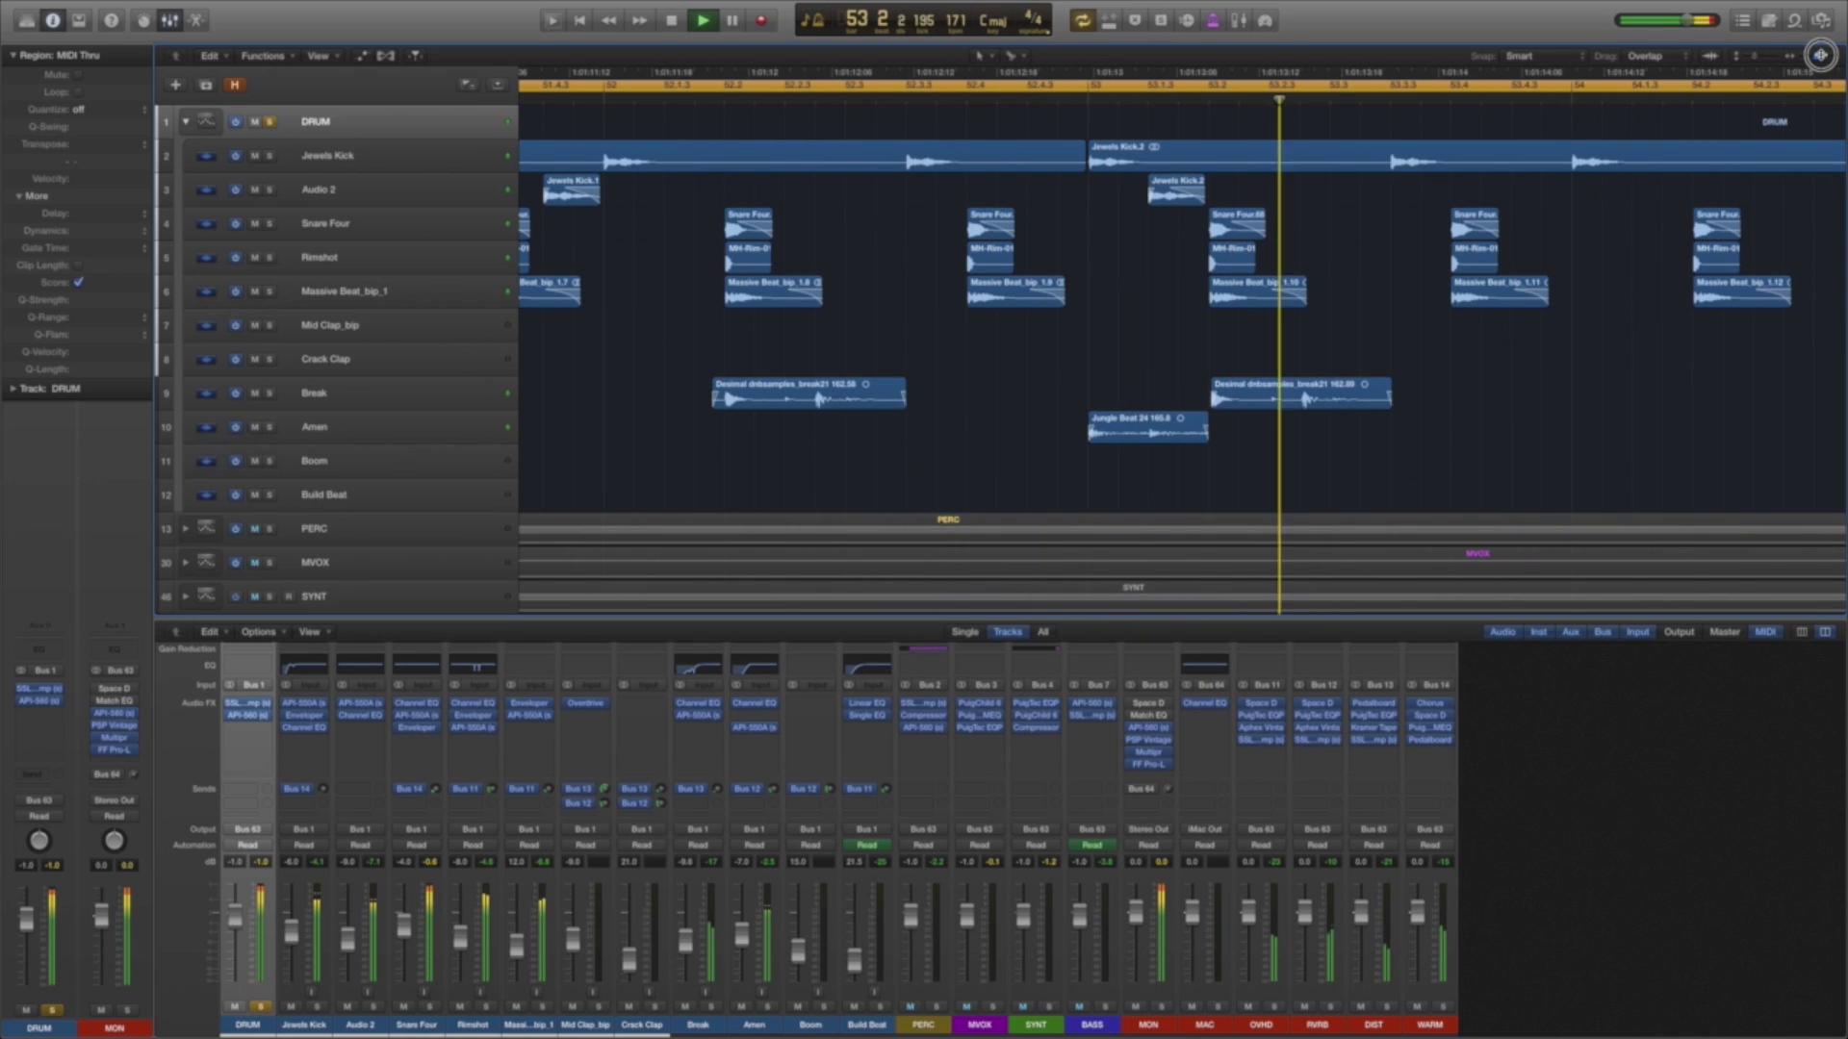
pyautogui.click(322, 192)
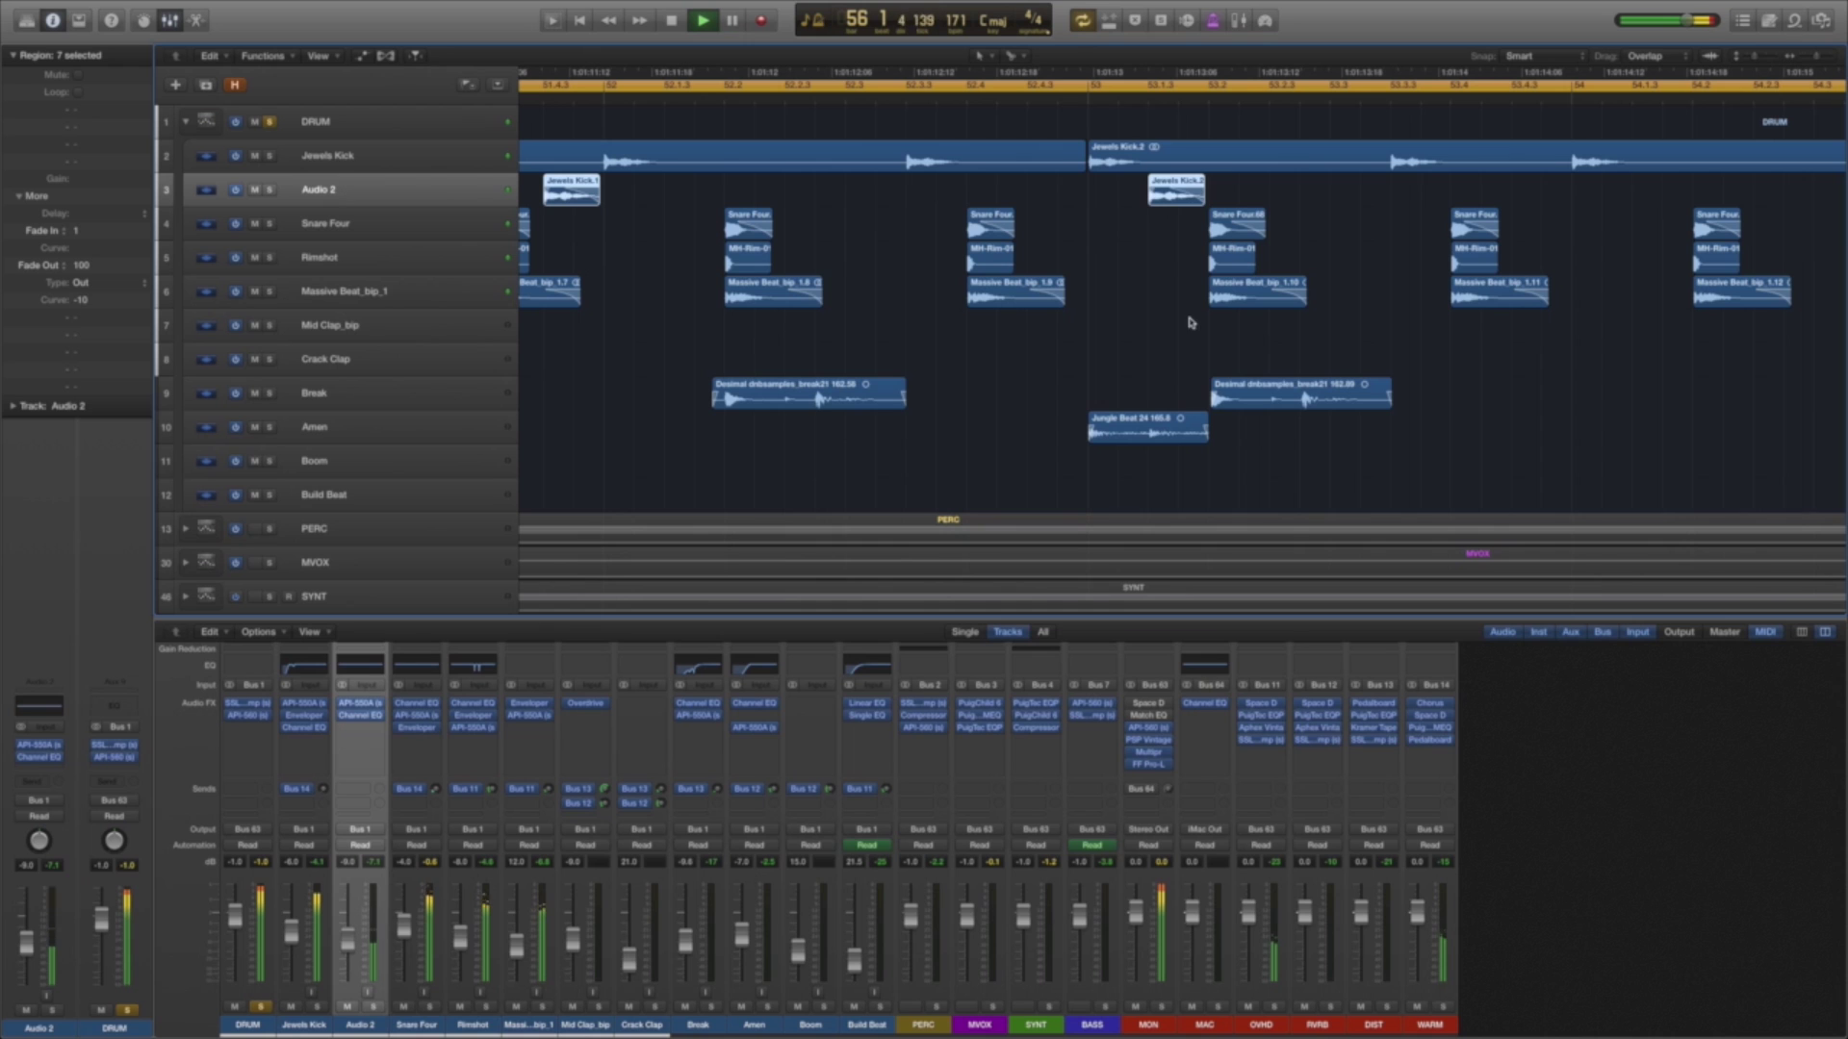
pyautogui.click(1814, 59)
pyautogui.click(1815, 60)
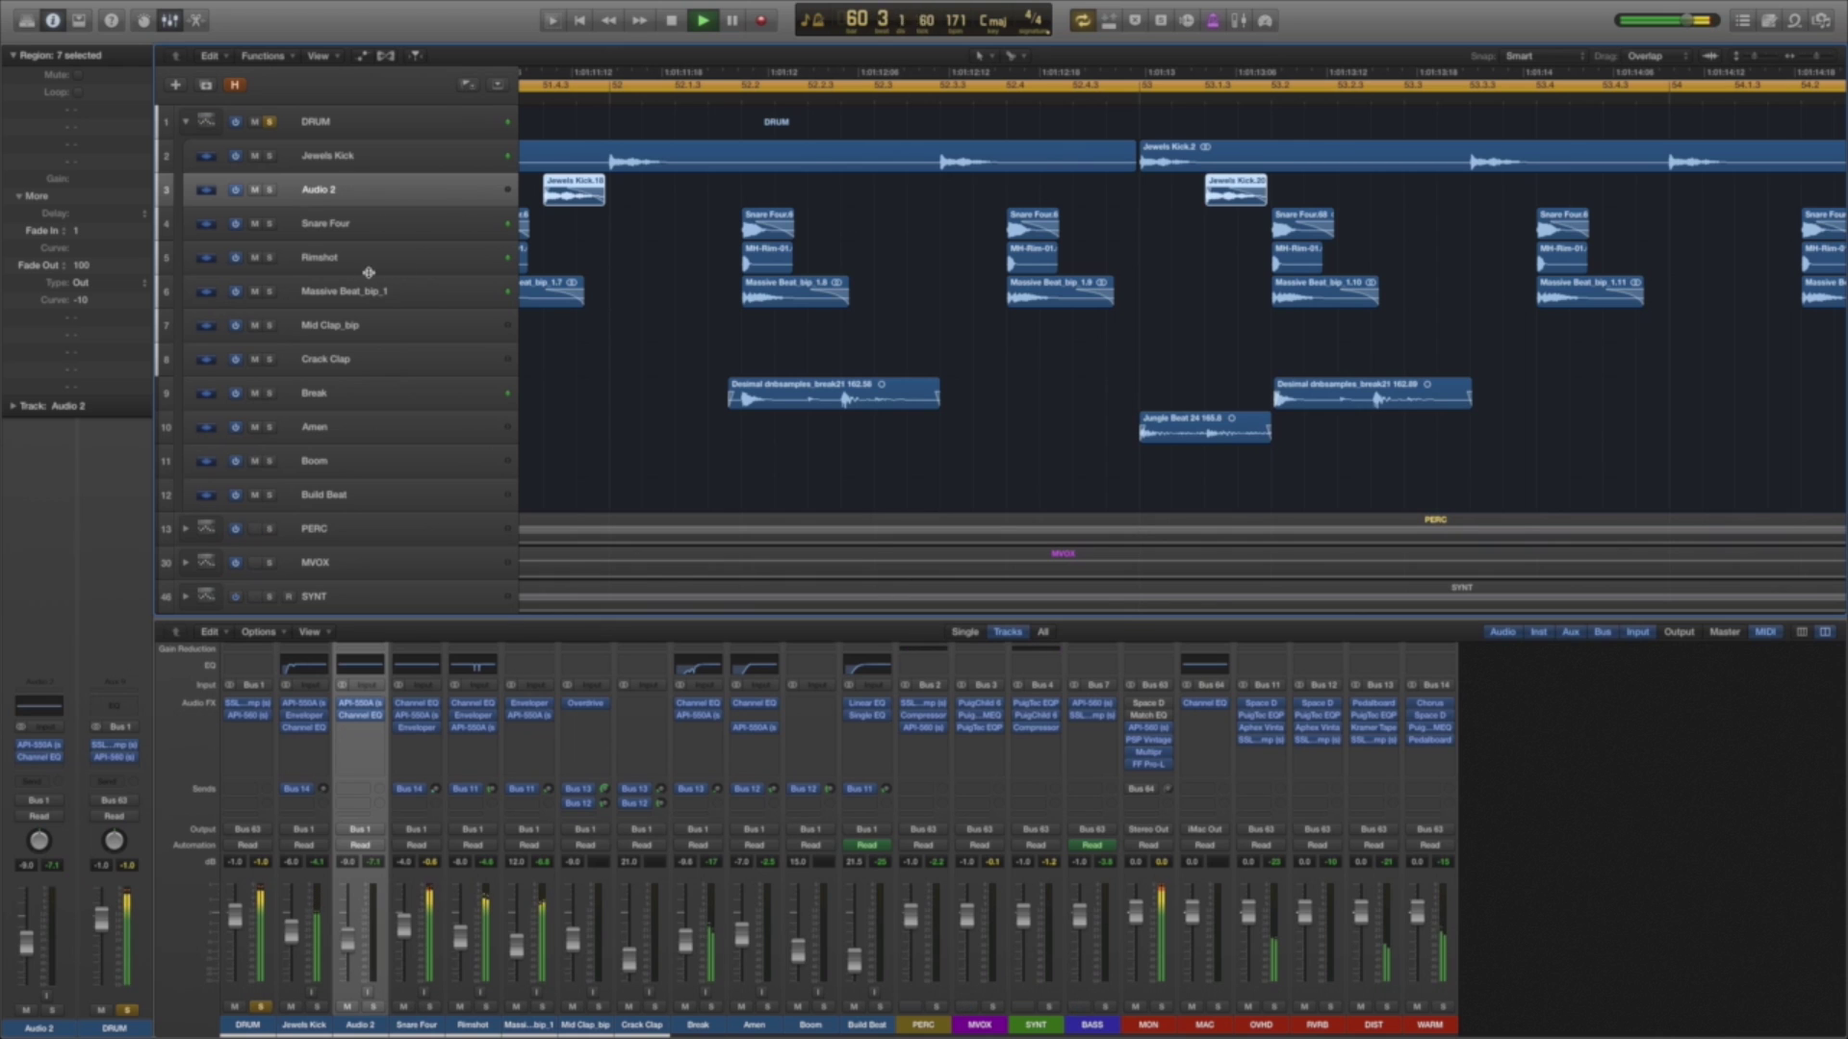
# Solo only the Snare Four track in place of the DRUM stack.
pyautogui.click(269, 225)
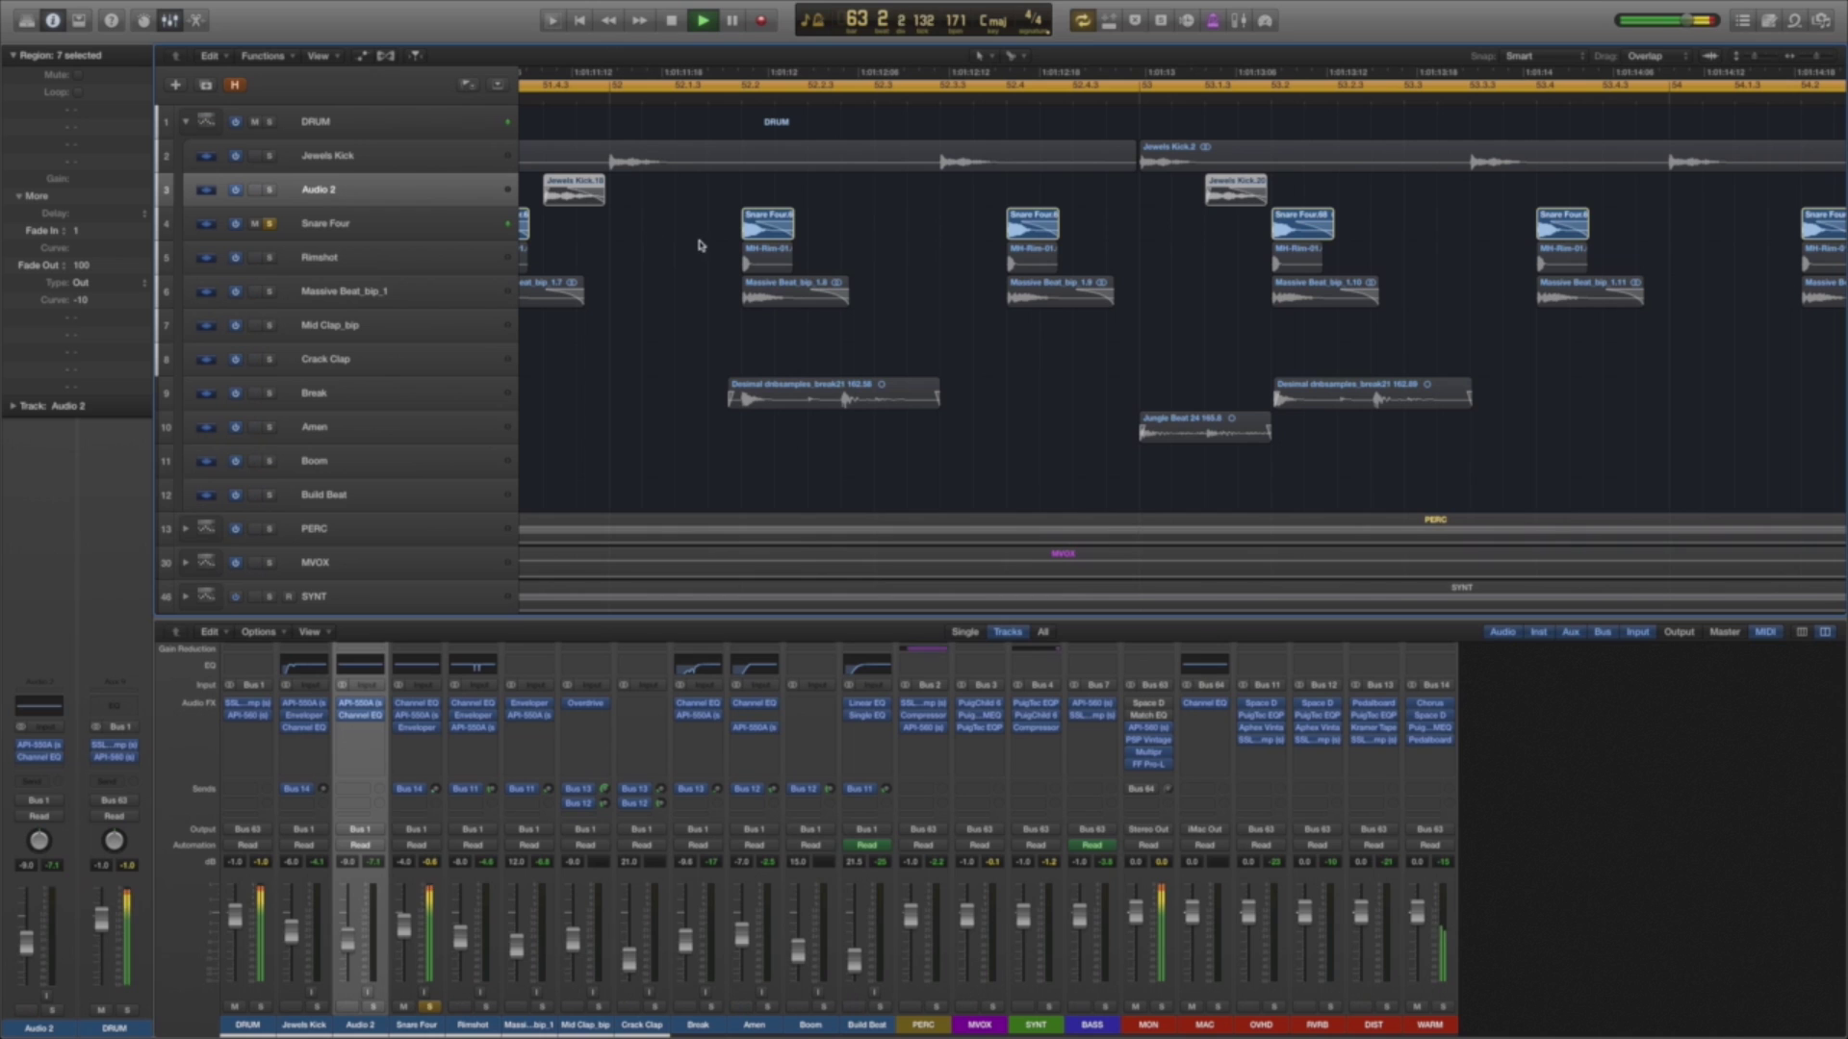
# Examine the layered Snare Four, Rimshot and Massive Beat_bip_1 regions up close on the second beat of bar 52.
pyautogui.click(1817, 60)
pyautogui.click(1819, 60)
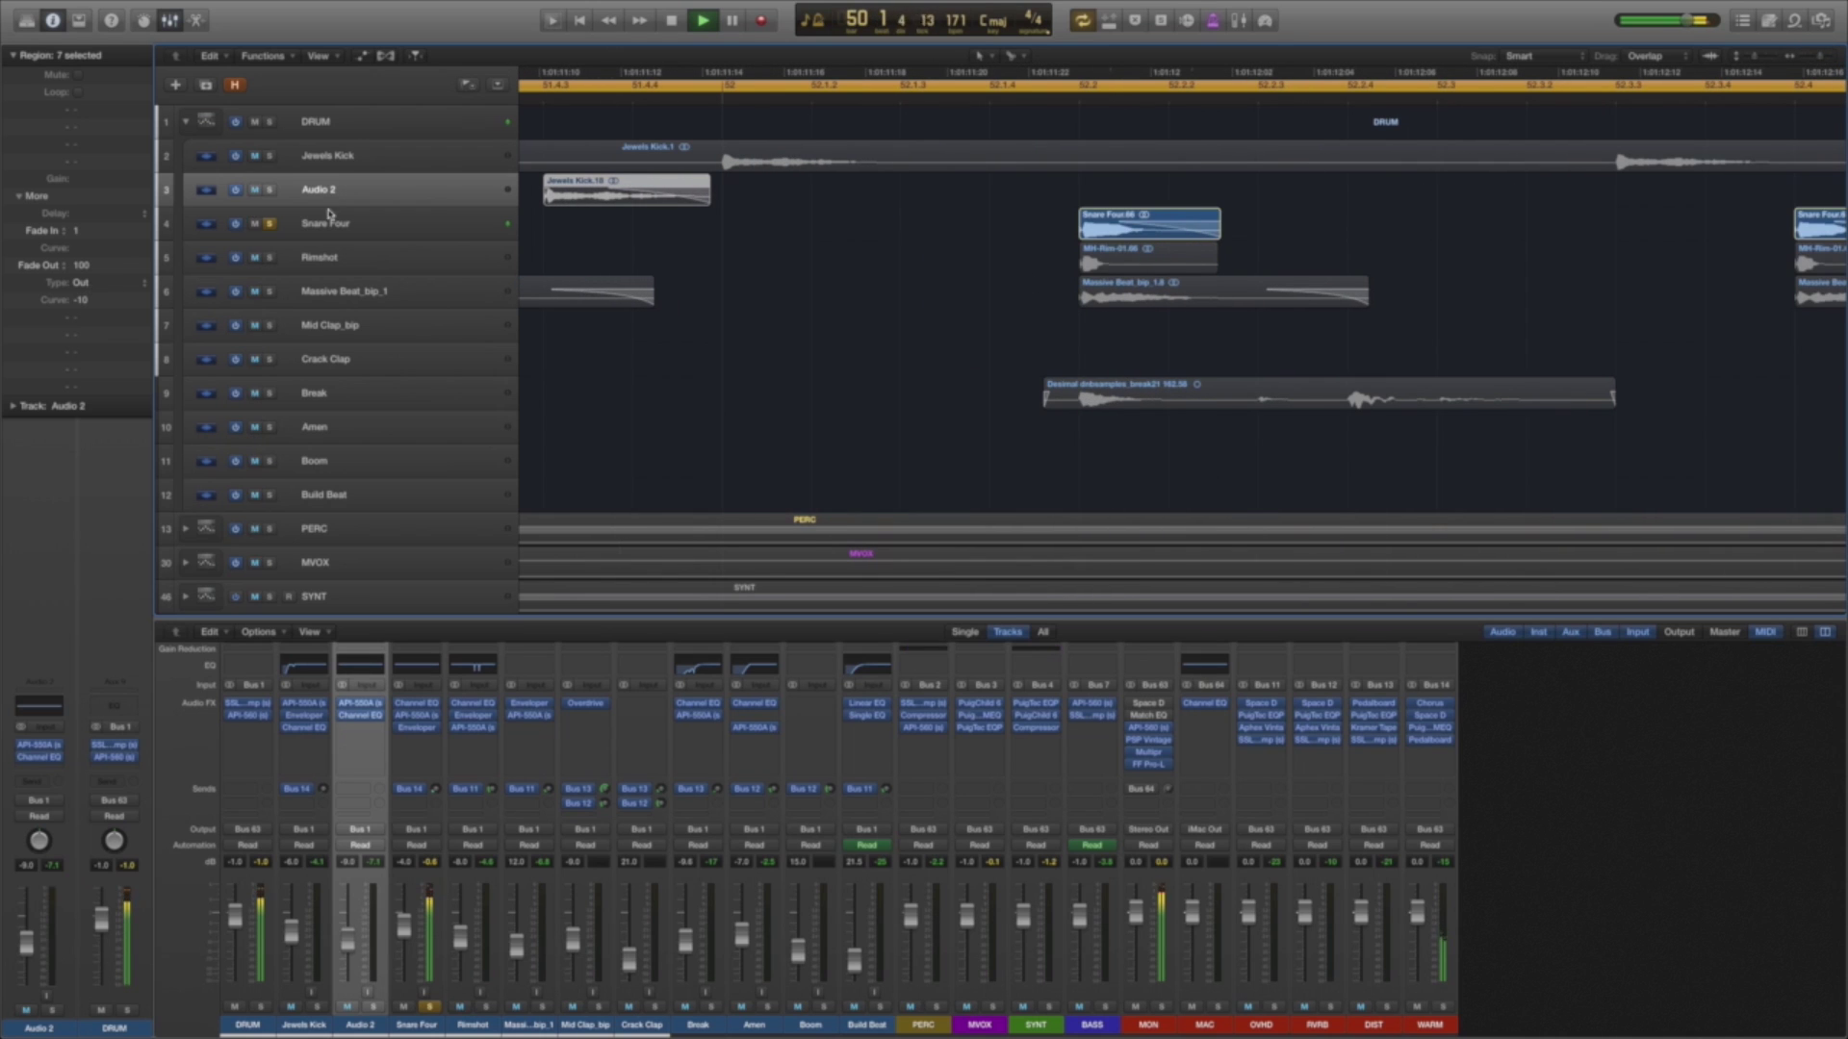
pyautogui.click(1760, 59)
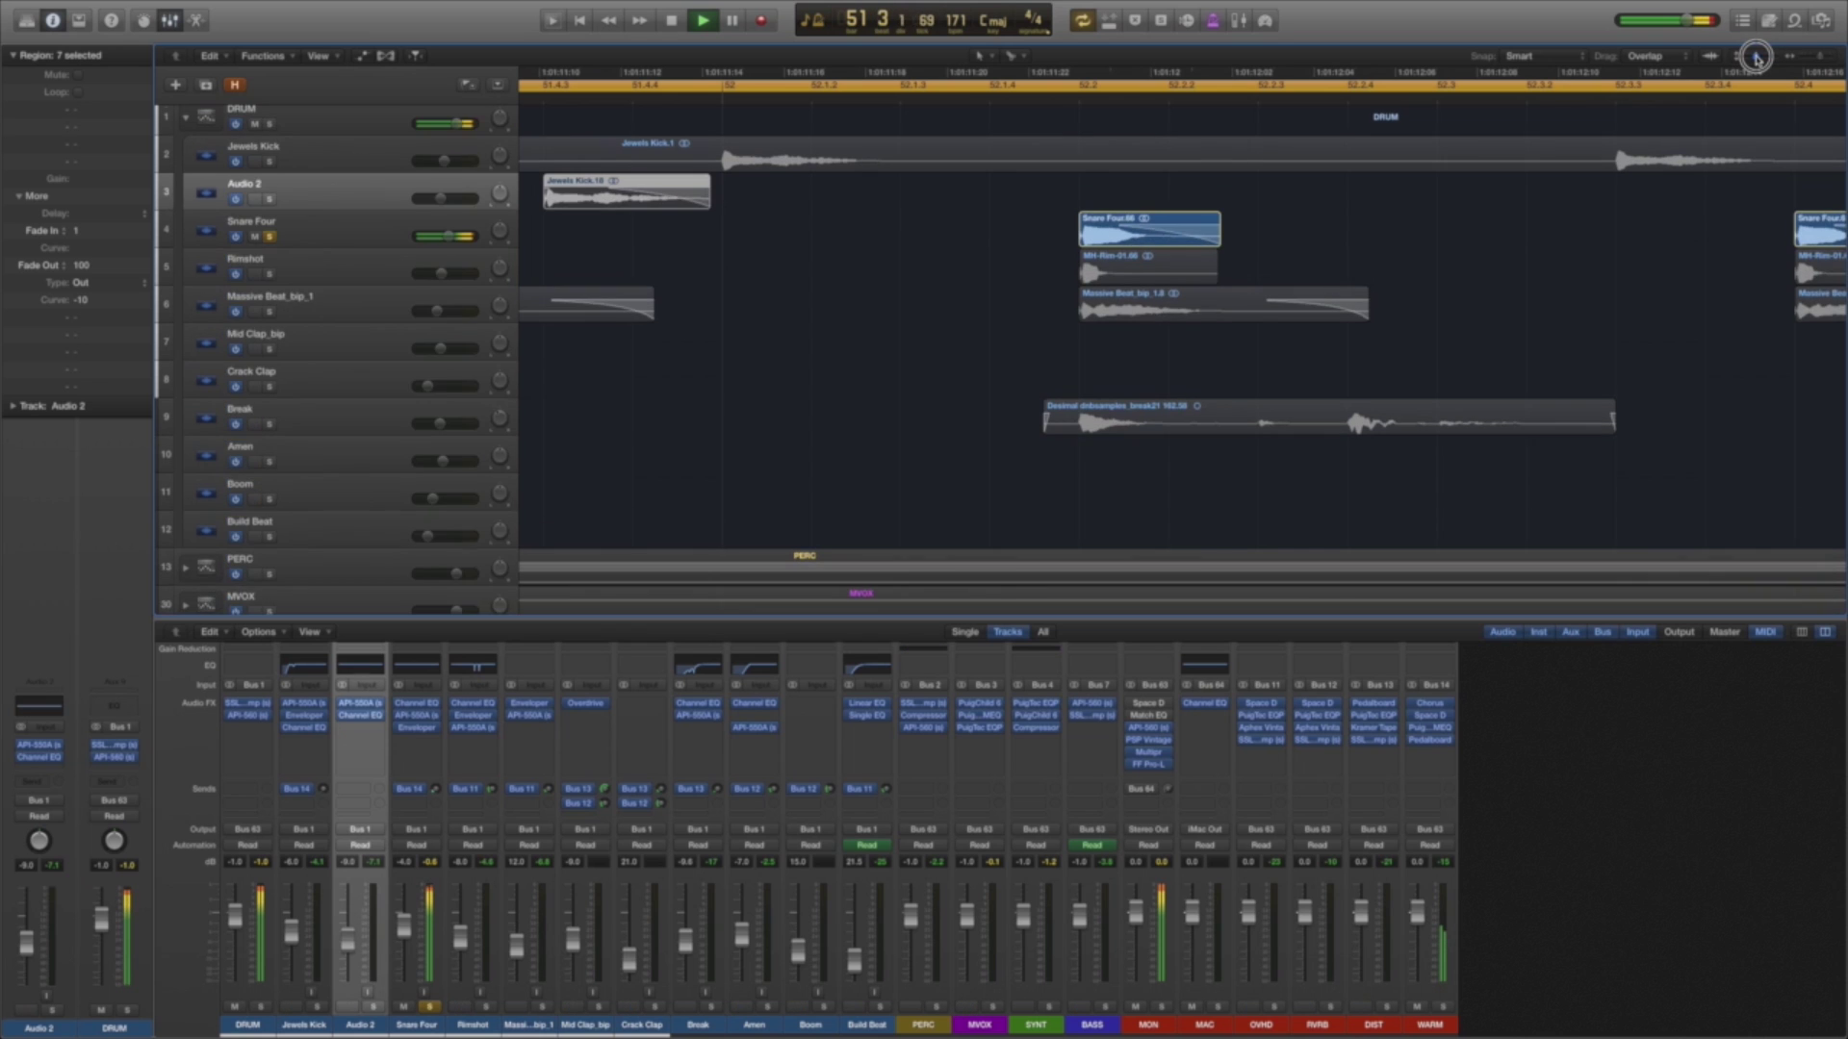
pyautogui.moveTo(1759, 59); pyautogui.dragTo(1759, 60)
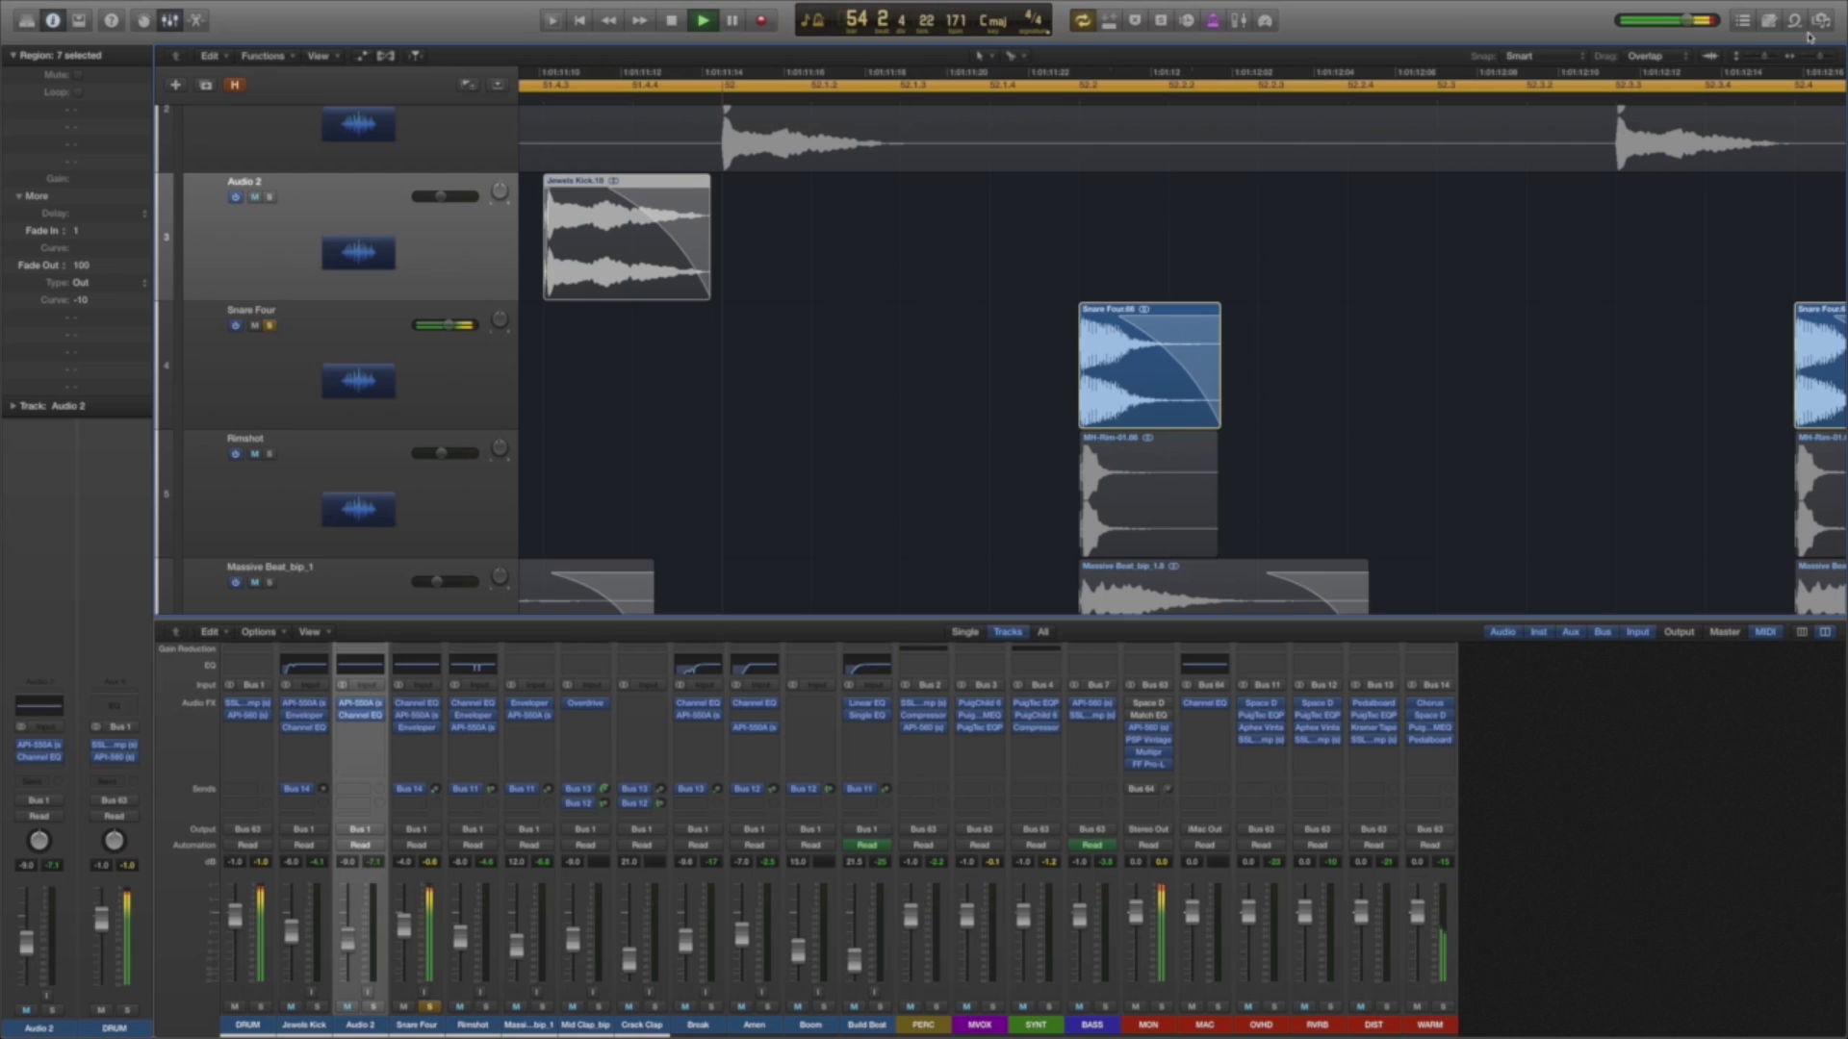
pyautogui.press('super+Right')
pyautogui.press('super+Right')
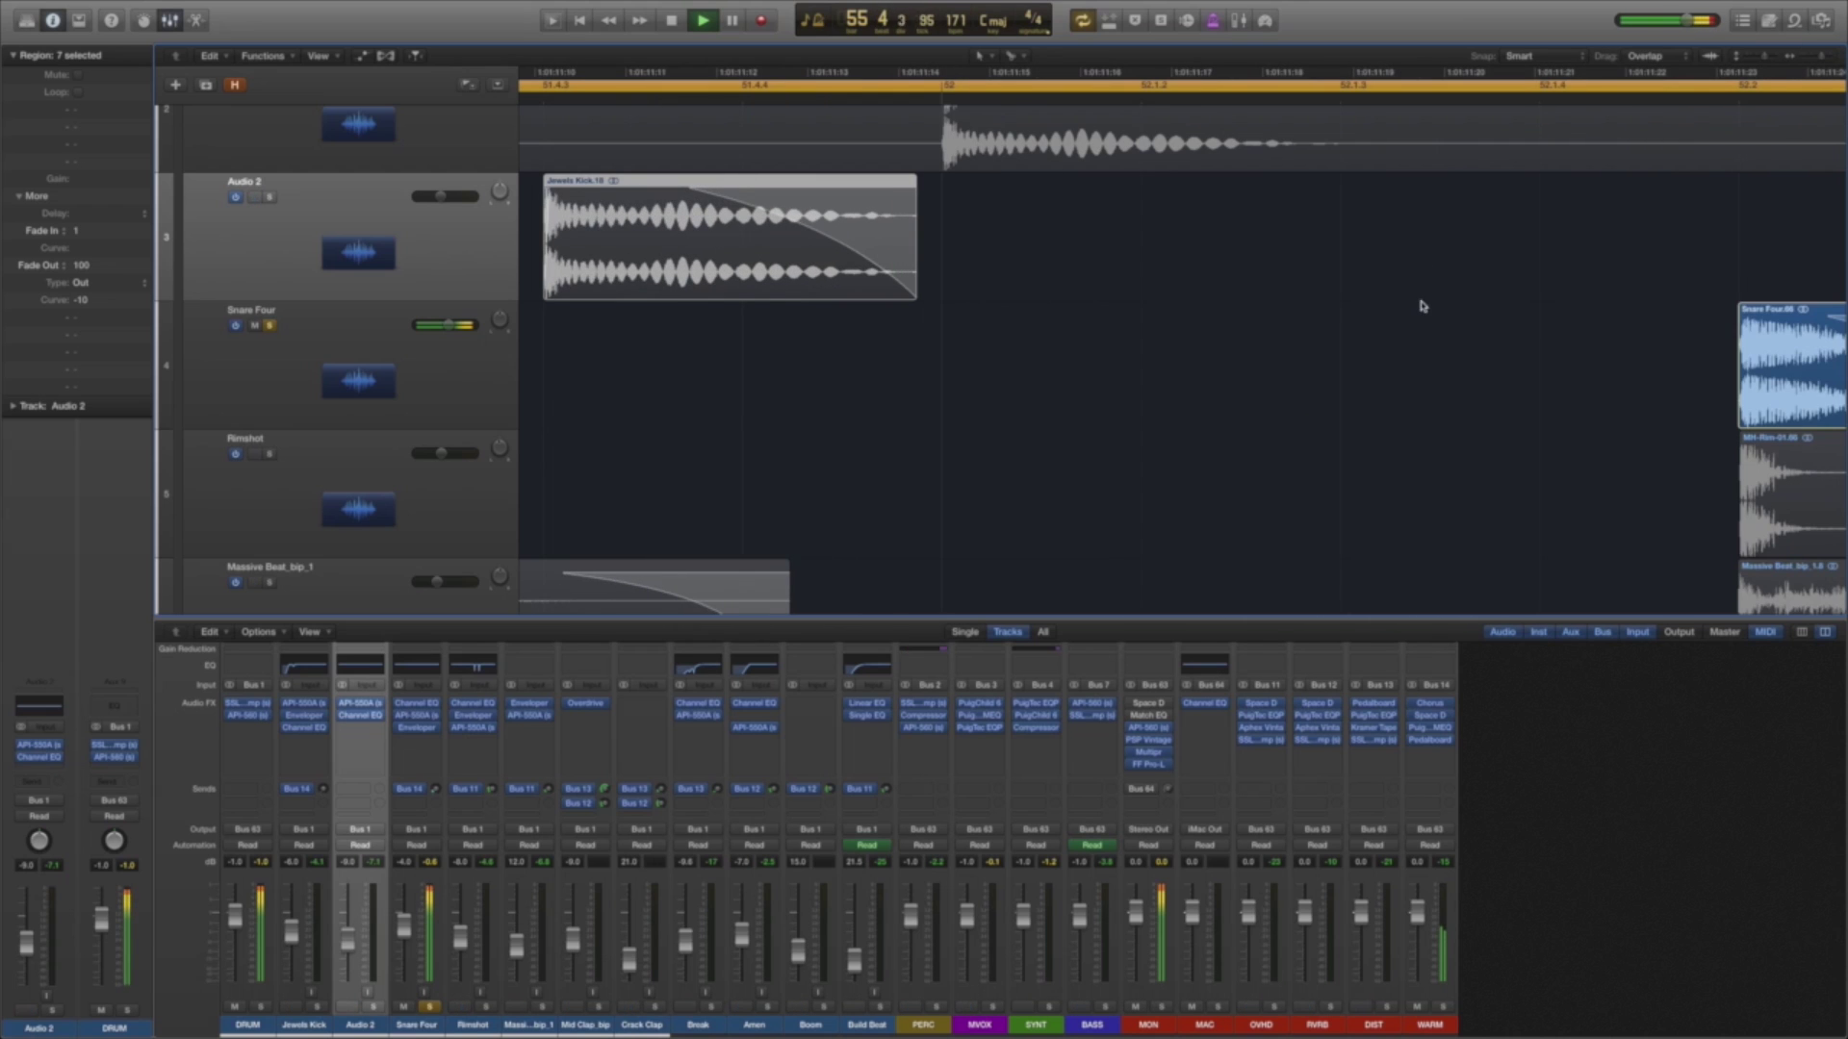
pyautogui.hscroll(10, 1422, 306)
pyautogui.scroll(-1, 1306, 313)
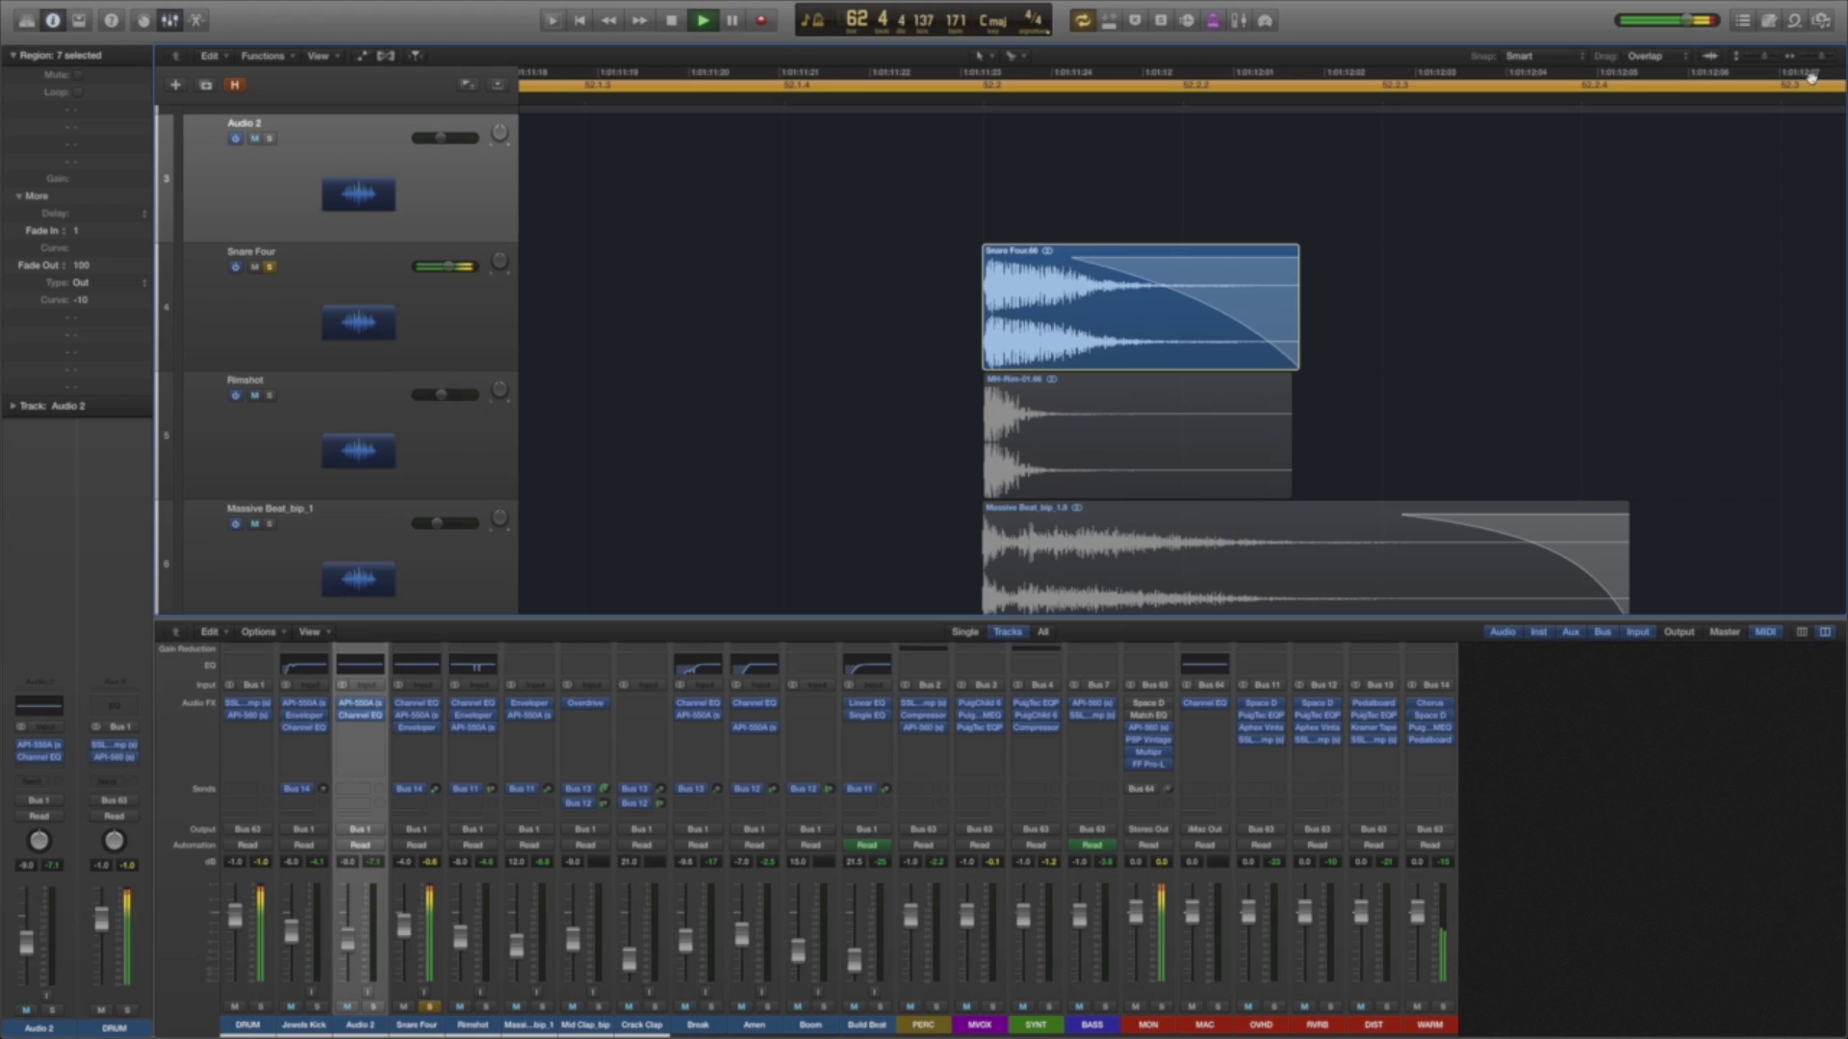
pyautogui.scroll(-2, 1551, 312)
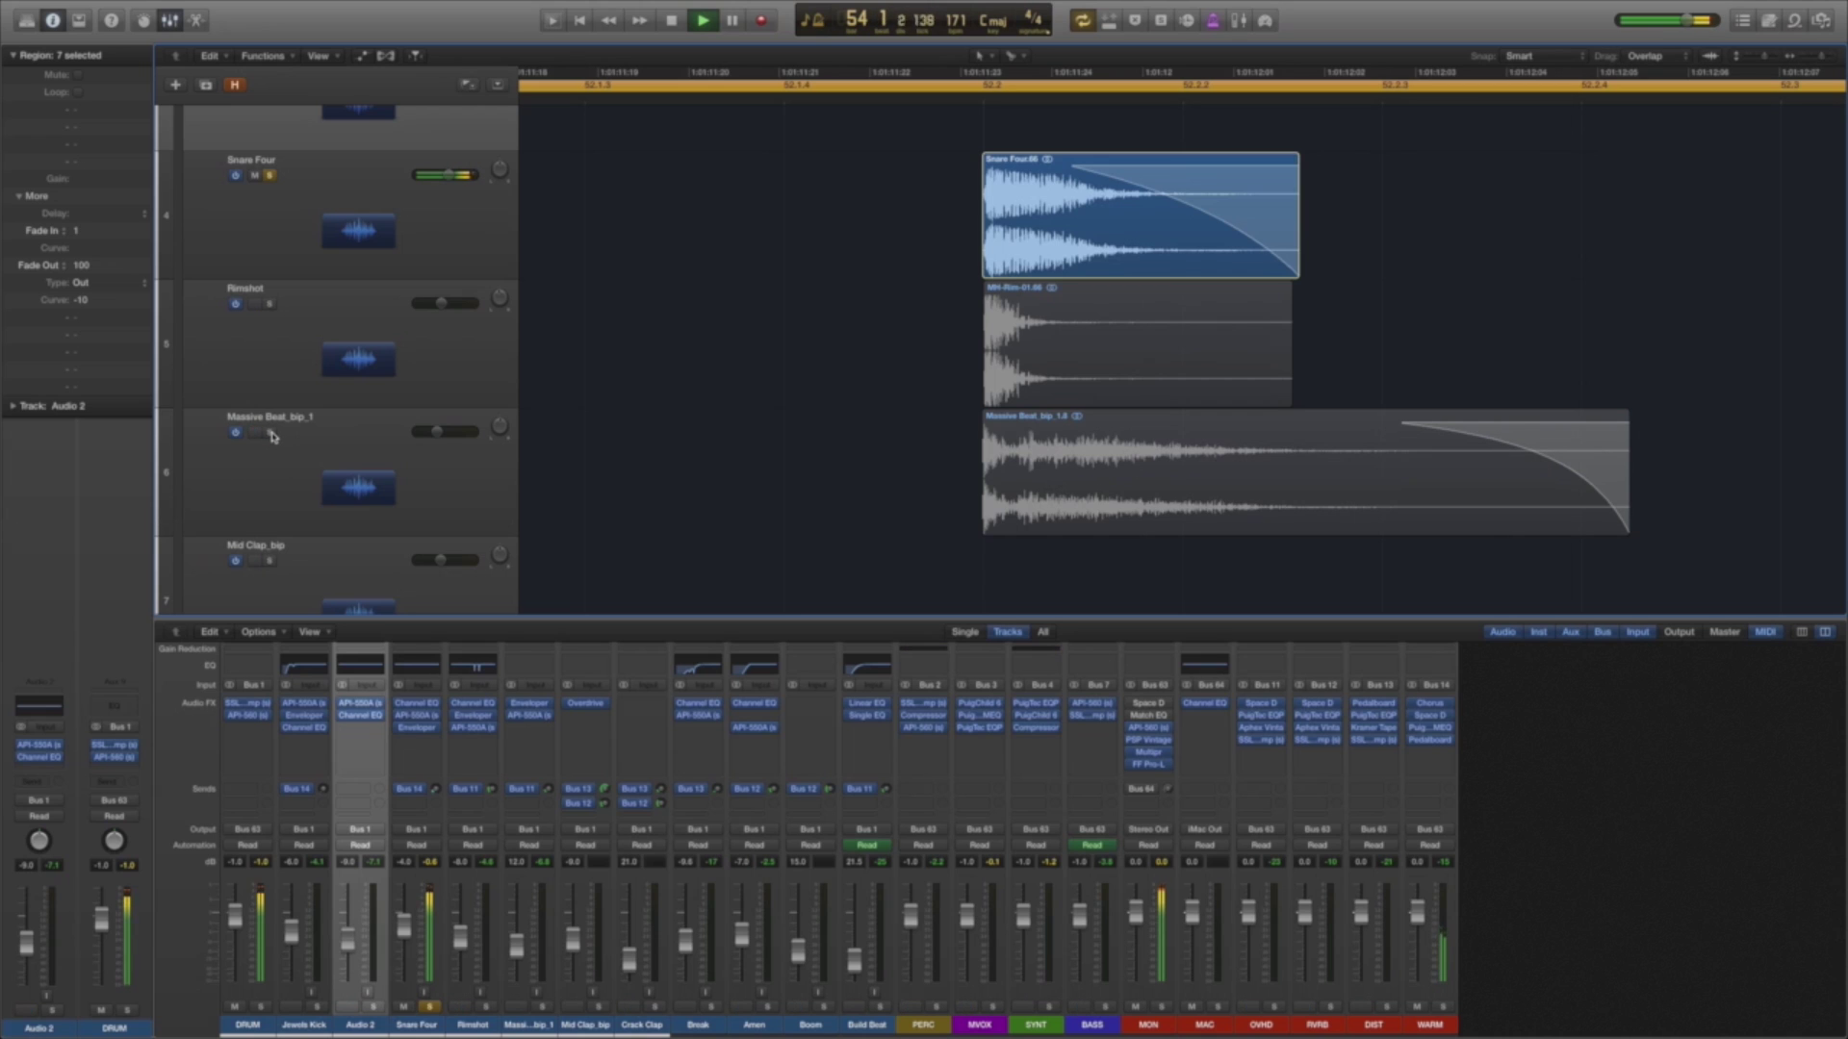
# Solo only the Rimshot track, followed by only the Massive Beat_bip_1 track.
pyautogui.click(270, 304)
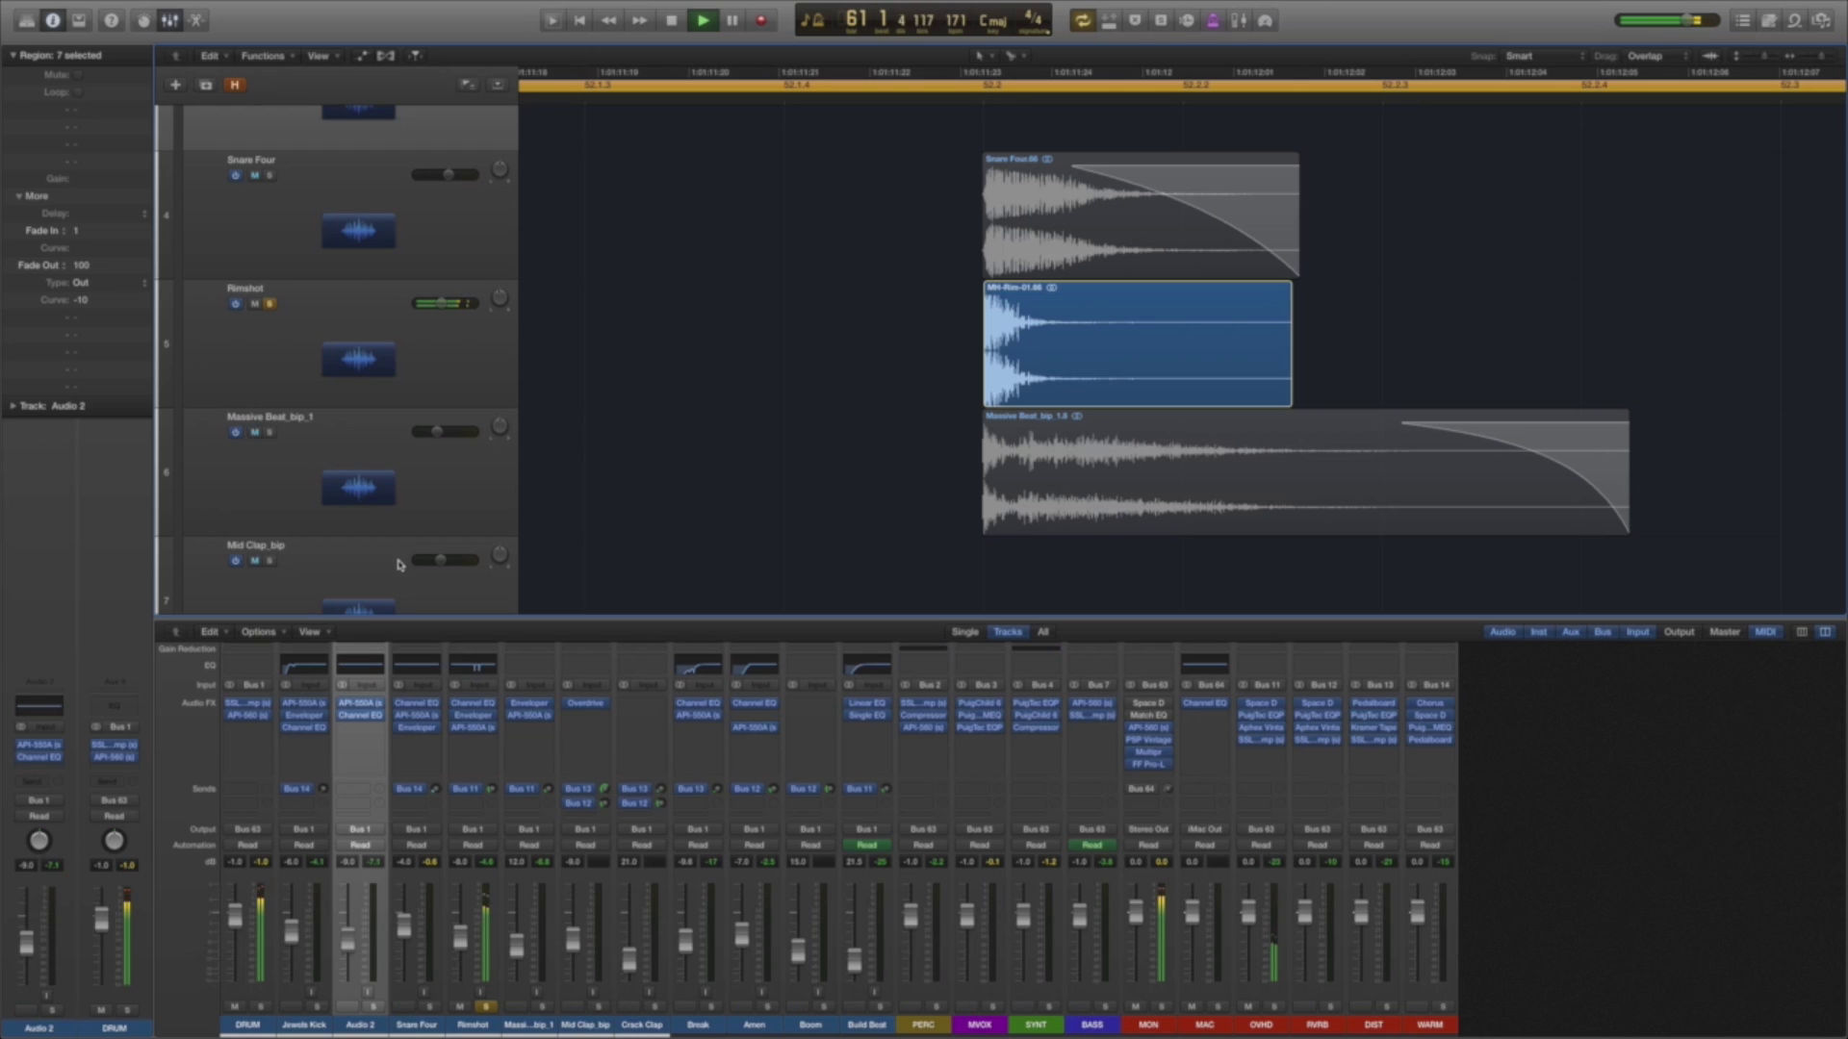
pyautogui.click(271, 435)
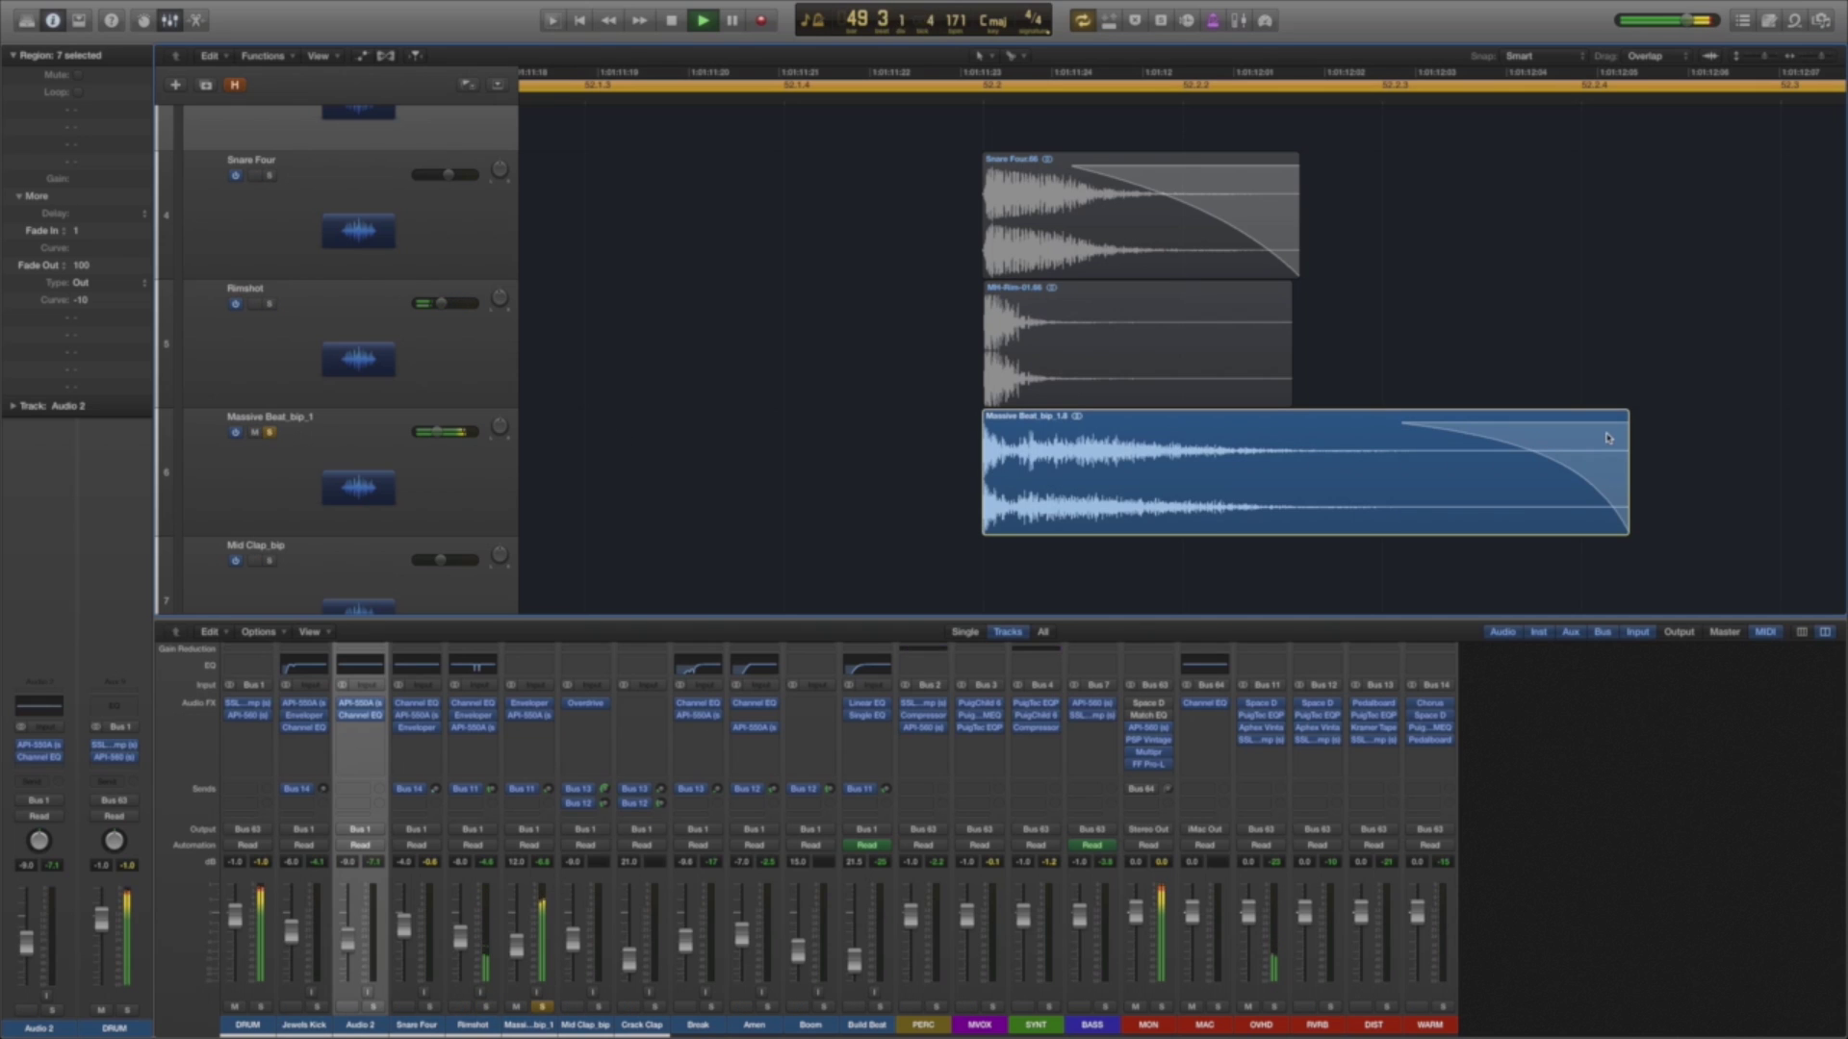
pyautogui.scroll(-1, 1049, 553)
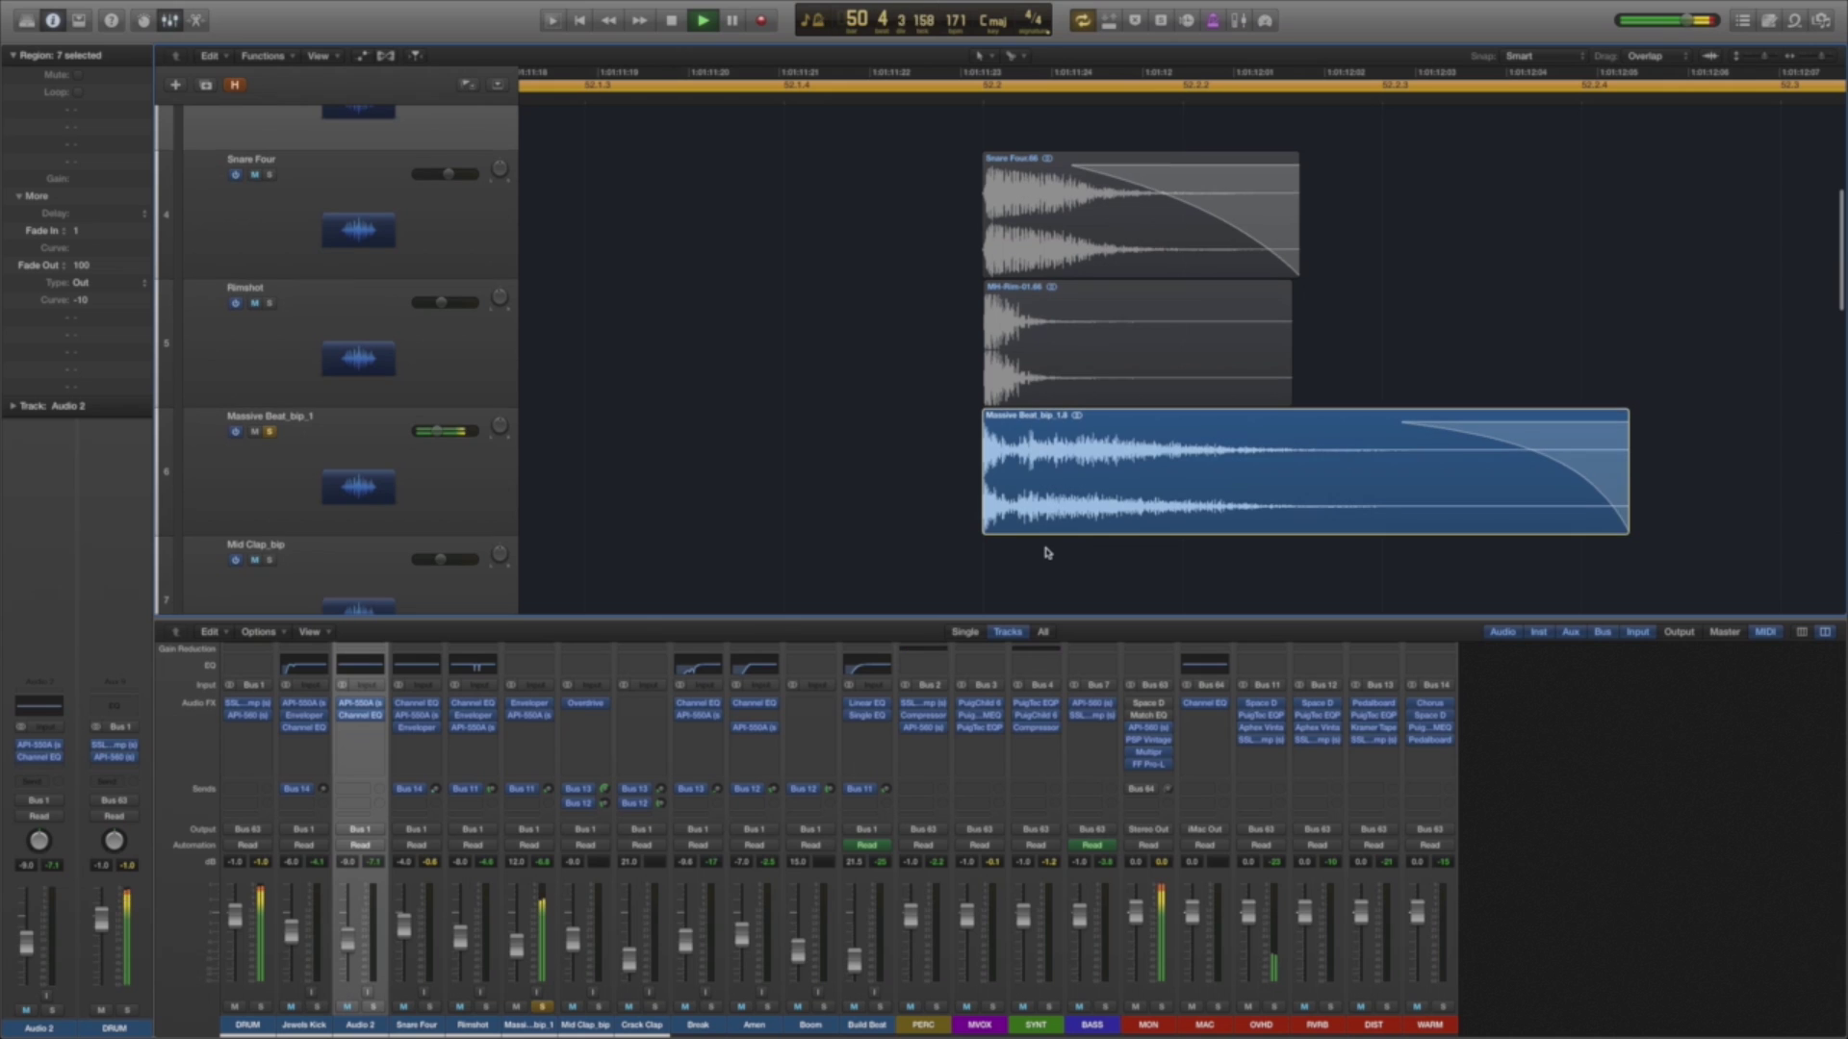
# Fit the whole arrangement in view and solo the DRUM stack in place of the Massive Beat_bip_1 track.
pyautogui.moveTo(1821, 58); pyautogui.dragTo(1811, 58)
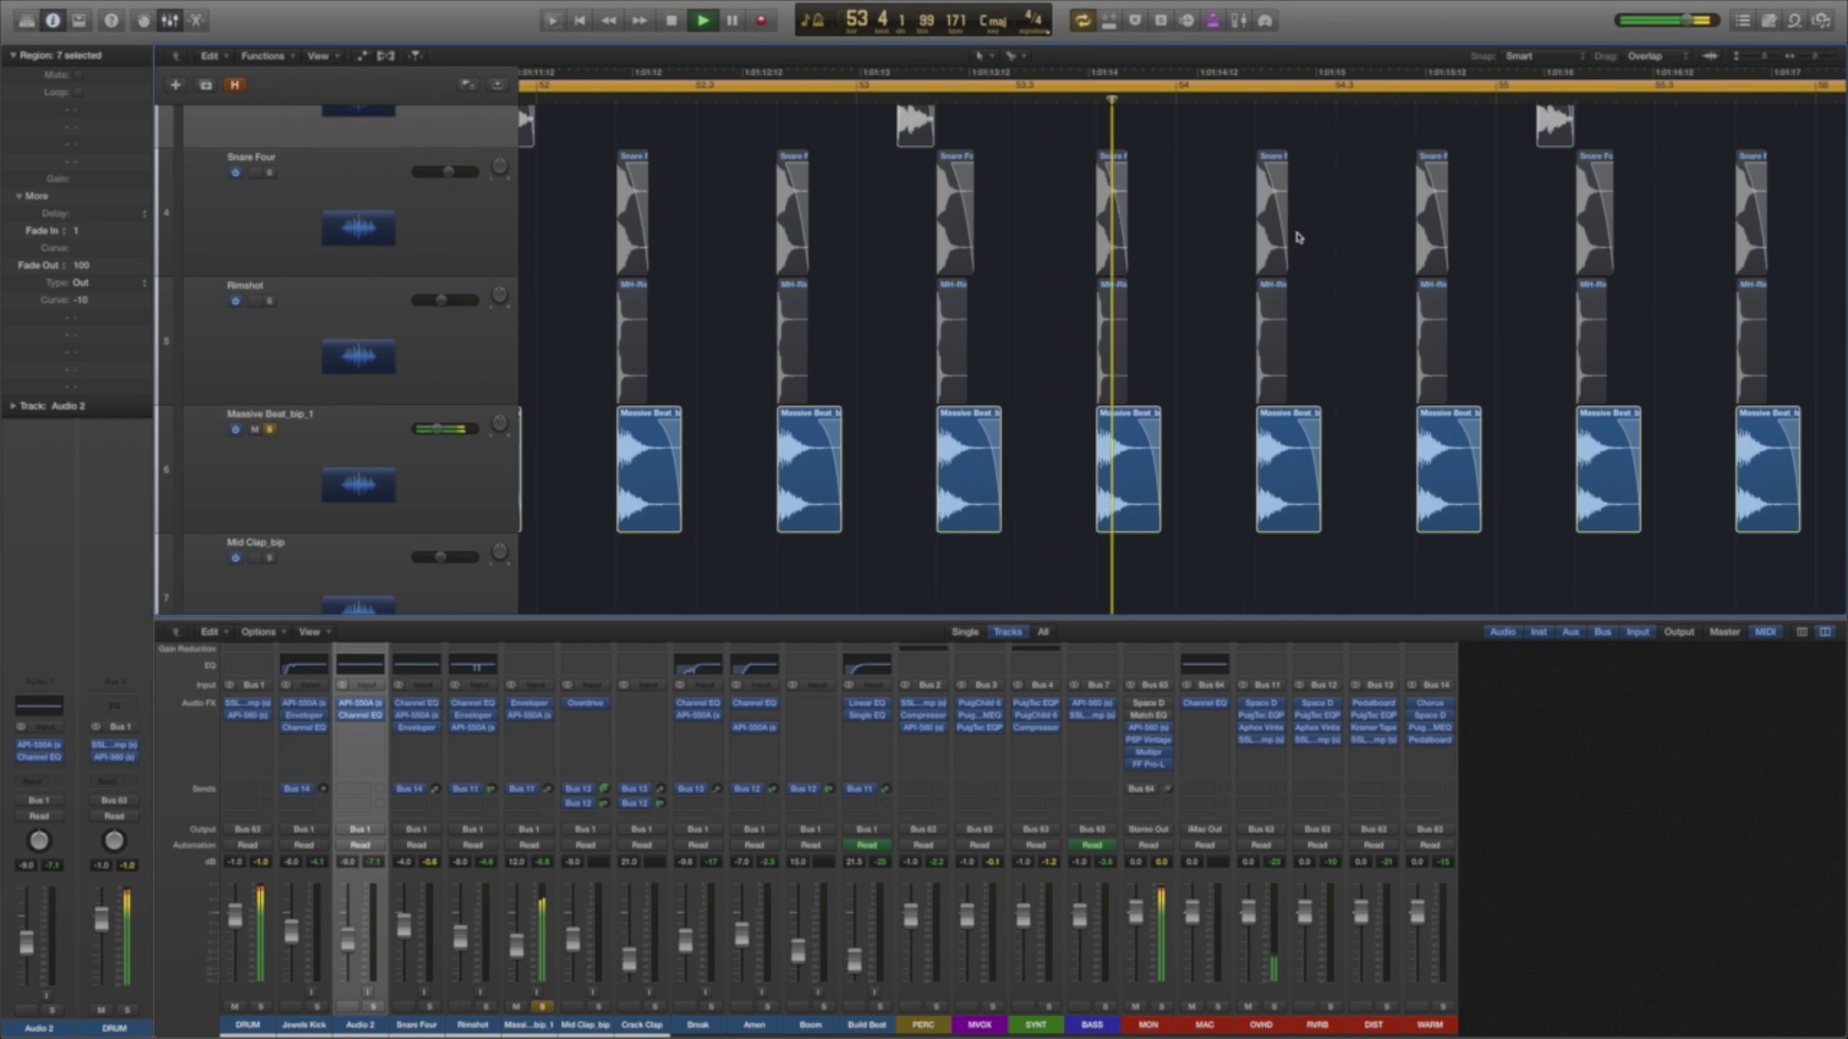
pyautogui.scroll(4, 596, 335)
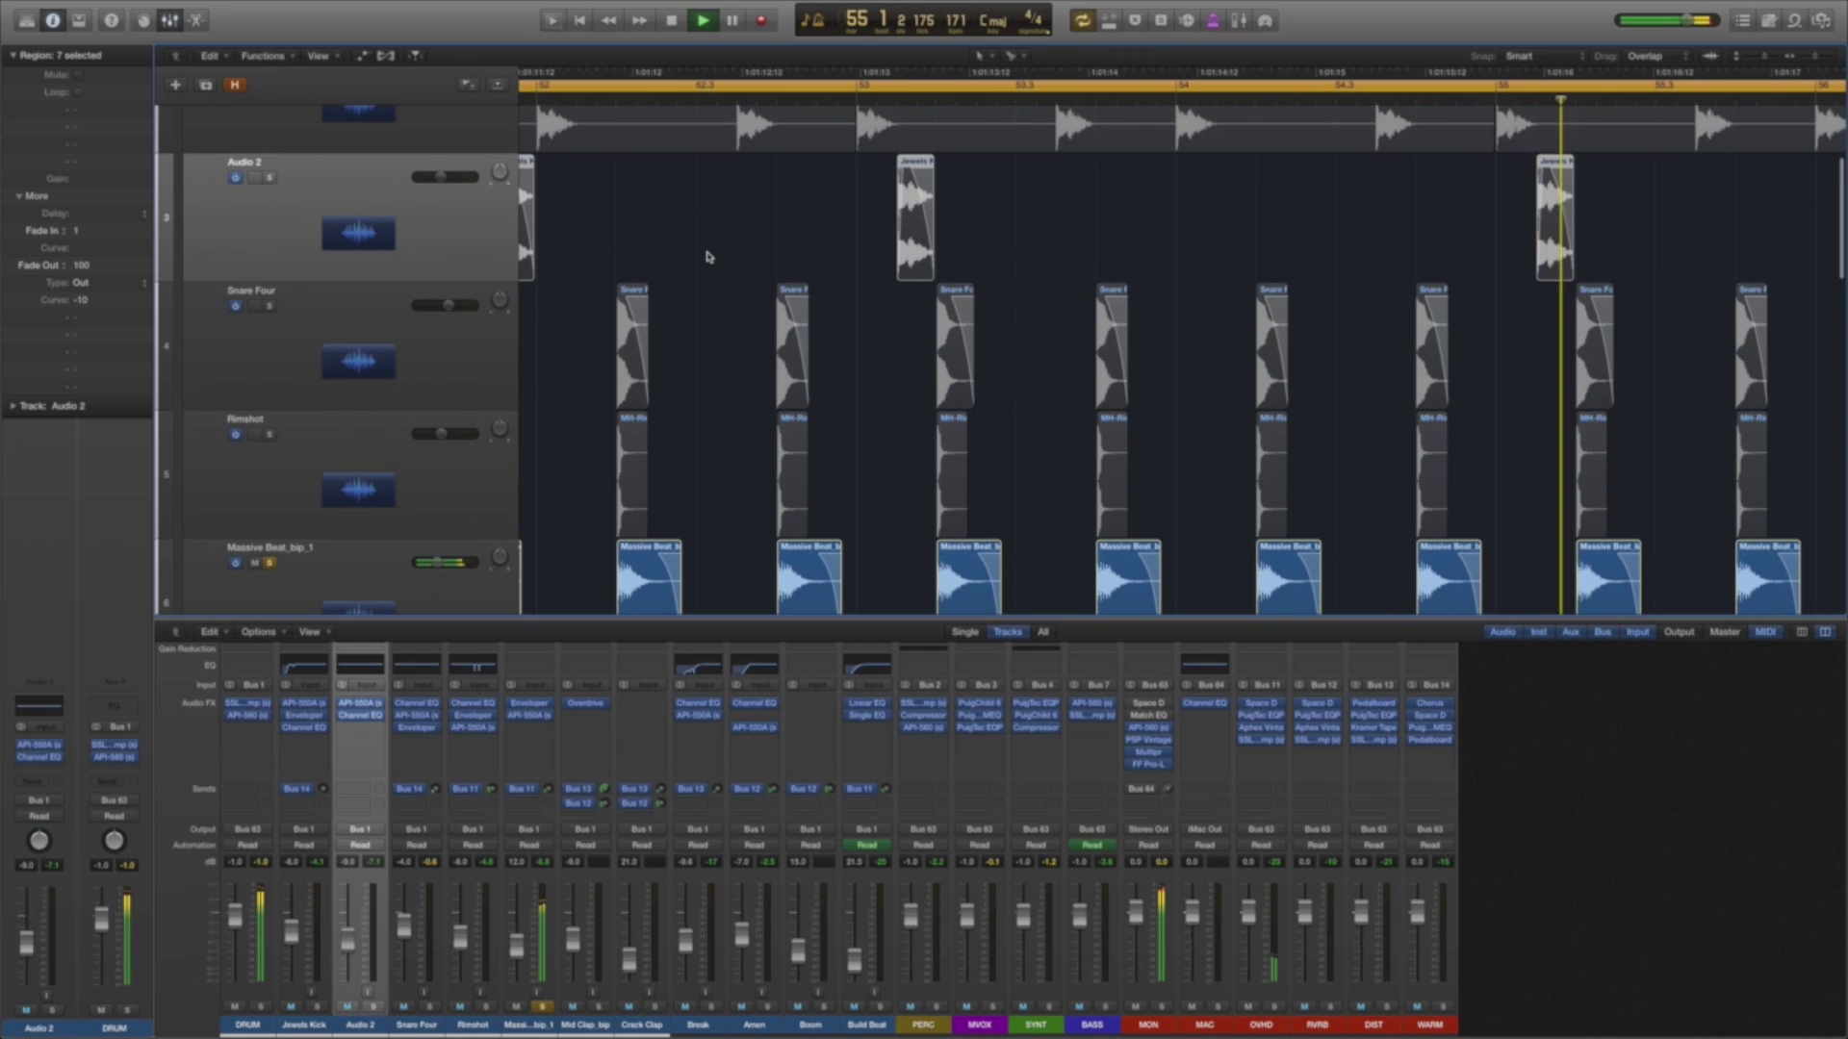
pyautogui.press('z')
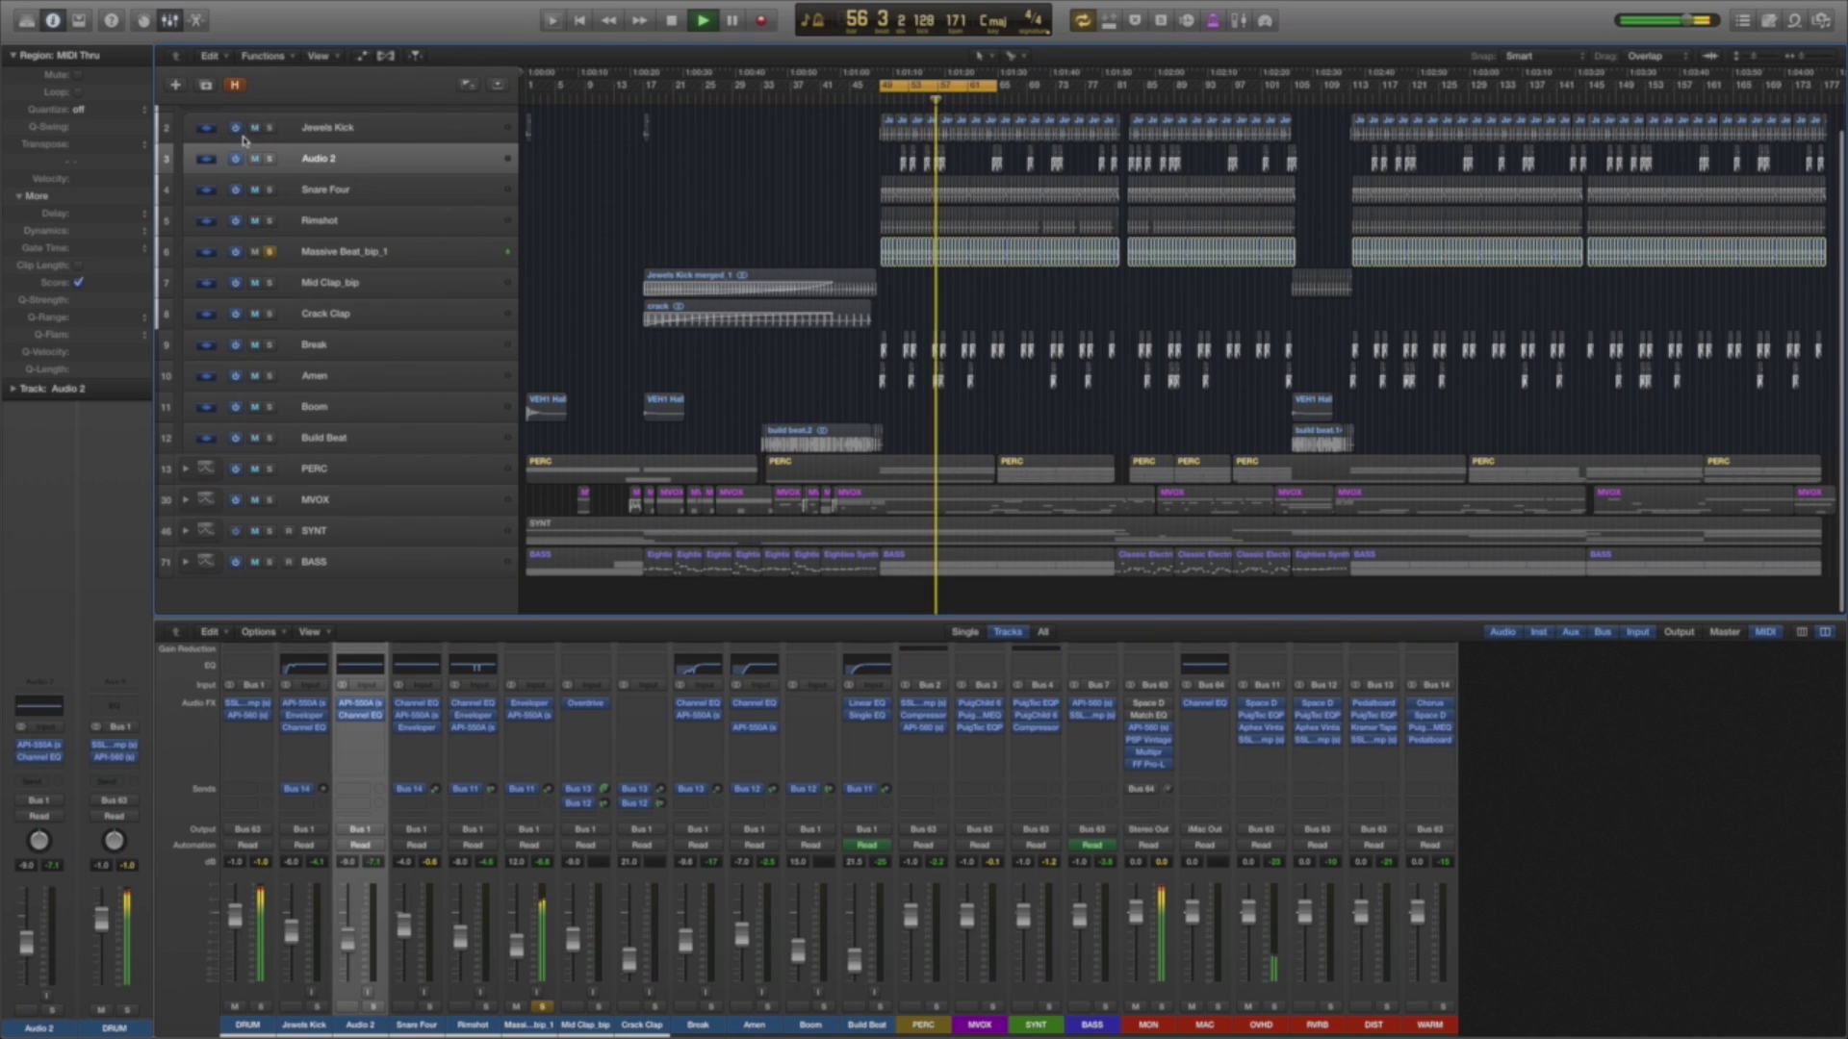
pyautogui.scroll(1, 260, 135)
pyautogui.click(270, 122)
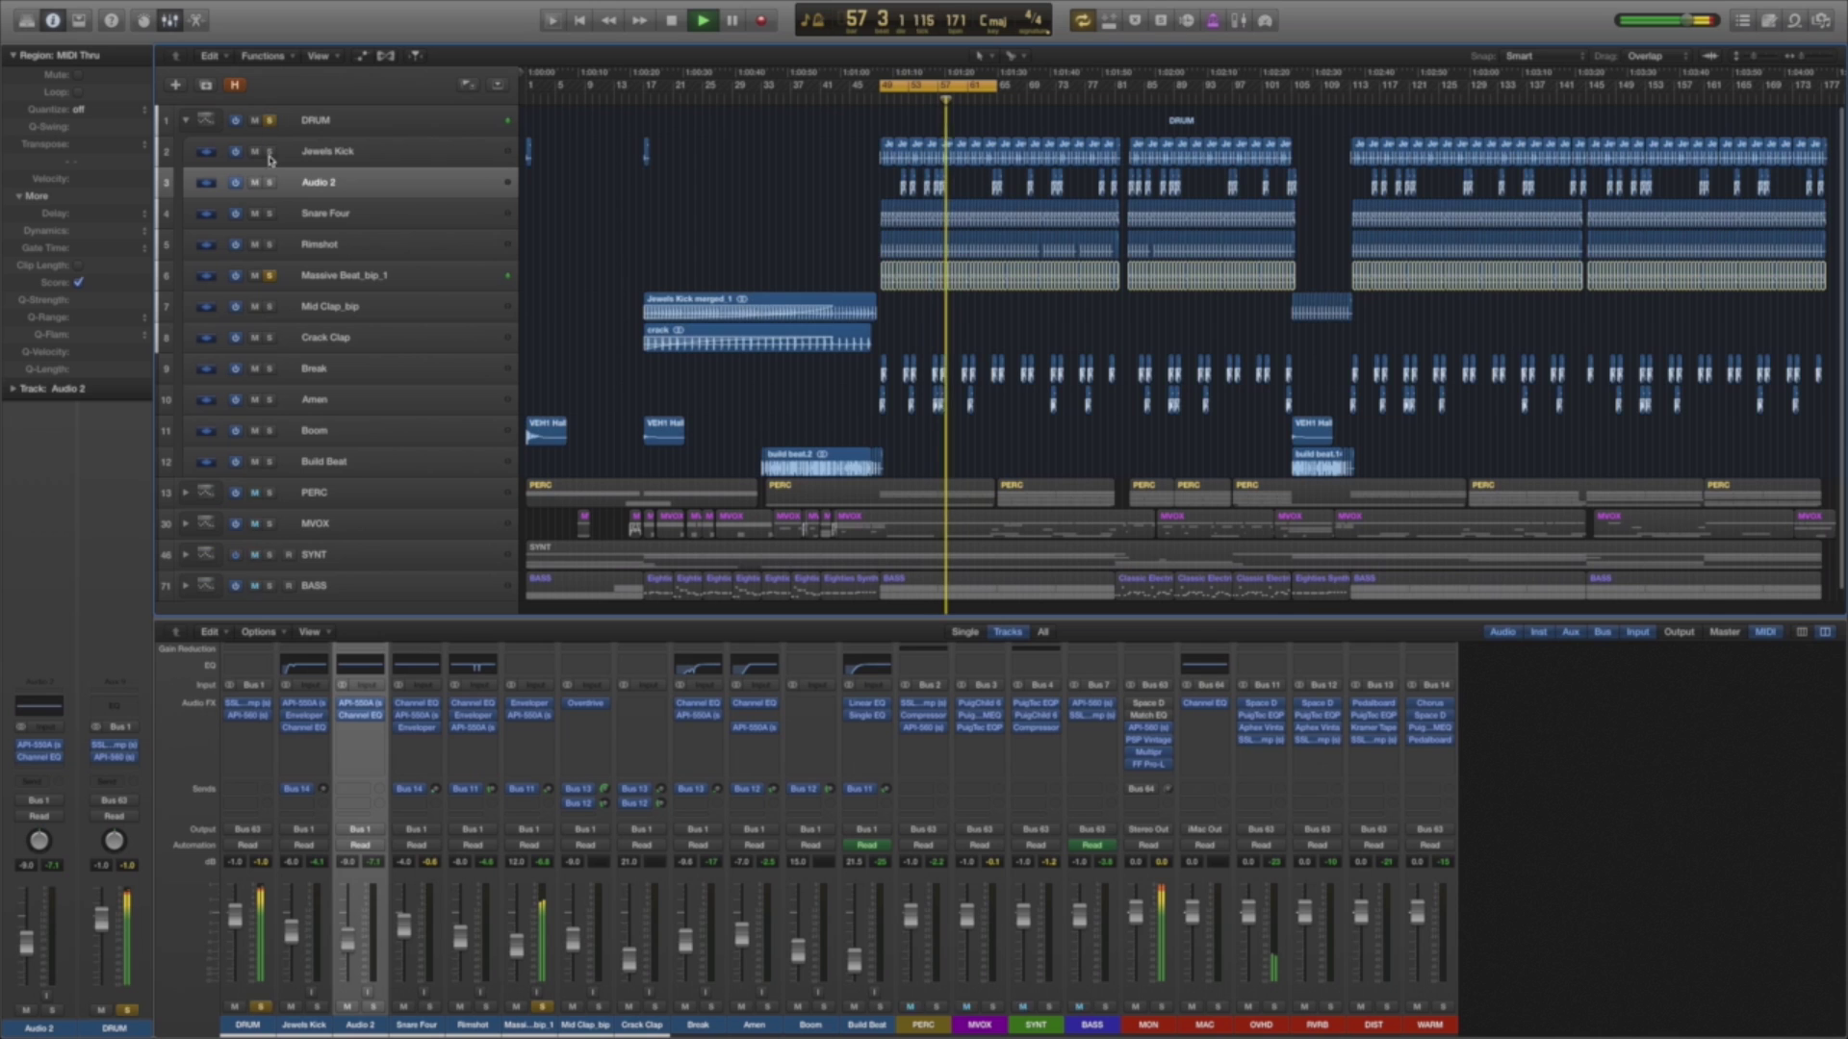
pyautogui.click(1120, 227)
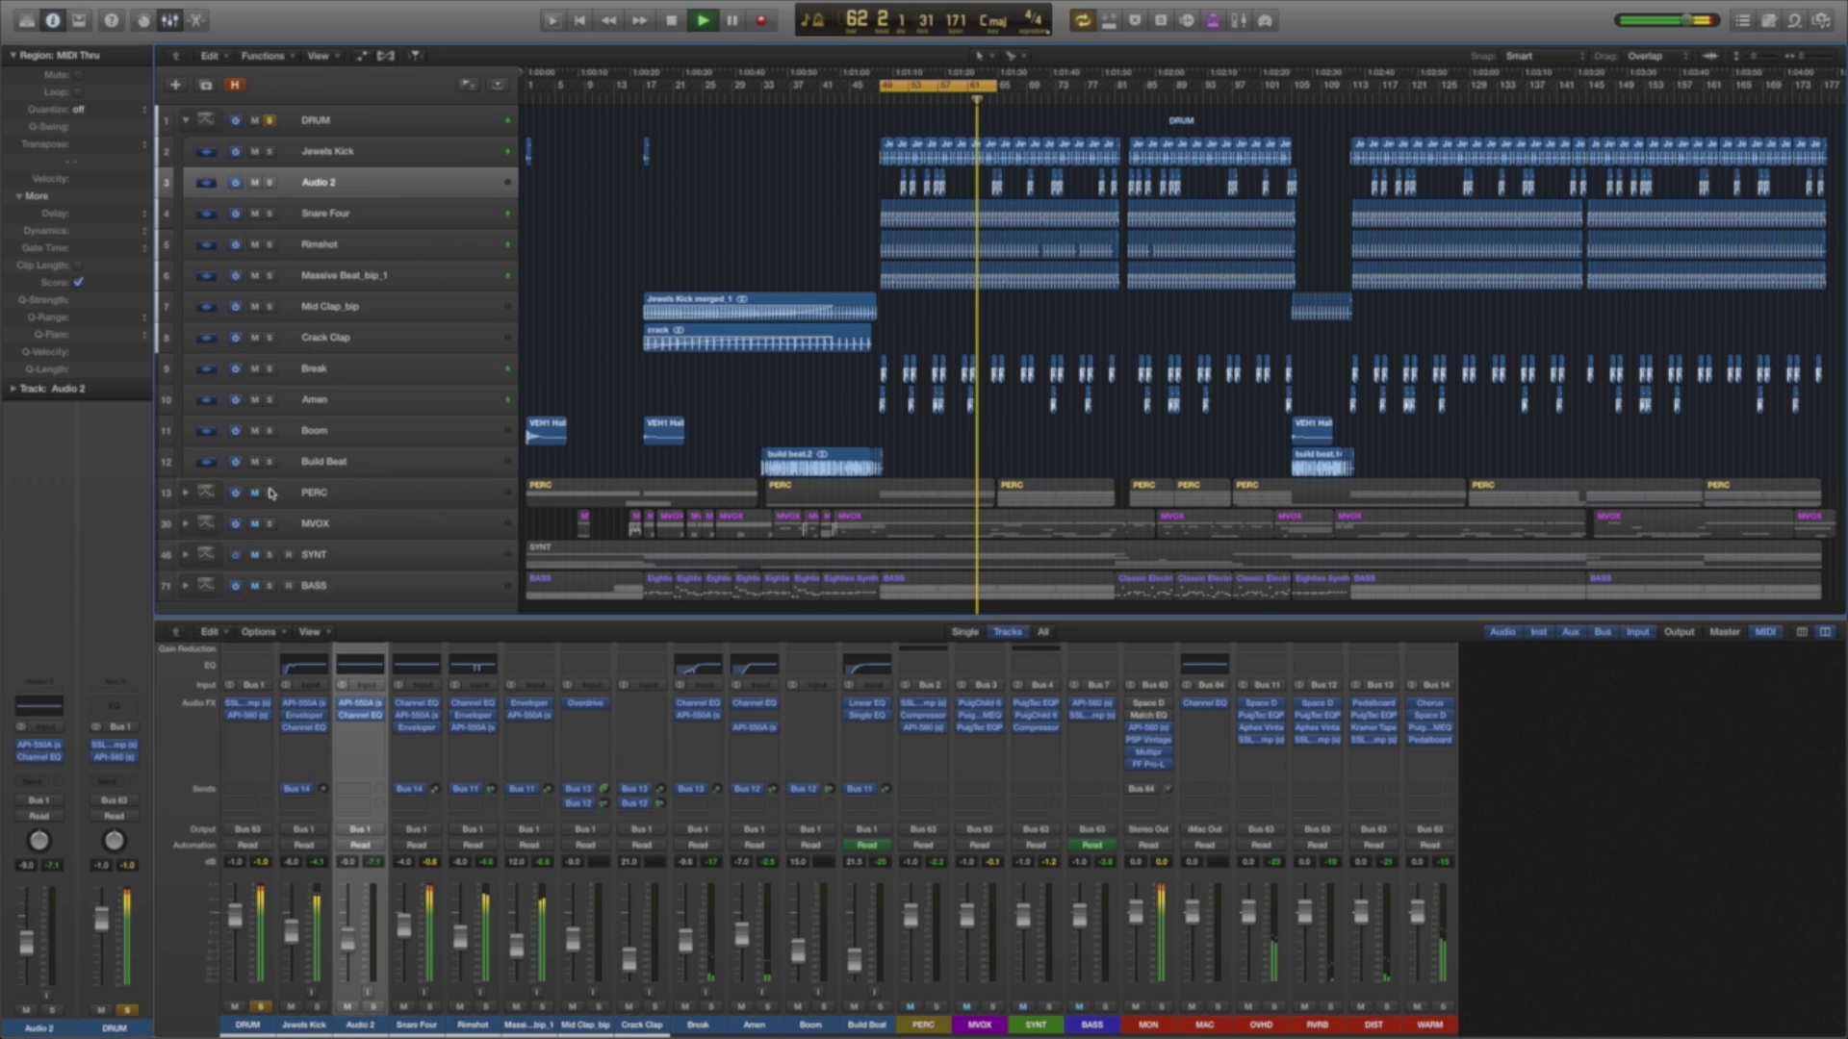
# Expand the PERC stack, solo it together with the DRUM stack and look over its tracks and regions.
pyautogui.click(228, 492)
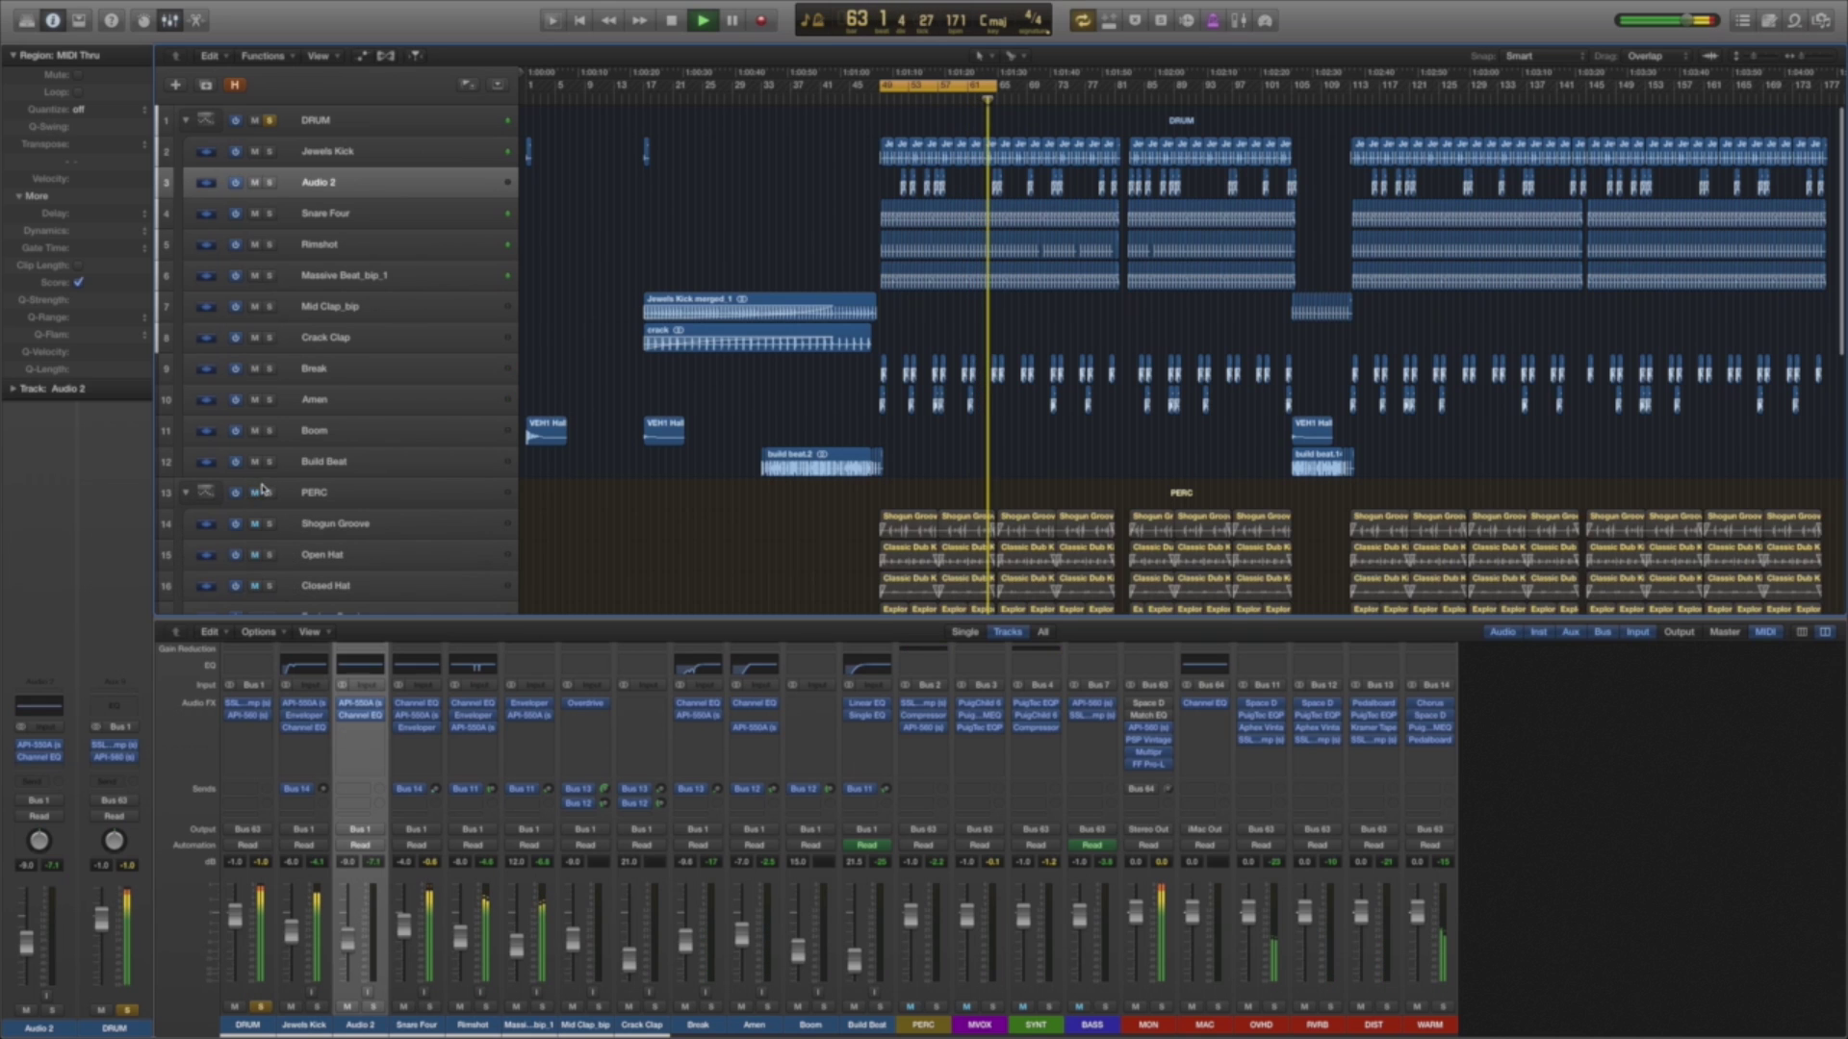
pyautogui.click(269, 491)
pyautogui.scroll(-3, 1675, 110)
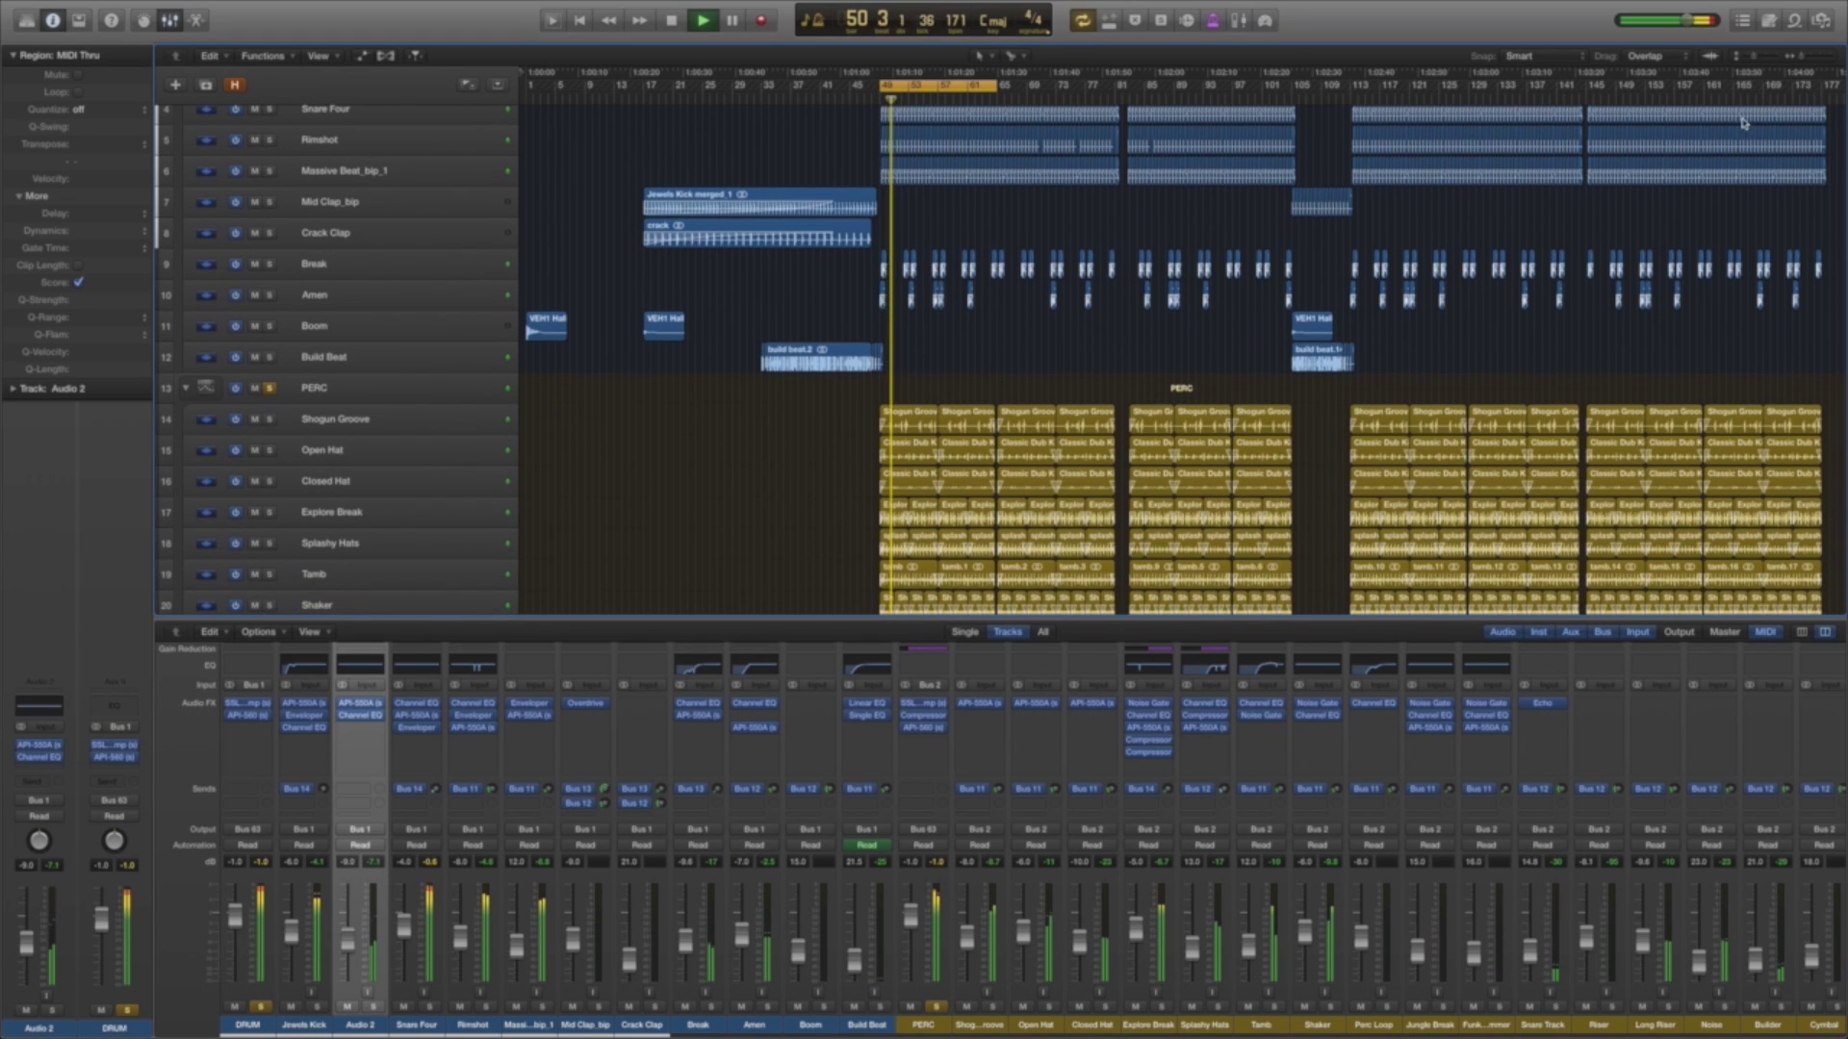
pyautogui.scroll(-2, 1743, 122)
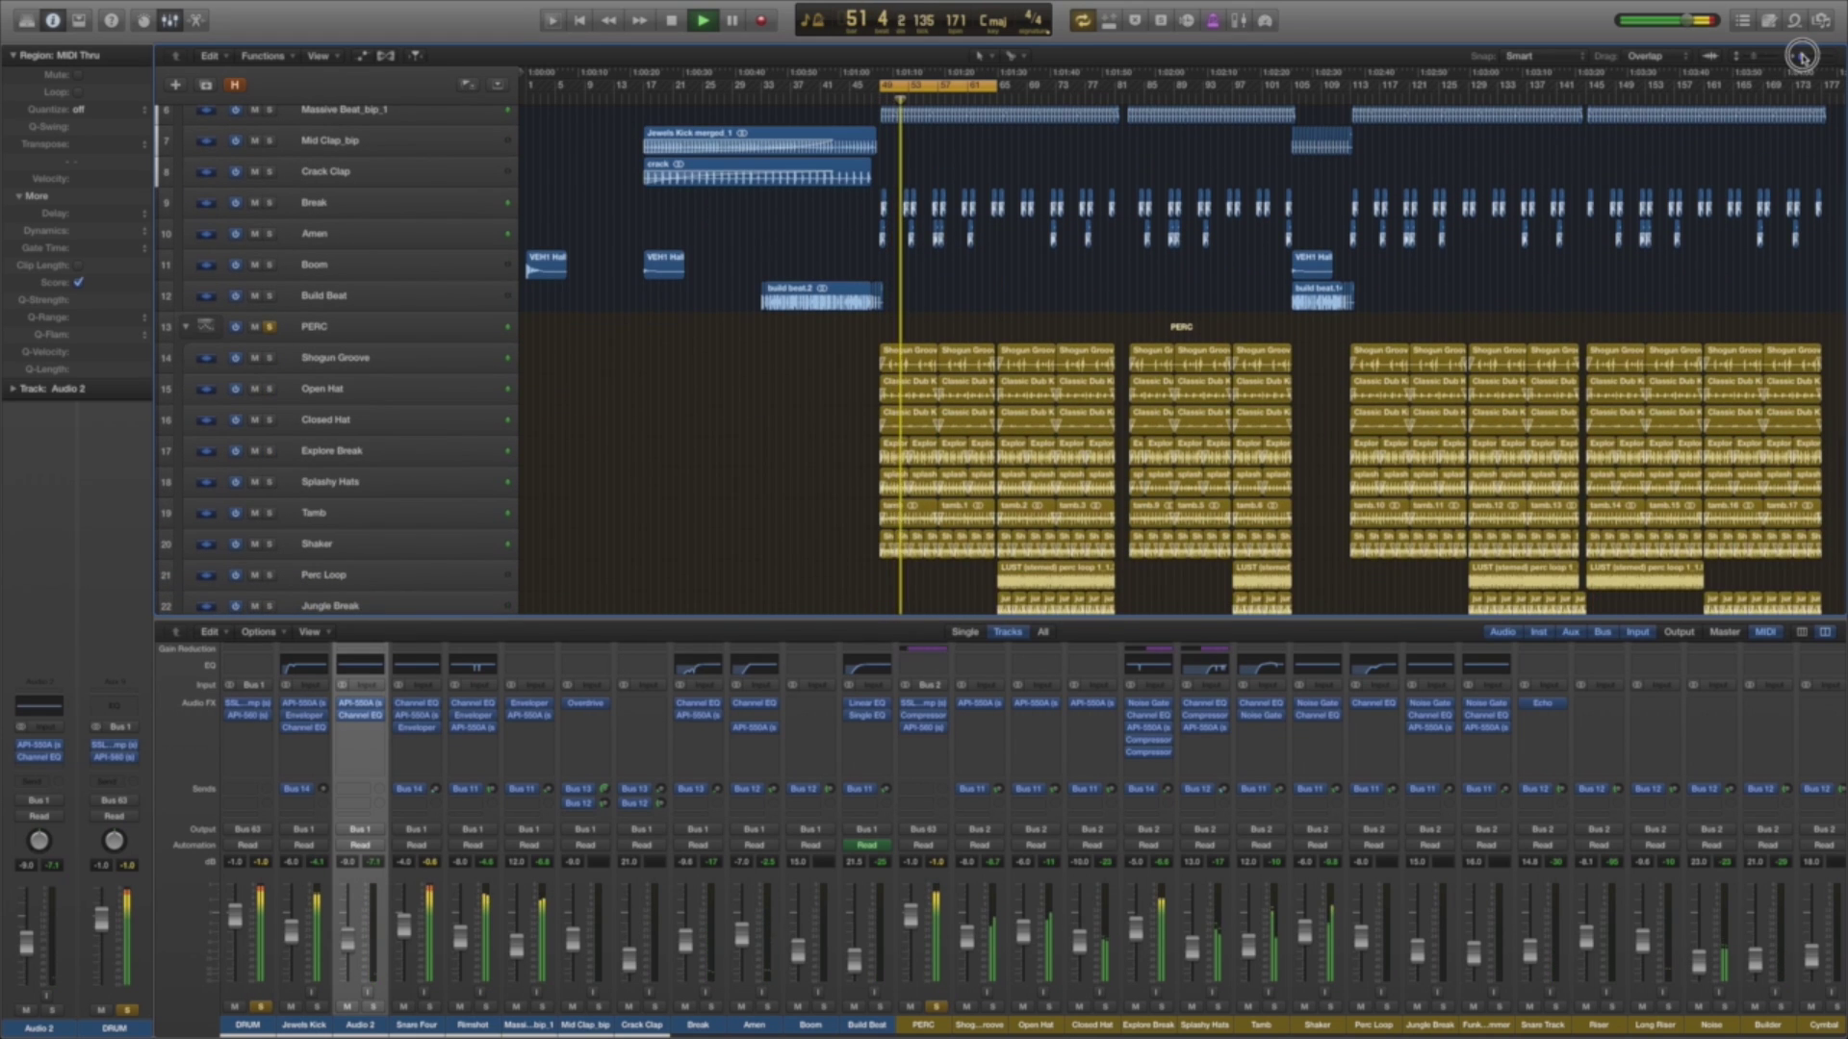
pyautogui.click(1802, 56)
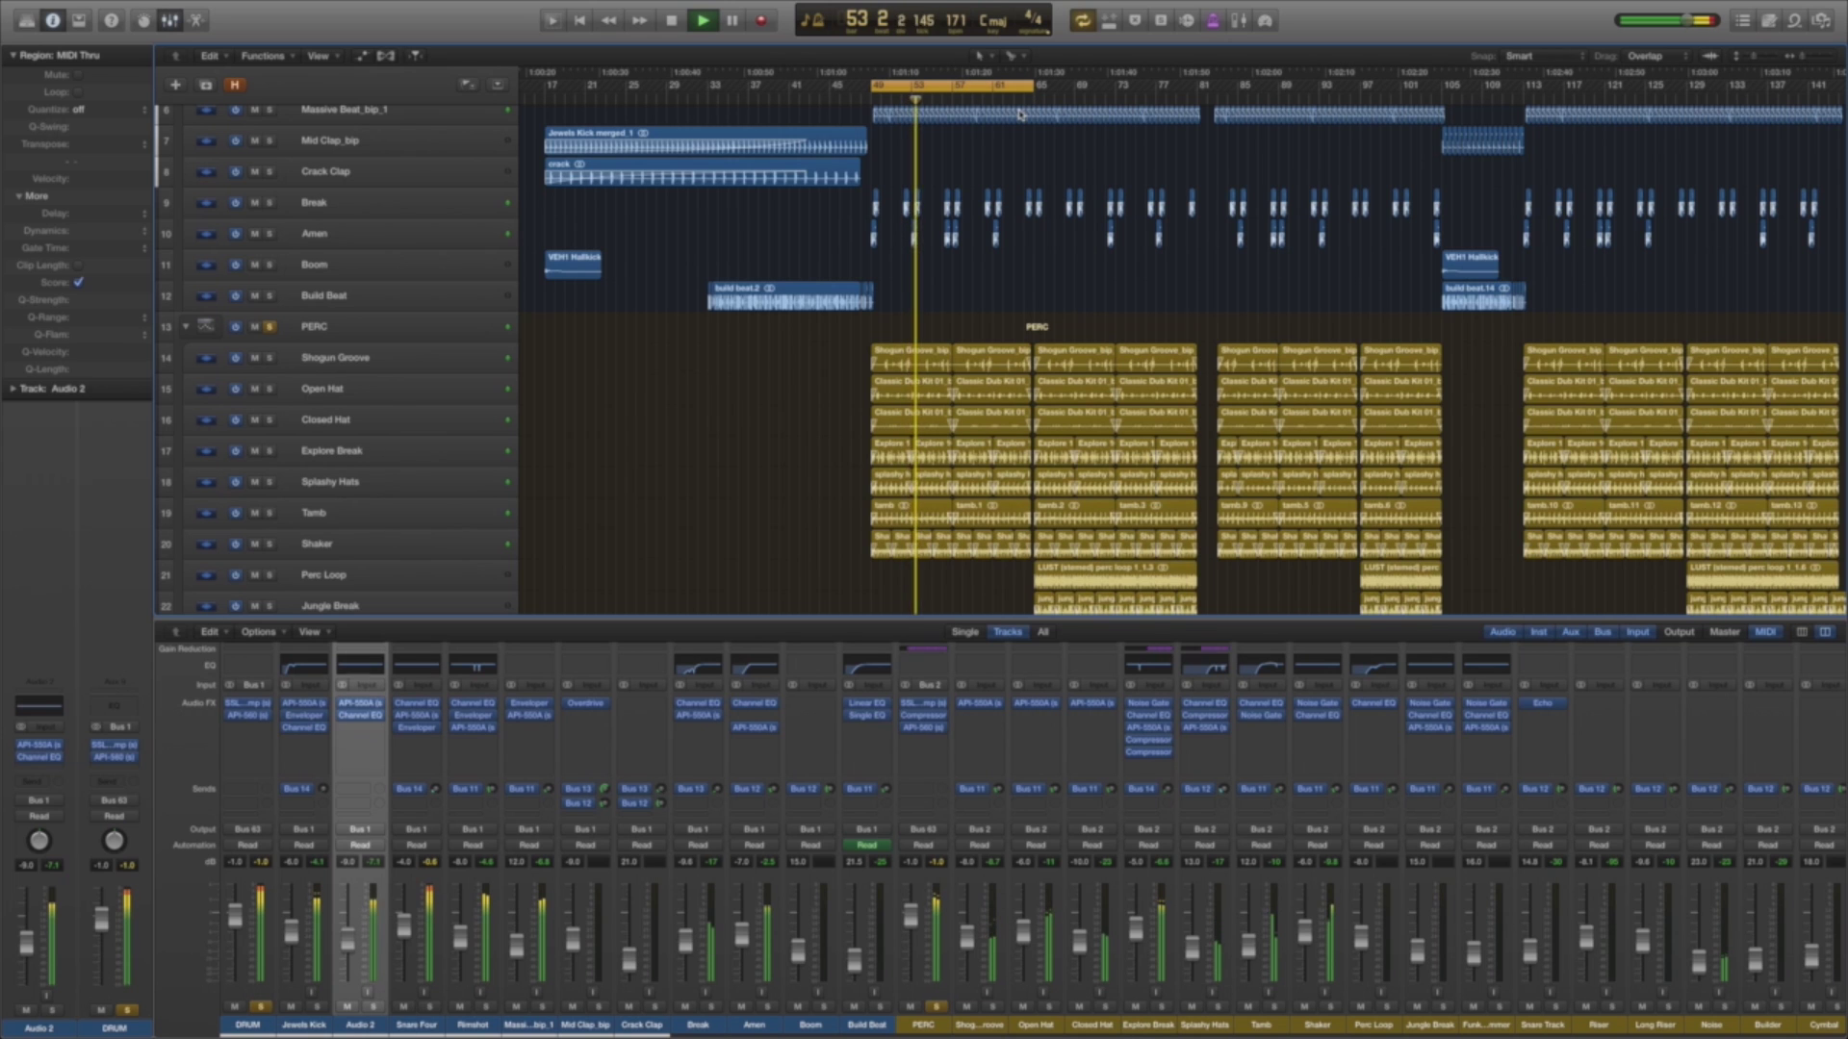
pyautogui.scroll(-1, 1165, 226)
pyautogui.scroll(5, 1006, 207)
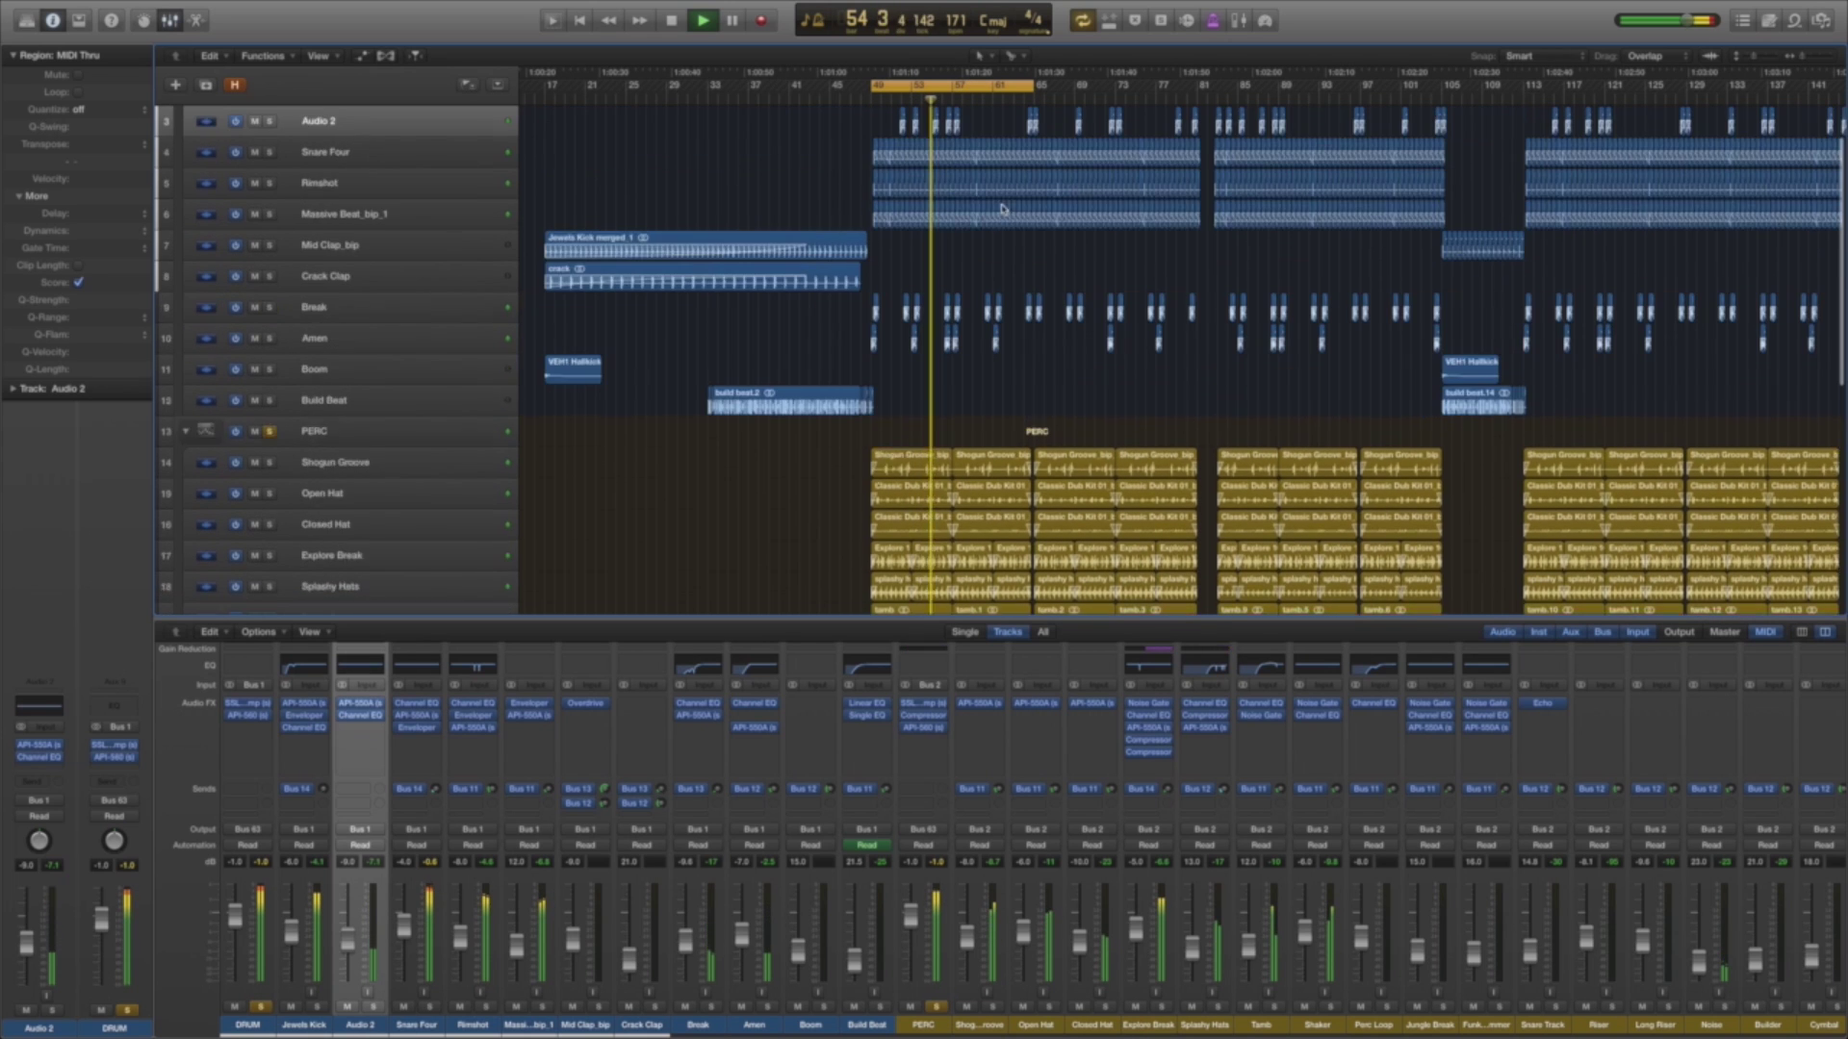
pyautogui.scroll(-4, 1005, 207)
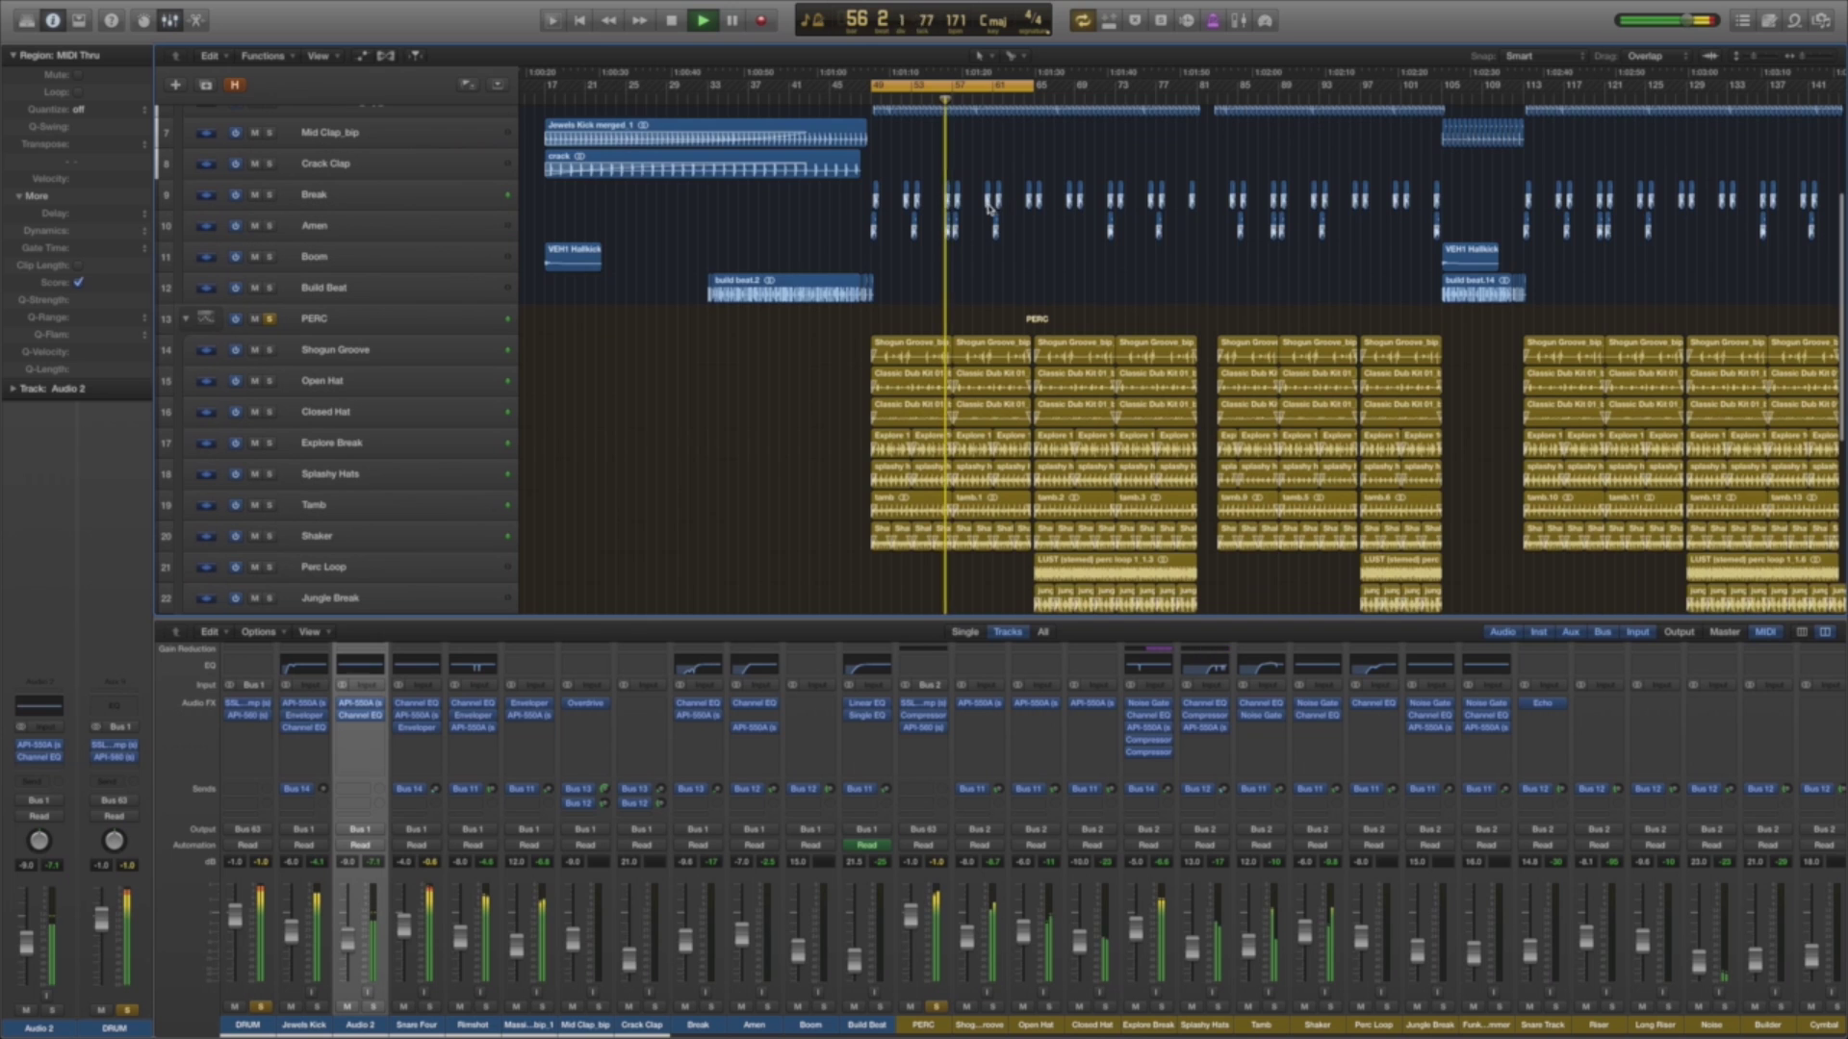
pyautogui.scroll(5, 192, 147)
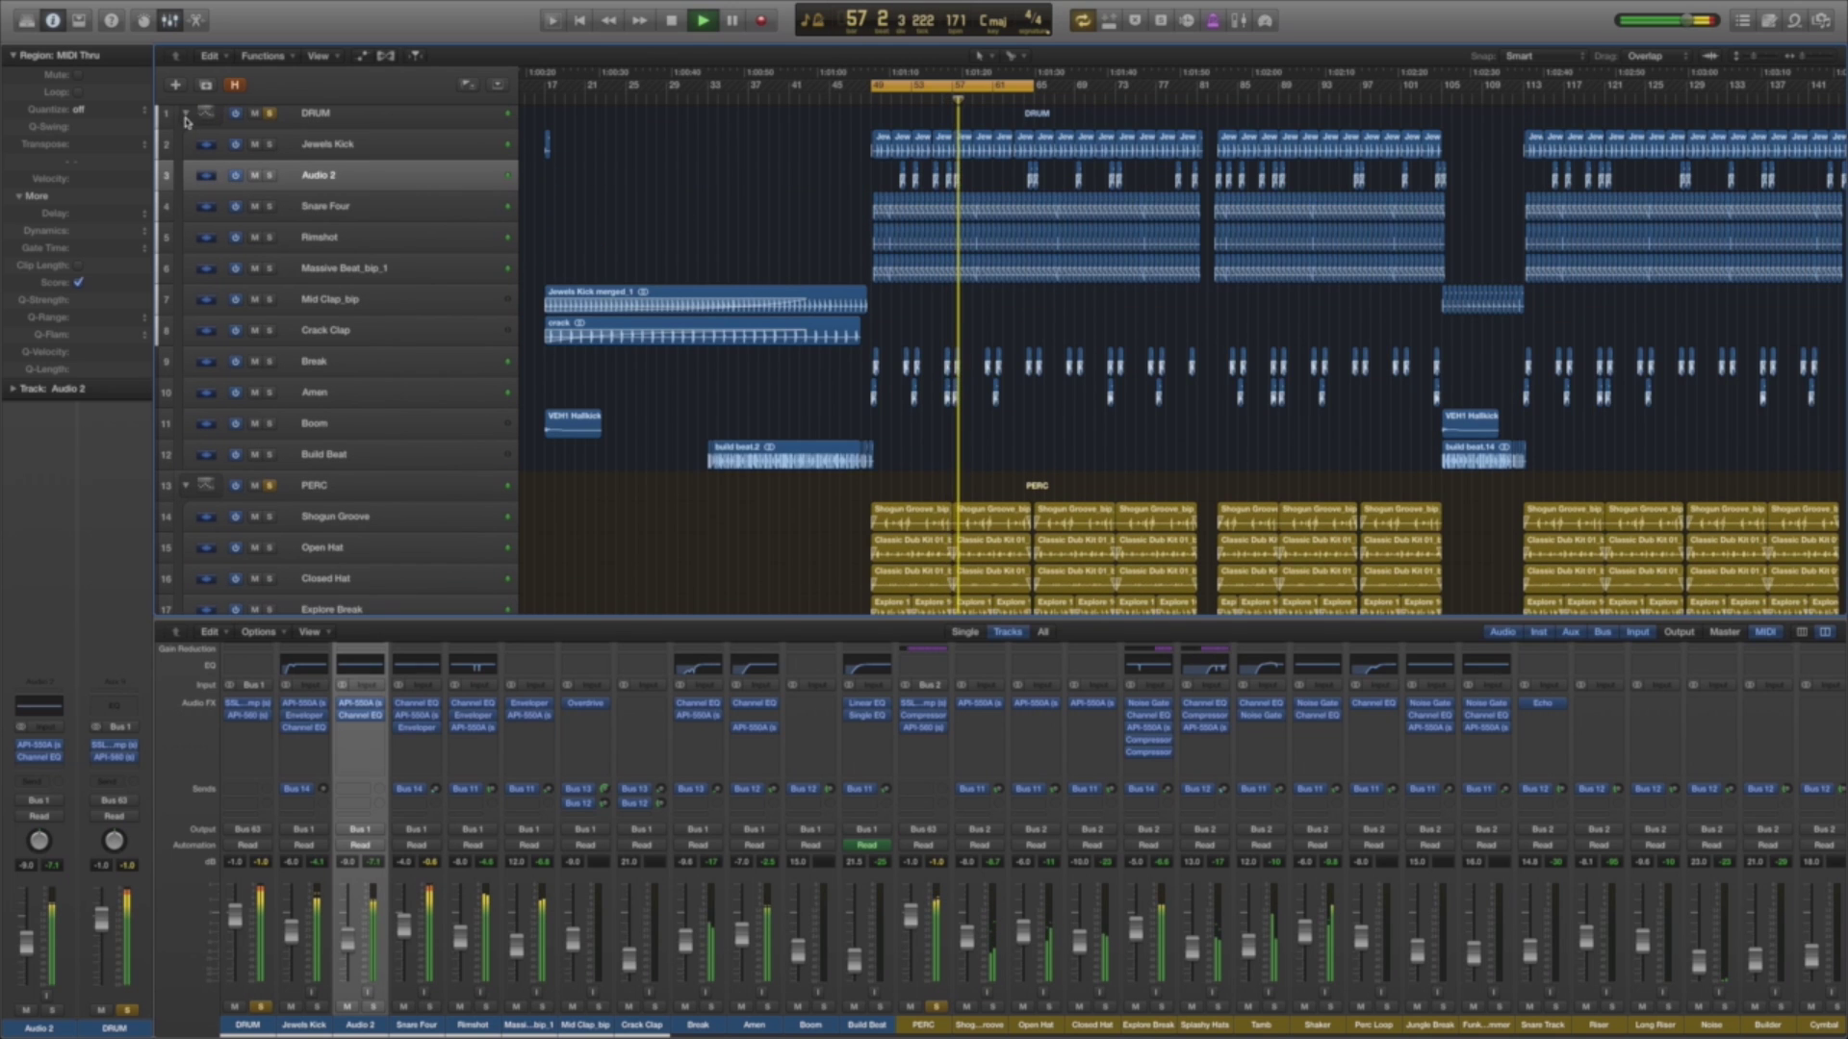
# Collapse the DRUM stack and extend the cycle range to 32 bars from bar 49.
pyautogui.click(187, 117)
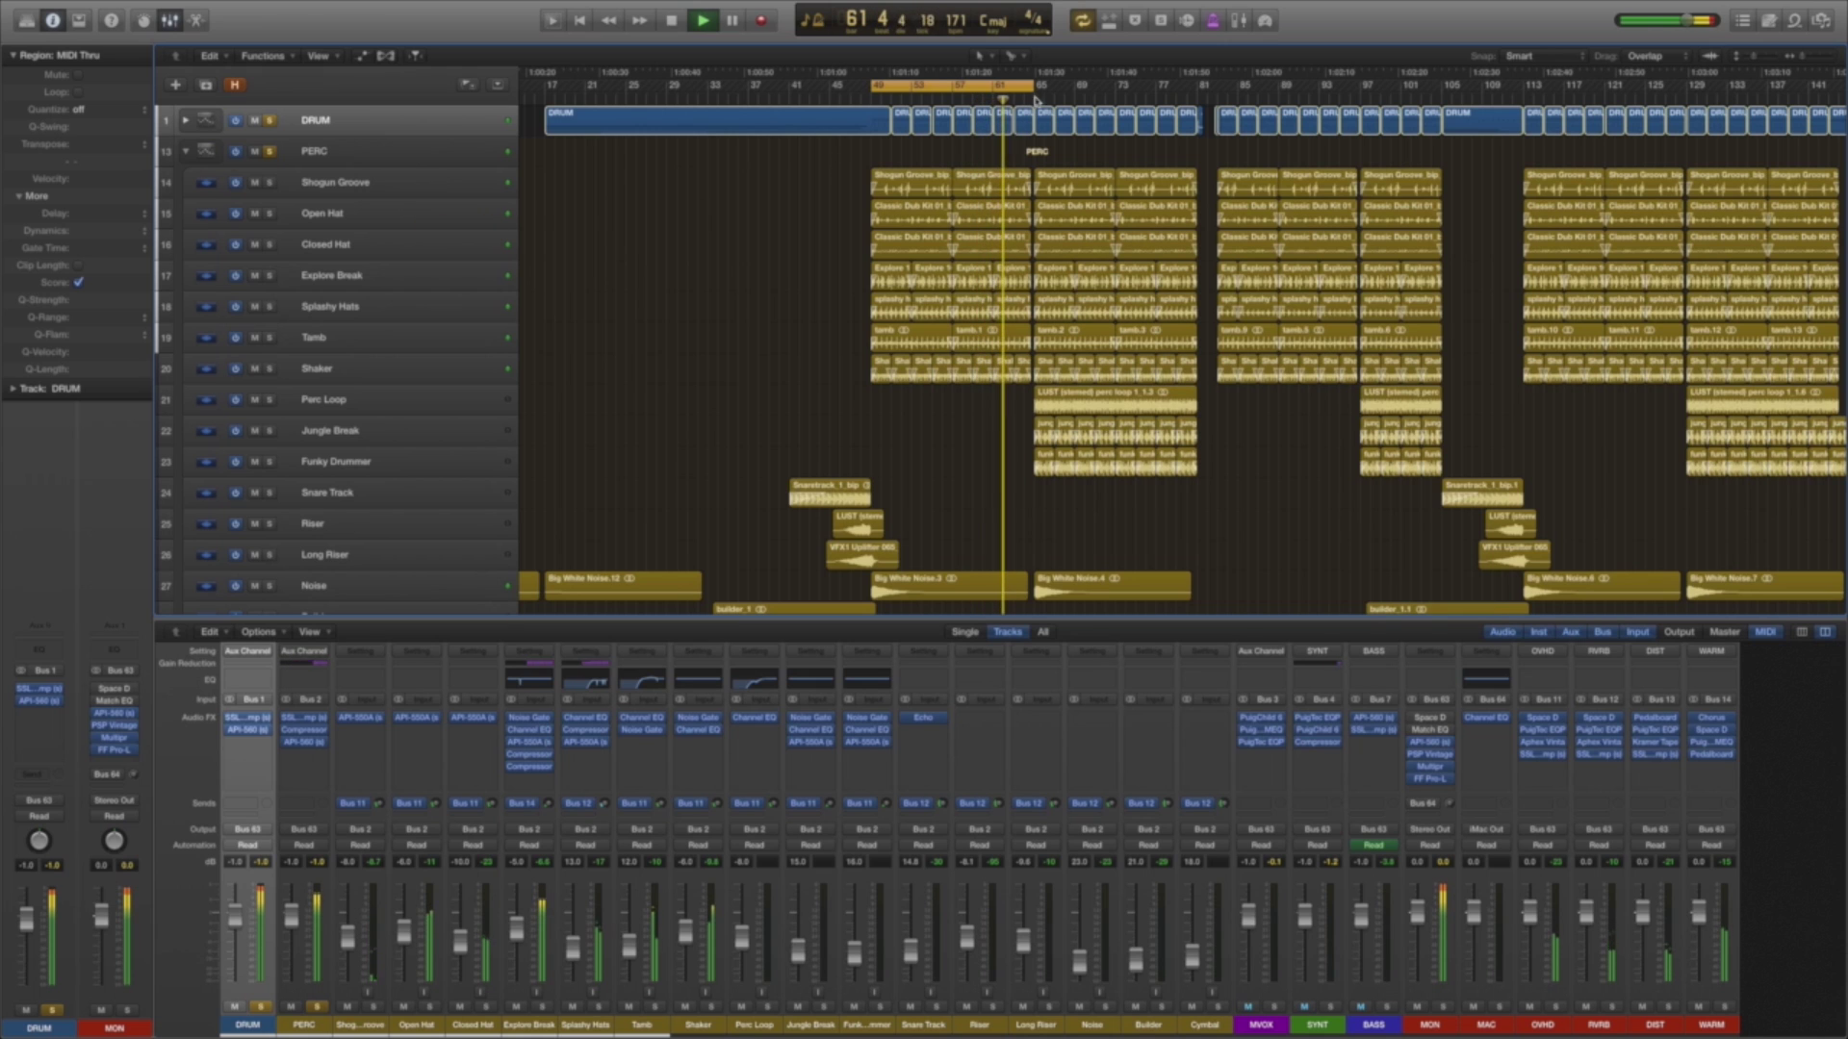
pyautogui.moveTo(1035, 86); pyautogui.dragTo(1193, 119)
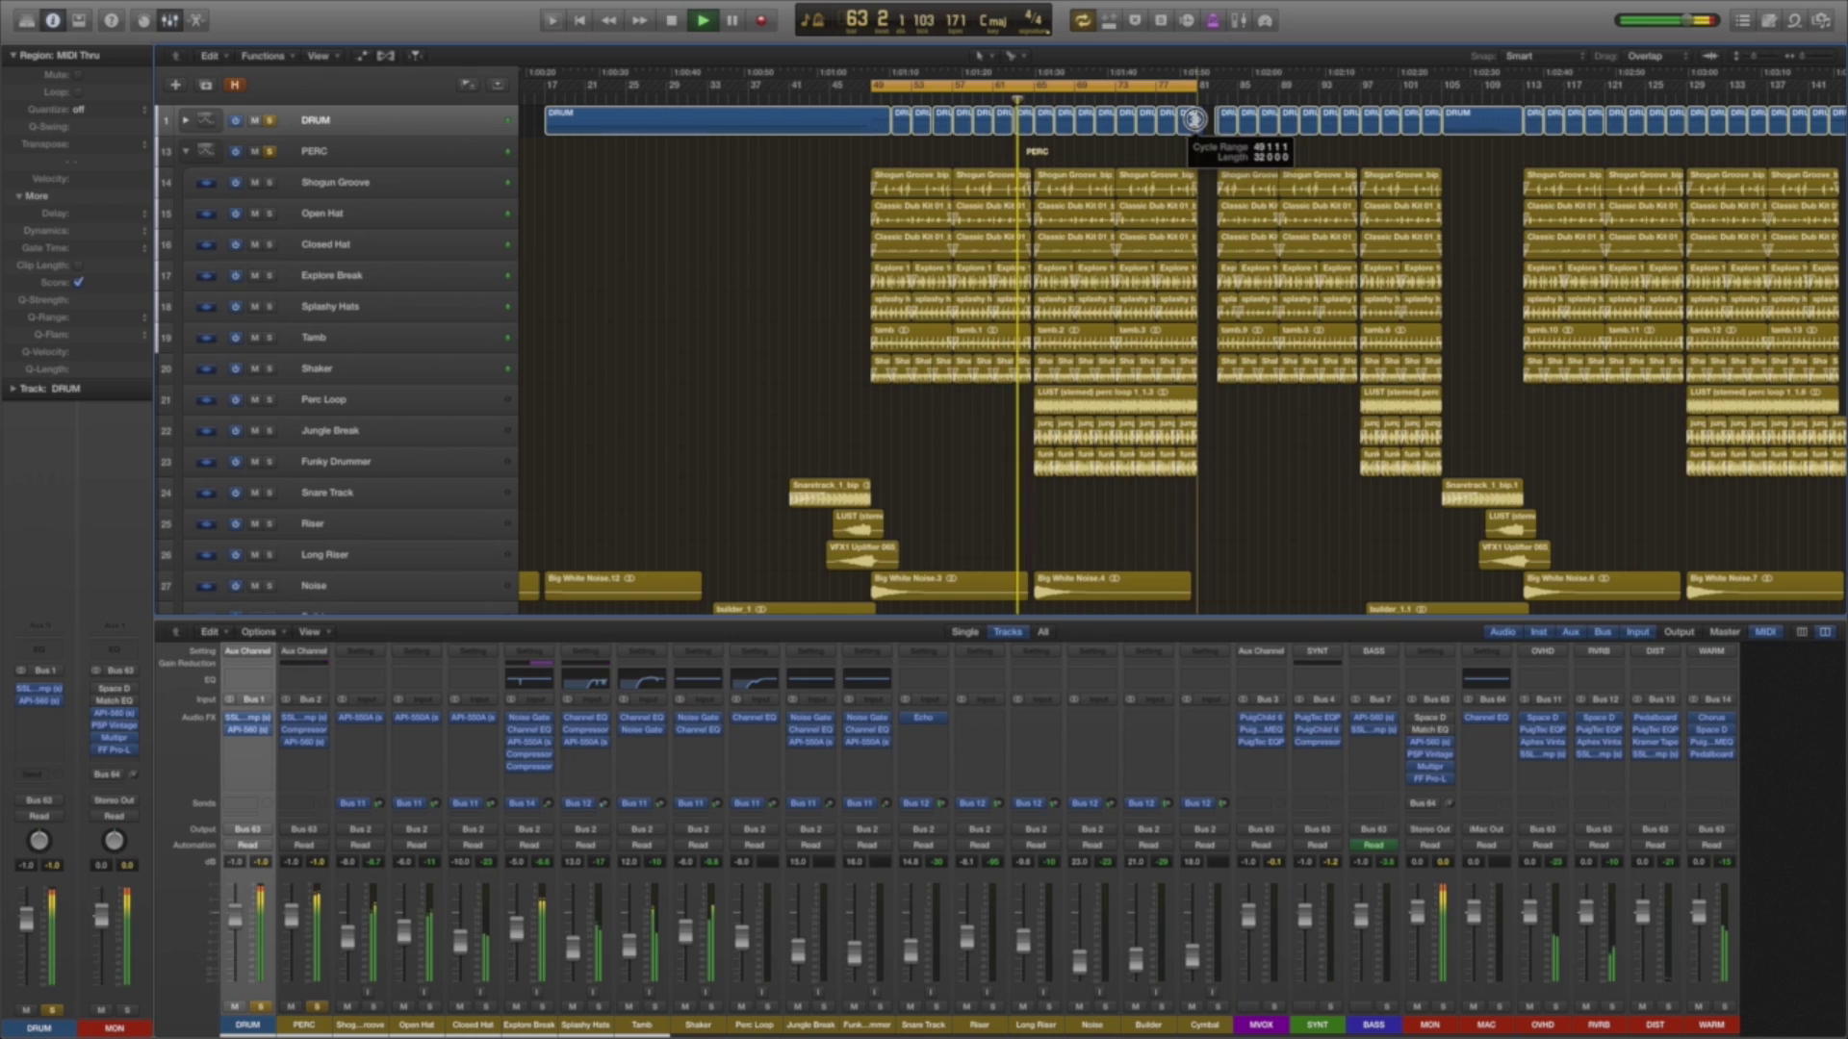
# Select the Shogun Groove track, show flex editing and examine the sliced waveforms of the PERC loops up close.
pyautogui.click(382, 186)
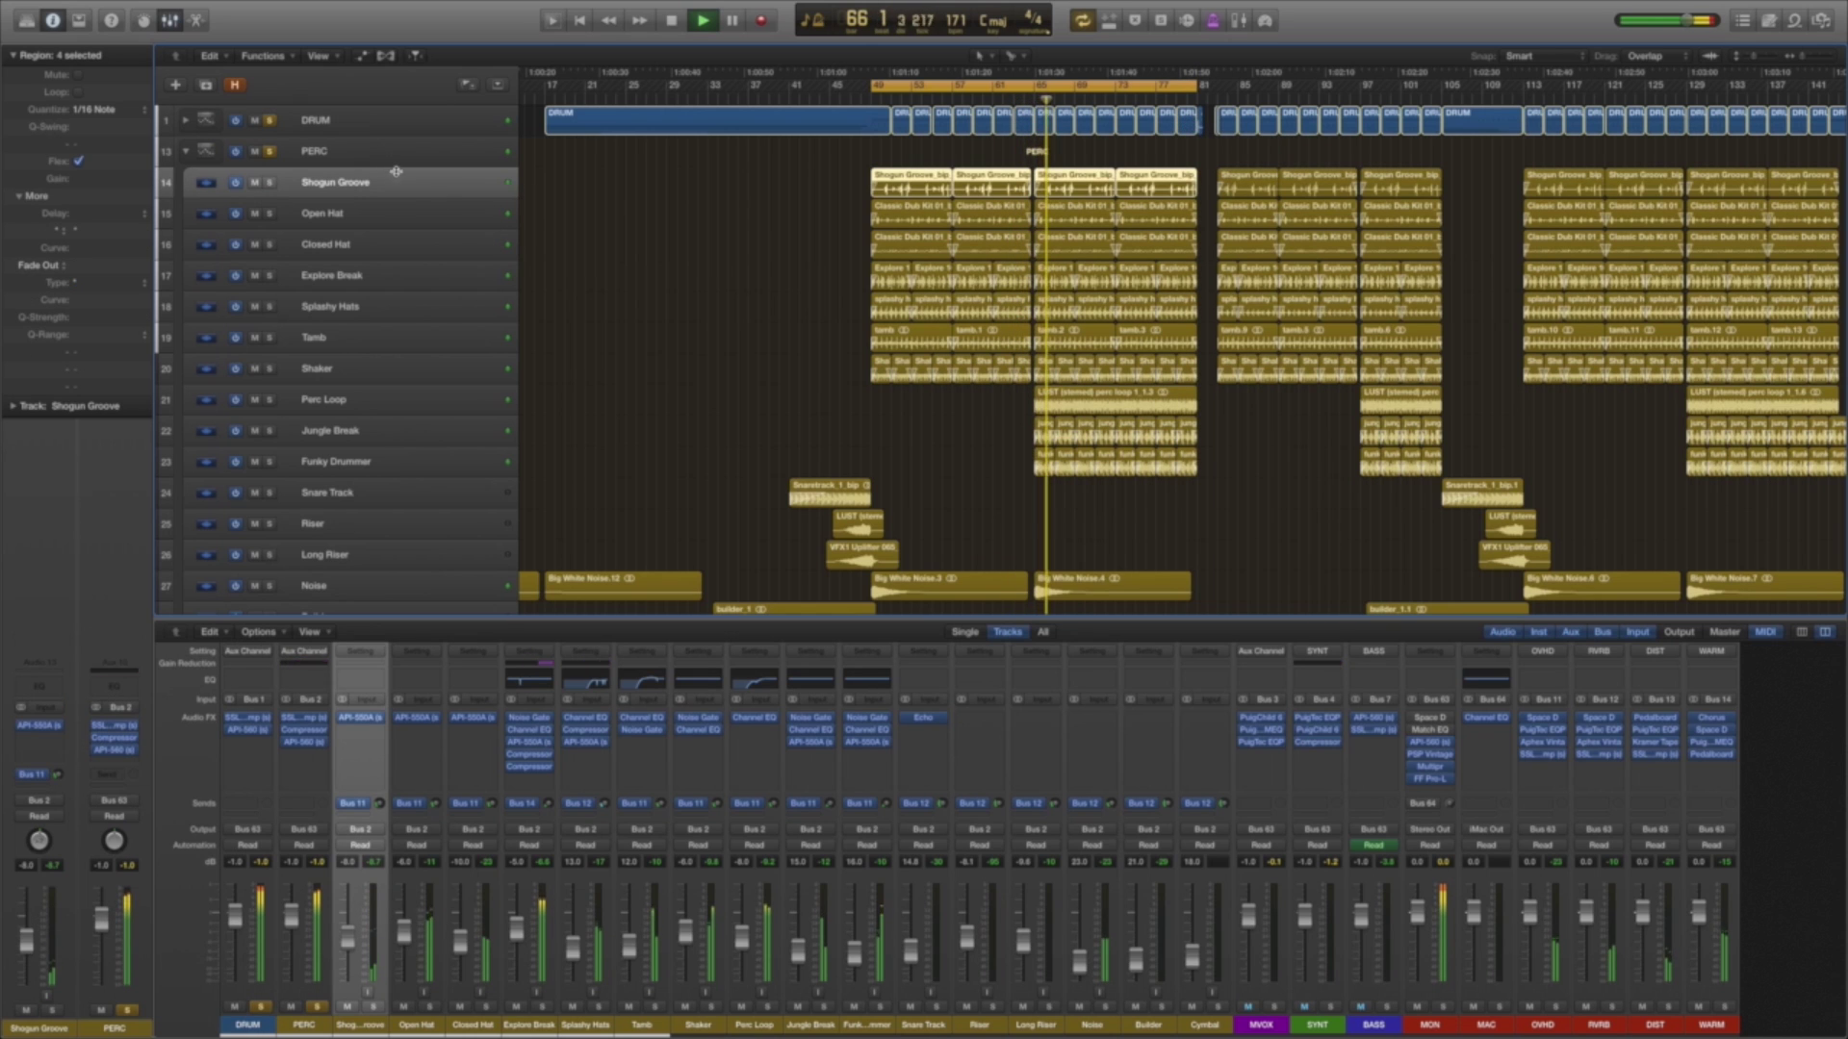
pyautogui.press('super+Down')
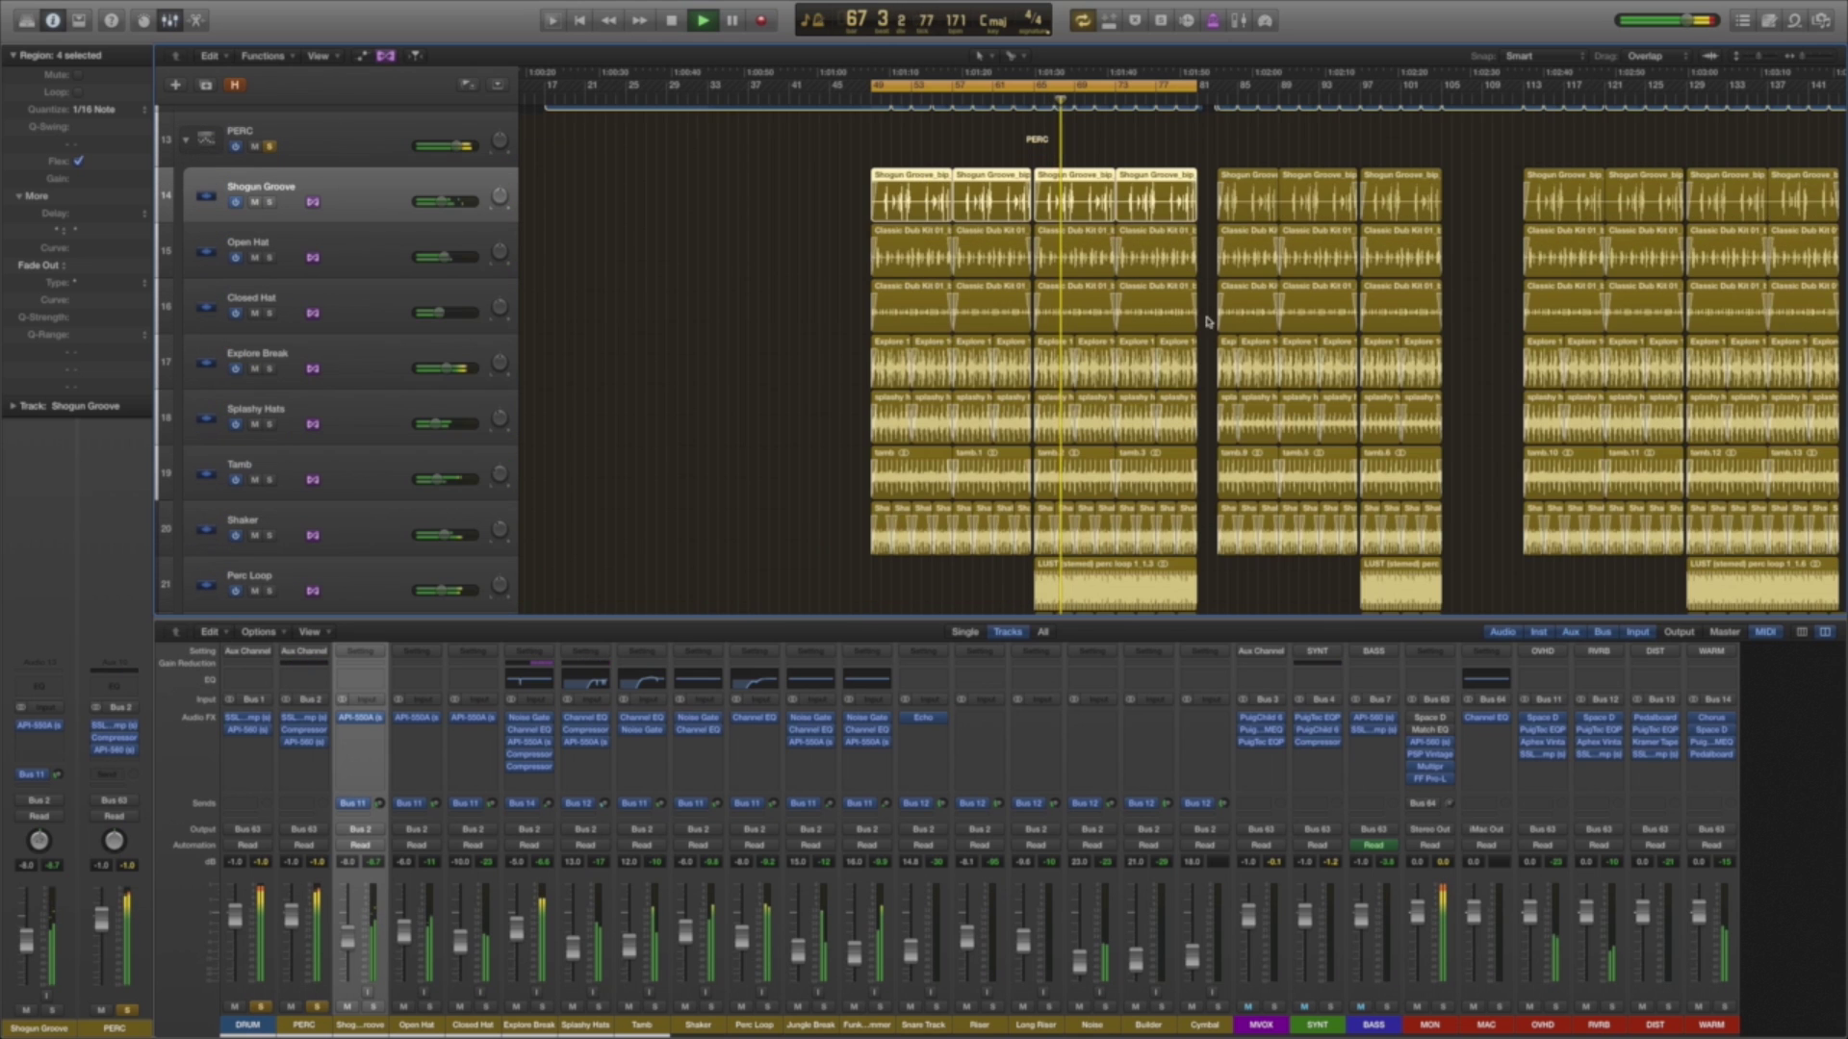
pyautogui.click(1807, 60)
pyautogui.moveTo(1809, 60); pyautogui.dragTo(1827, 63)
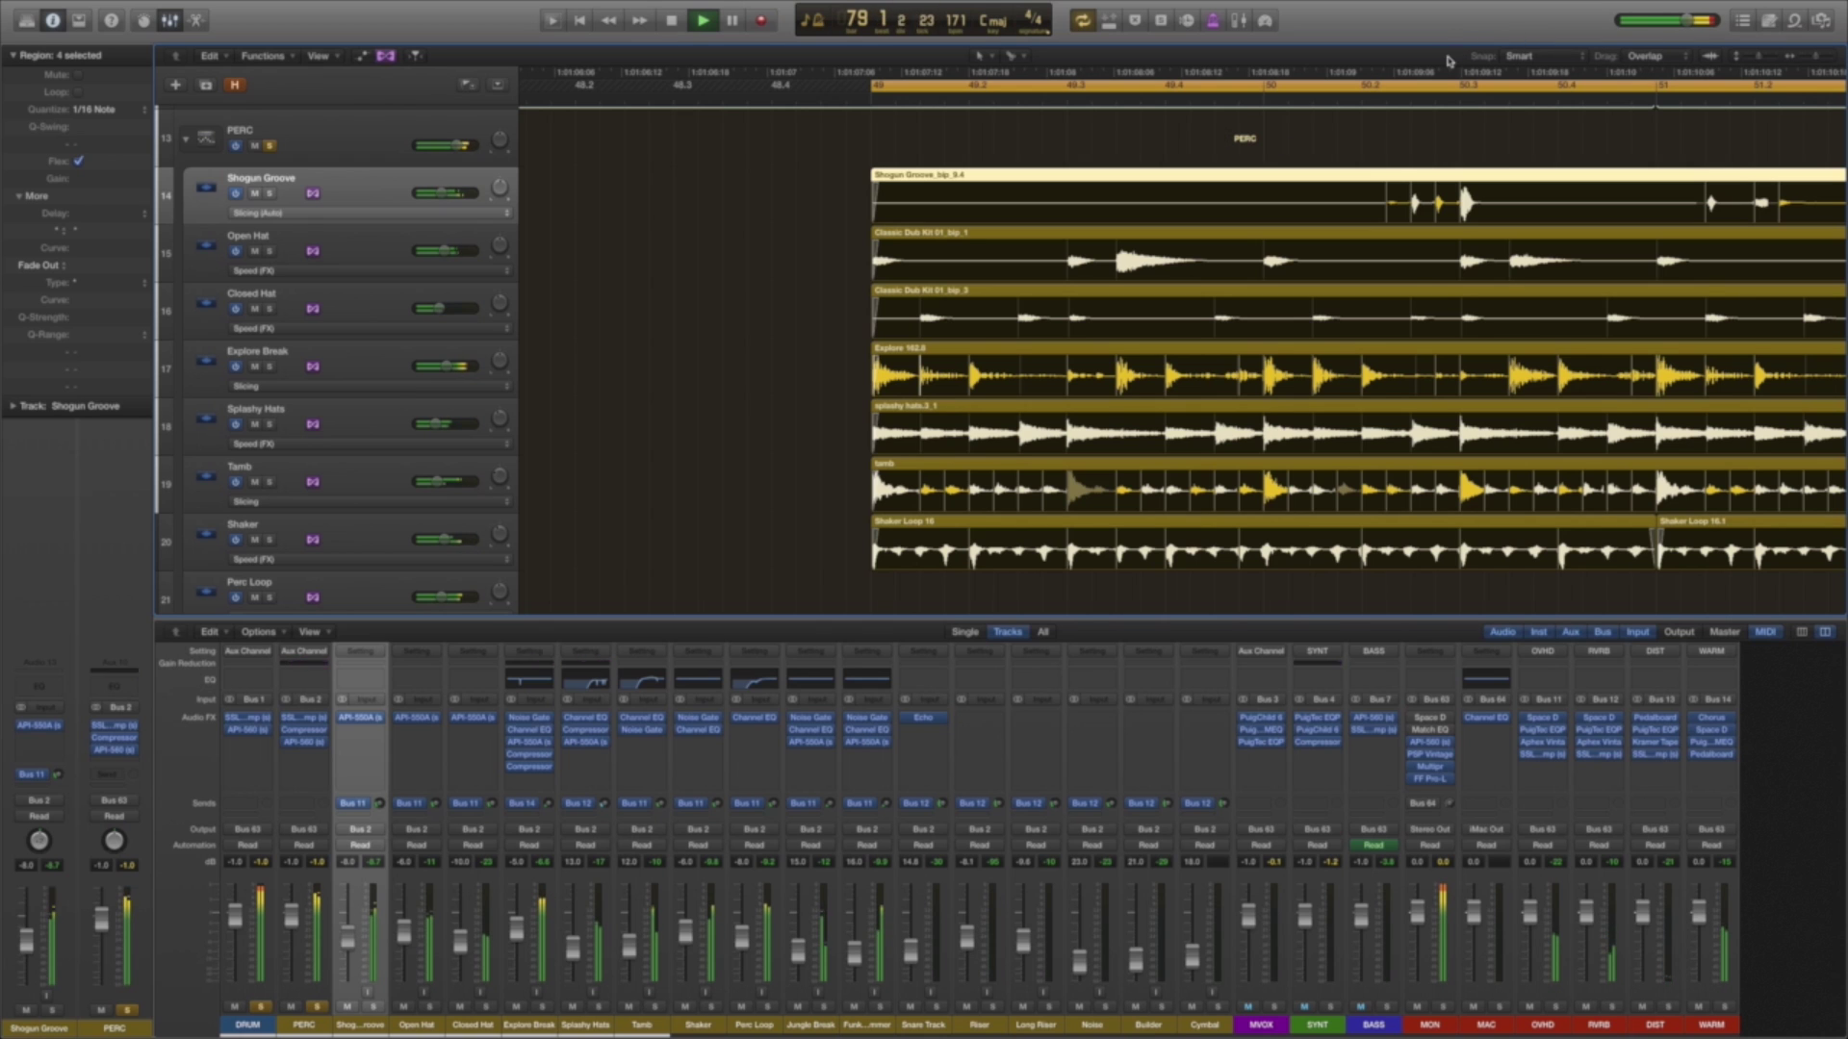
pyautogui.moveTo(1816, 60); pyautogui.dragTo(1829, 61)
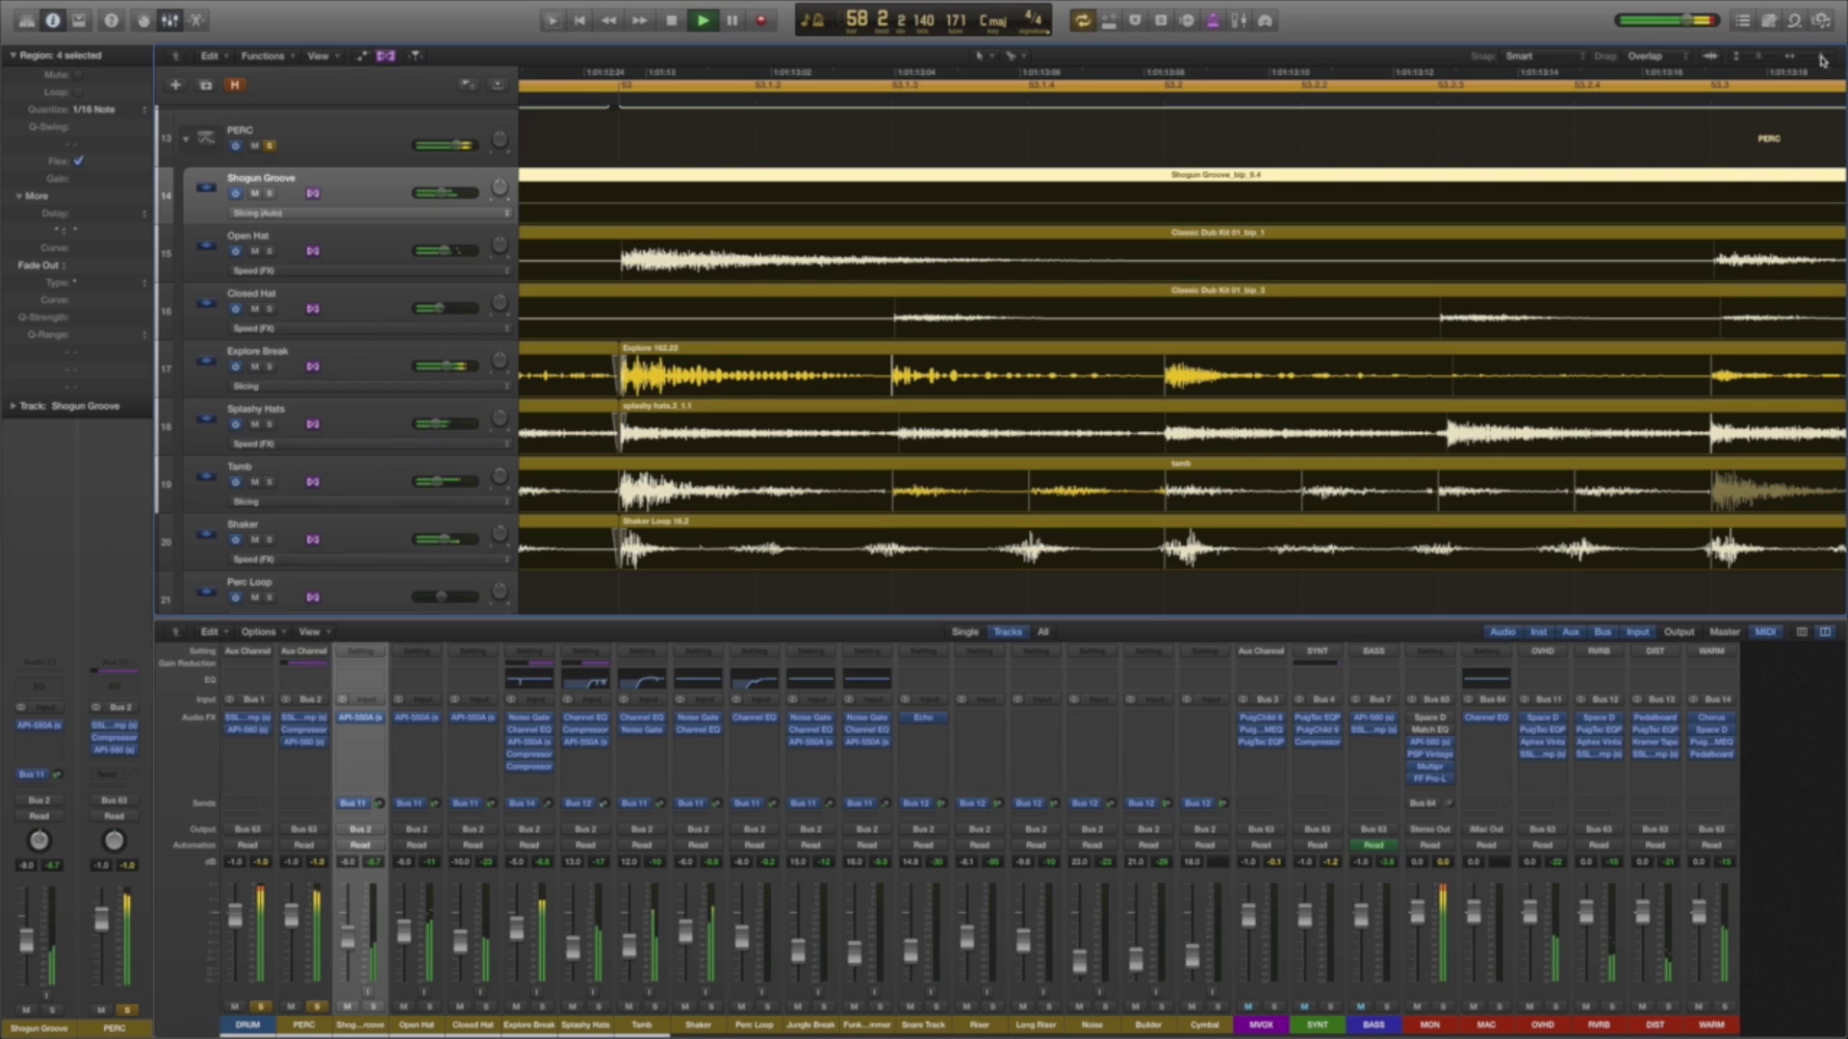
pyautogui.moveTo(1819, 59); pyautogui.dragTo(1790, 57)
pyautogui.scroll(-1, 1082, 289)
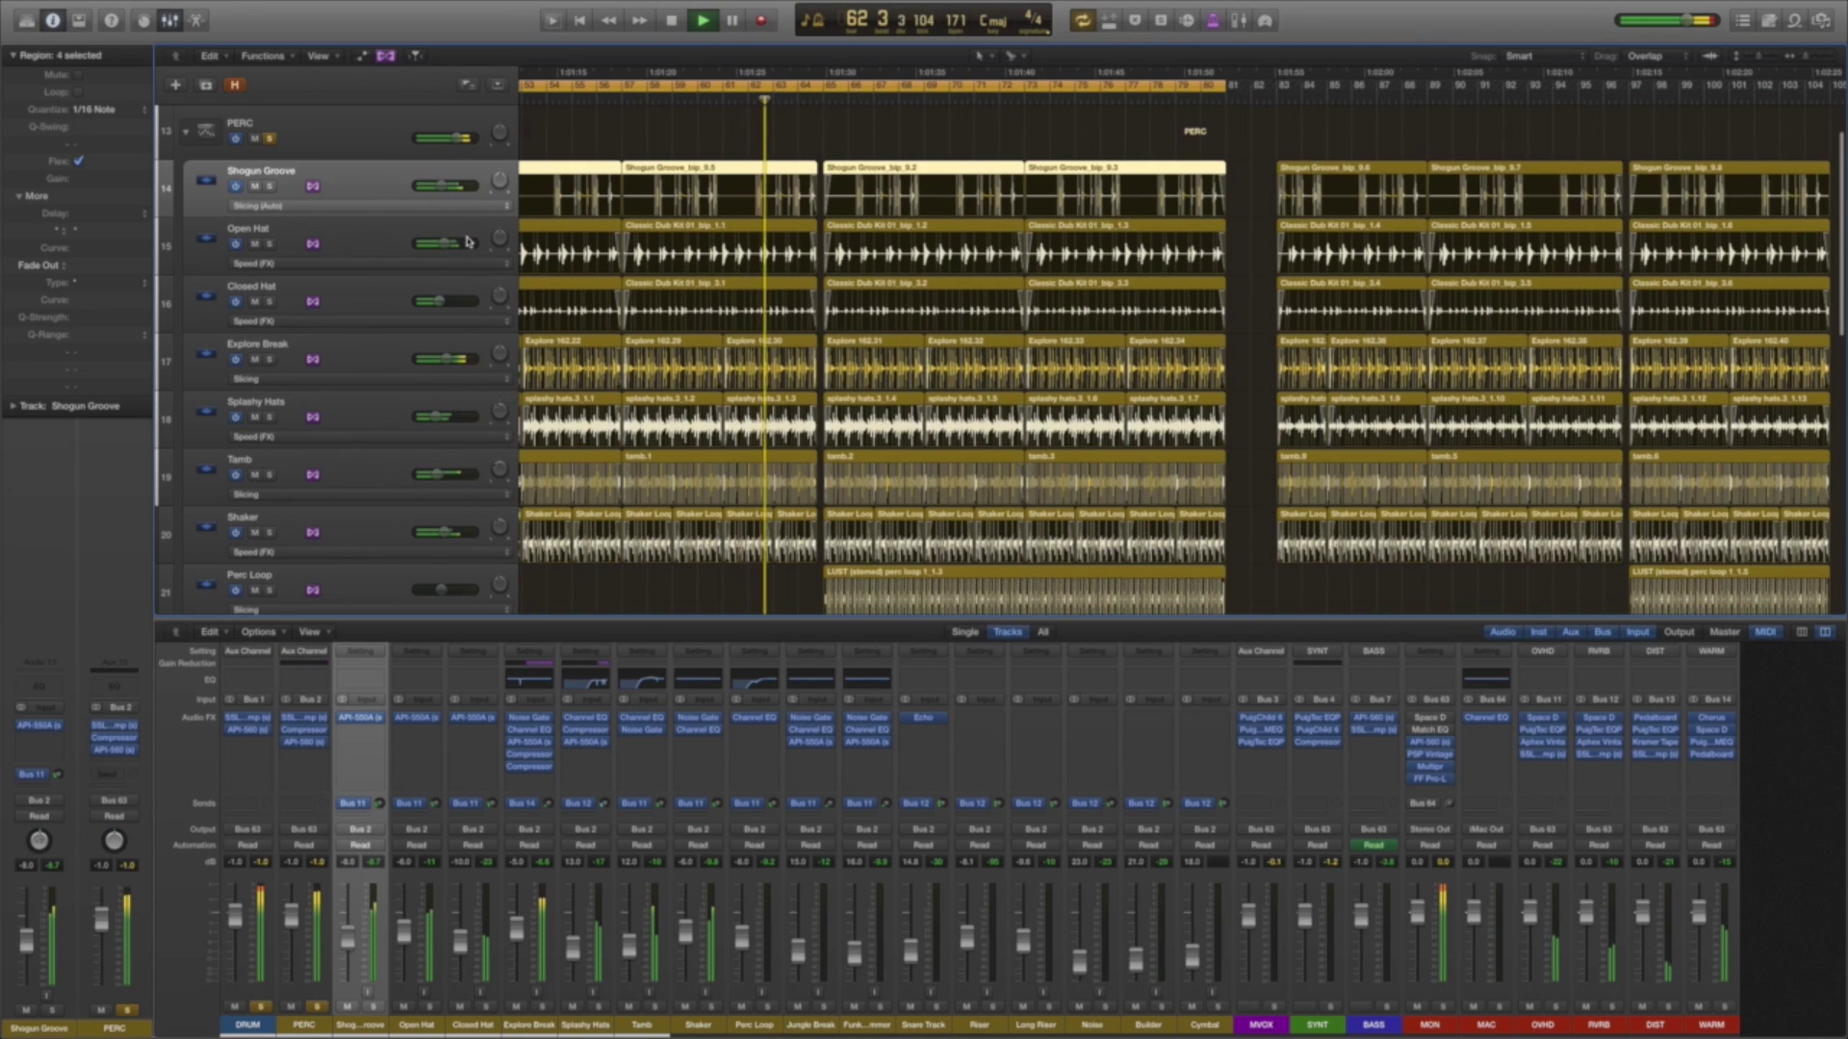
pyautogui.hscroll(-2, 365, 219)
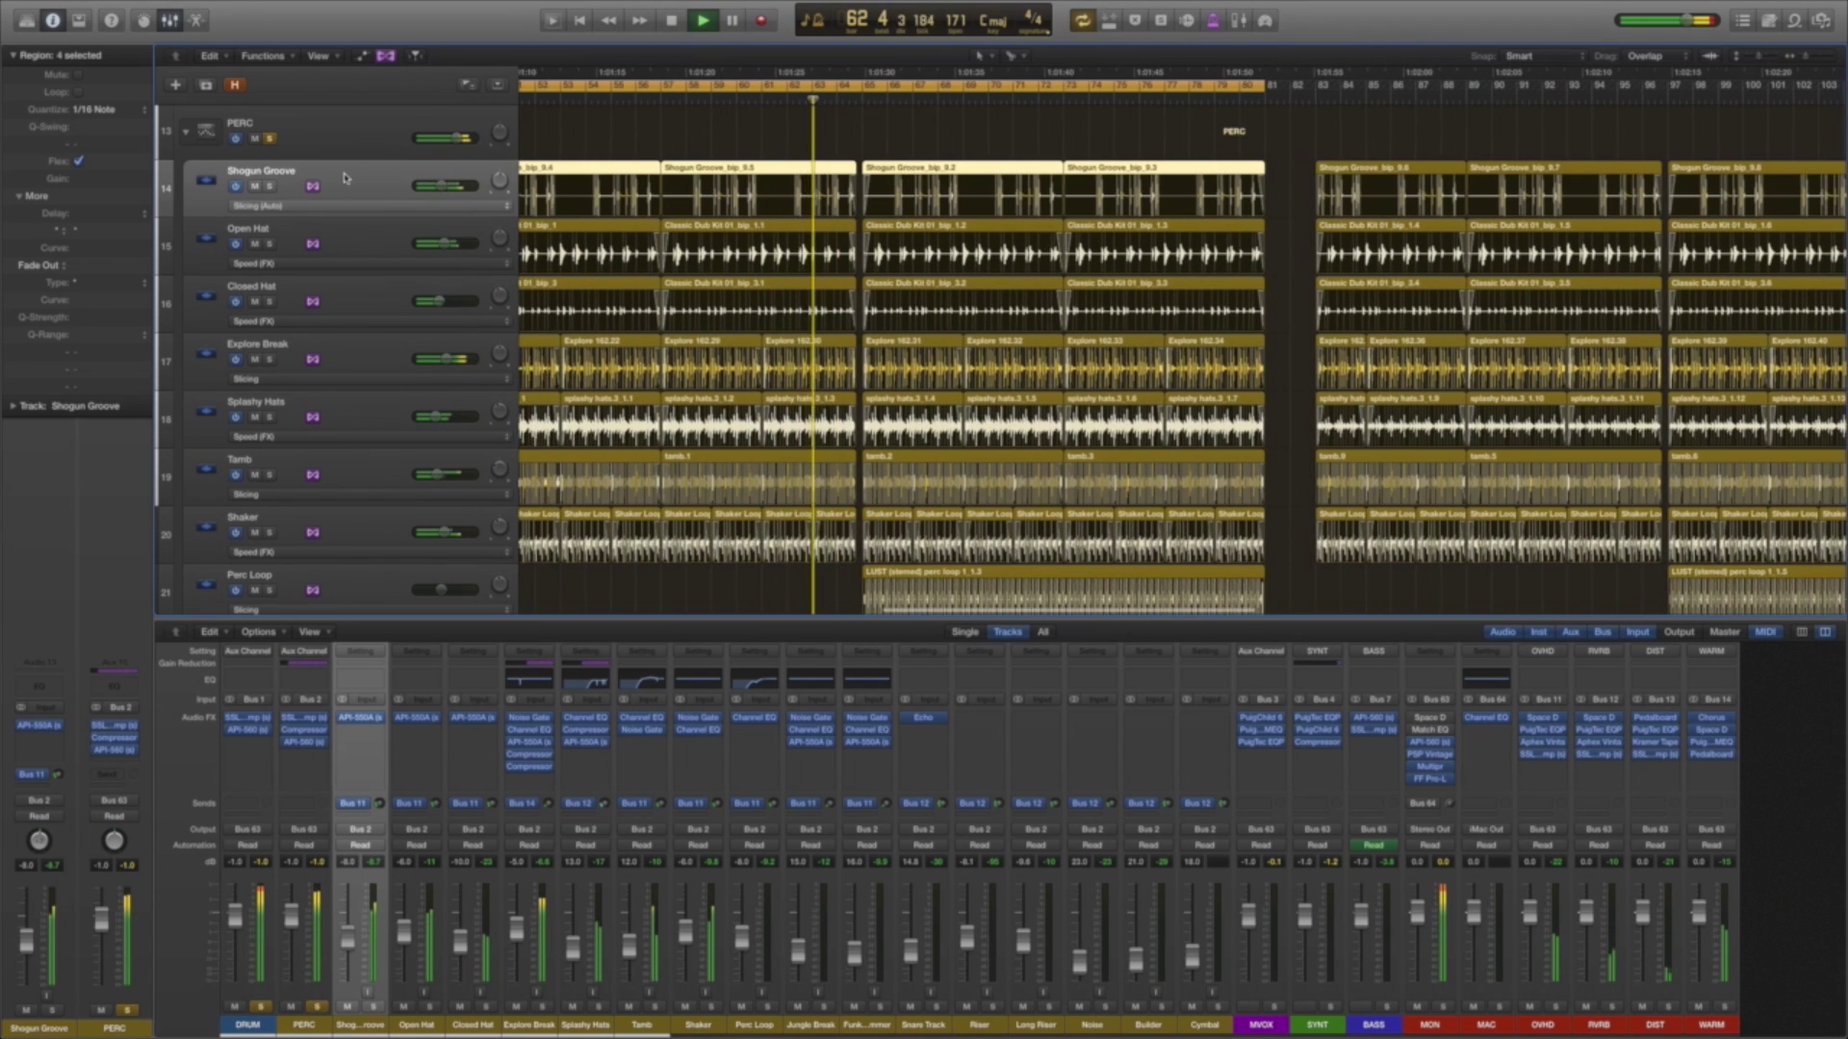
# Solo only the Shogun Groove track in place of the DRUM and PERC stacks.
pyautogui.click(270, 188)
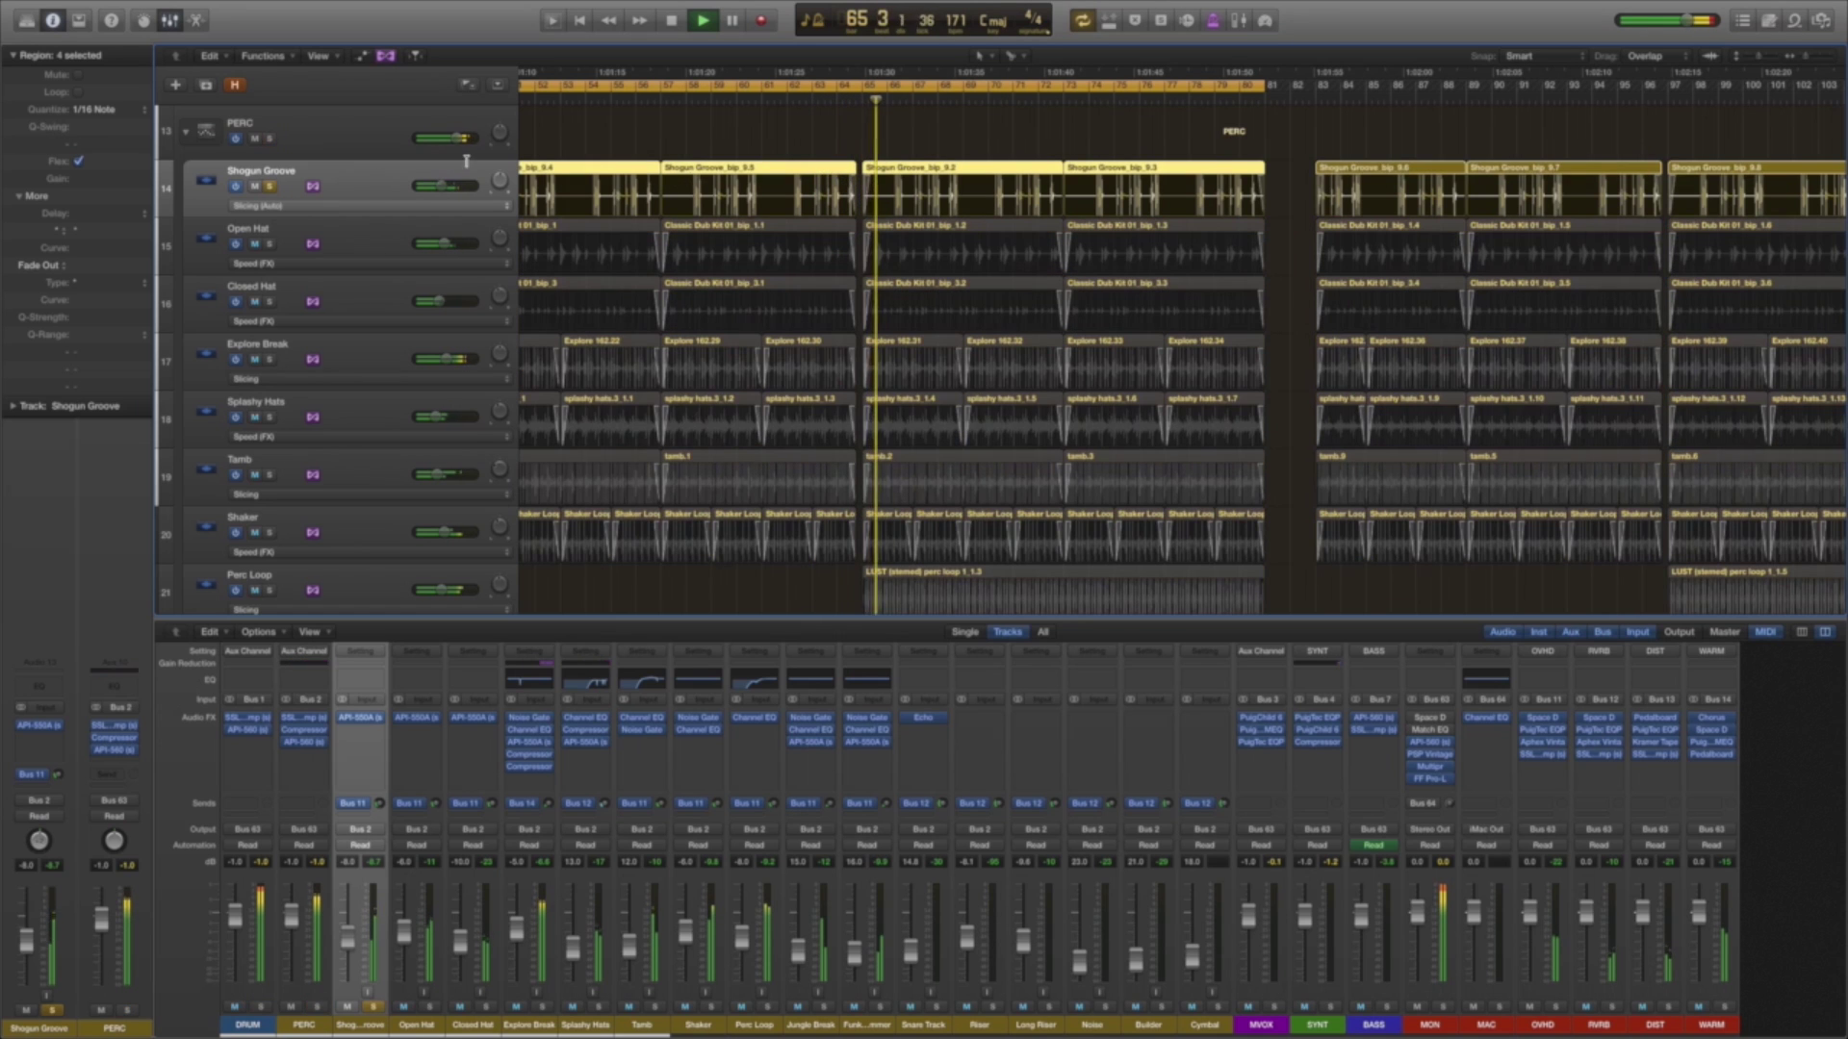
pyautogui.scroll(5, 594, 160)
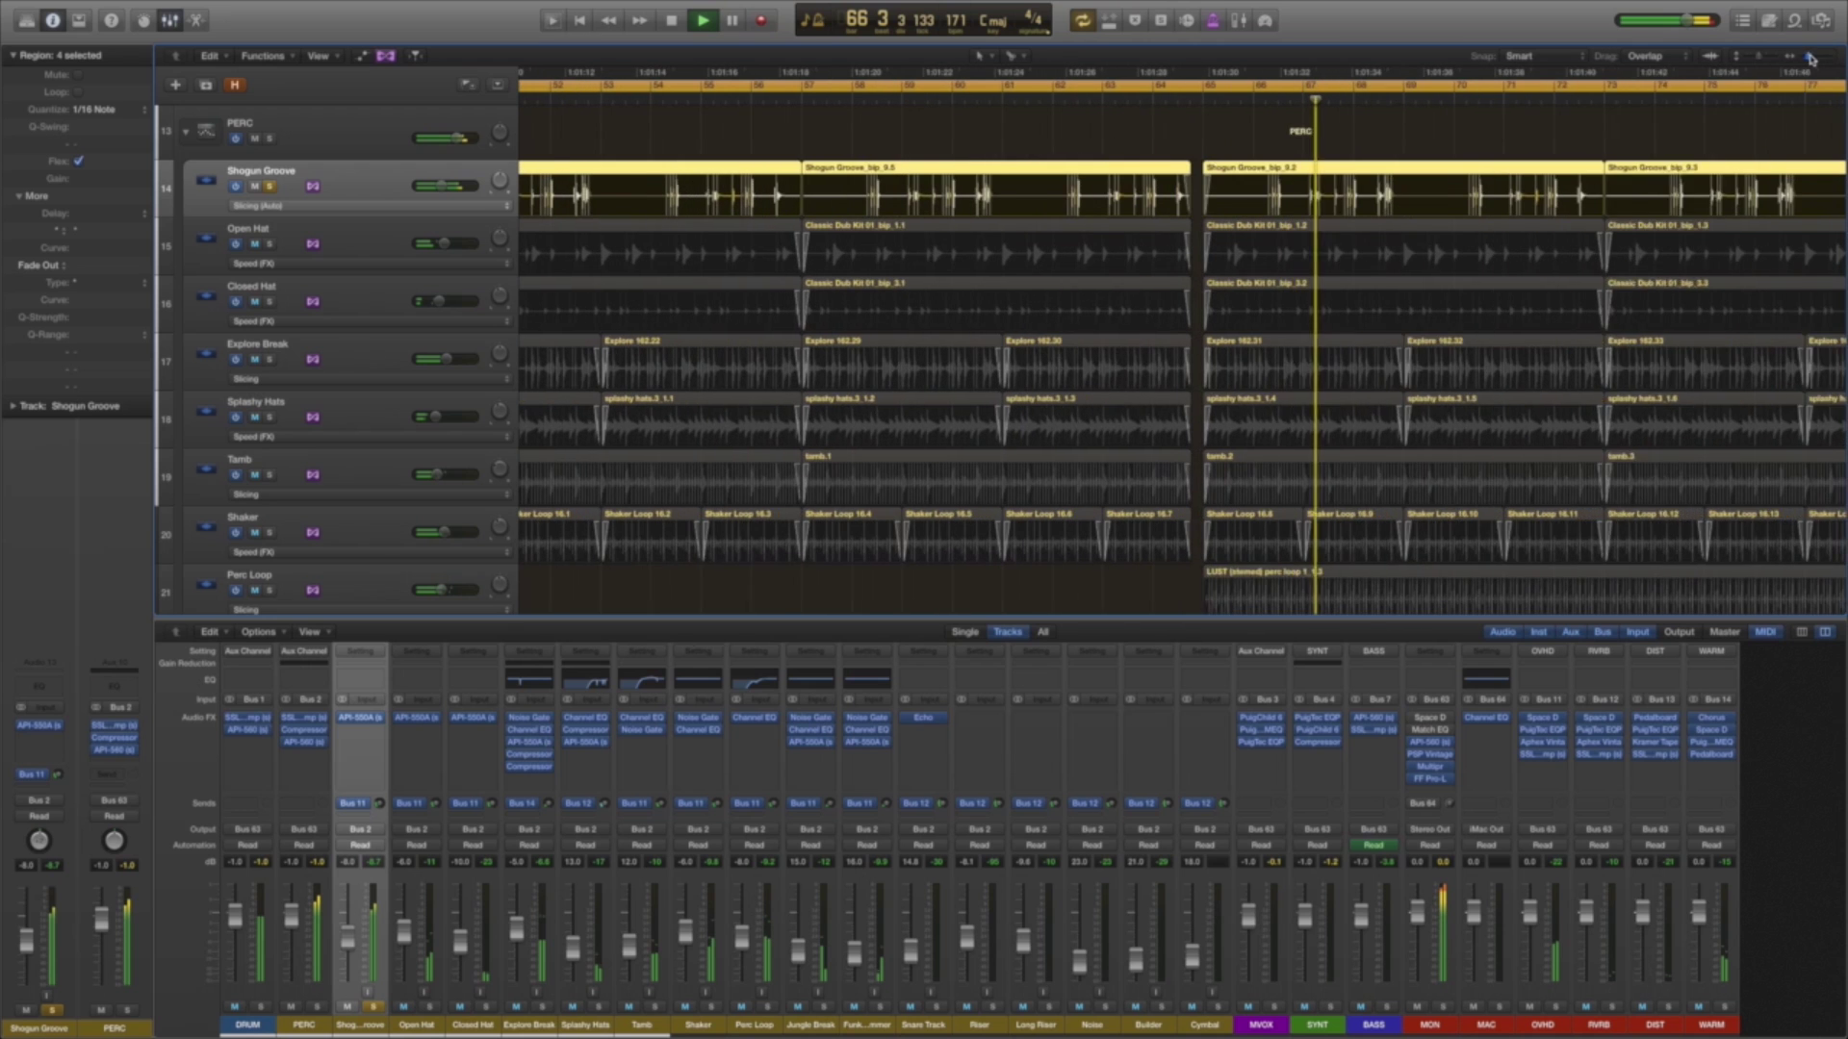
# Solo the Open Hat track alone, then the Closed Hat track alone, and finally both hats together.
pyautogui.click(270, 245)
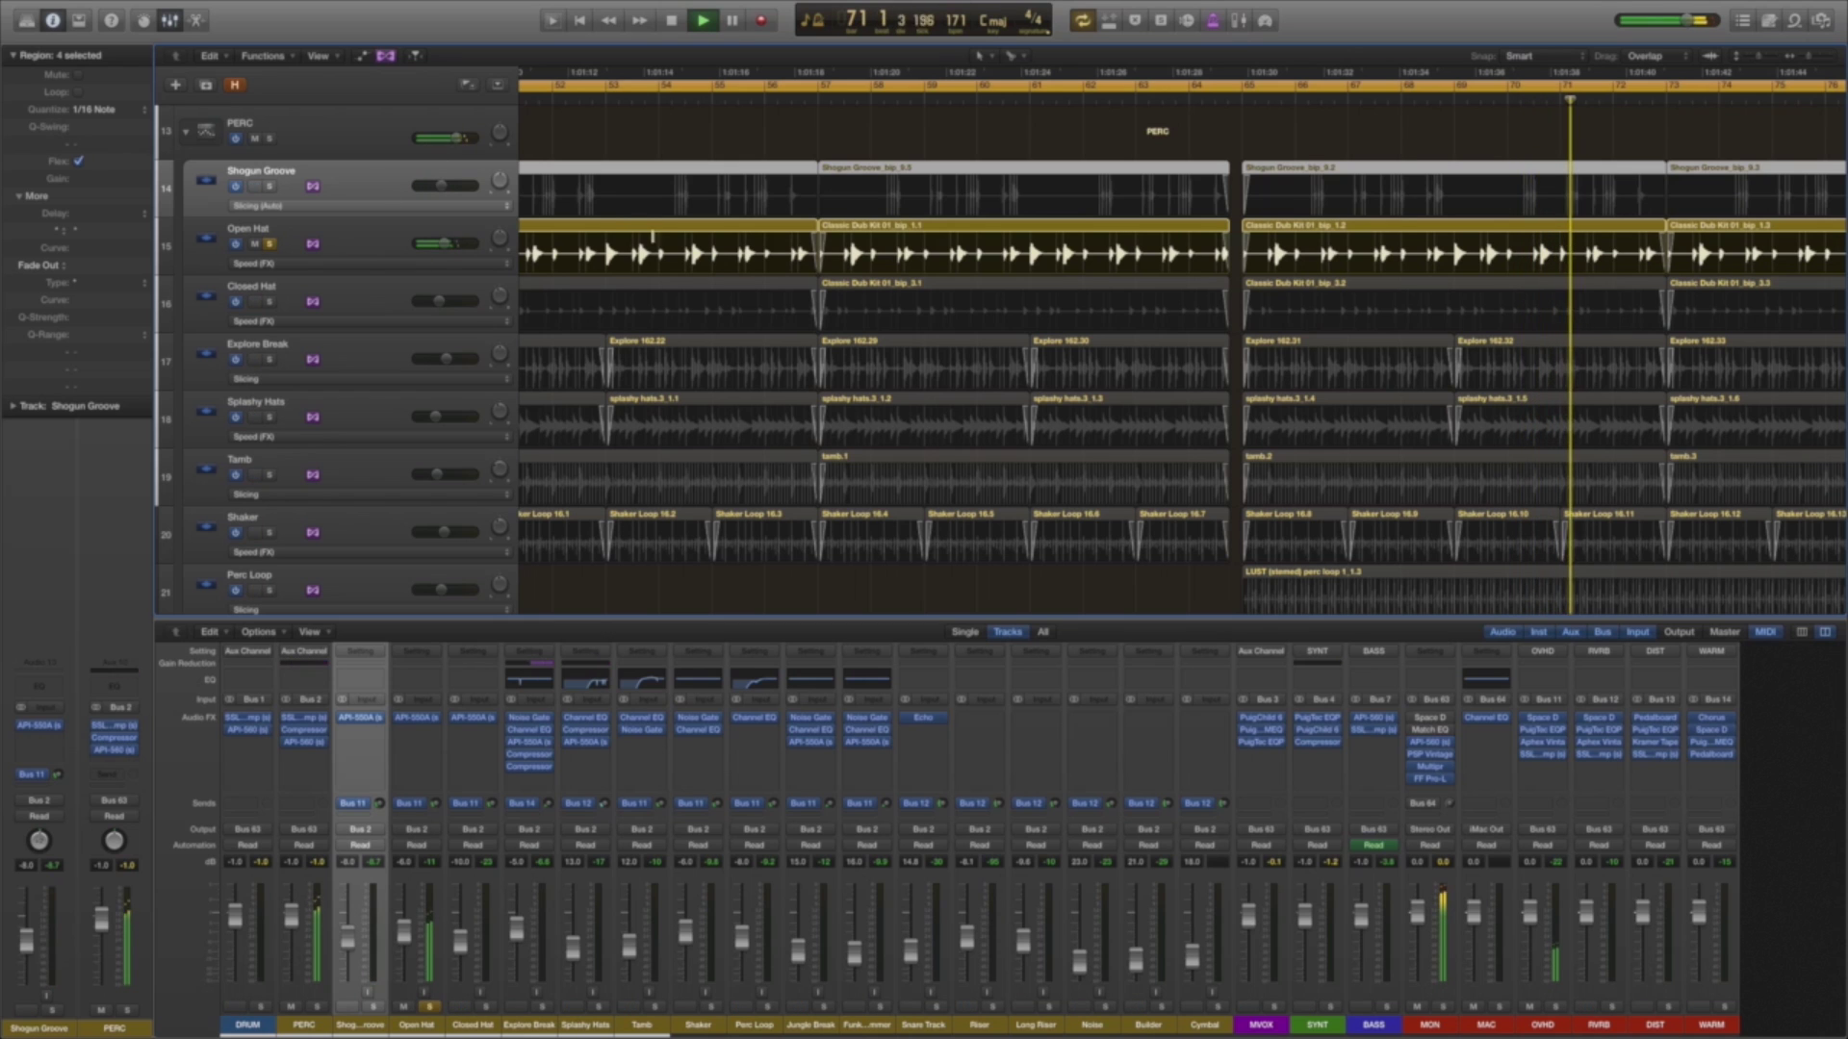
pyautogui.click(270, 304)
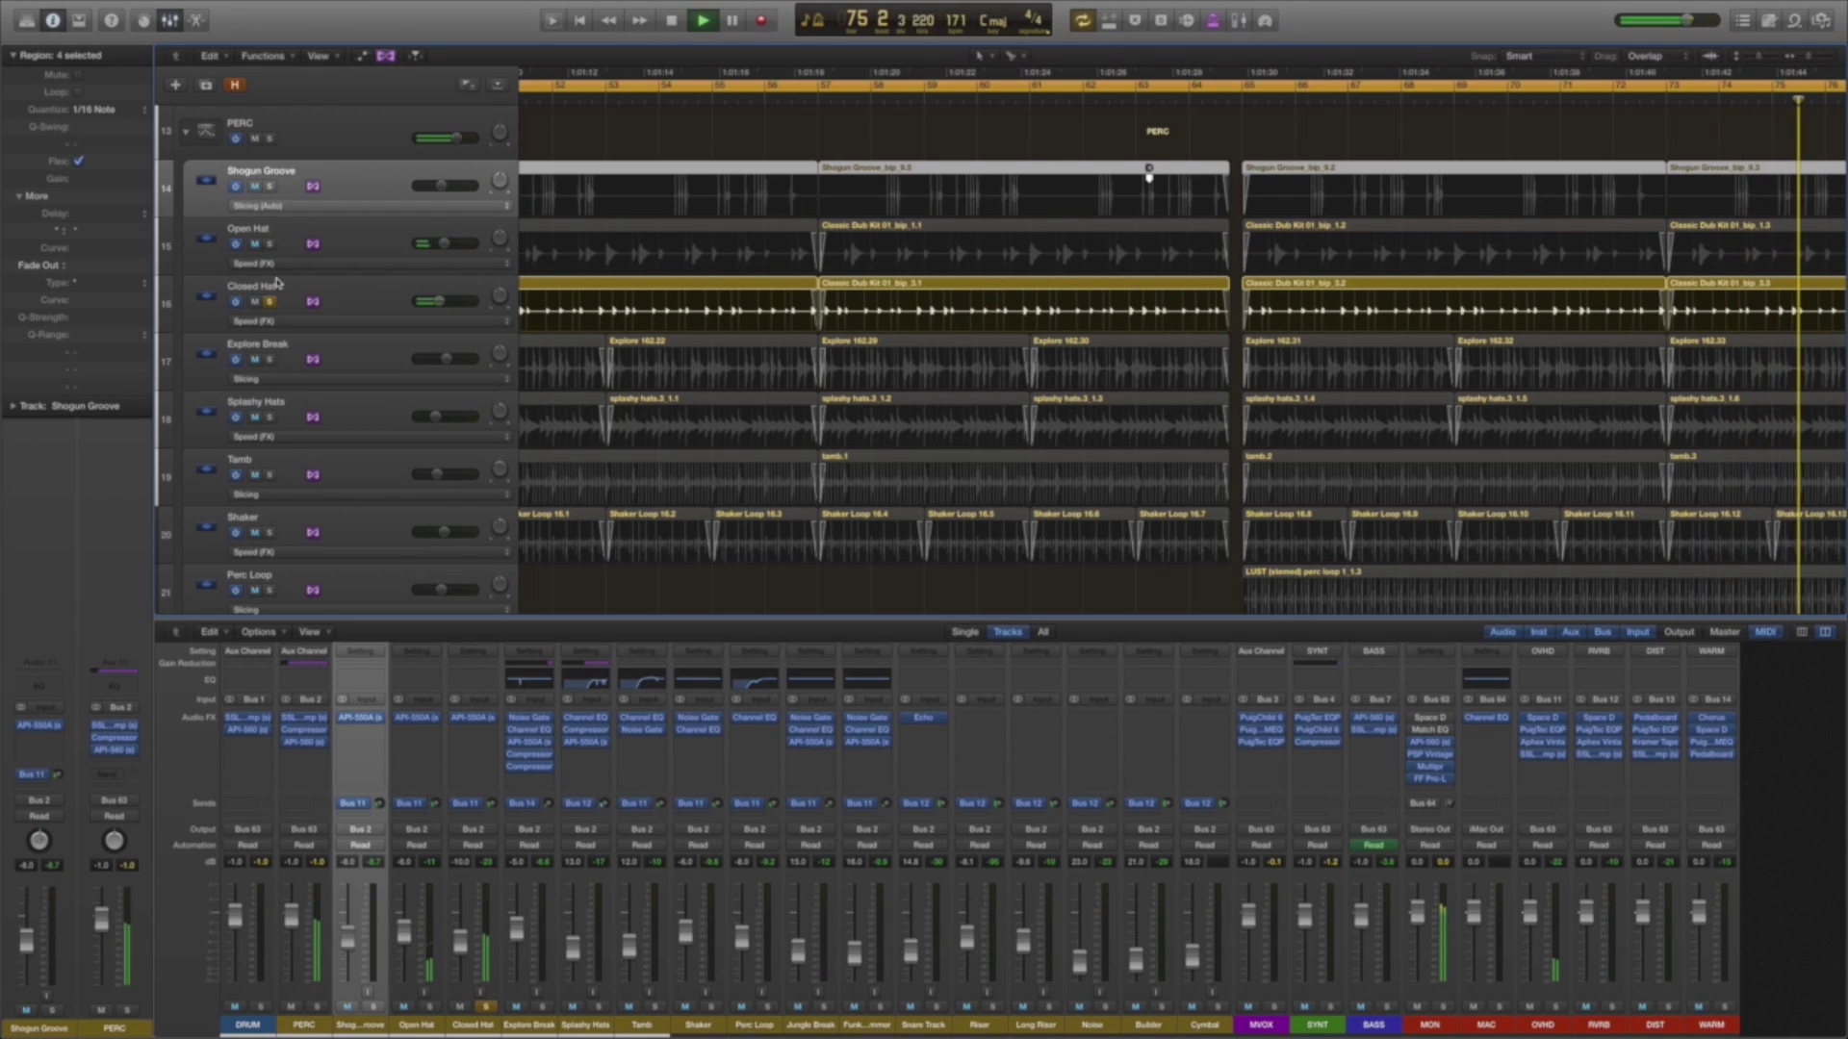
pyautogui.click(270, 245)
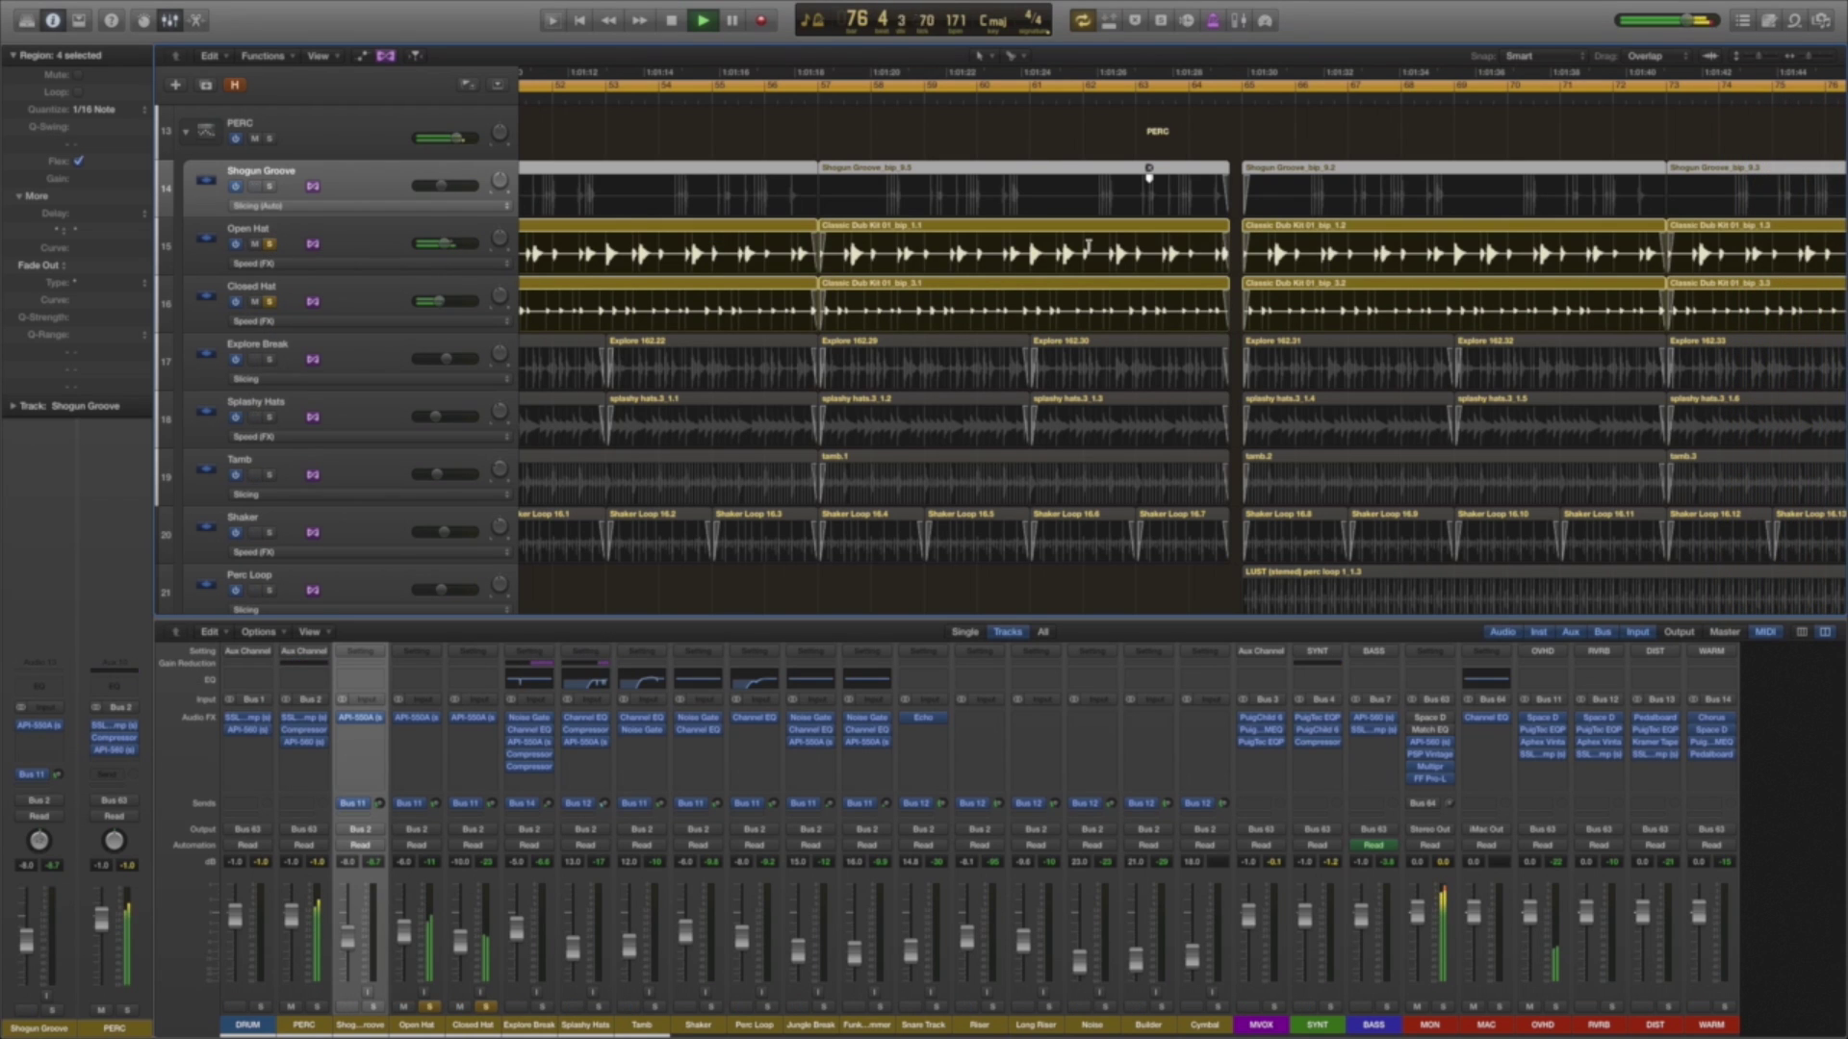
pyautogui.scroll(1, 825, 256)
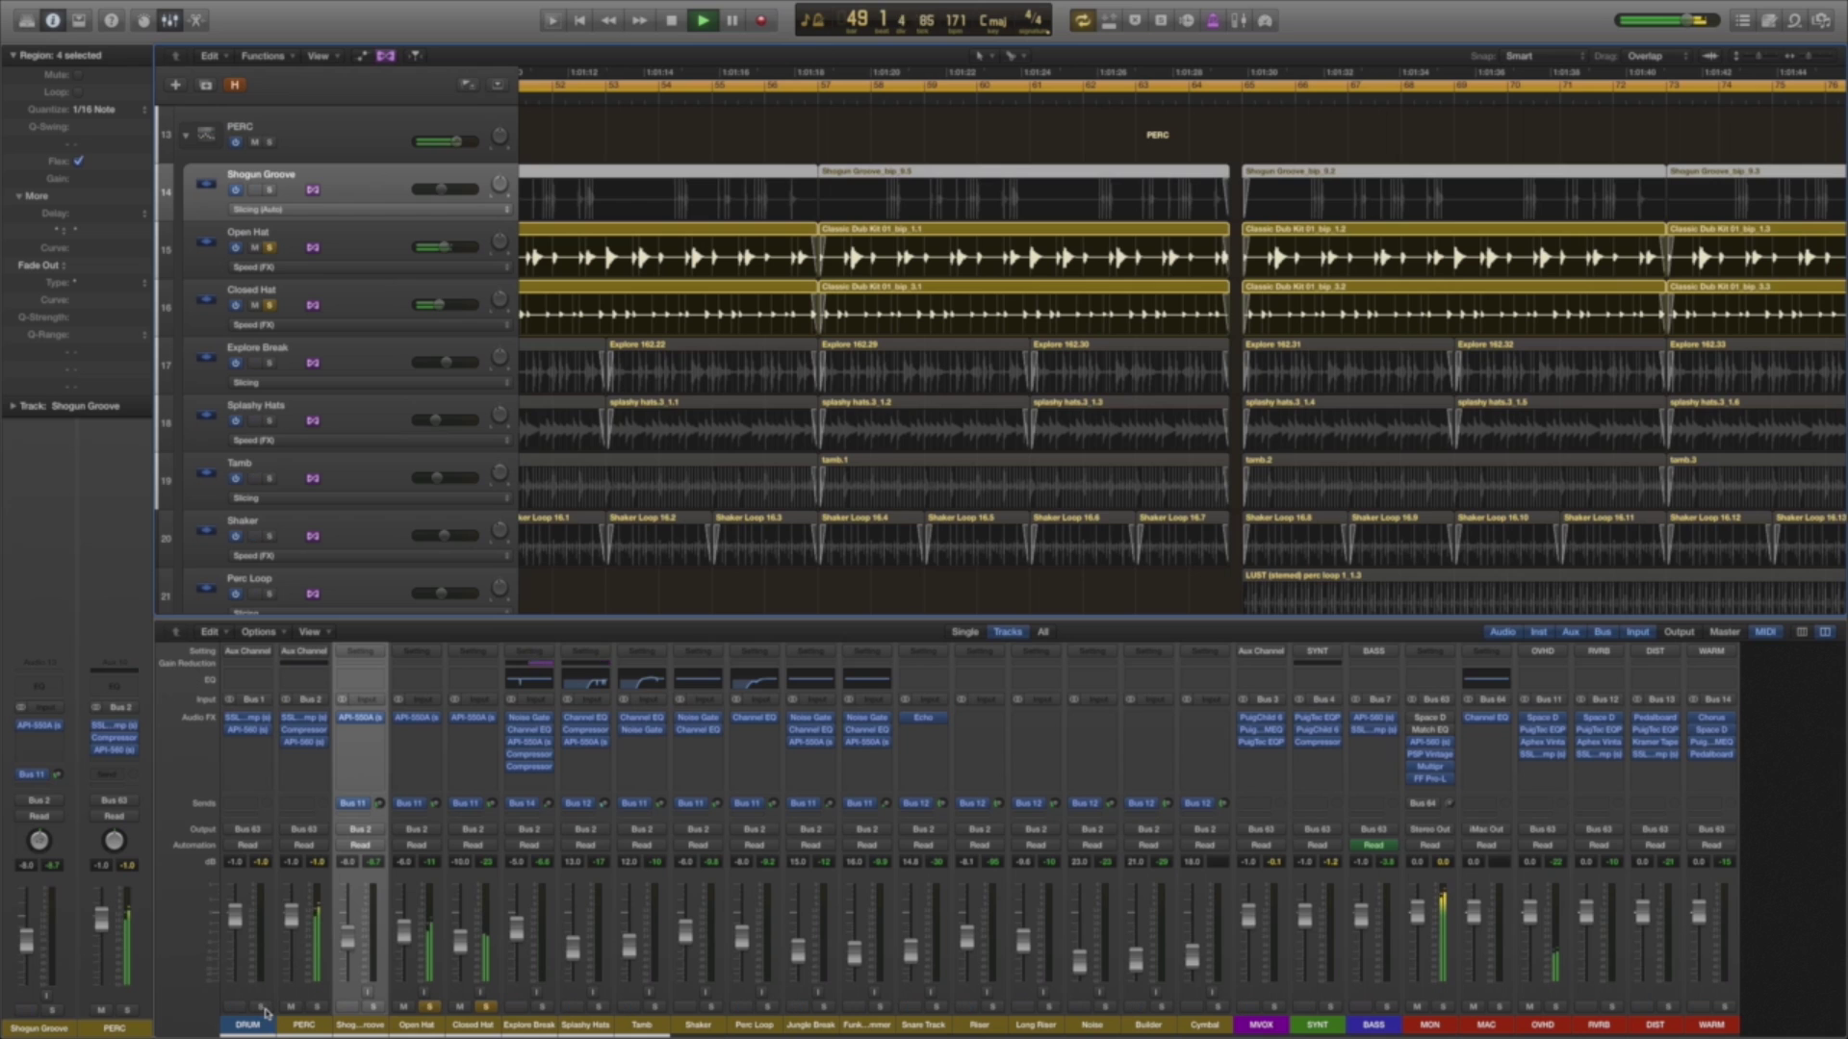
# Audition the DRUM stack soloed without the hats, and add the Open Hat and Closed Hat tracks back into the solo.
pyautogui.click(429, 1006)
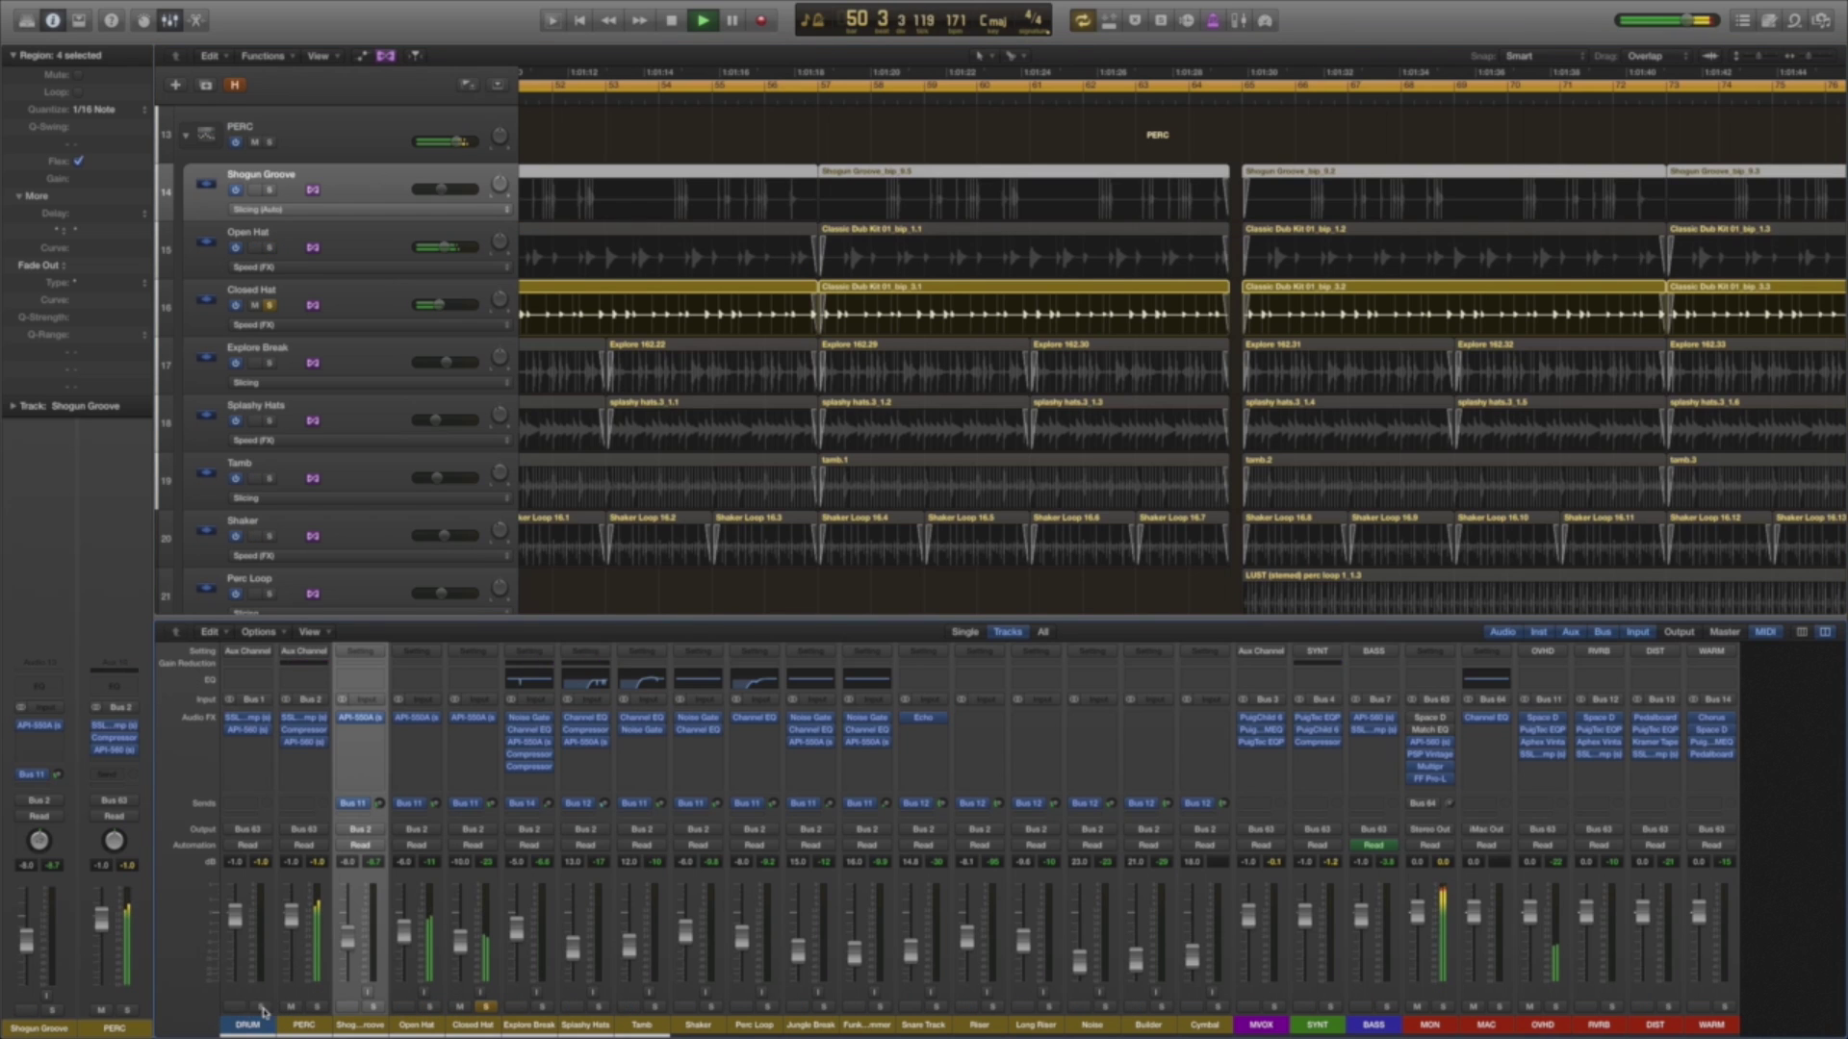
pyautogui.click(490, 1007)
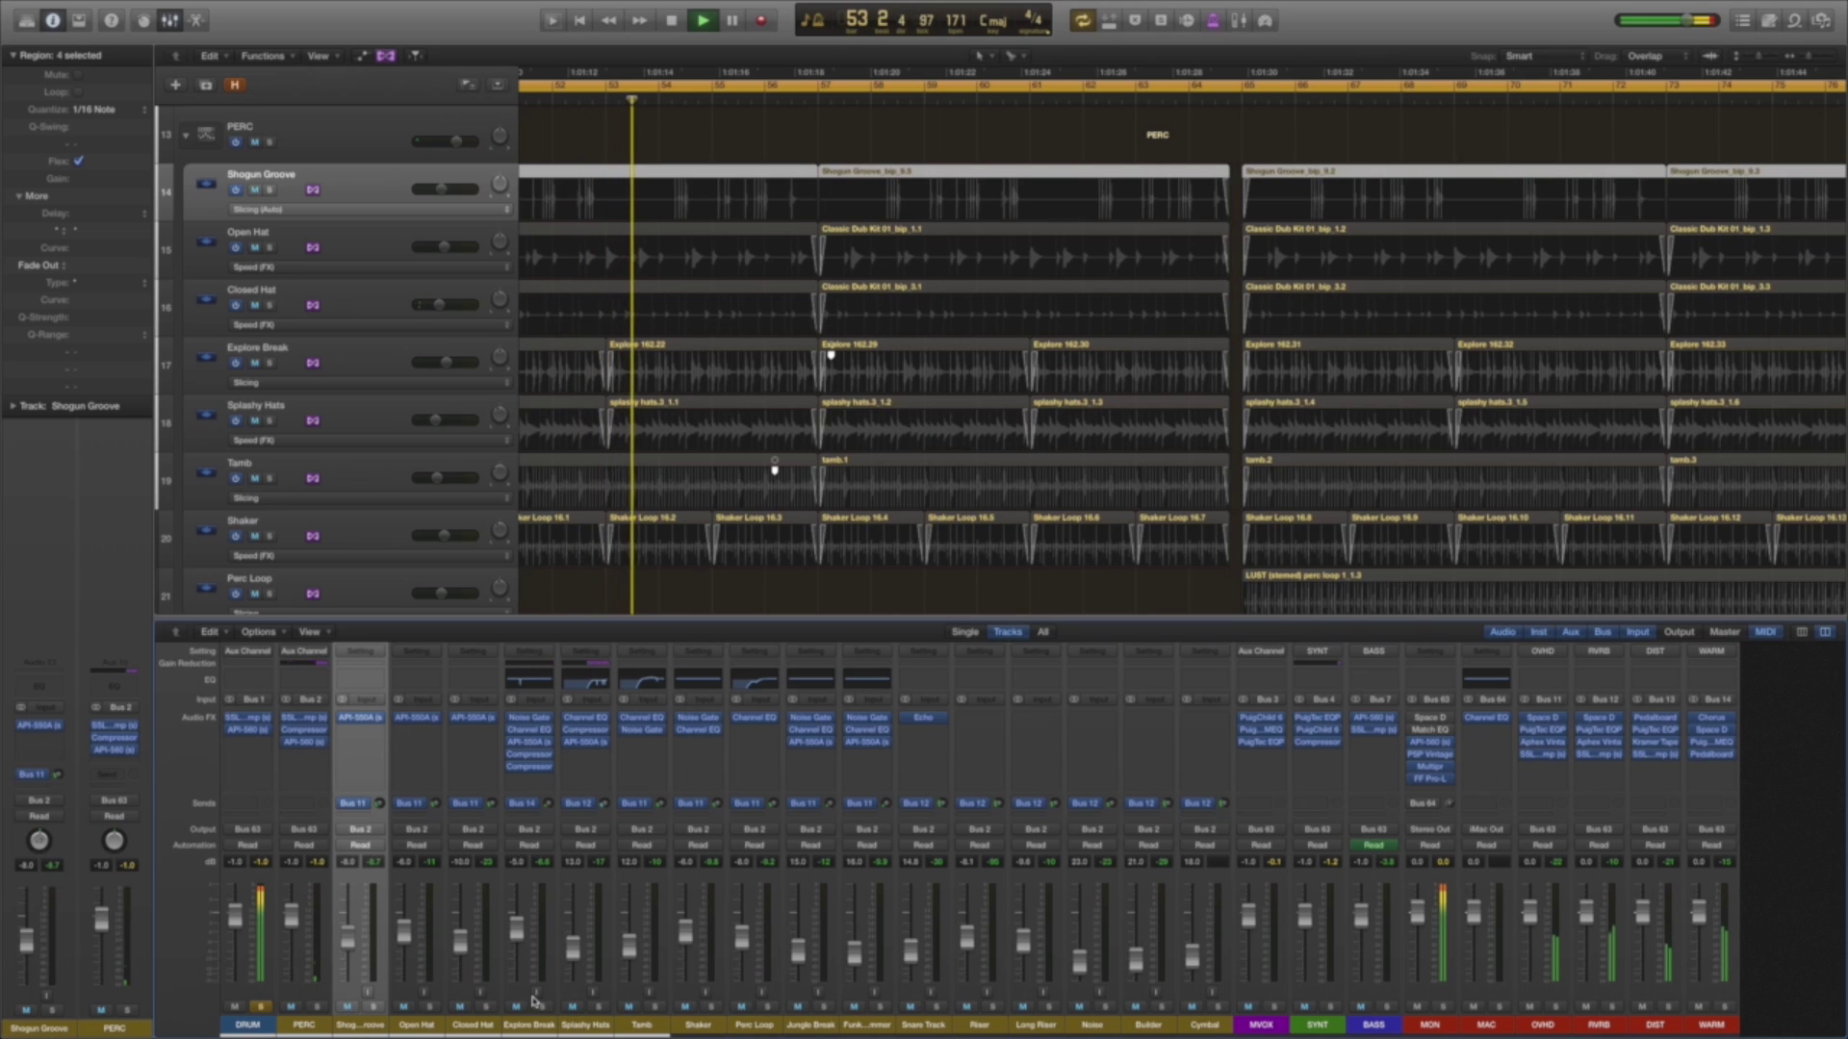
pyautogui.click(429, 1007)
pyautogui.click(486, 1007)
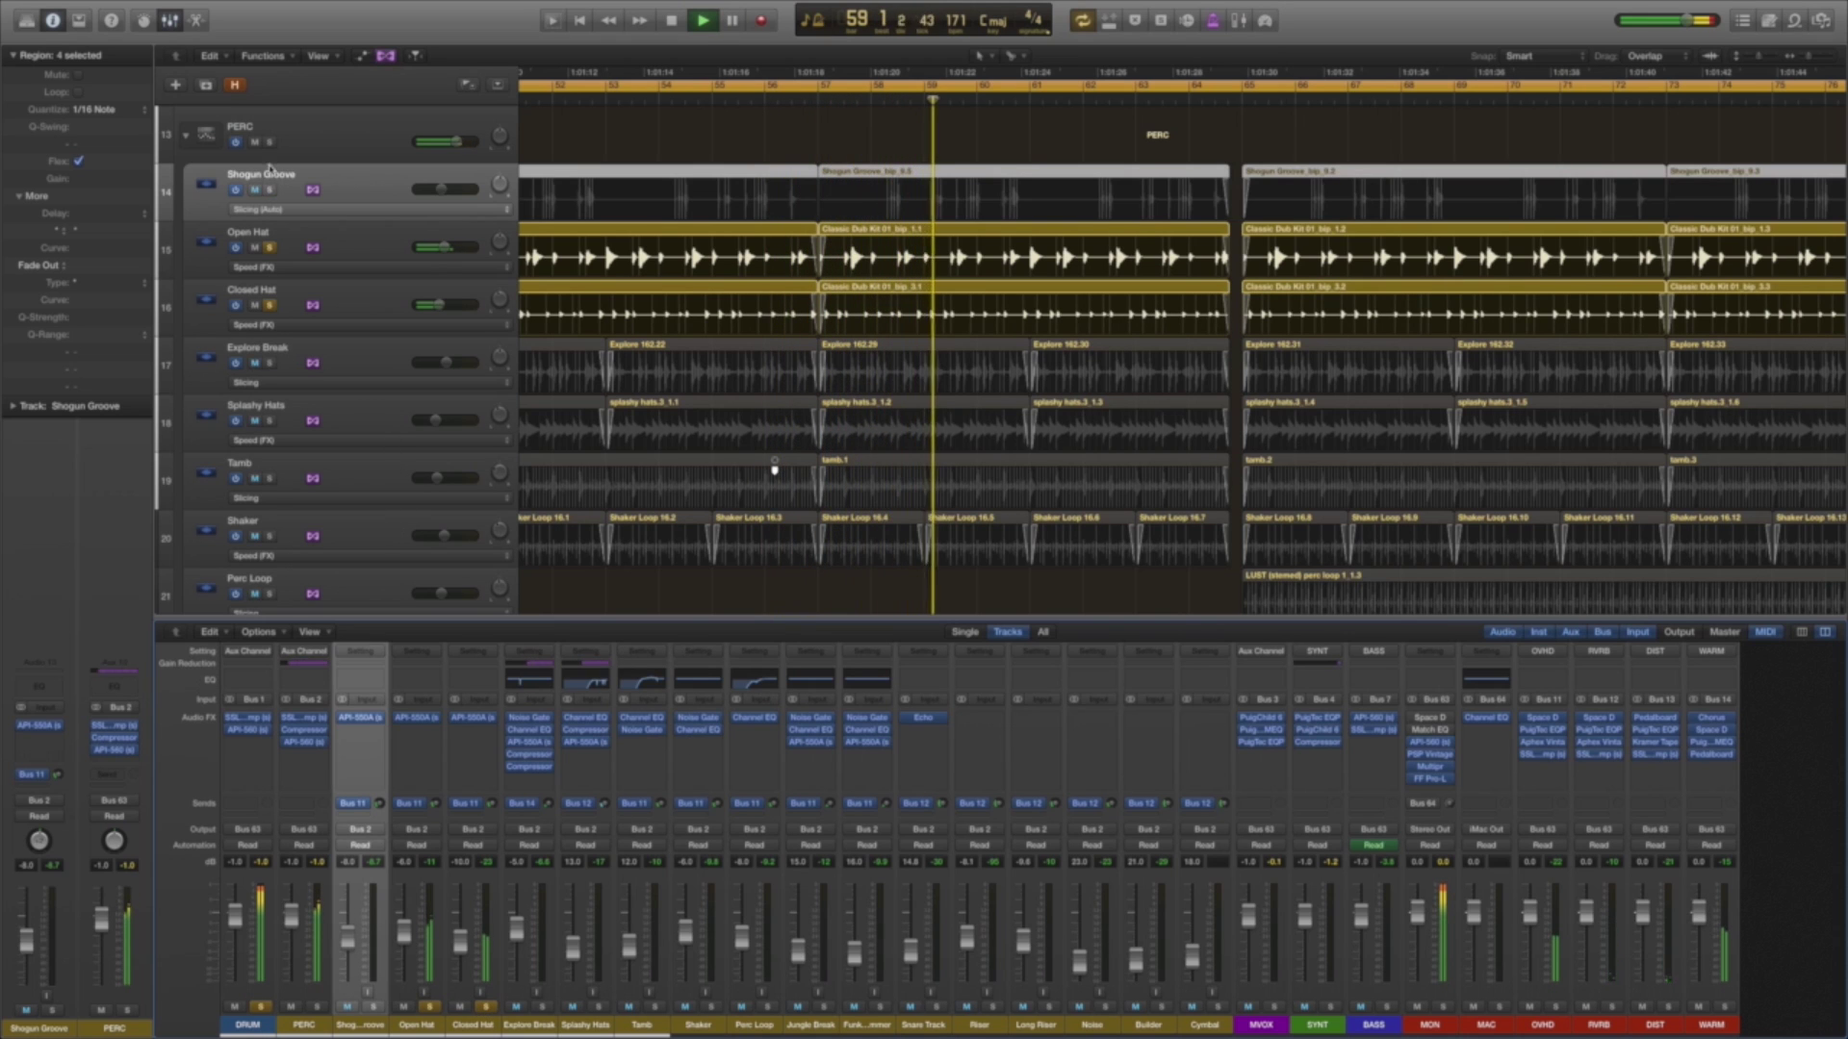
# Solo the Explore Break track alone, followed by the Splashy Hats track alone, and select Splashy Hats.
pyautogui.keyDown('alt'); pyautogui.click(271, 364); pyautogui.keyUp('alt')
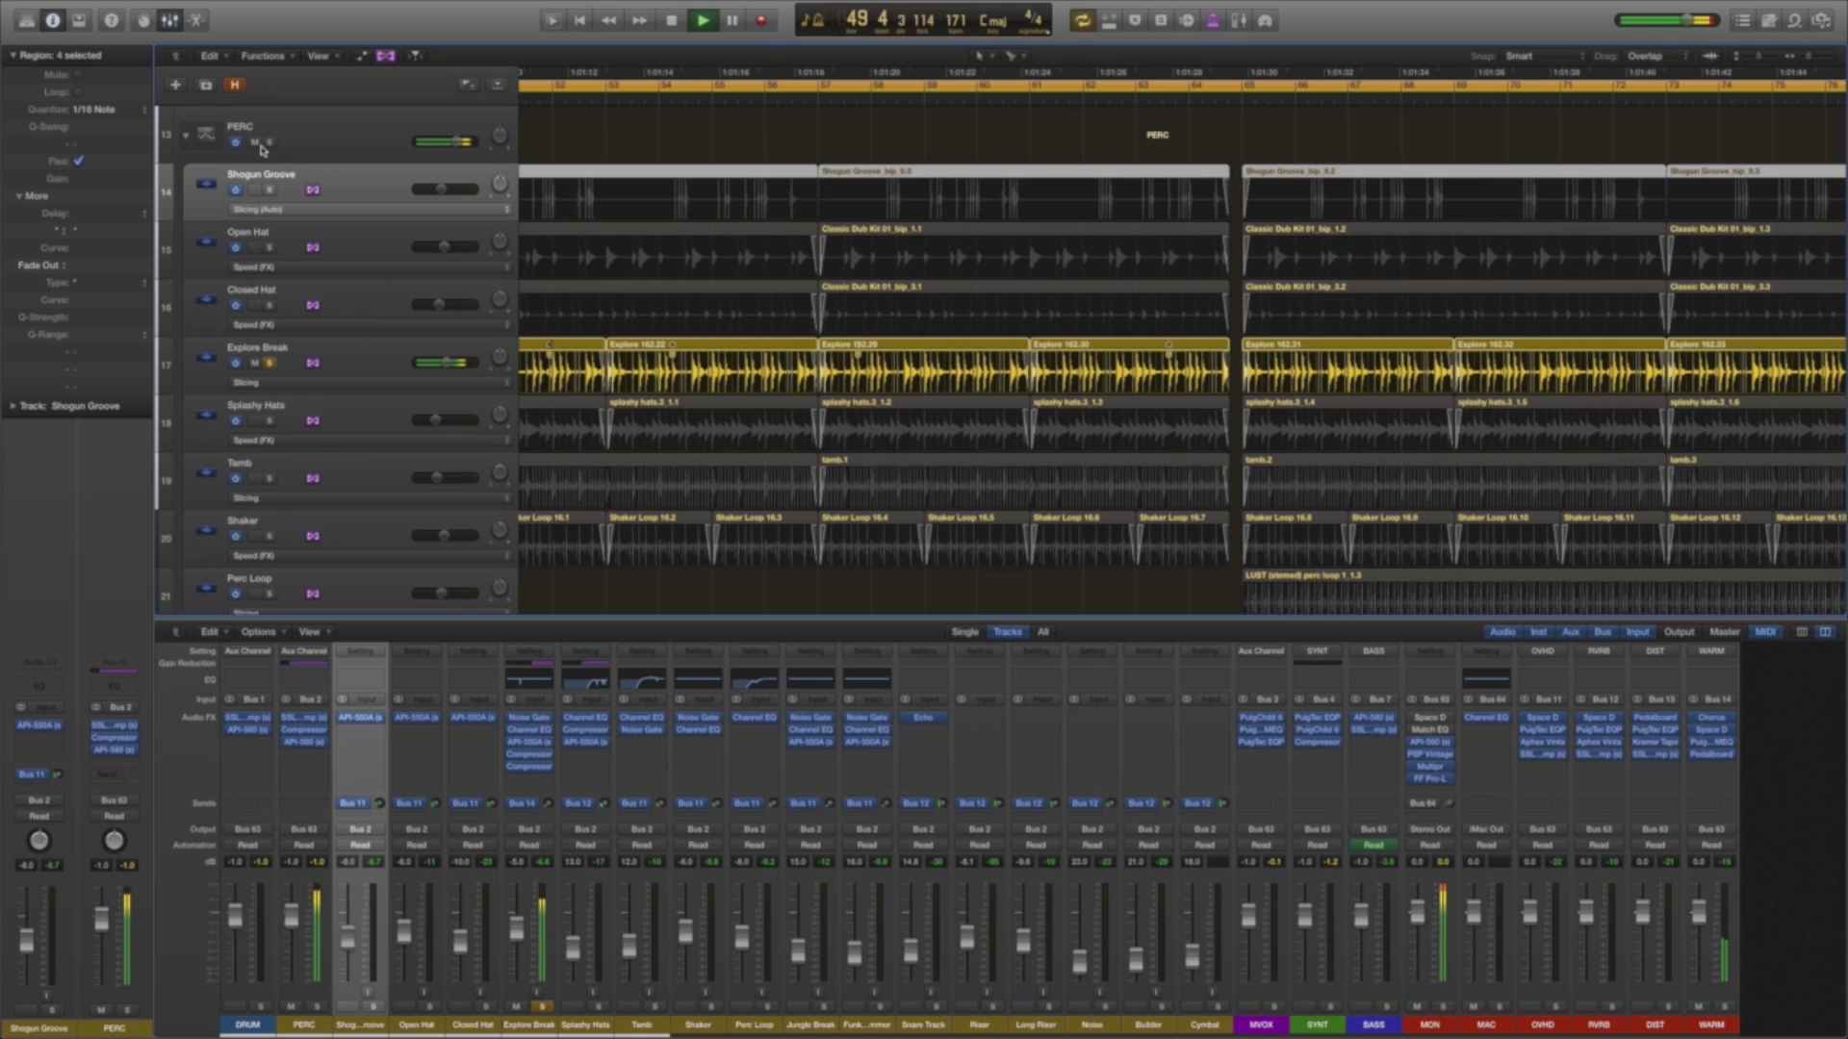
pyautogui.keyDown('alt'); pyautogui.click(270, 421); pyautogui.keyUp('alt')
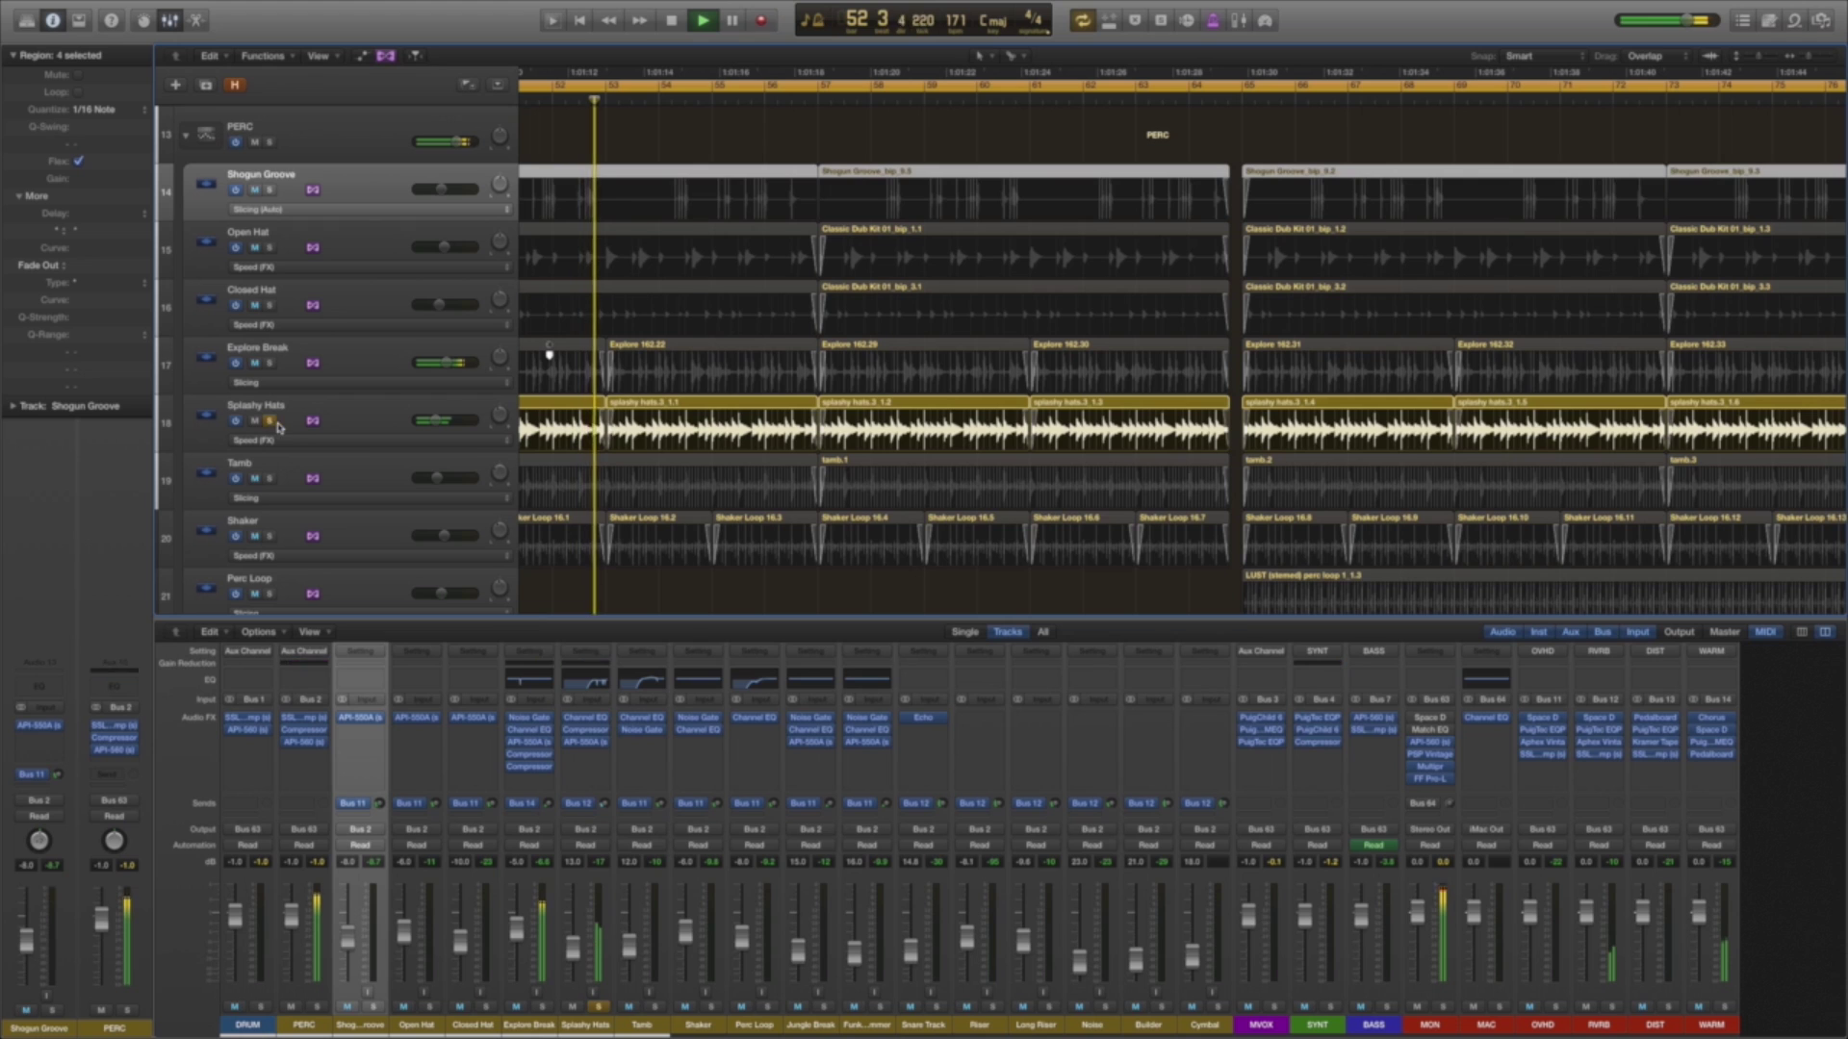
pyautogui.click(384, 416)
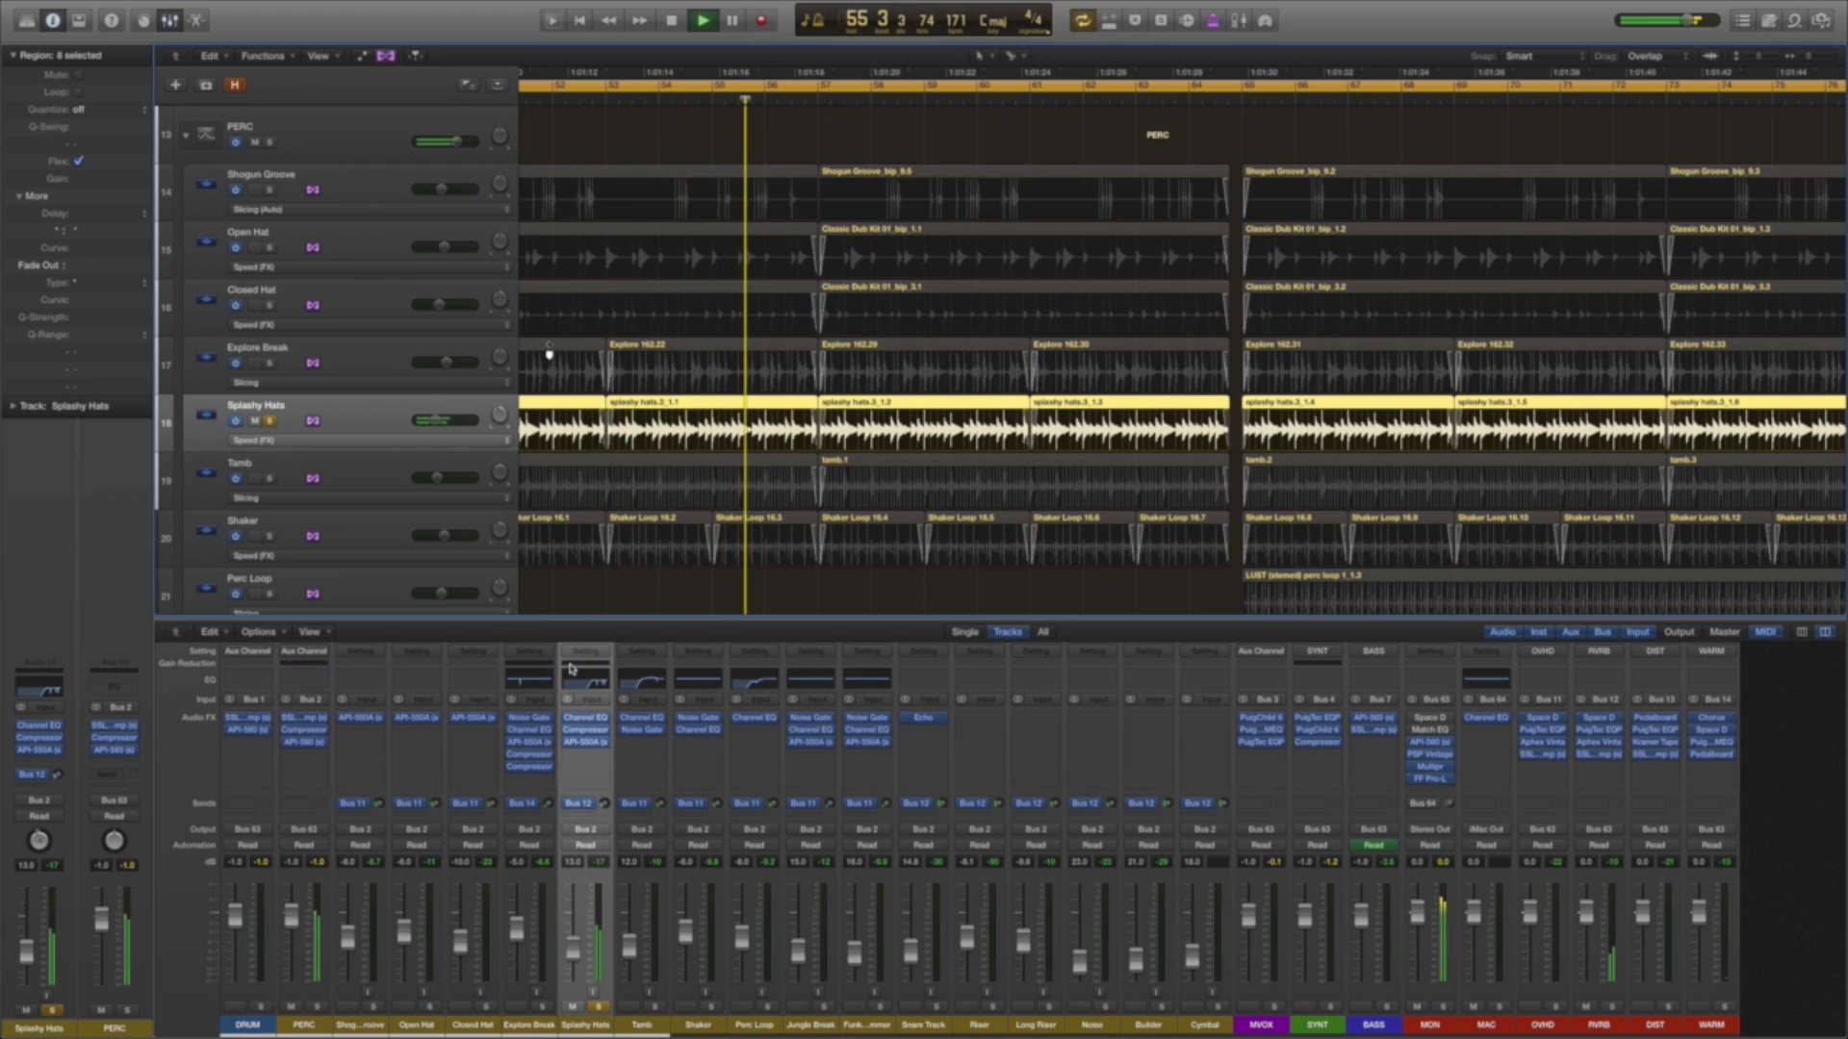
# Solo the Tamb track alone, followed by the Shaker track alone, and combine both in the solo.
pyautogui.scroll(-1, 285, 484)
pyautogui.scroll(-1, 285, 484)
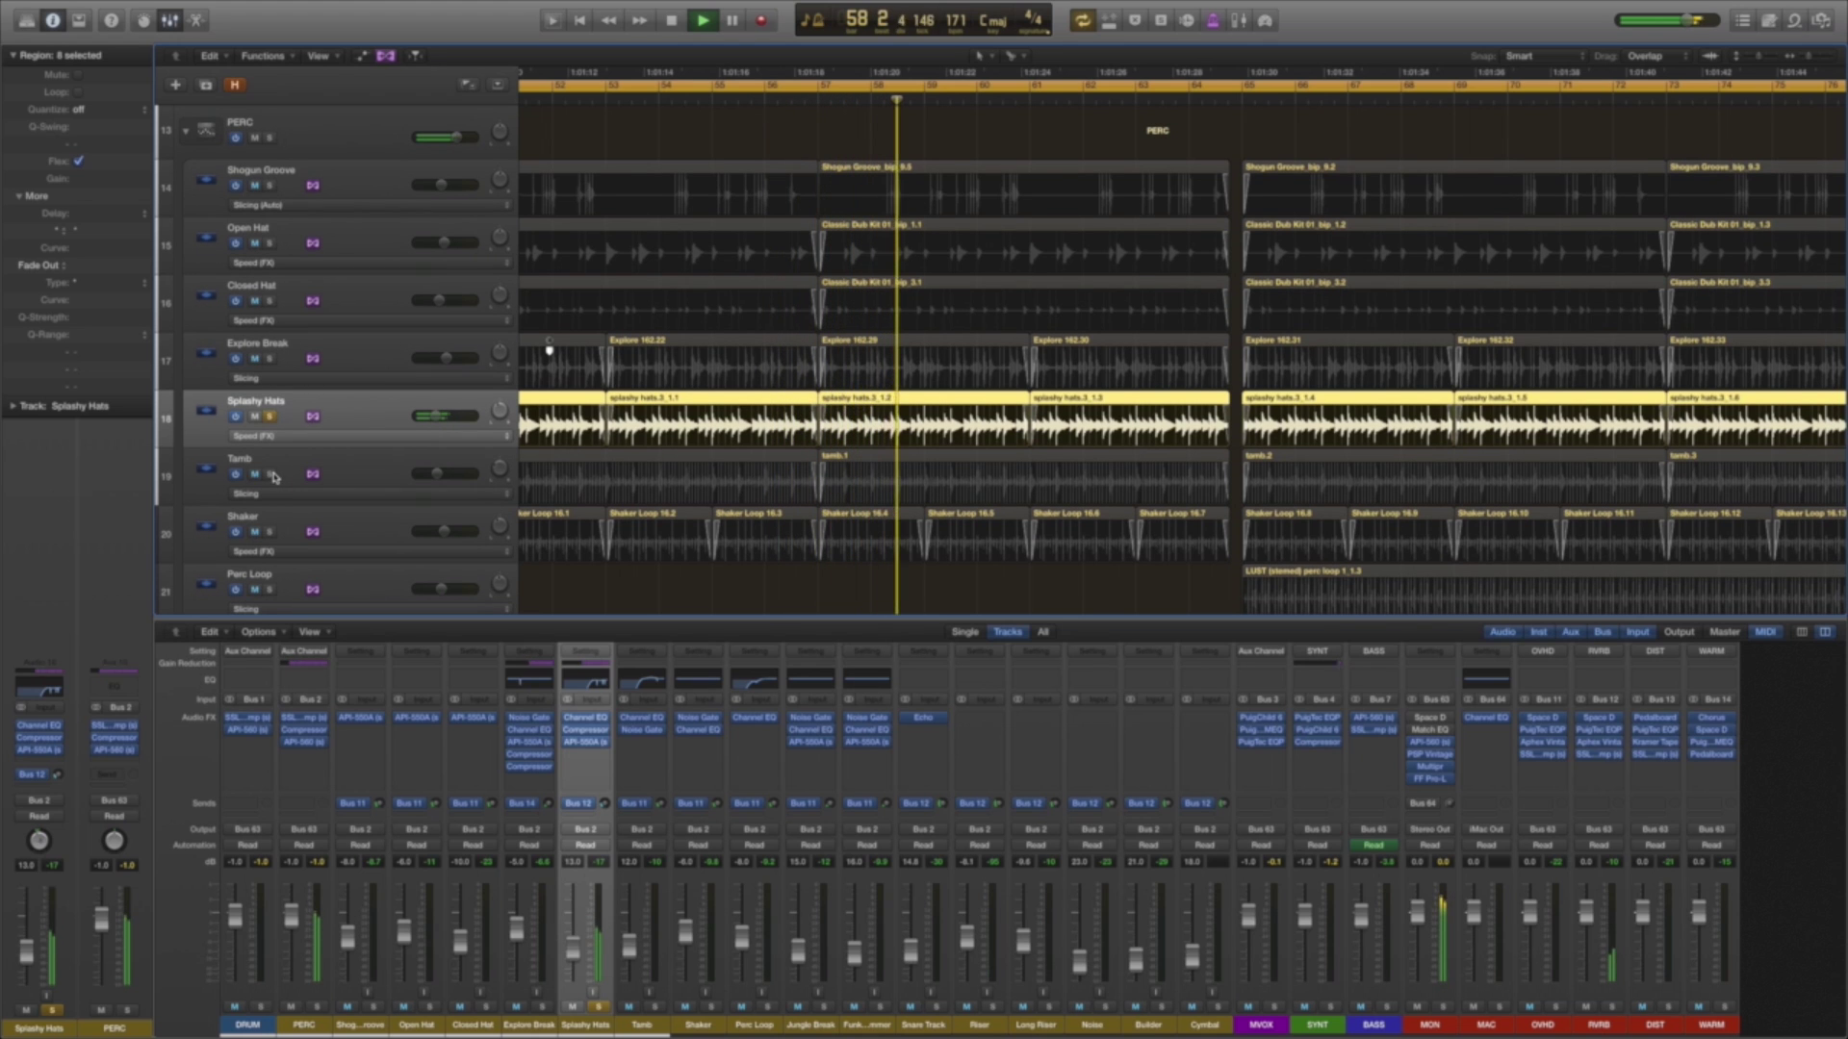
pyautogui.click(269, 475)
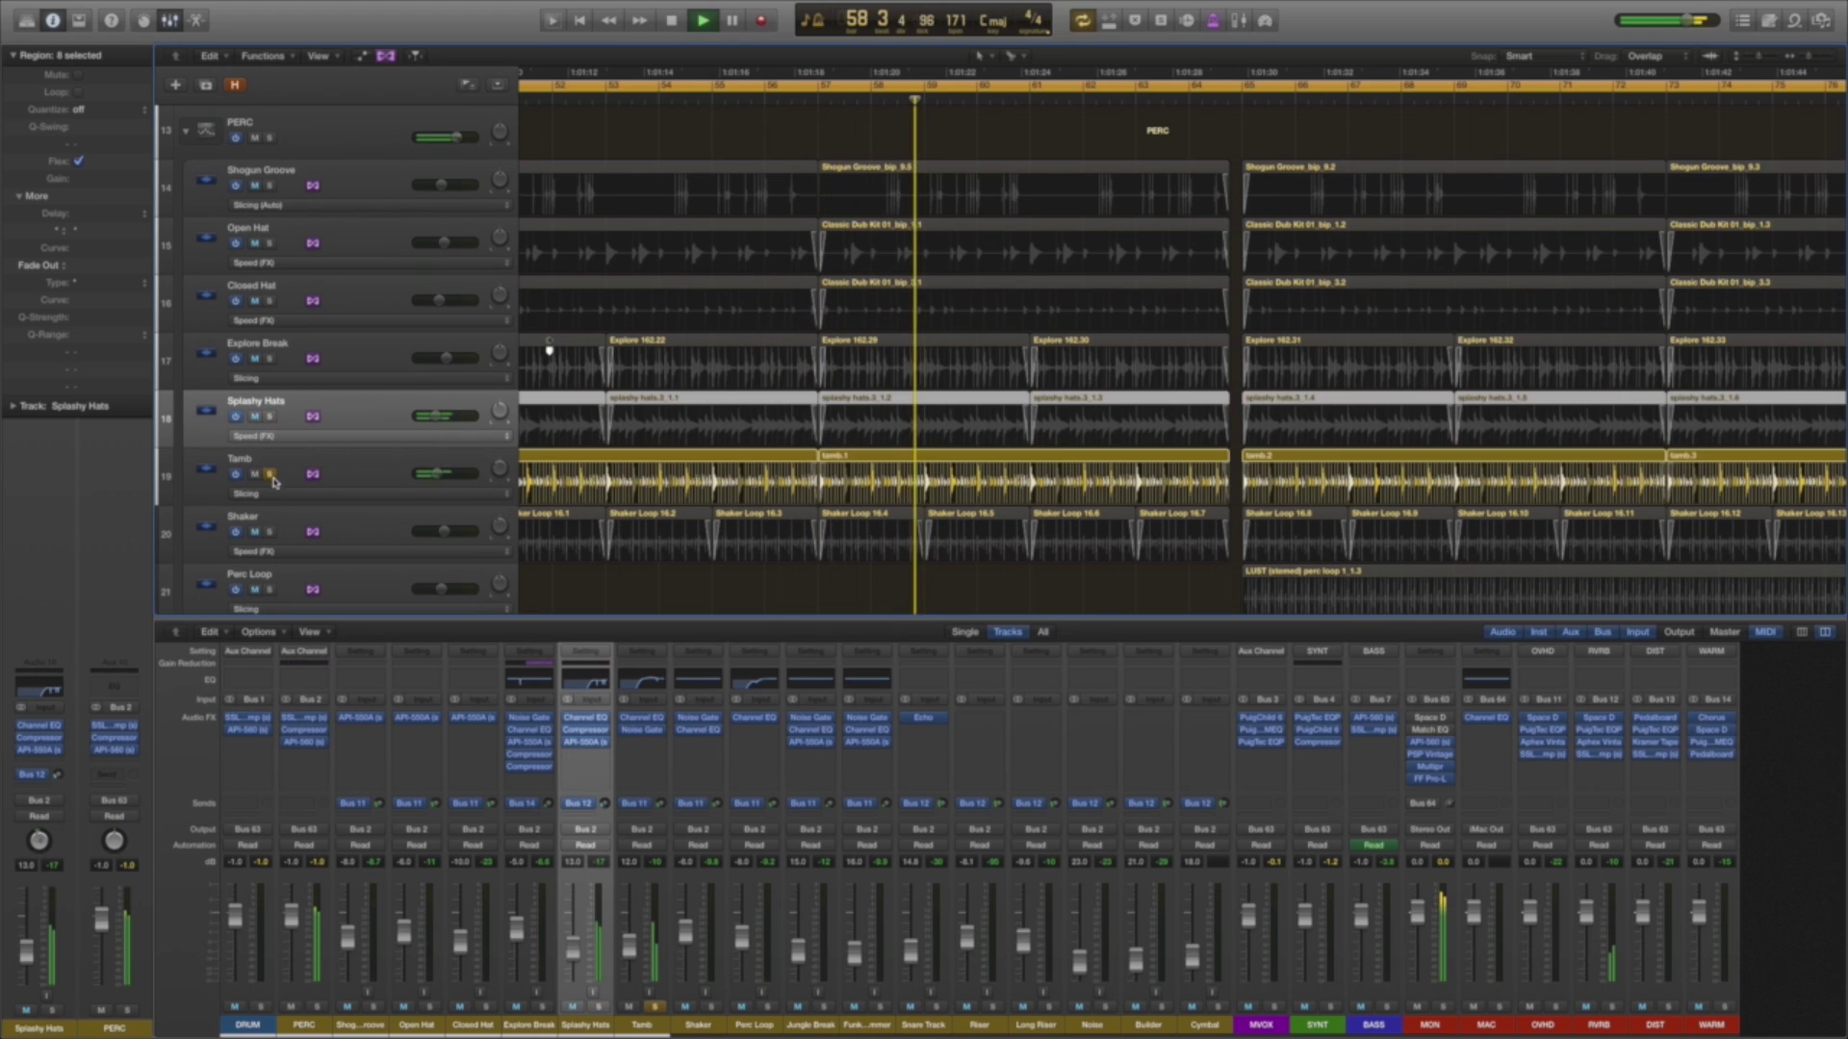
pyautogui.click(271, 534)
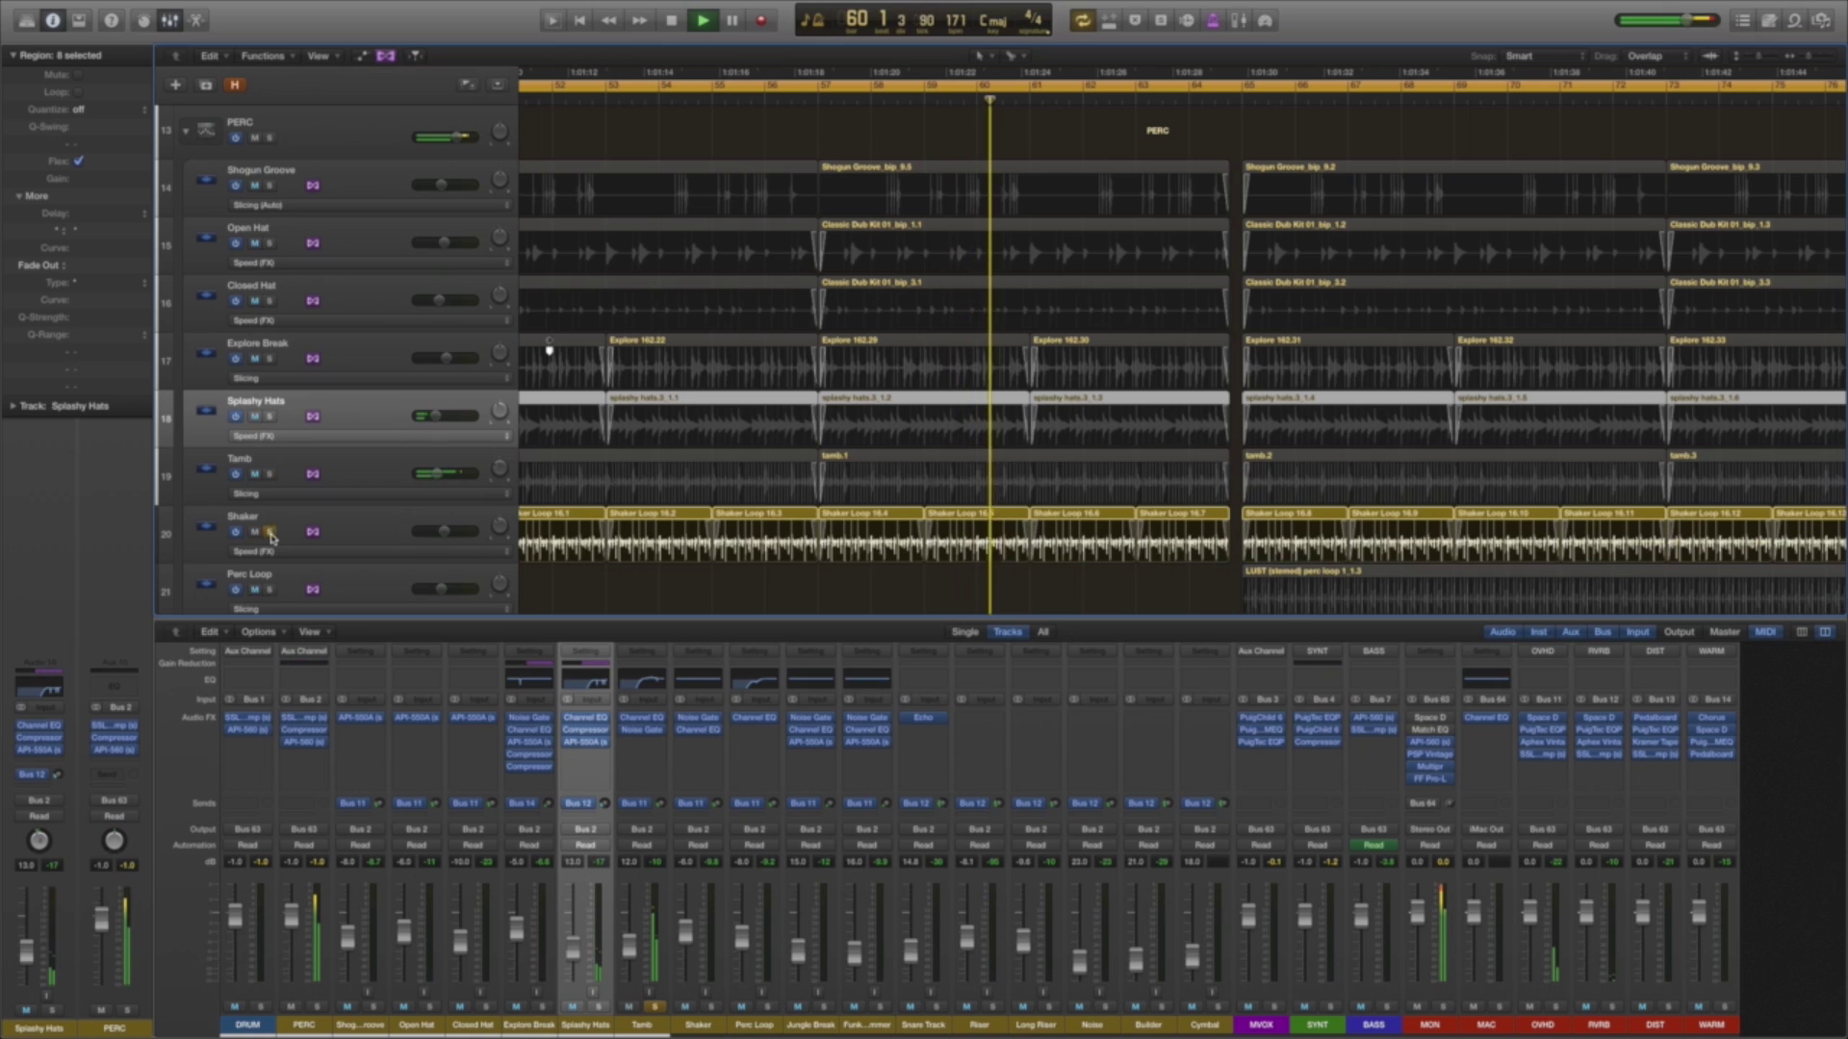
pyautogui.click(267, 475)
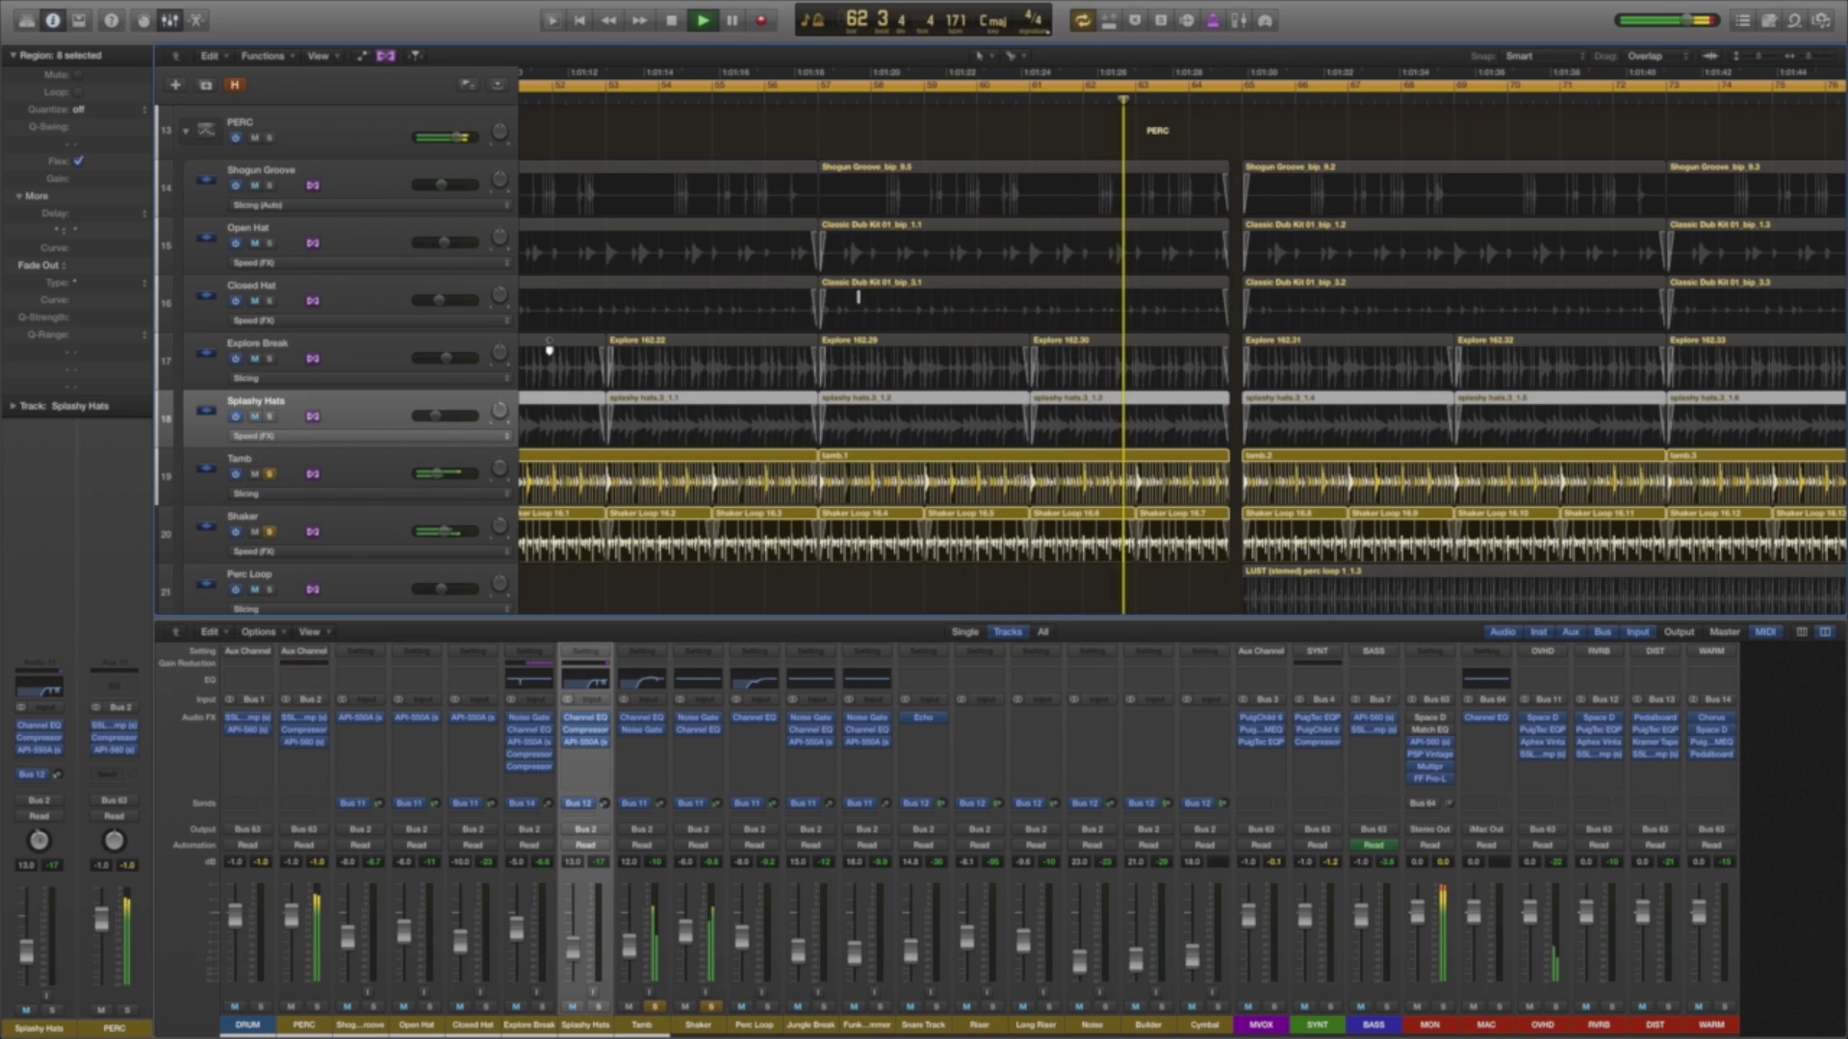
# Add the Perc Loop, Jungle Break and Funky Drummer tracks to the soloed Tamb and Shaker.
pyautogui.scroll(-1, 858, 296)
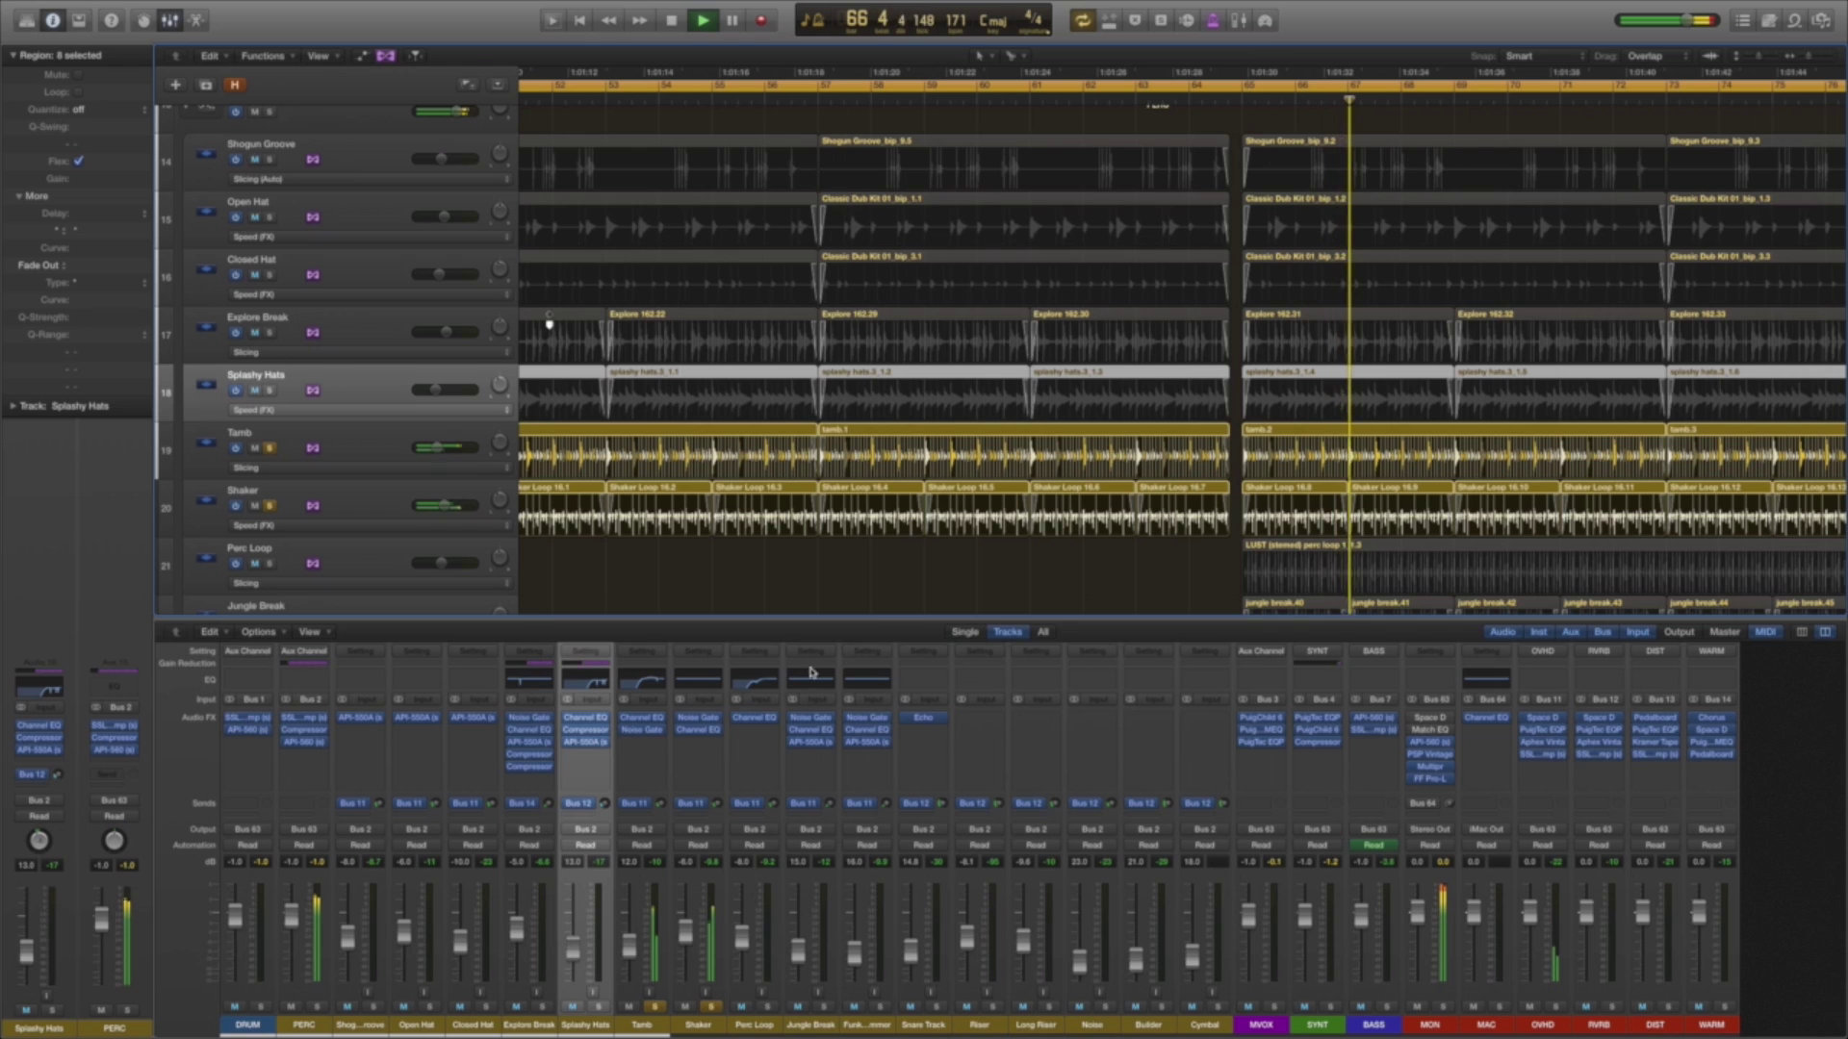
pyautogui.scroll(-2, 692, 454)
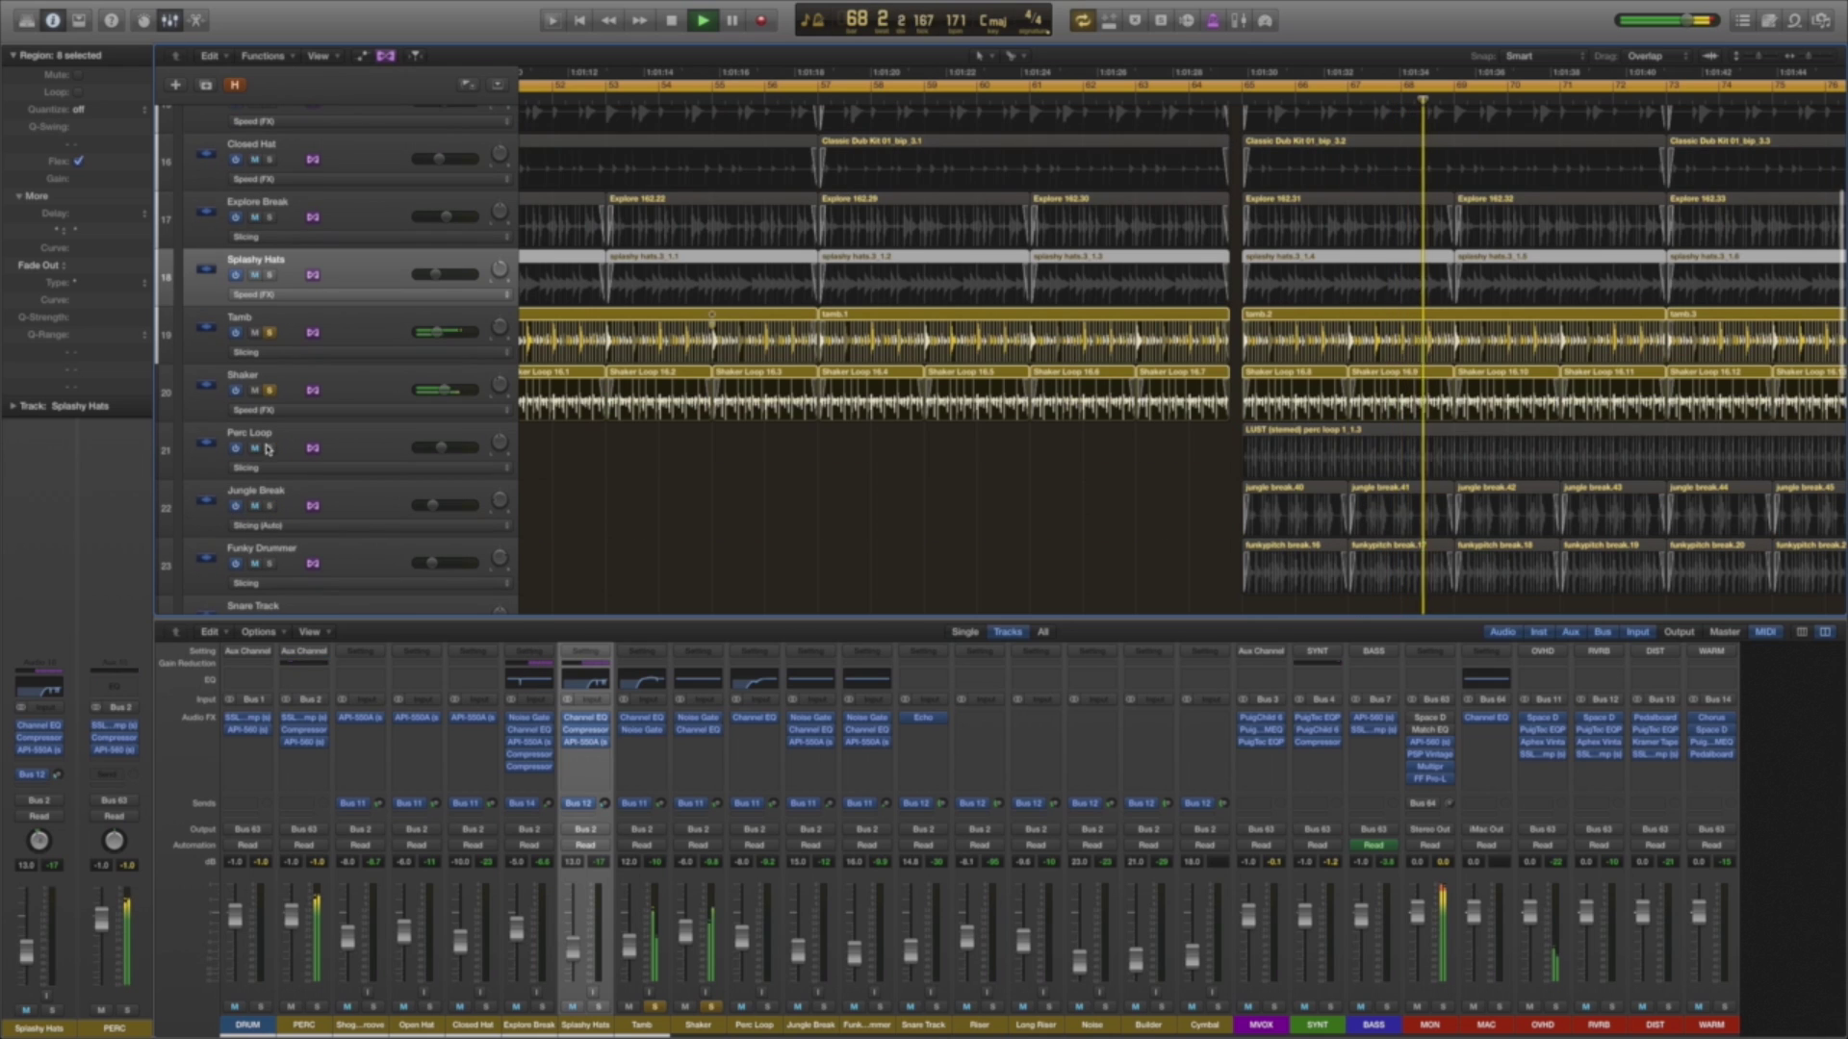
pyautogui.click(269, 449)
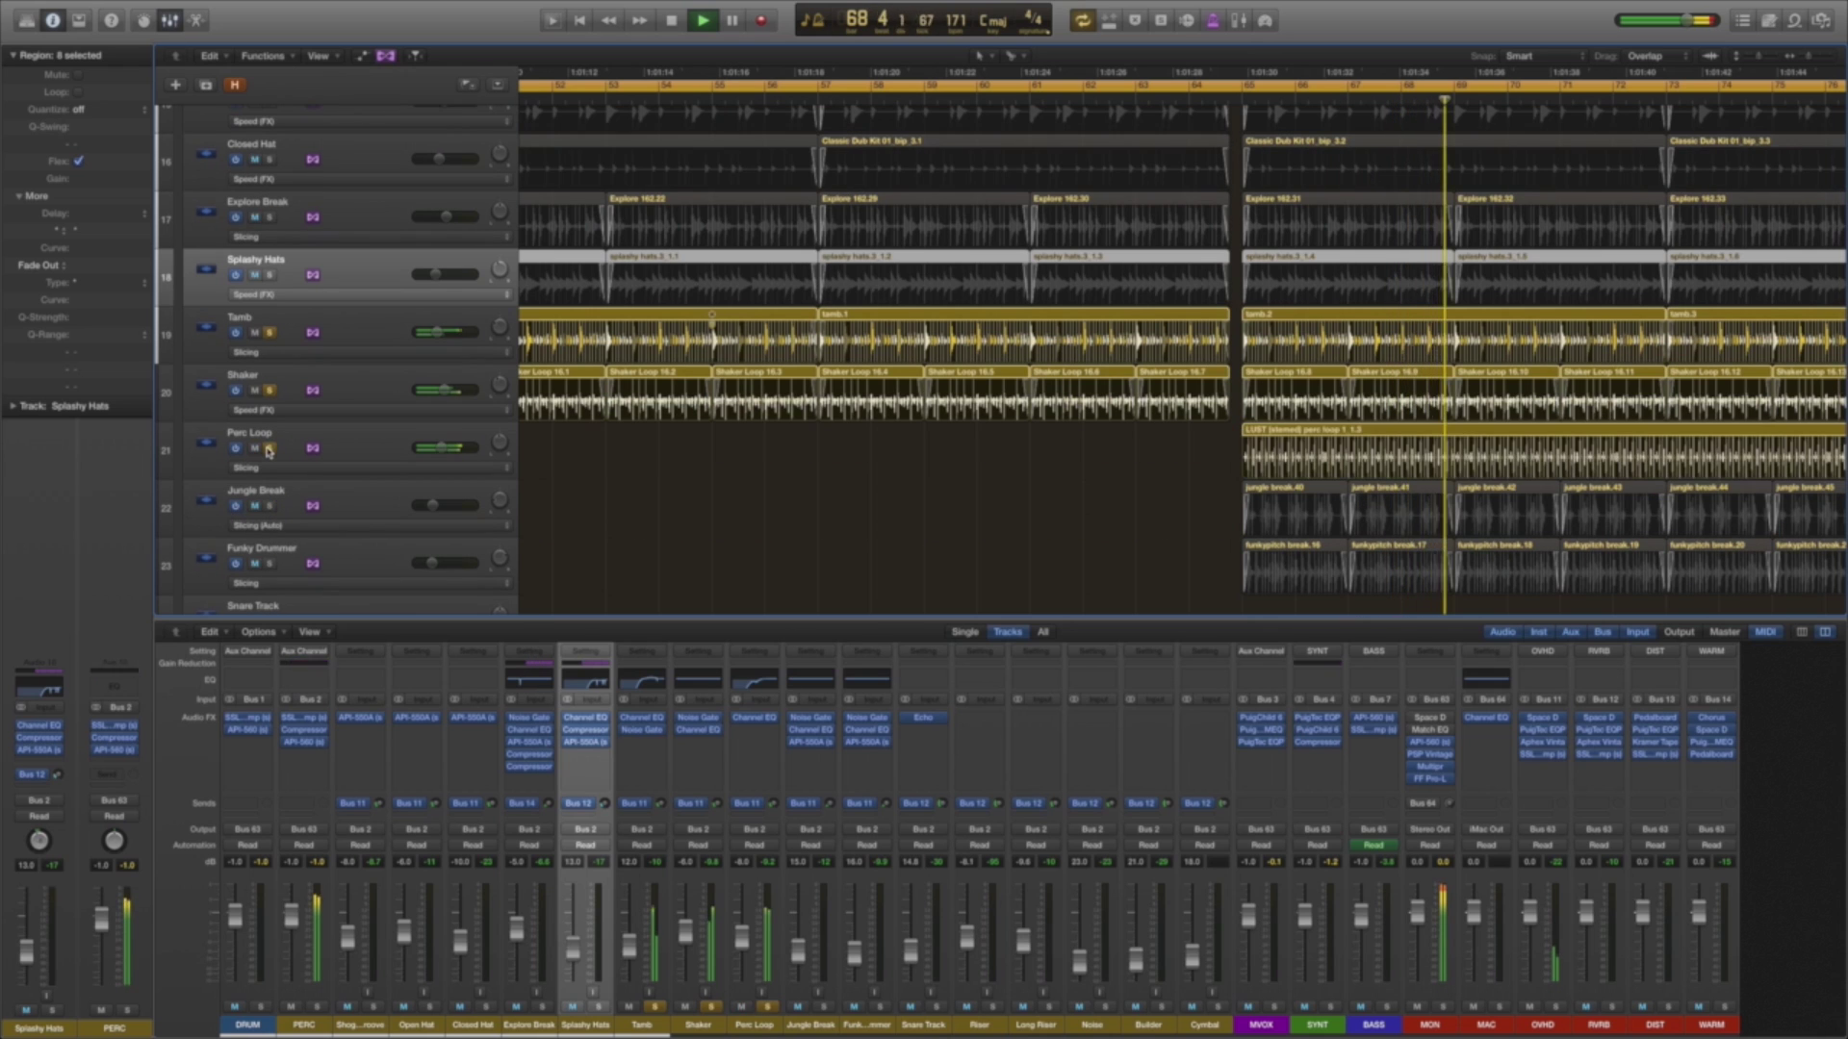
pyautogui.click(271, 506)
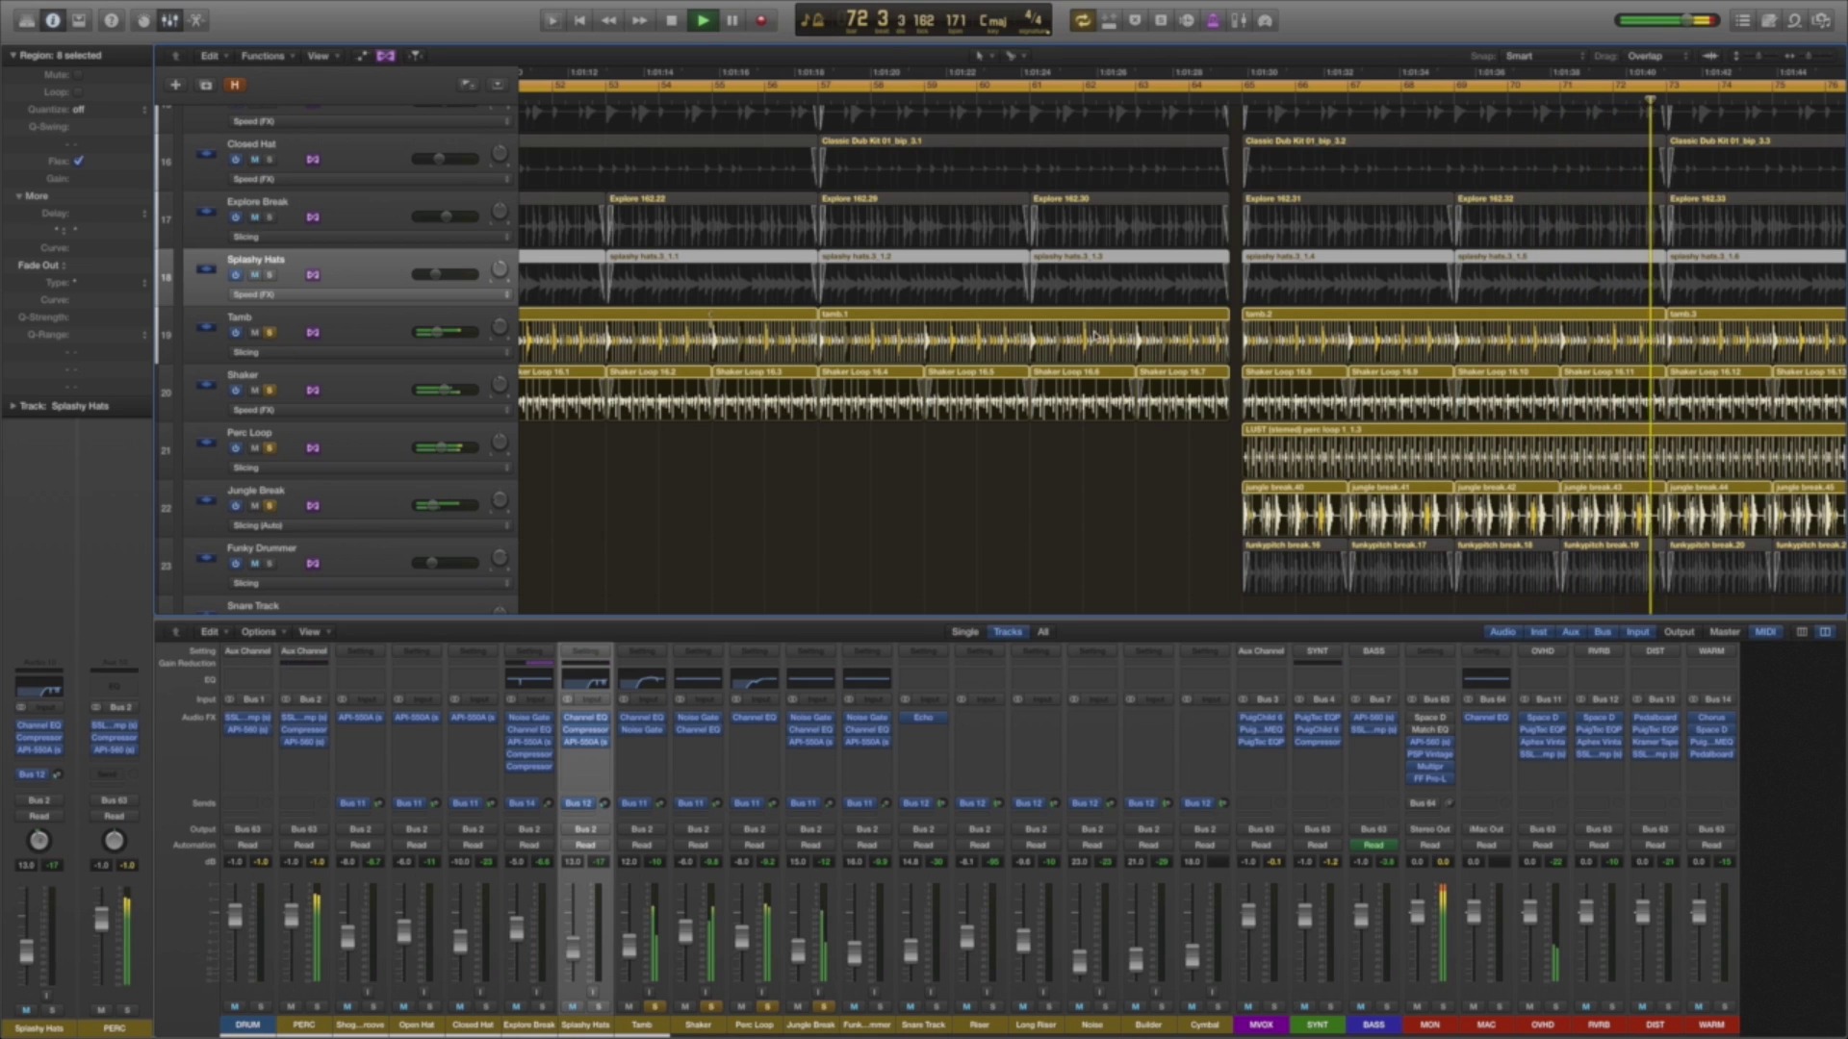
pyautogui.click(271, 564)
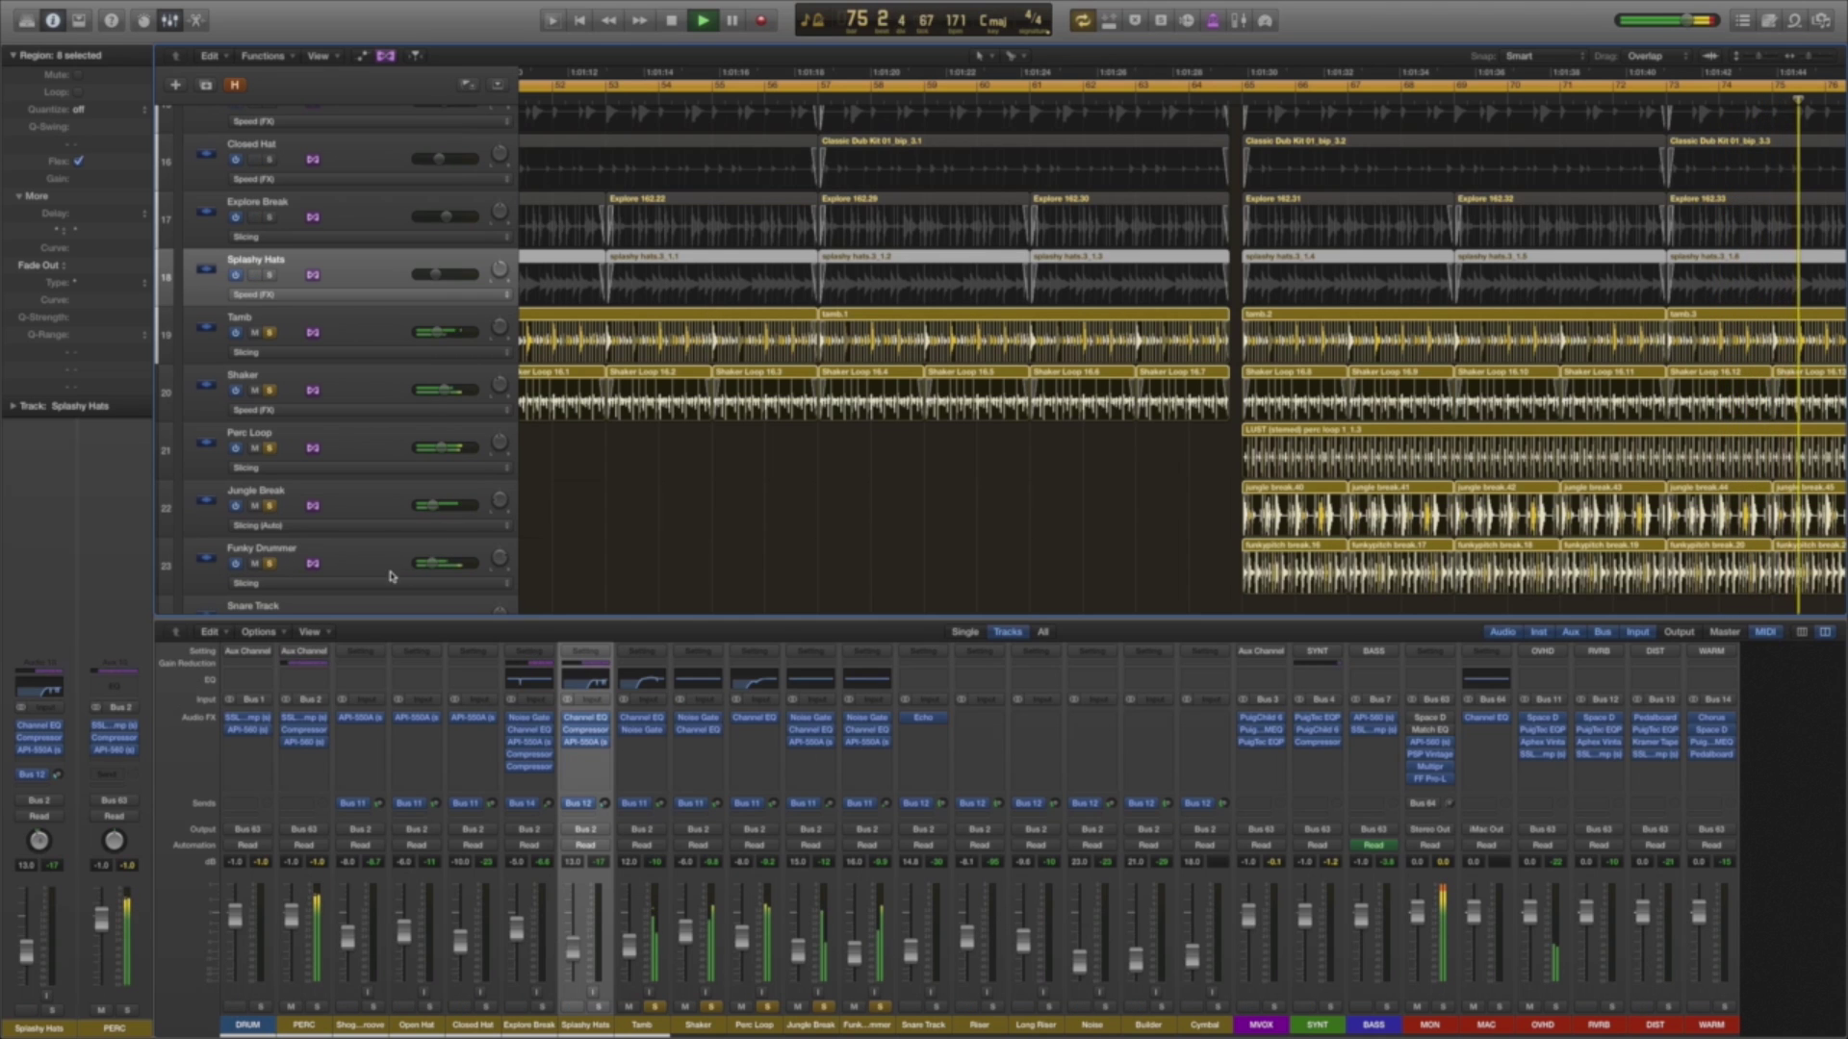
# Turn off cycling and solo only the Snare Track build-up, playing it from bar 41.
pyautogui.scroll(-1, 866, 534)
pyautogui.scroll(-3, 866, 533)
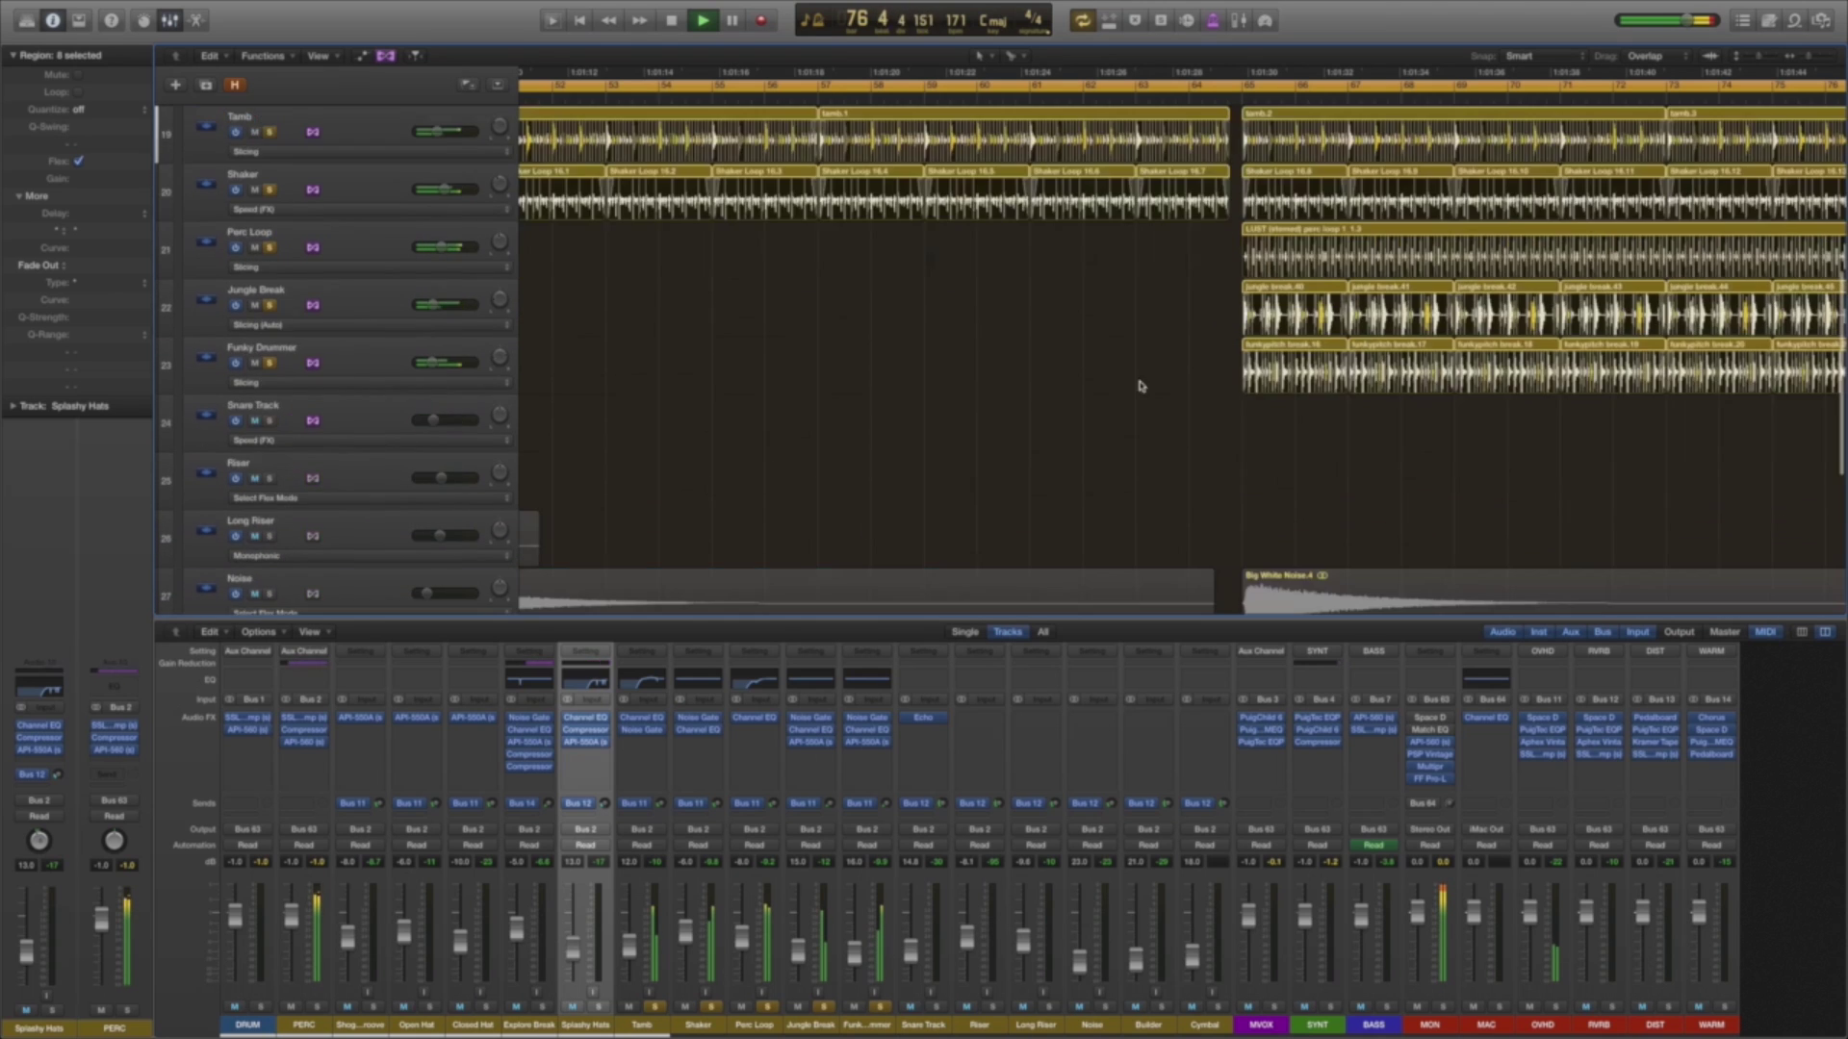
pyautogui.hscroll(-5, 785, 427)
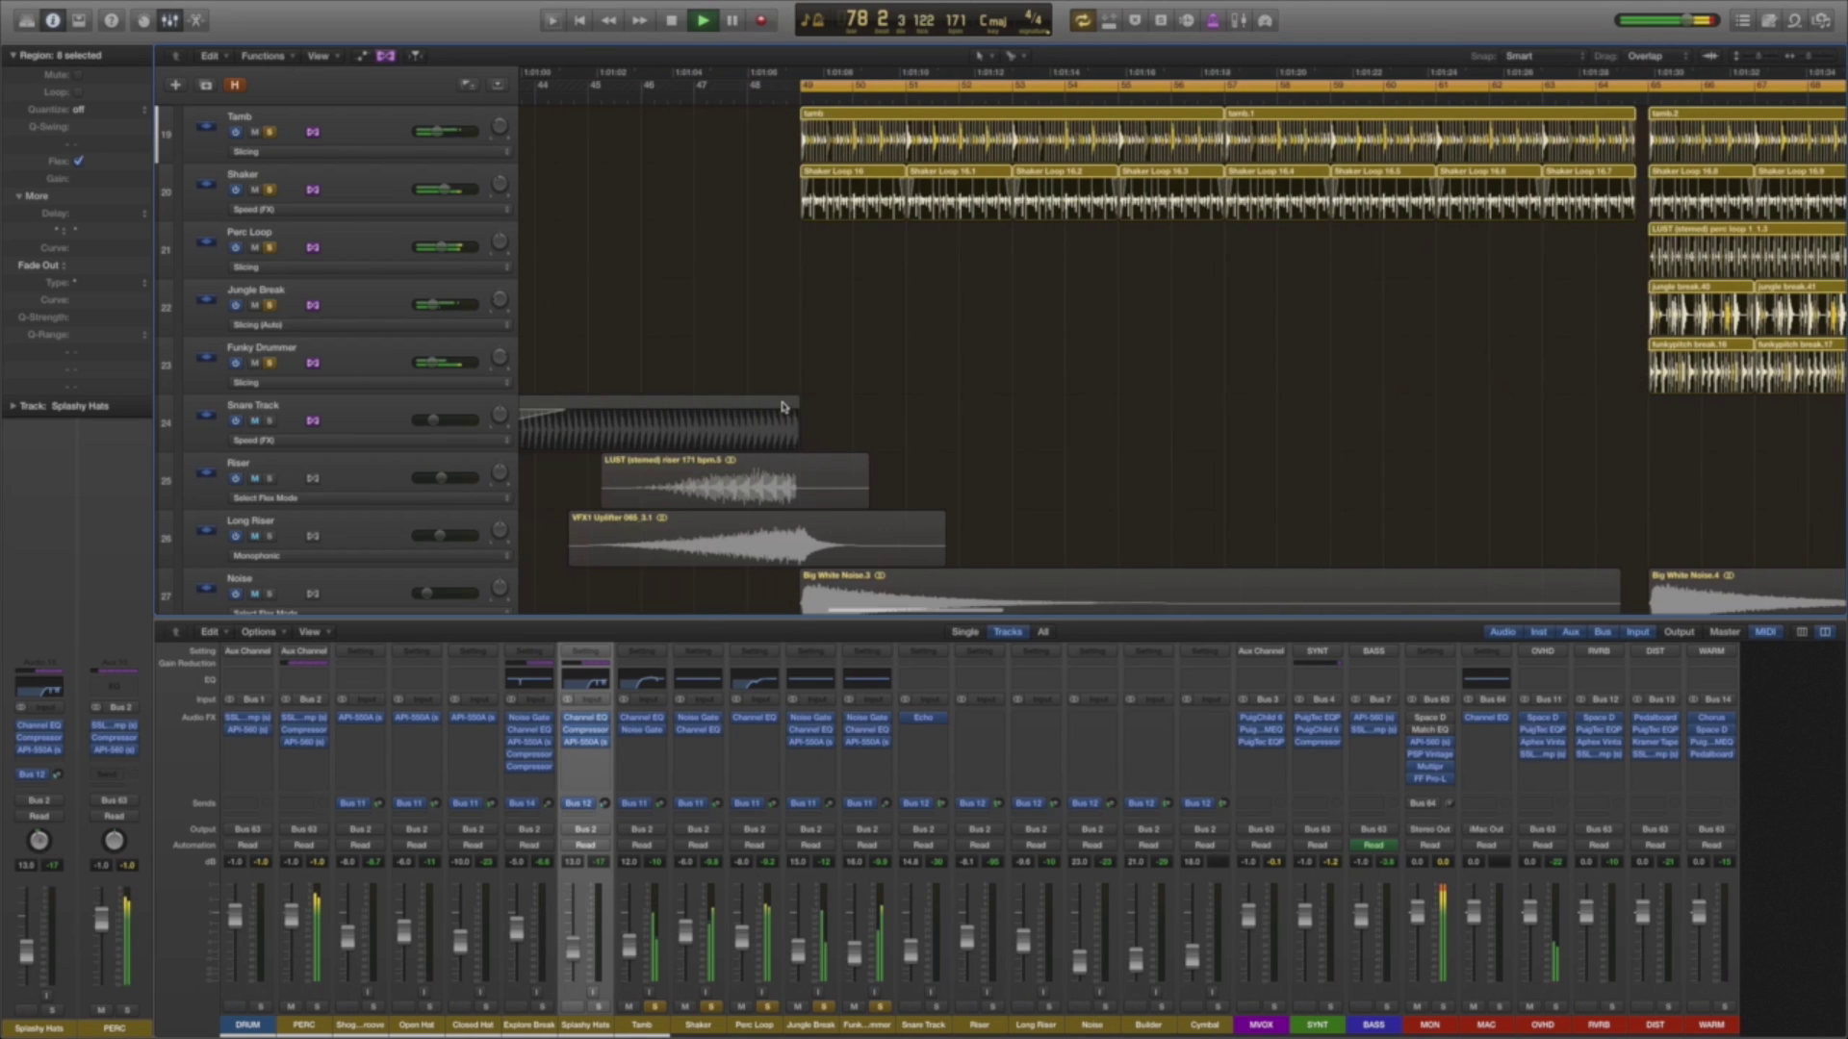
pyautogui.hscroll(-2, 569, 123)
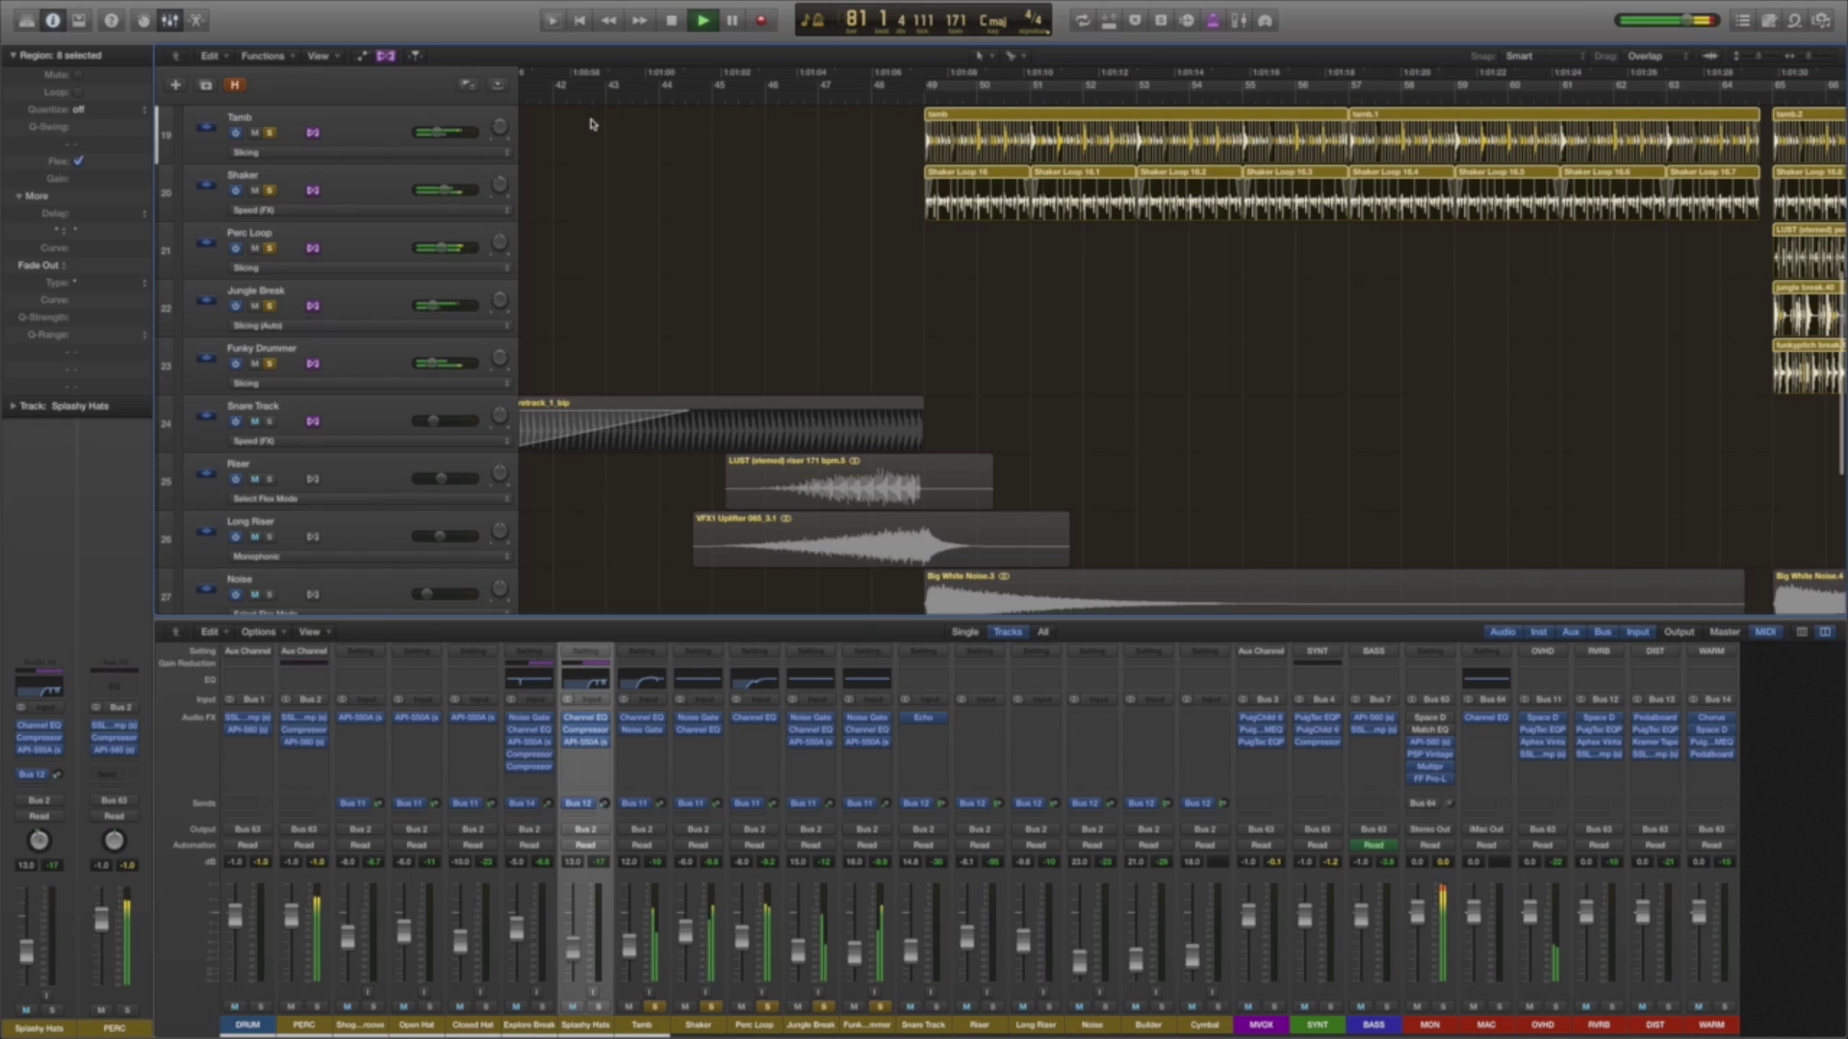
pyautogui.hscroll(-5, 610, 104)
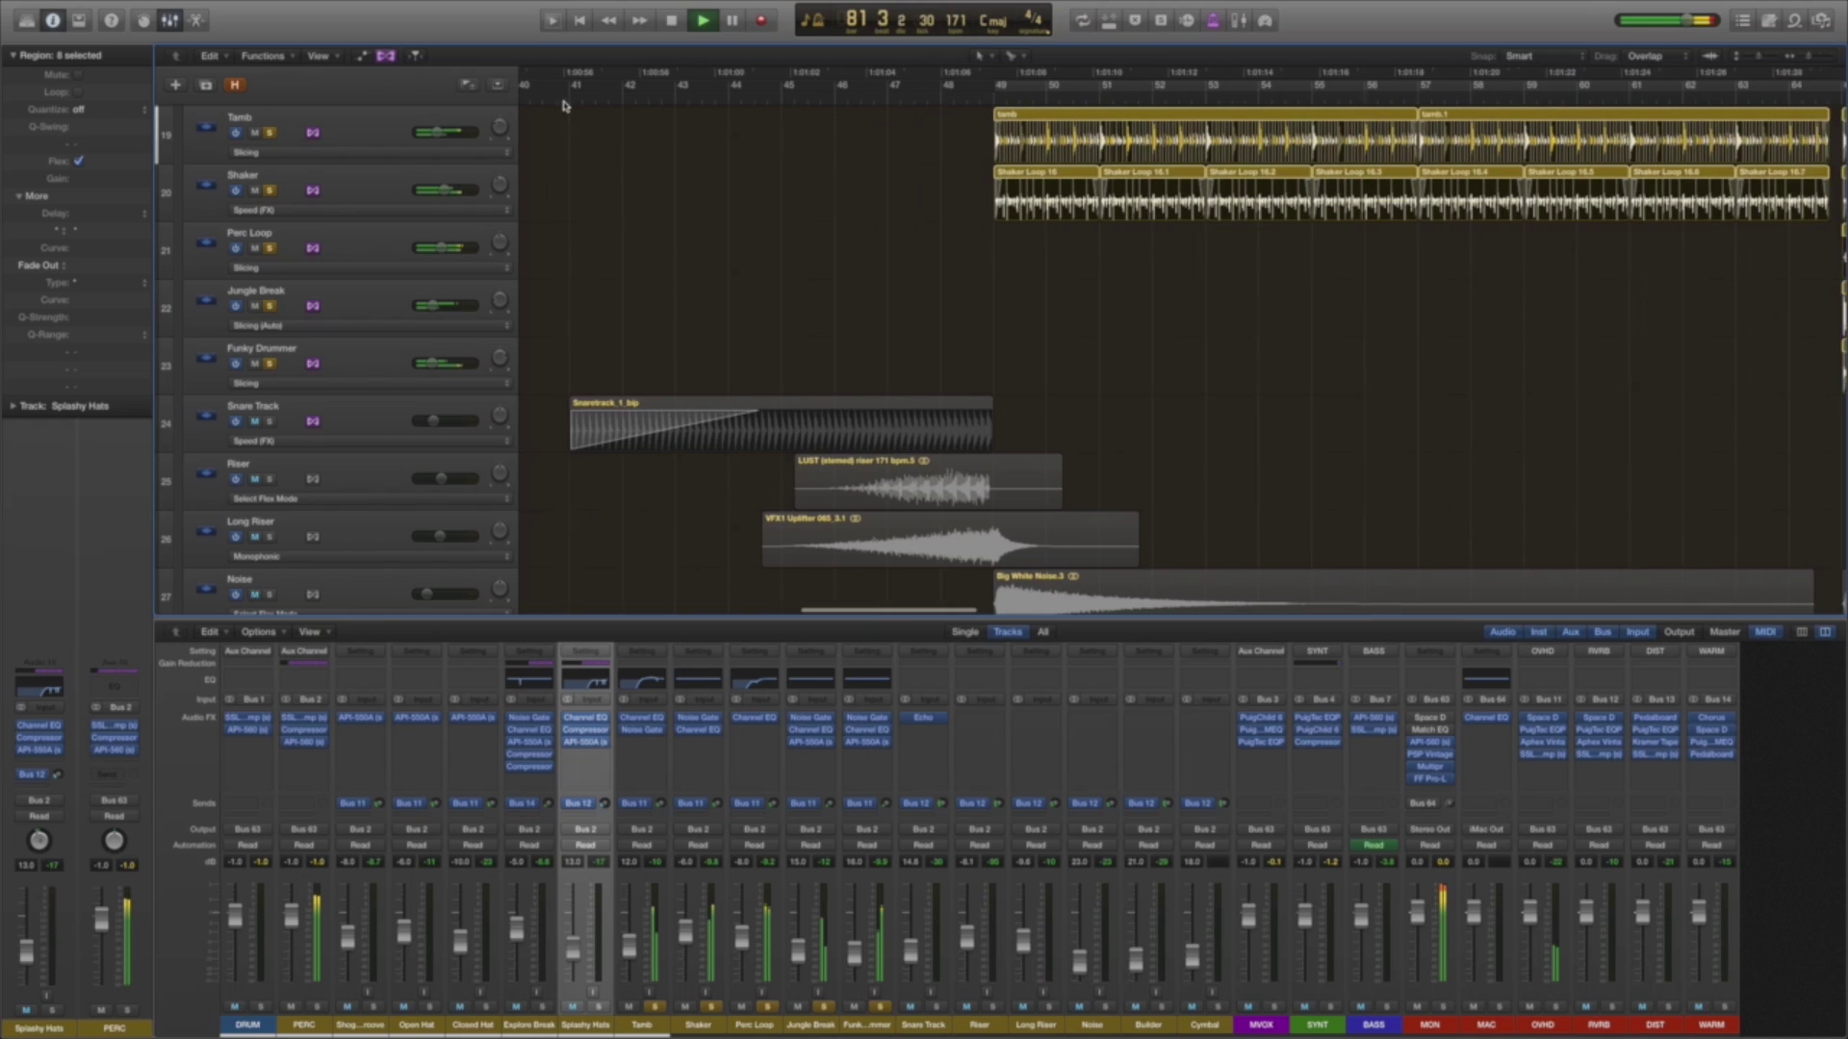
pyautogui.click(270, 422)
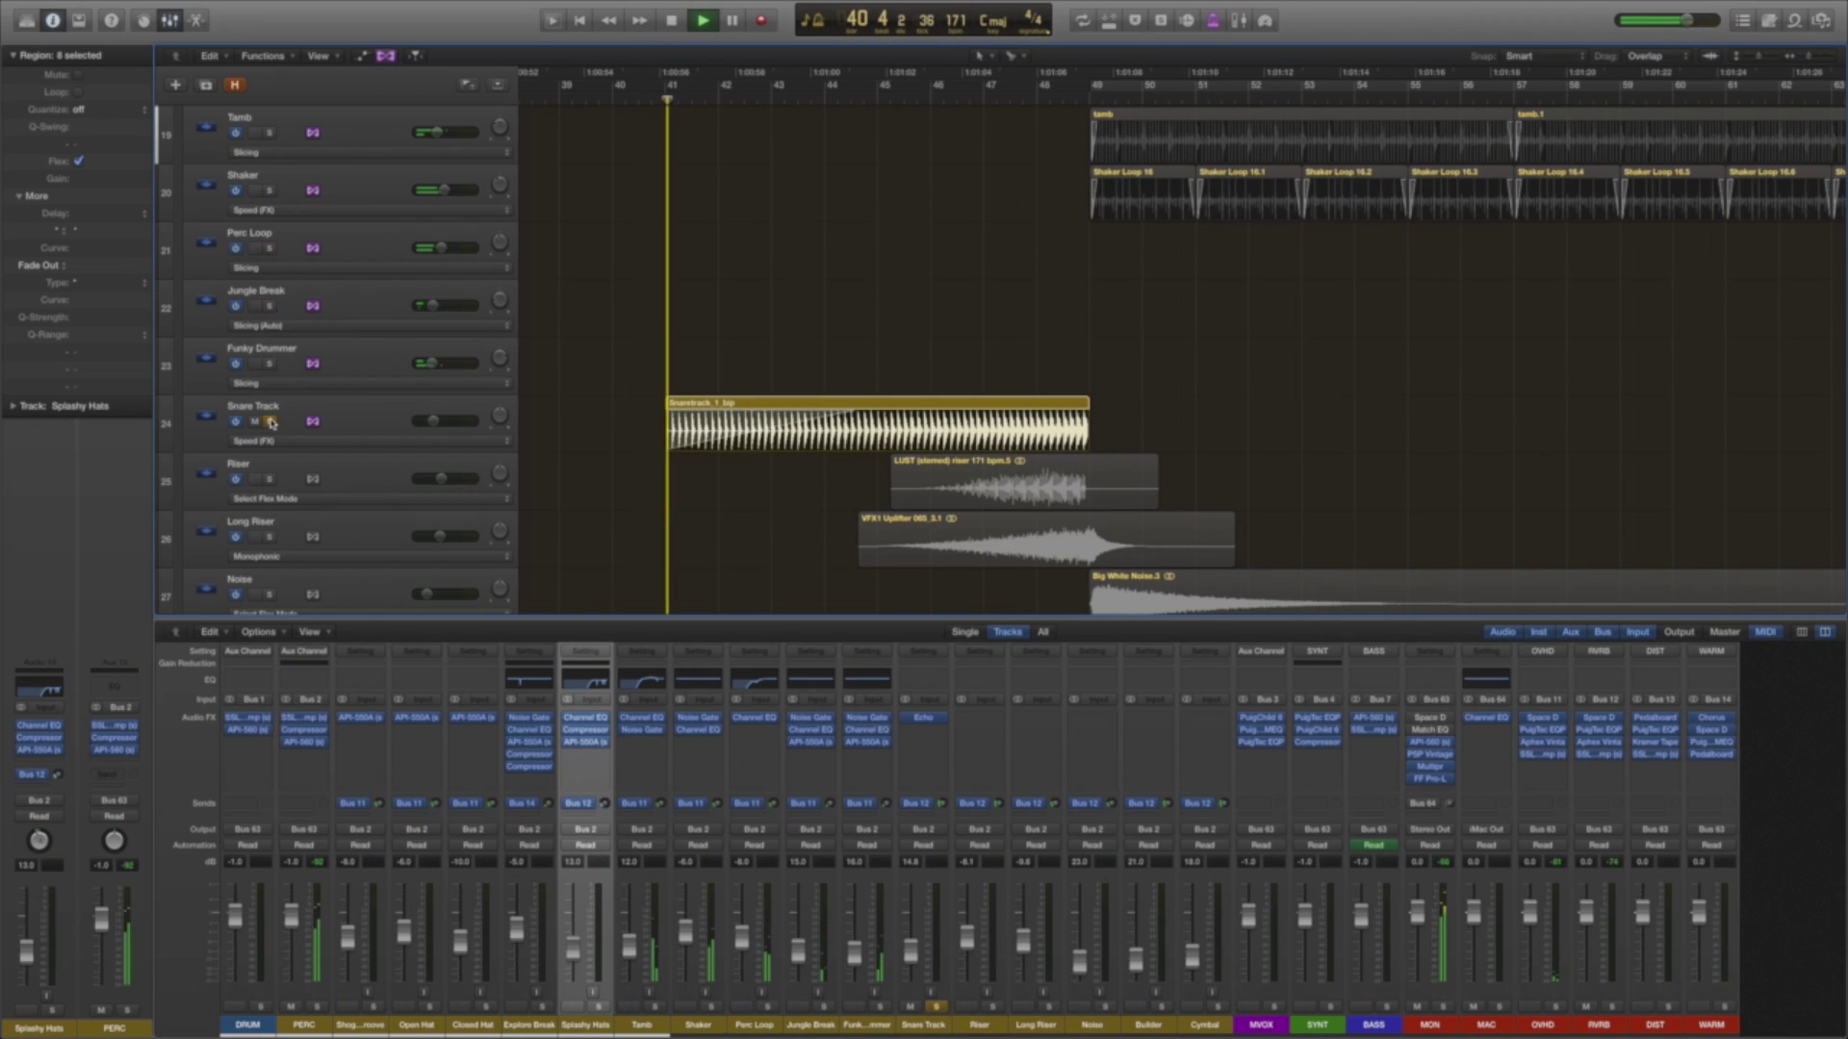
# Add the Riser, Long Riser and Noise tracks to the soloed Snare Track.
pyautogui.click(271, 479)
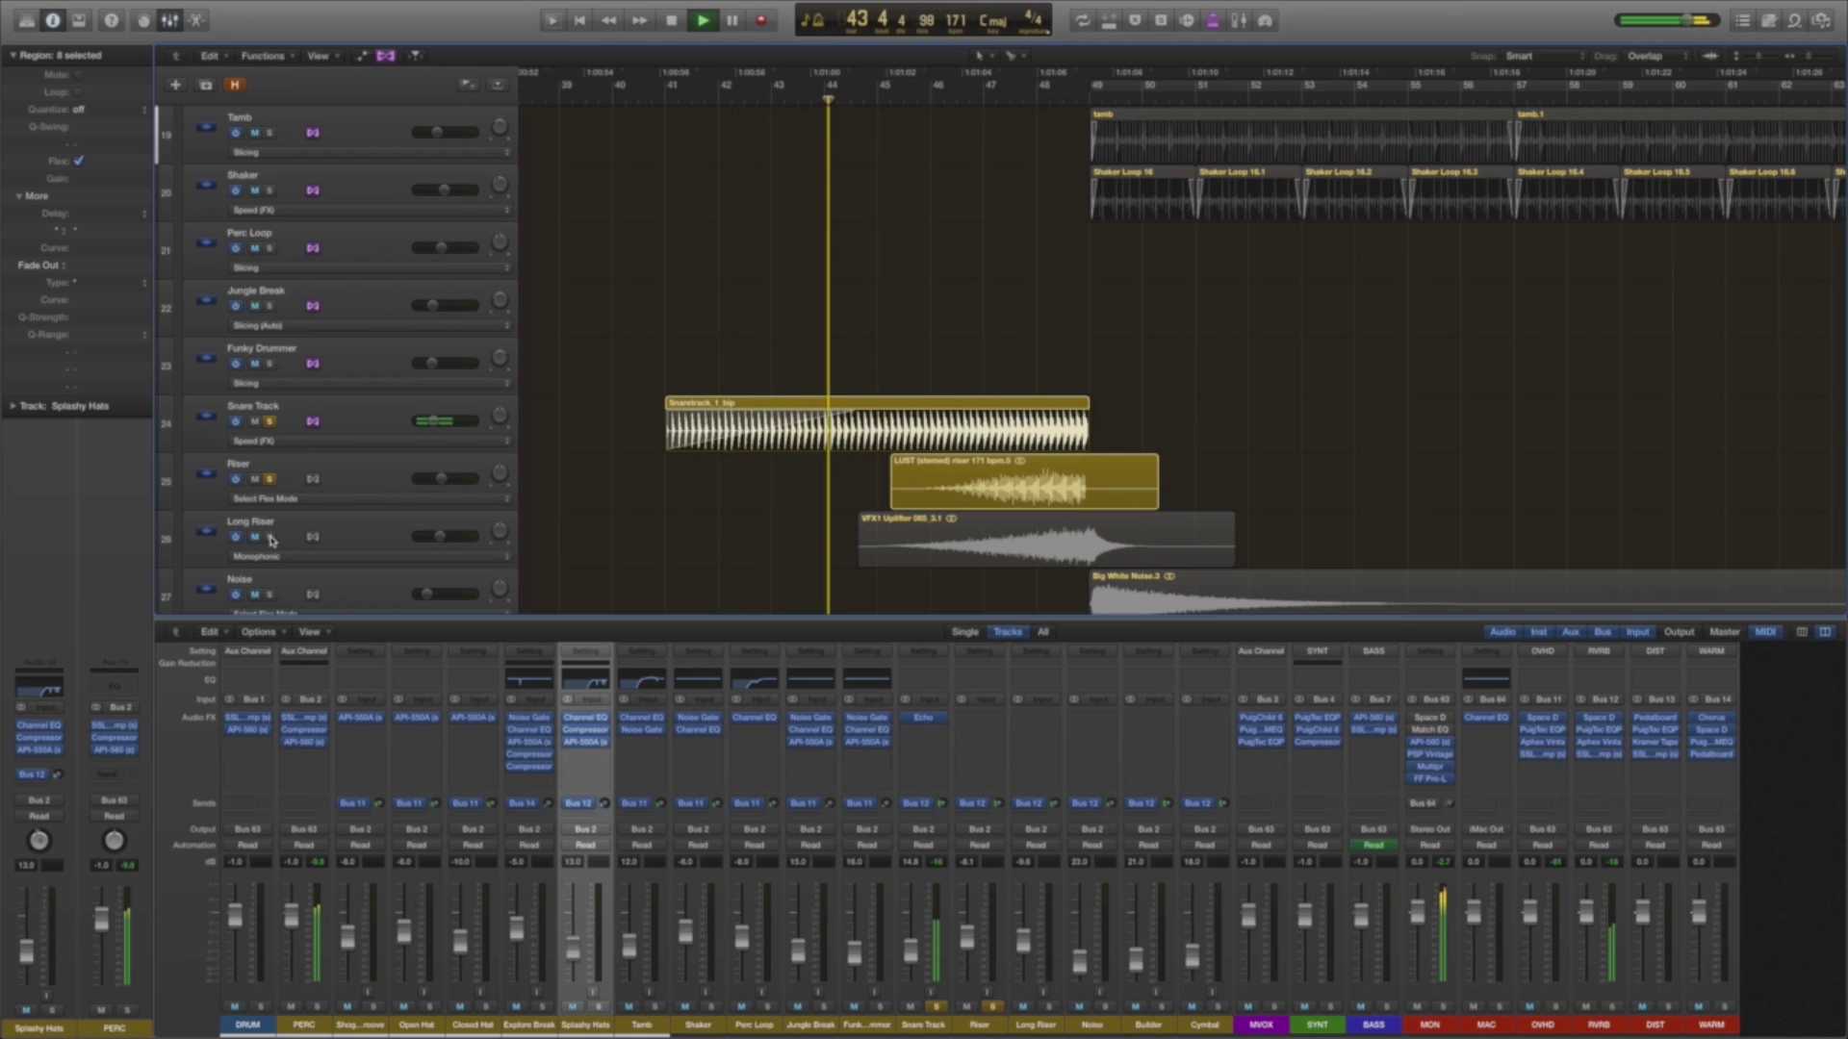
pyautogui.click(270, 537)
pyautogui.scroll(-1, 271, 543)
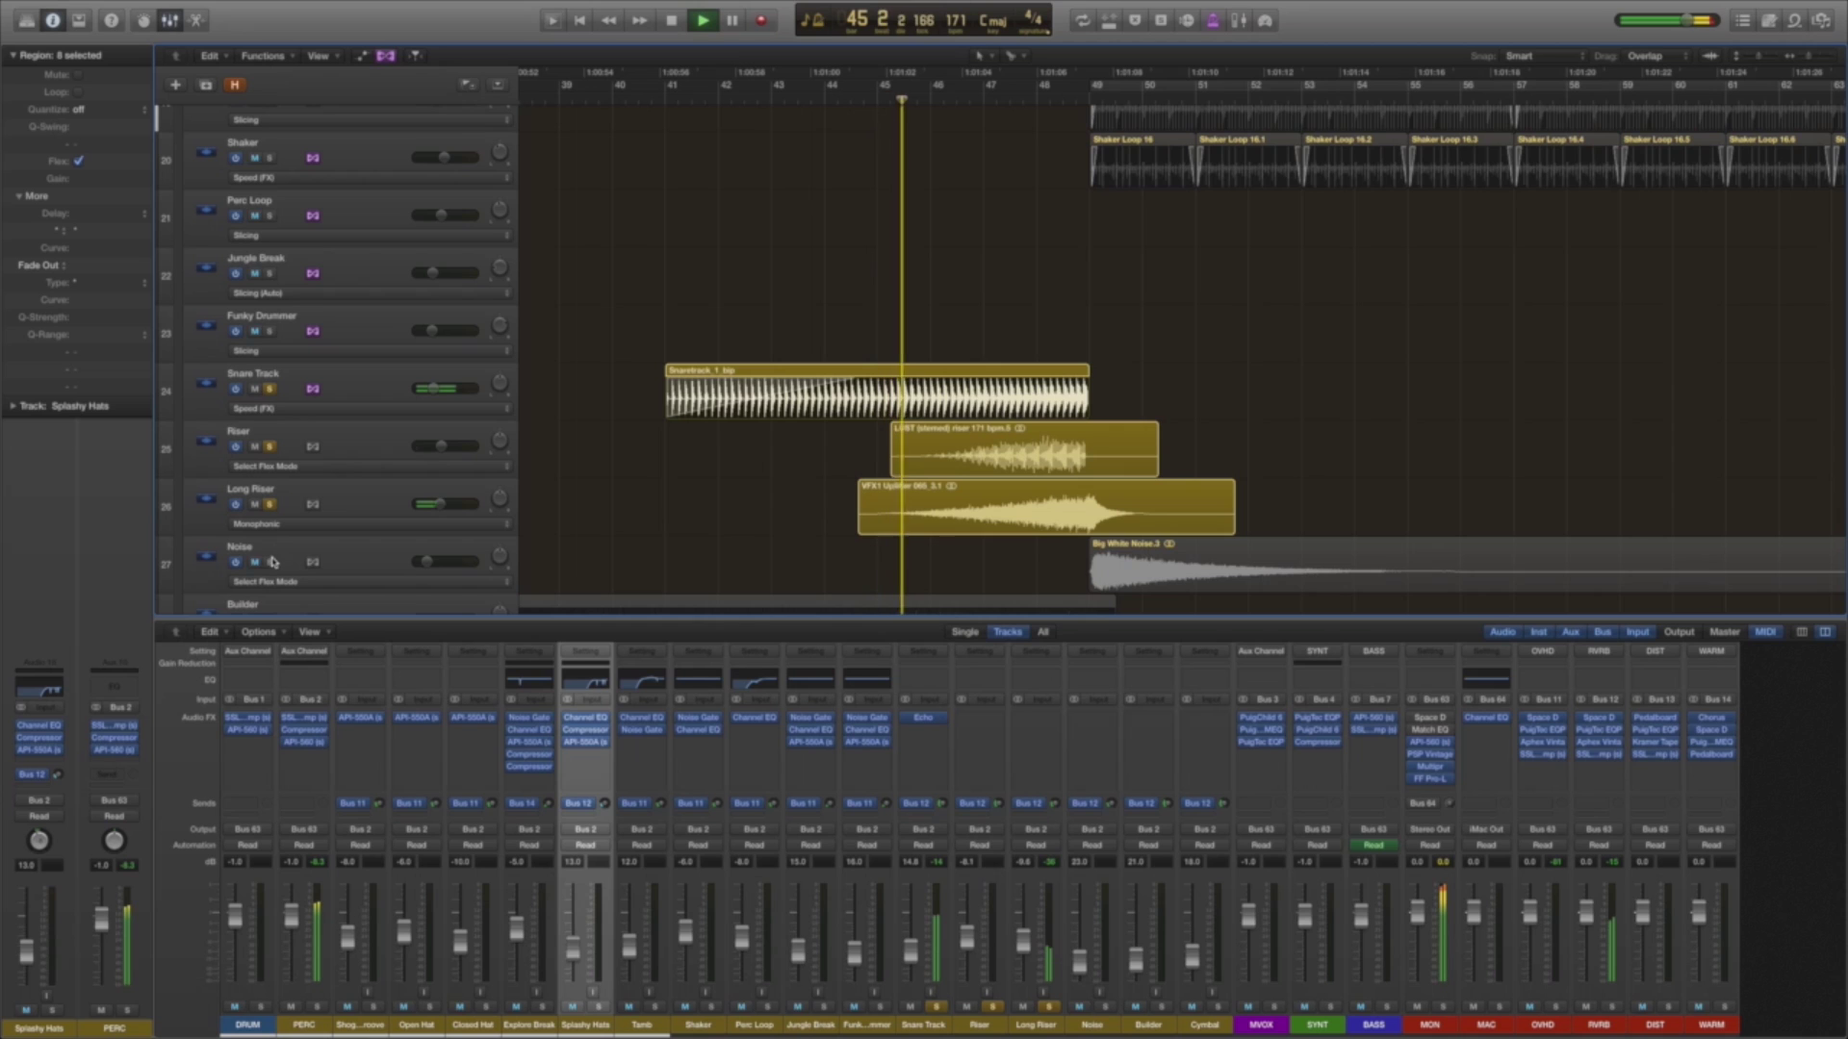
pyautogui.click(270, 562)
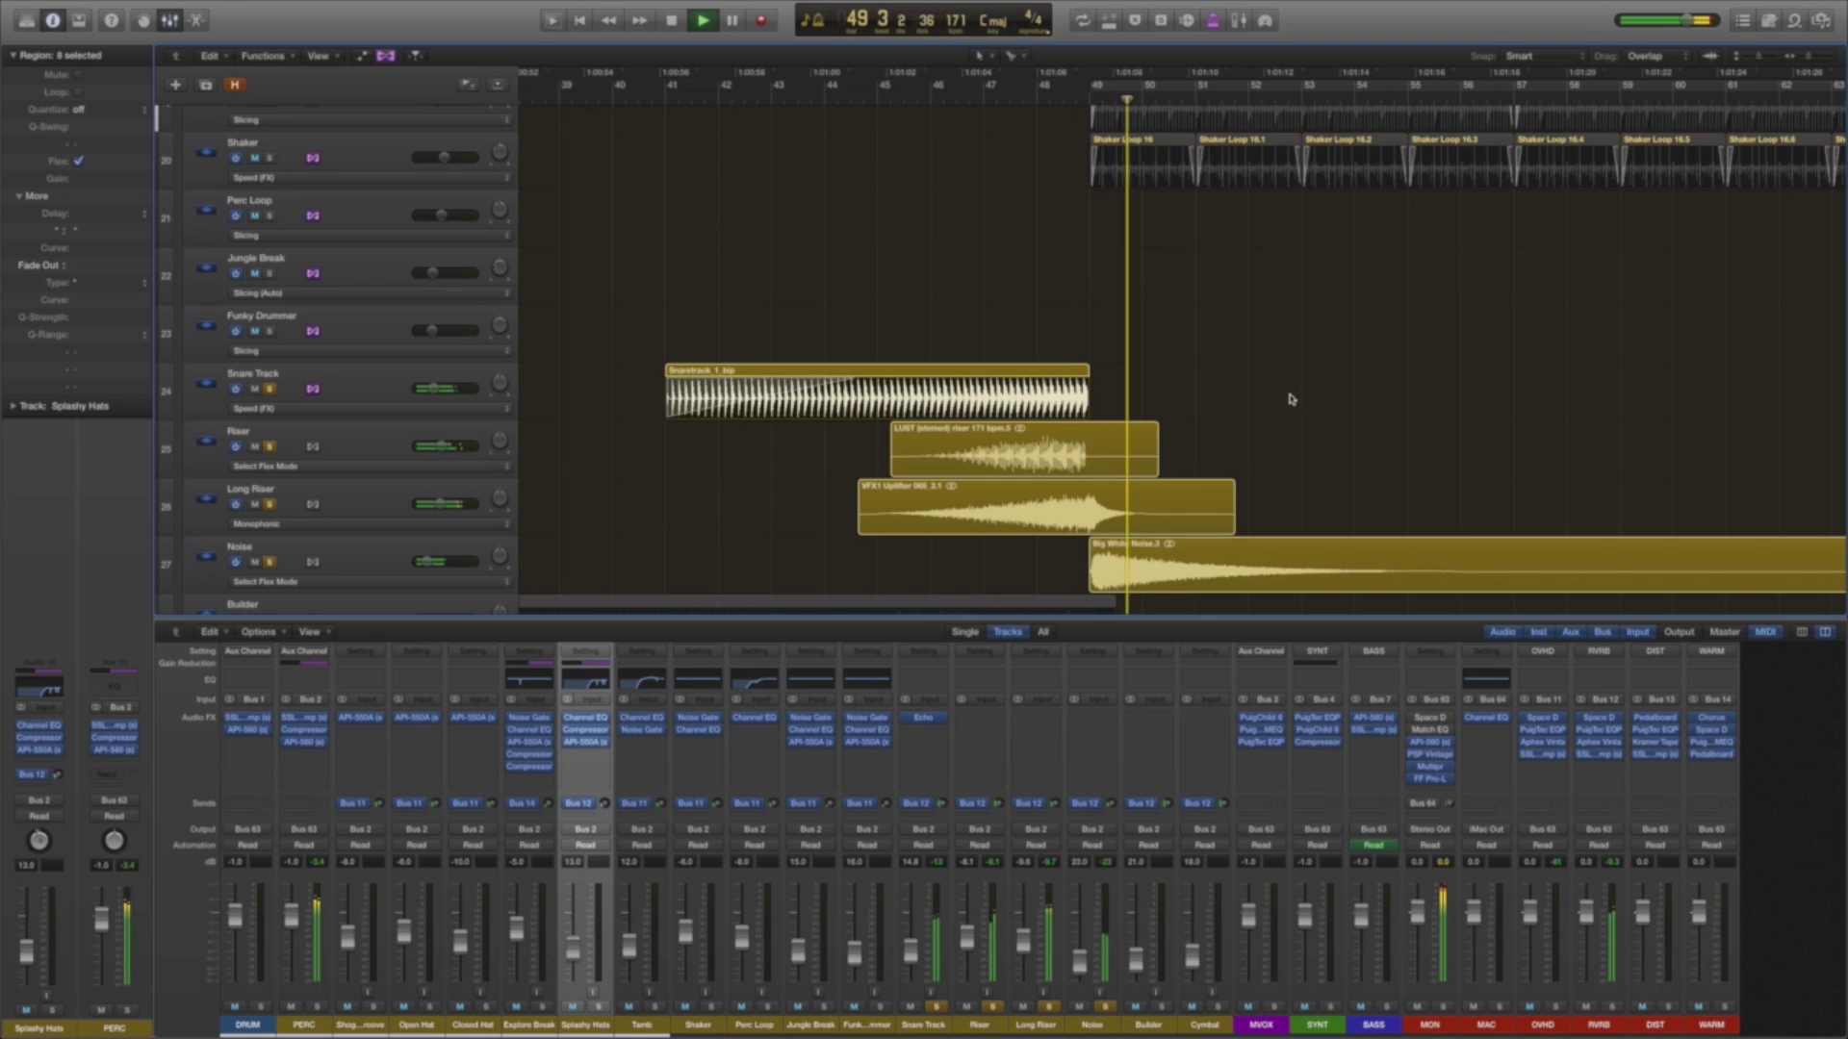
# Solo the whole DRUM and PERC stacks, turn cycling back on and clear the individual solos on the snare, riser and noise tracks.
pyautogui.click(259, 1008)
pyautogui.click(317, 1008)
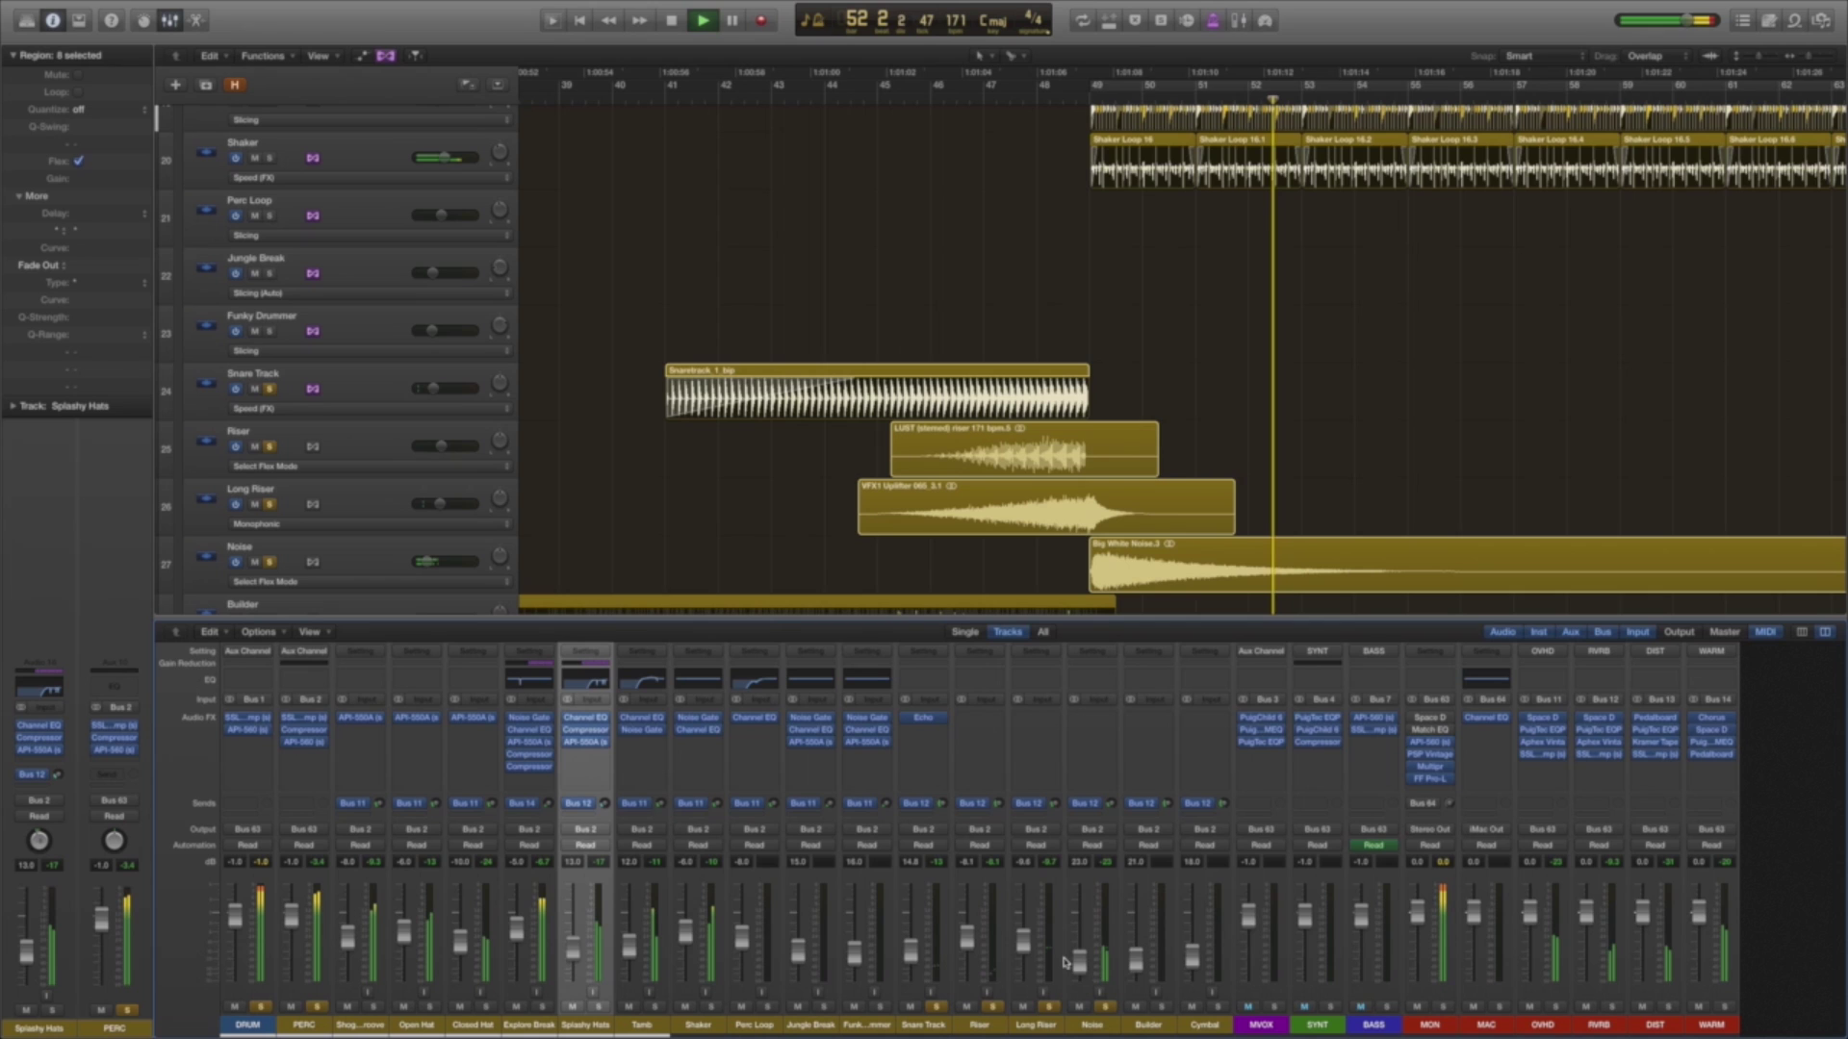
pyautogui.press('c')
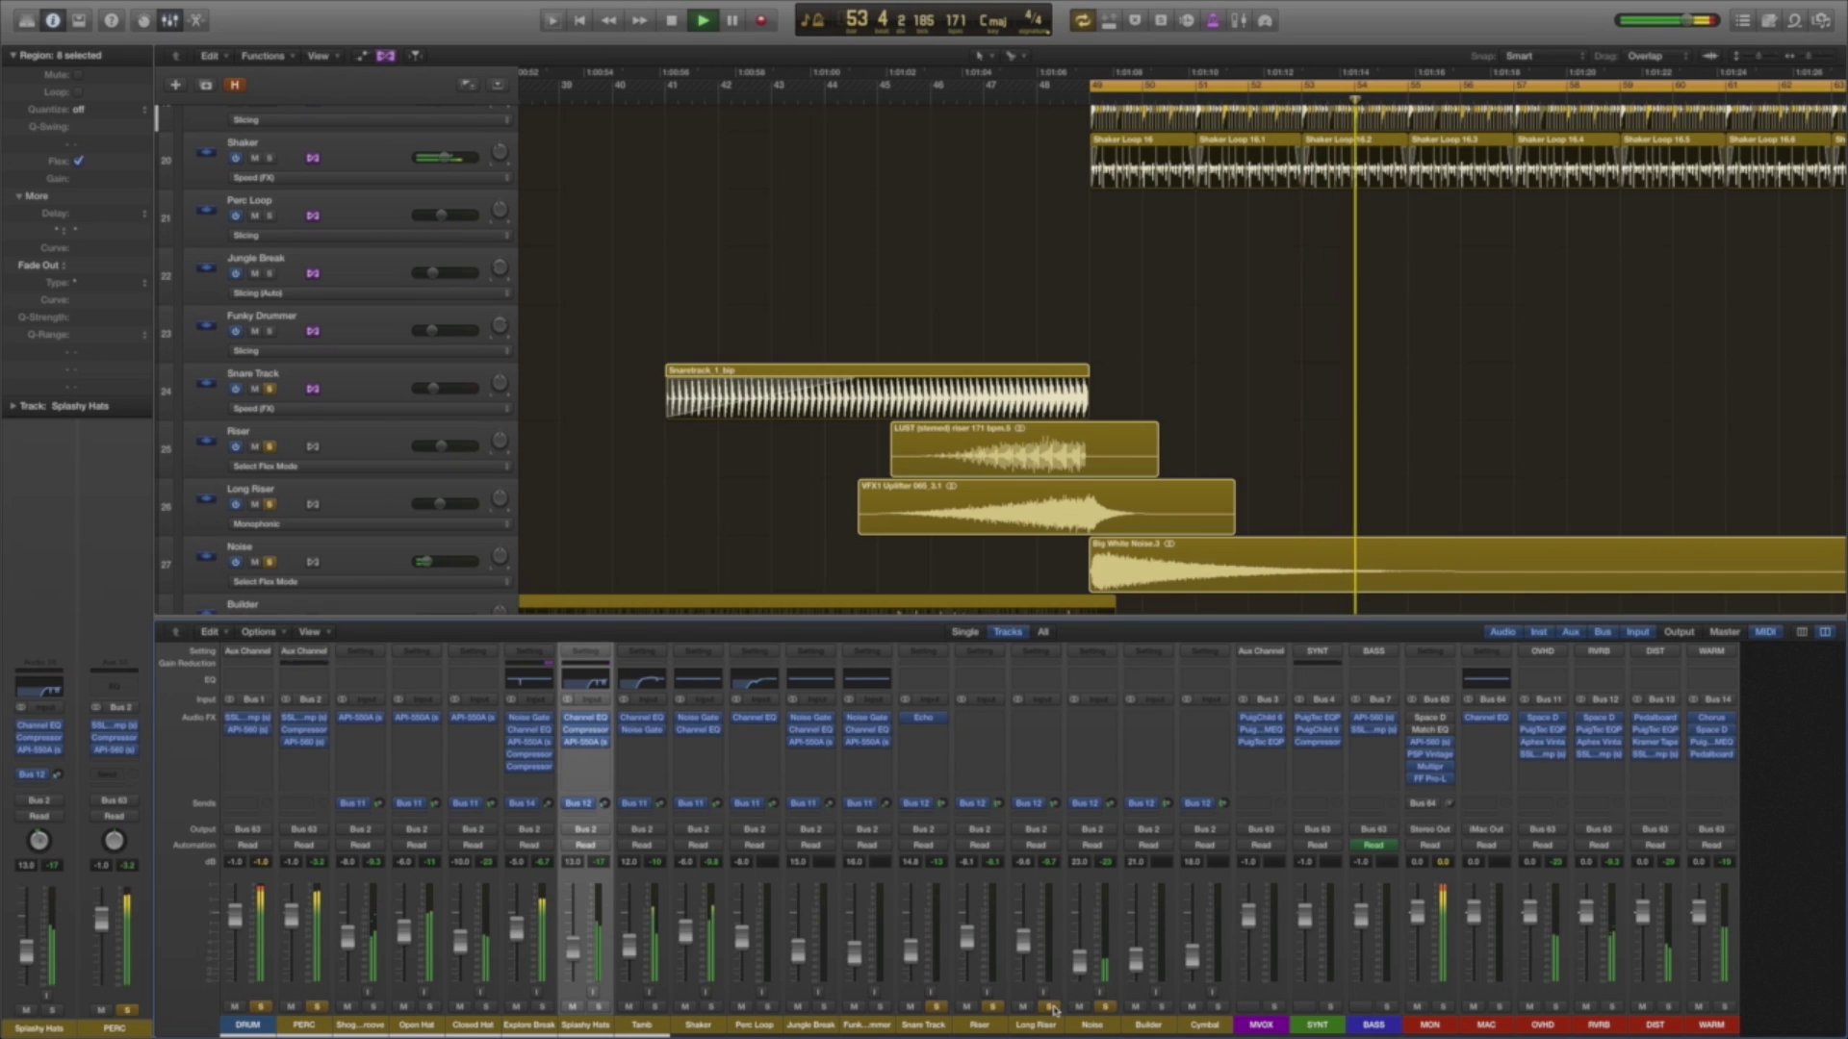
pyautogui.click(992, 1008)
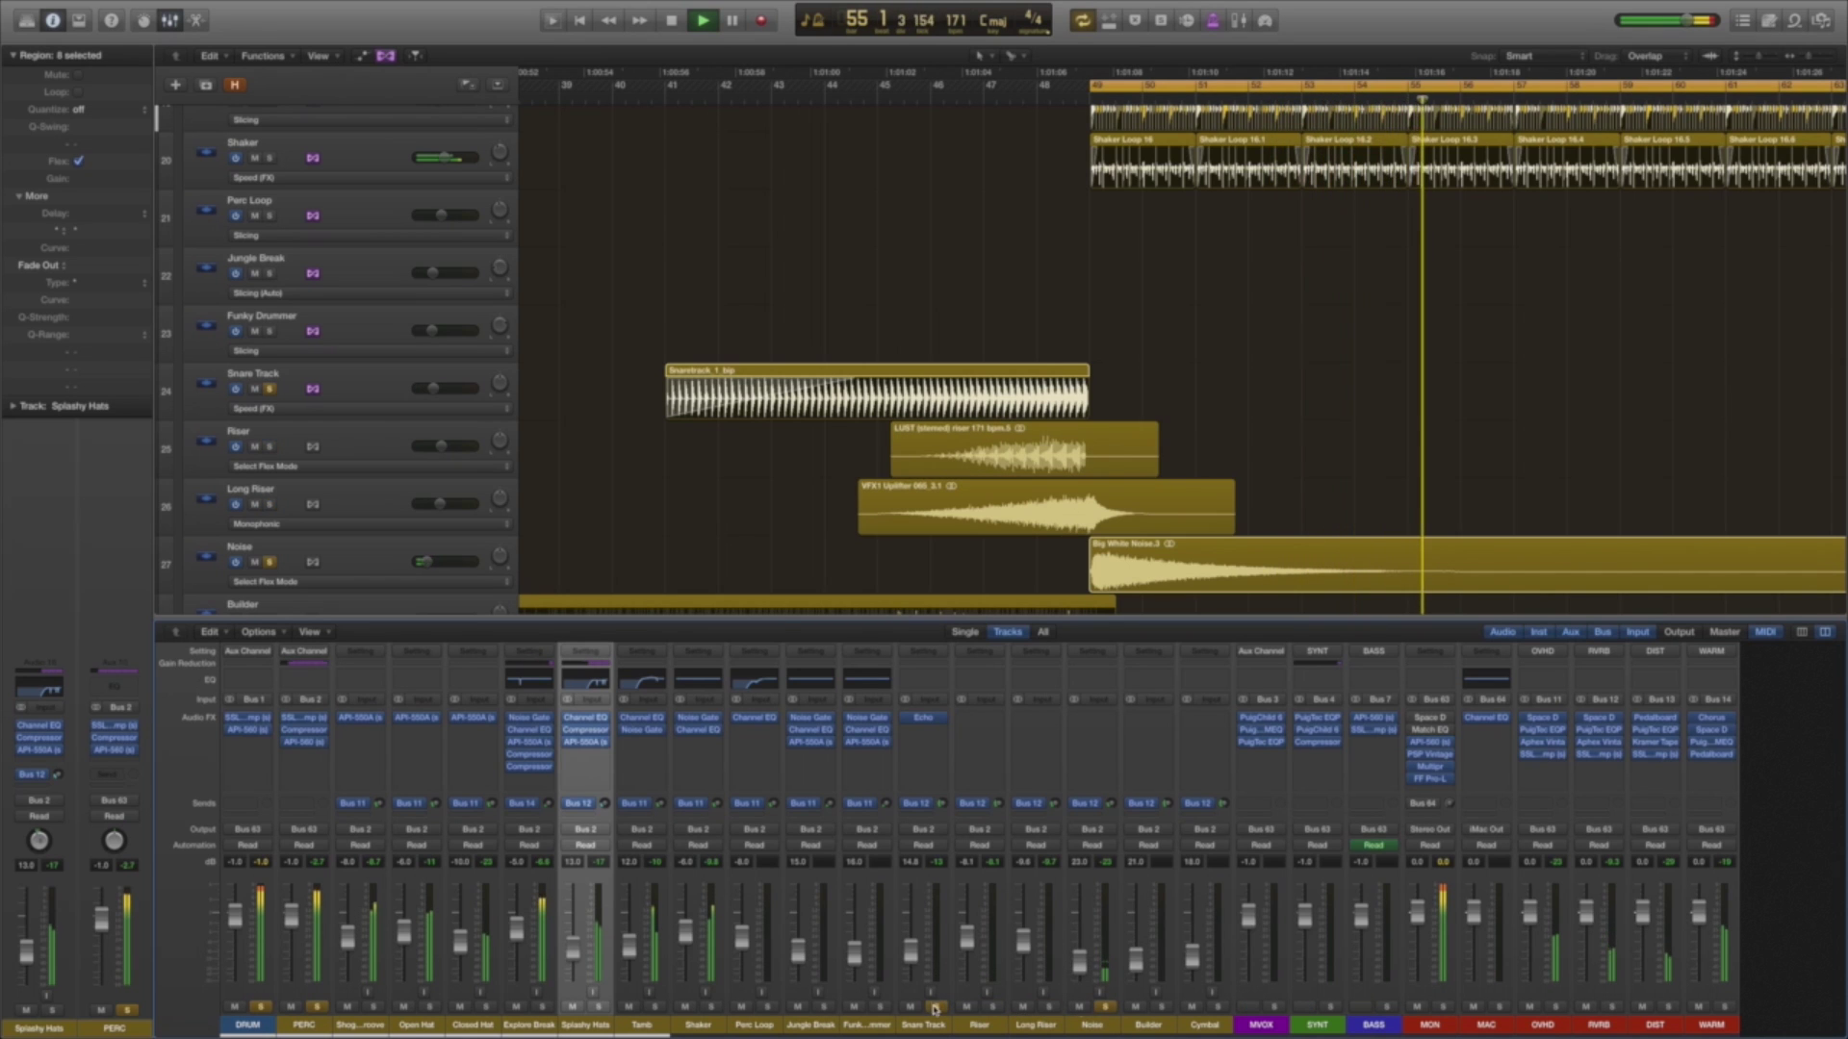
# Zoom out the arrangement and shrink the track heights to examine how the PERC layers line up below the DRUM stack.
pyautogui.click(1805, 58)
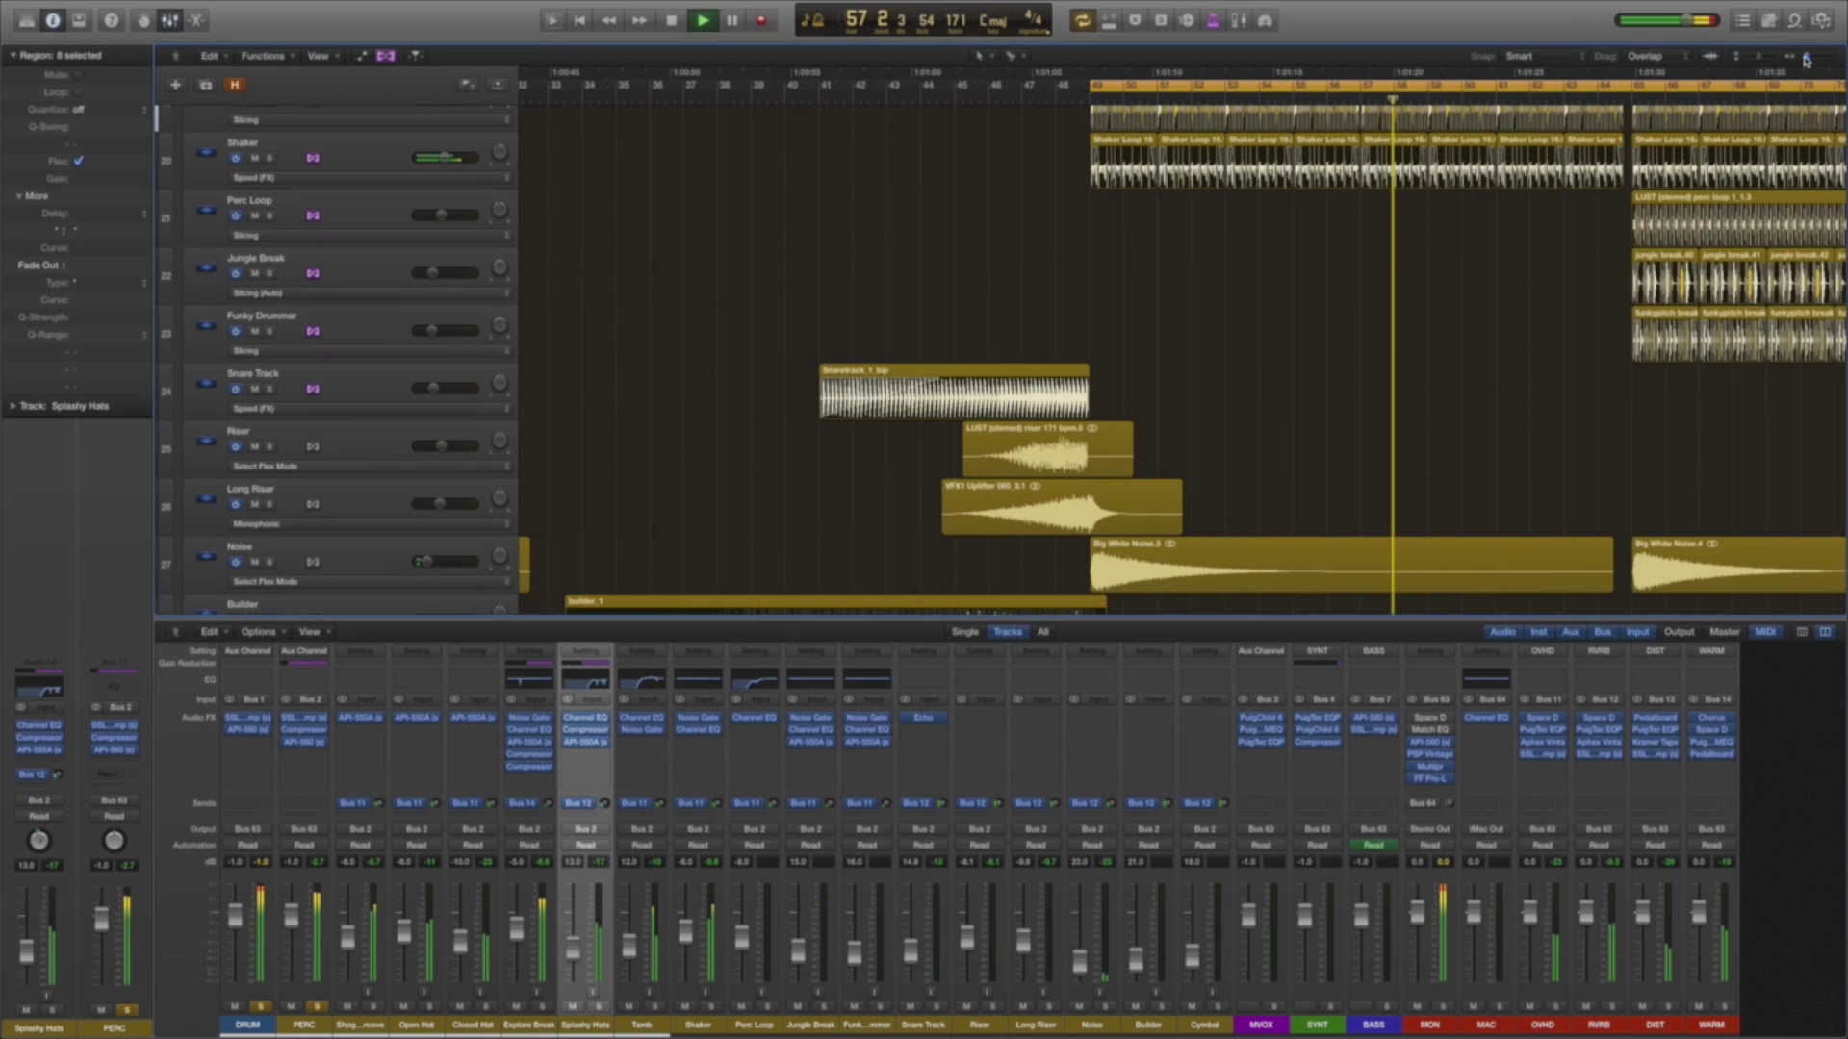
pyautogui.click(1754, 56)
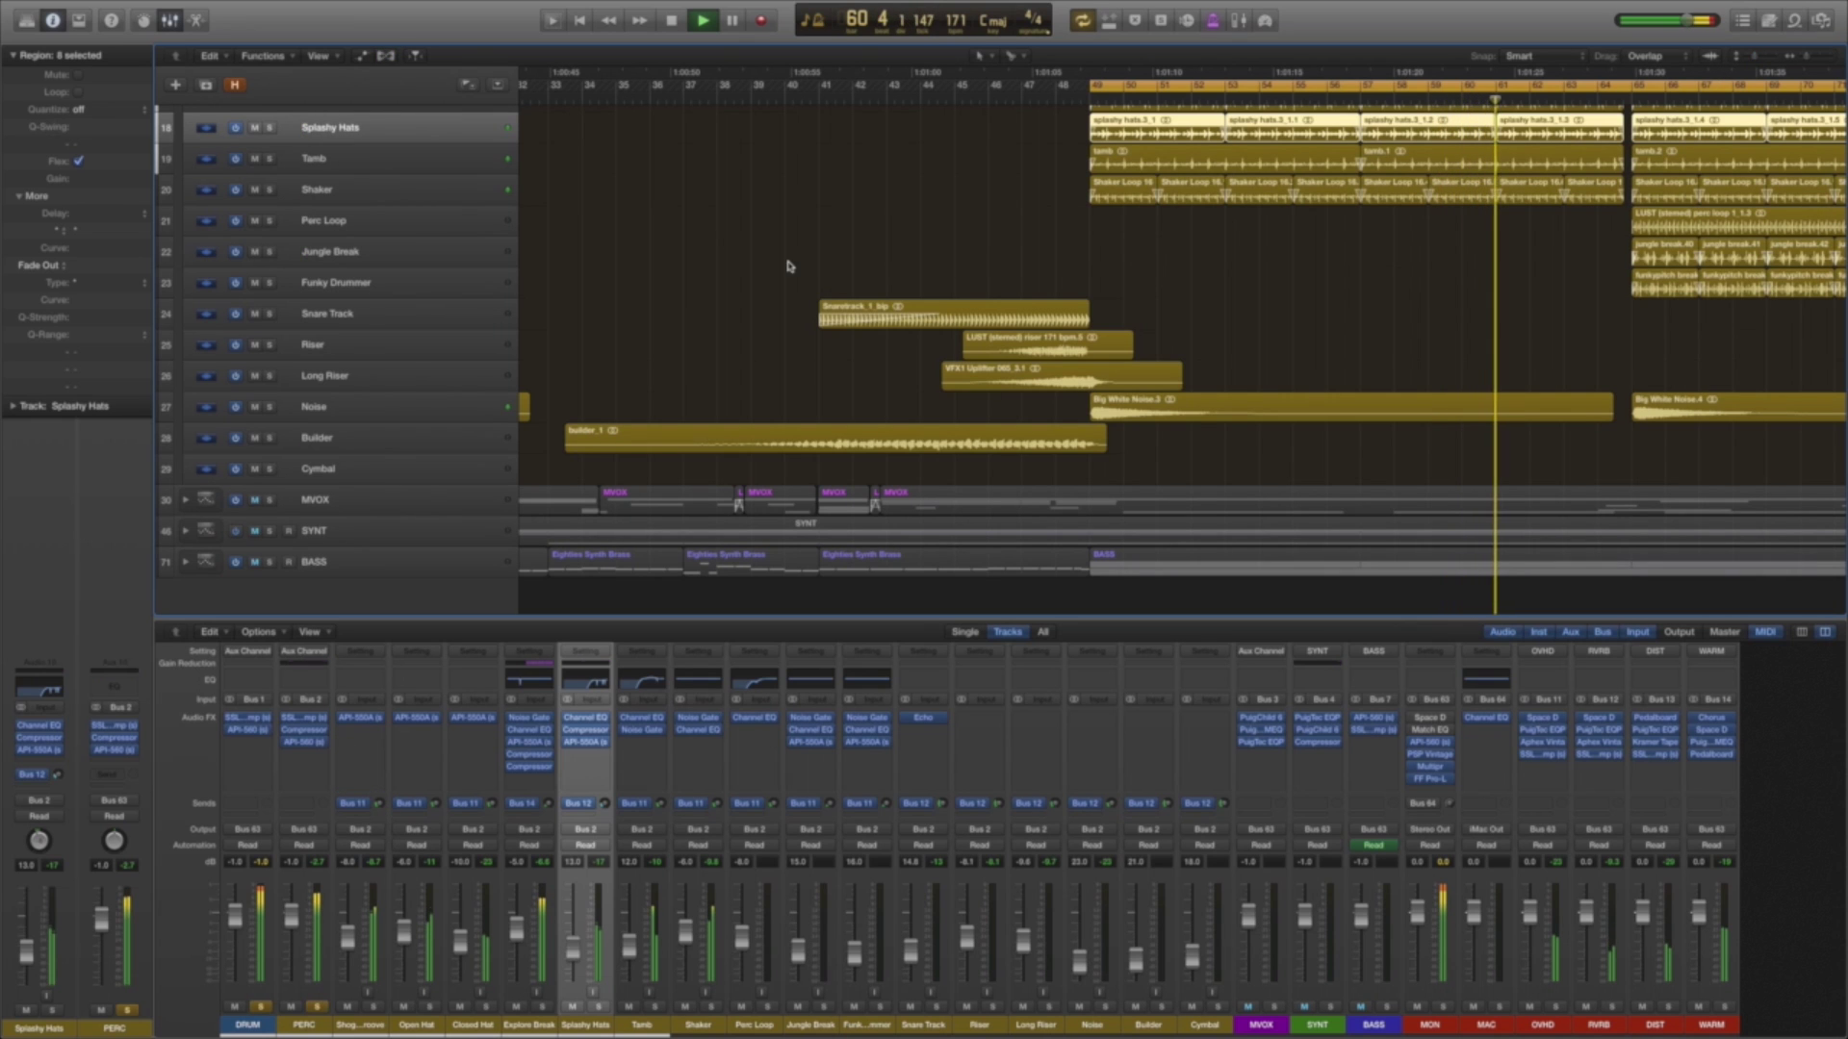
pyautogui.scroll(1, 1048, 250)
pyautogui.scroll(5, 1046, 253)
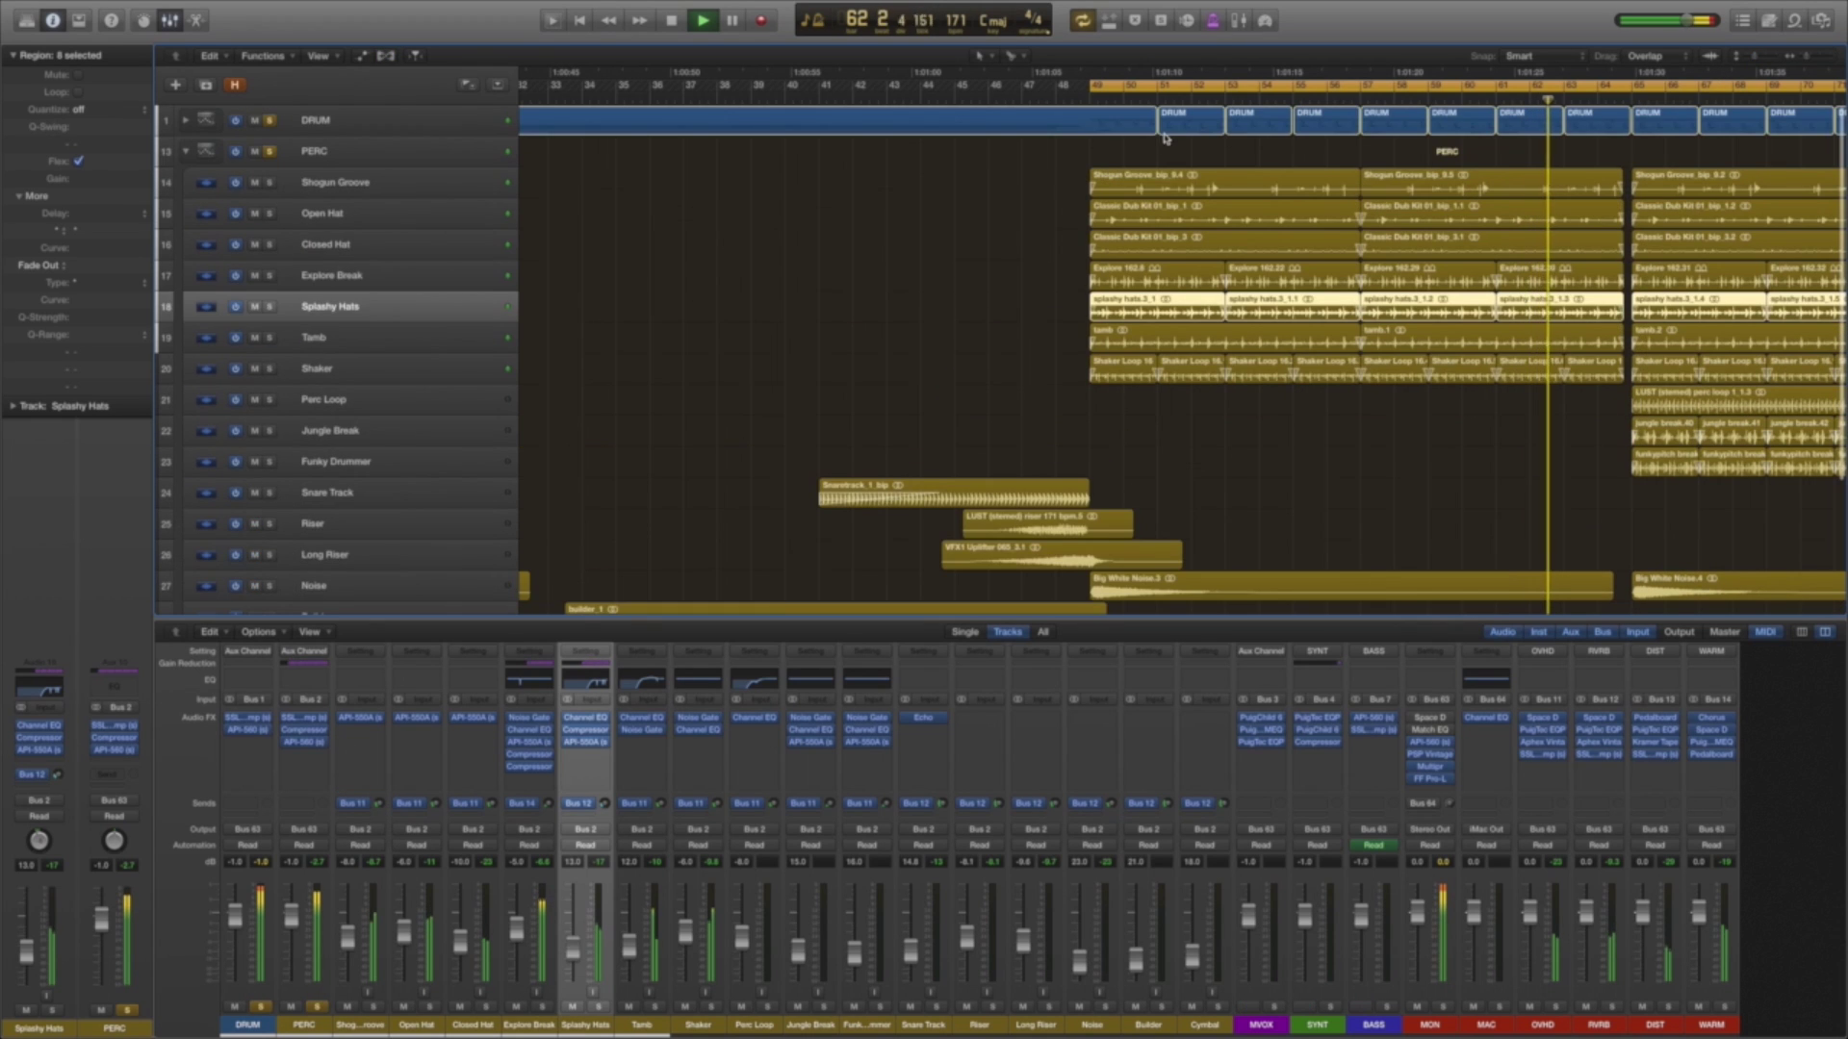
pyautogui.scroll(-2, 1088, 233)
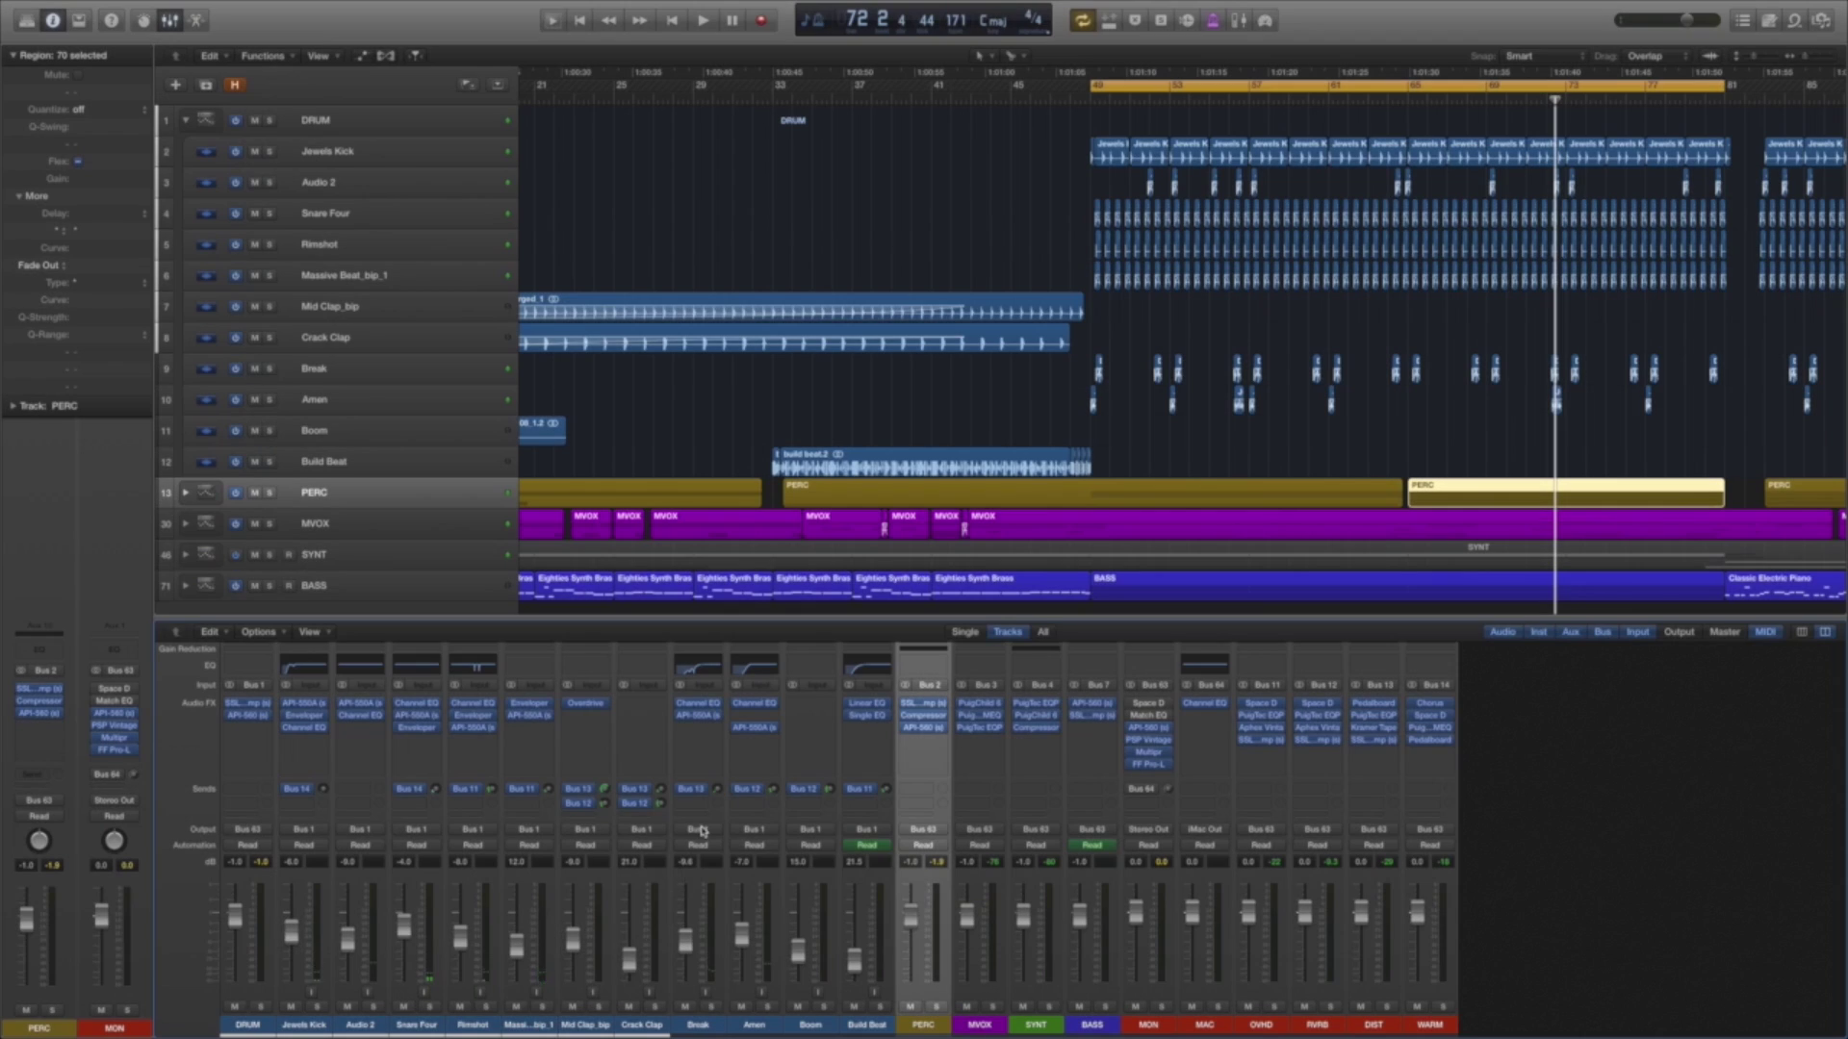
# Play the cycle with the DRUM stack soloed and examine the Channel EQ curve on the Jewels Kick track, closing the plug-in when done.
pyautogui.press('space')
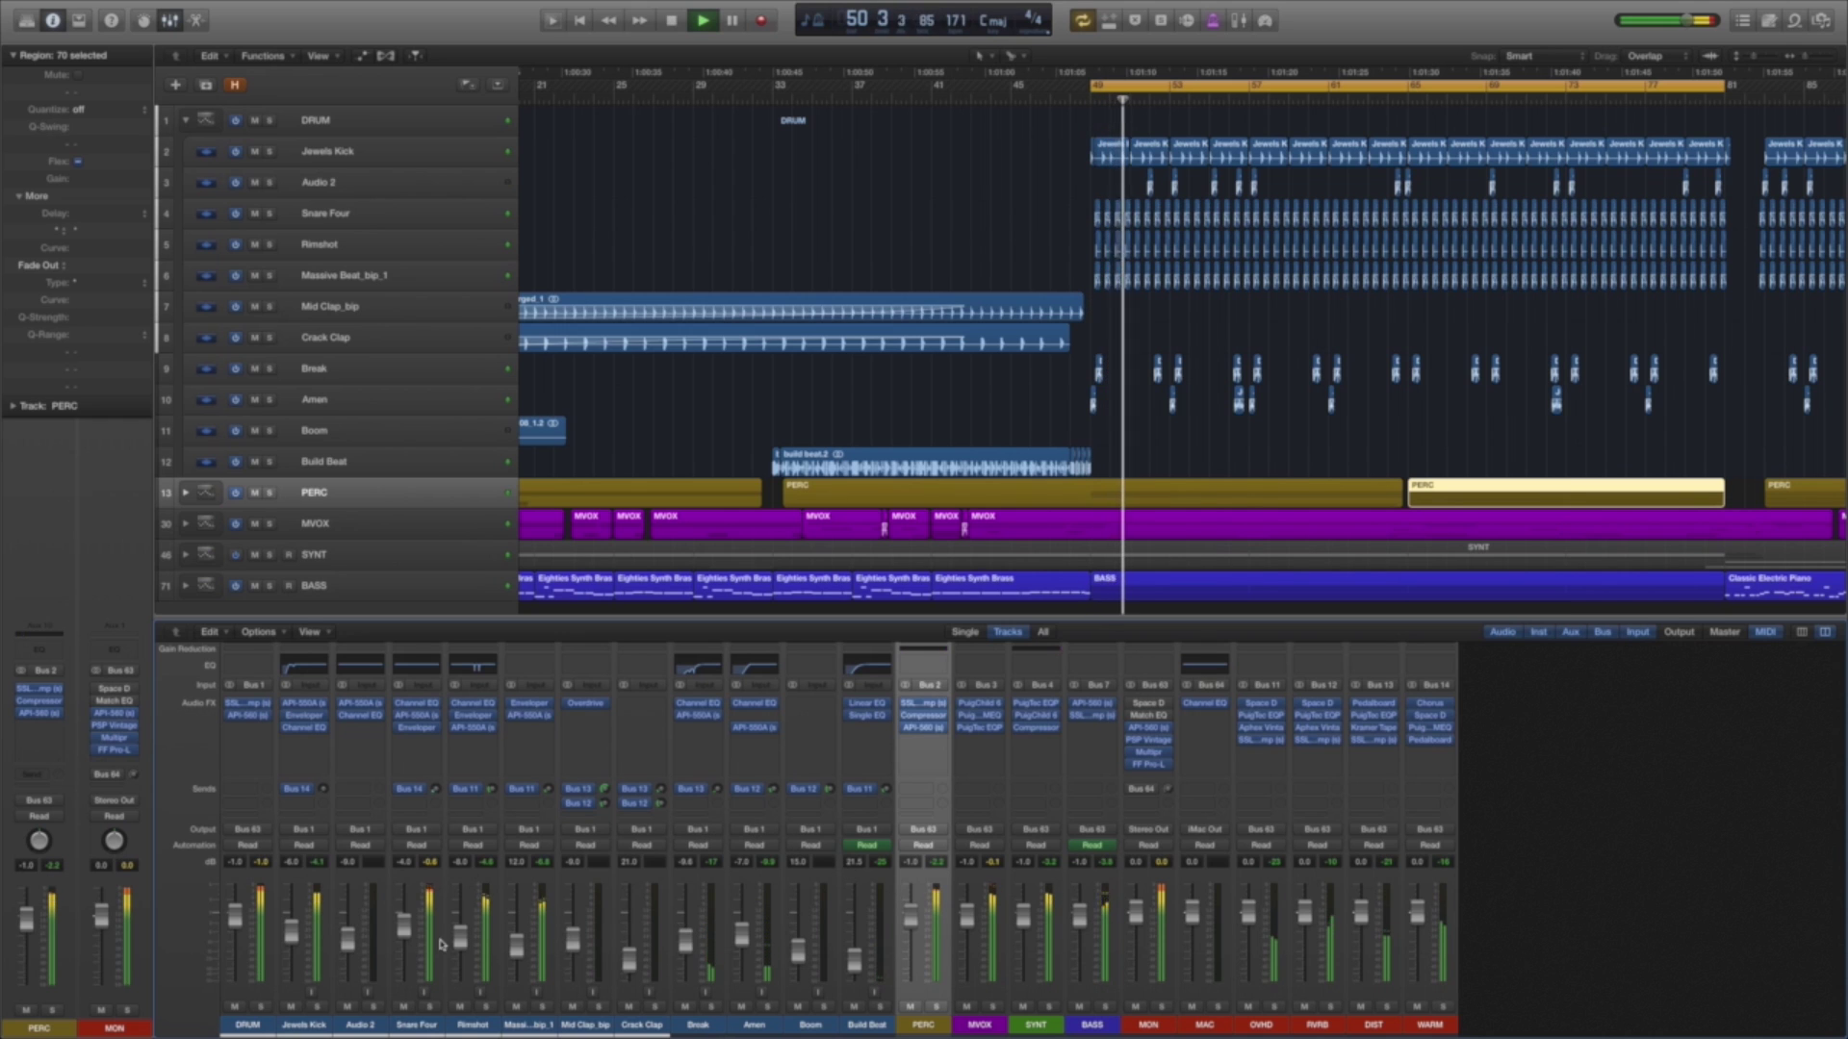
pyautogui.click(262, 1008)
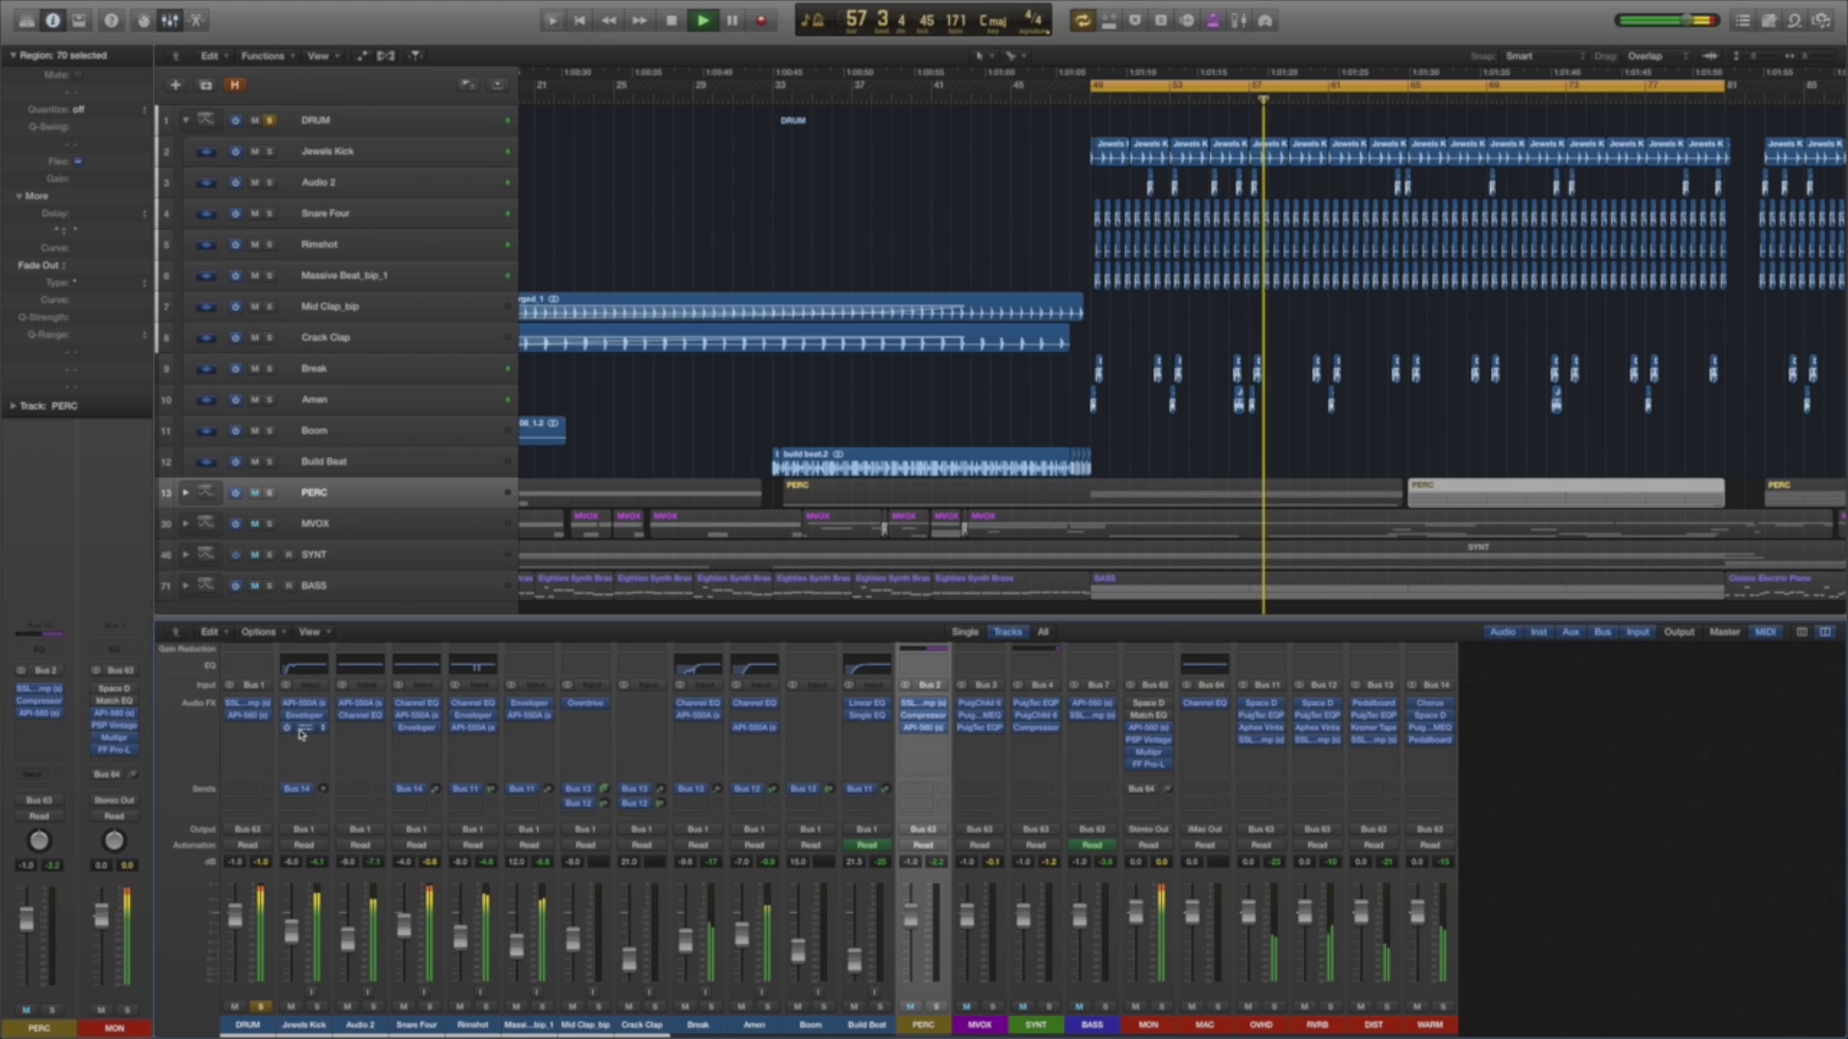
pyautogui.press('e')
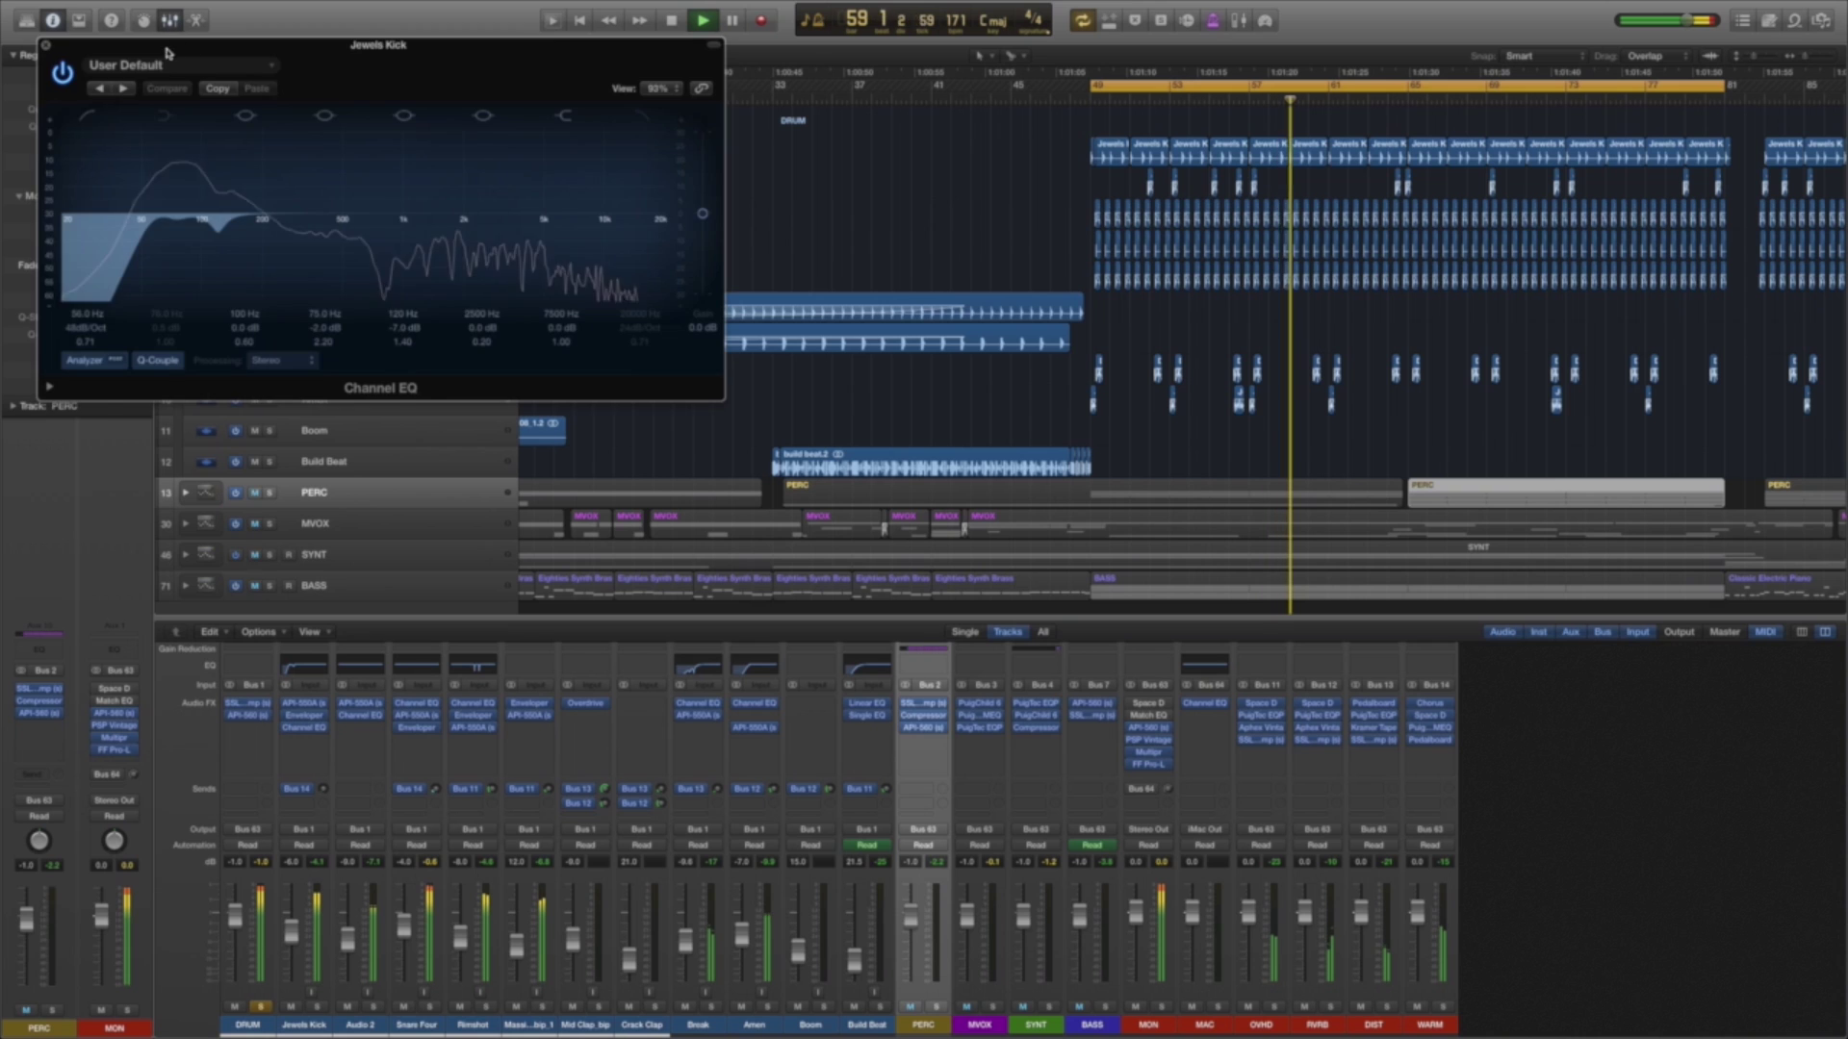
pyautogui.moveTo(198, 67); pyautogui.dragTo(441, 126)
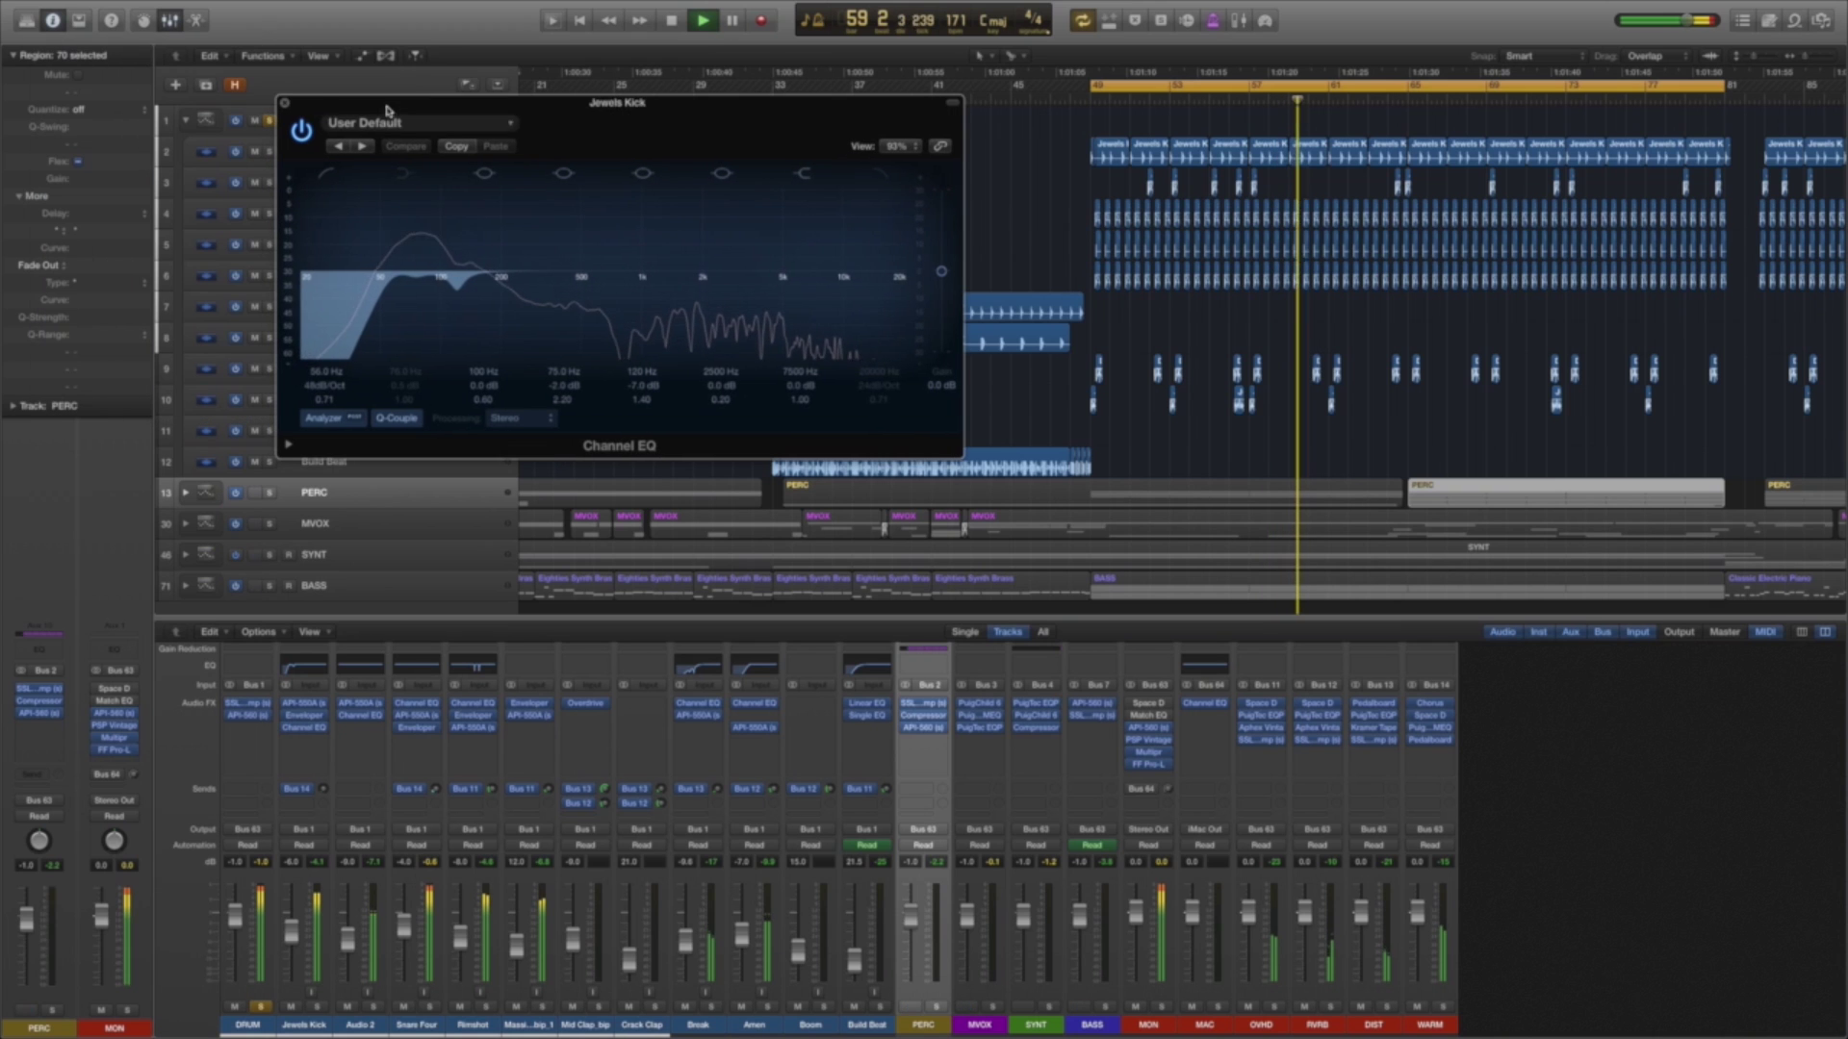
pyautogui.click(285, 103)
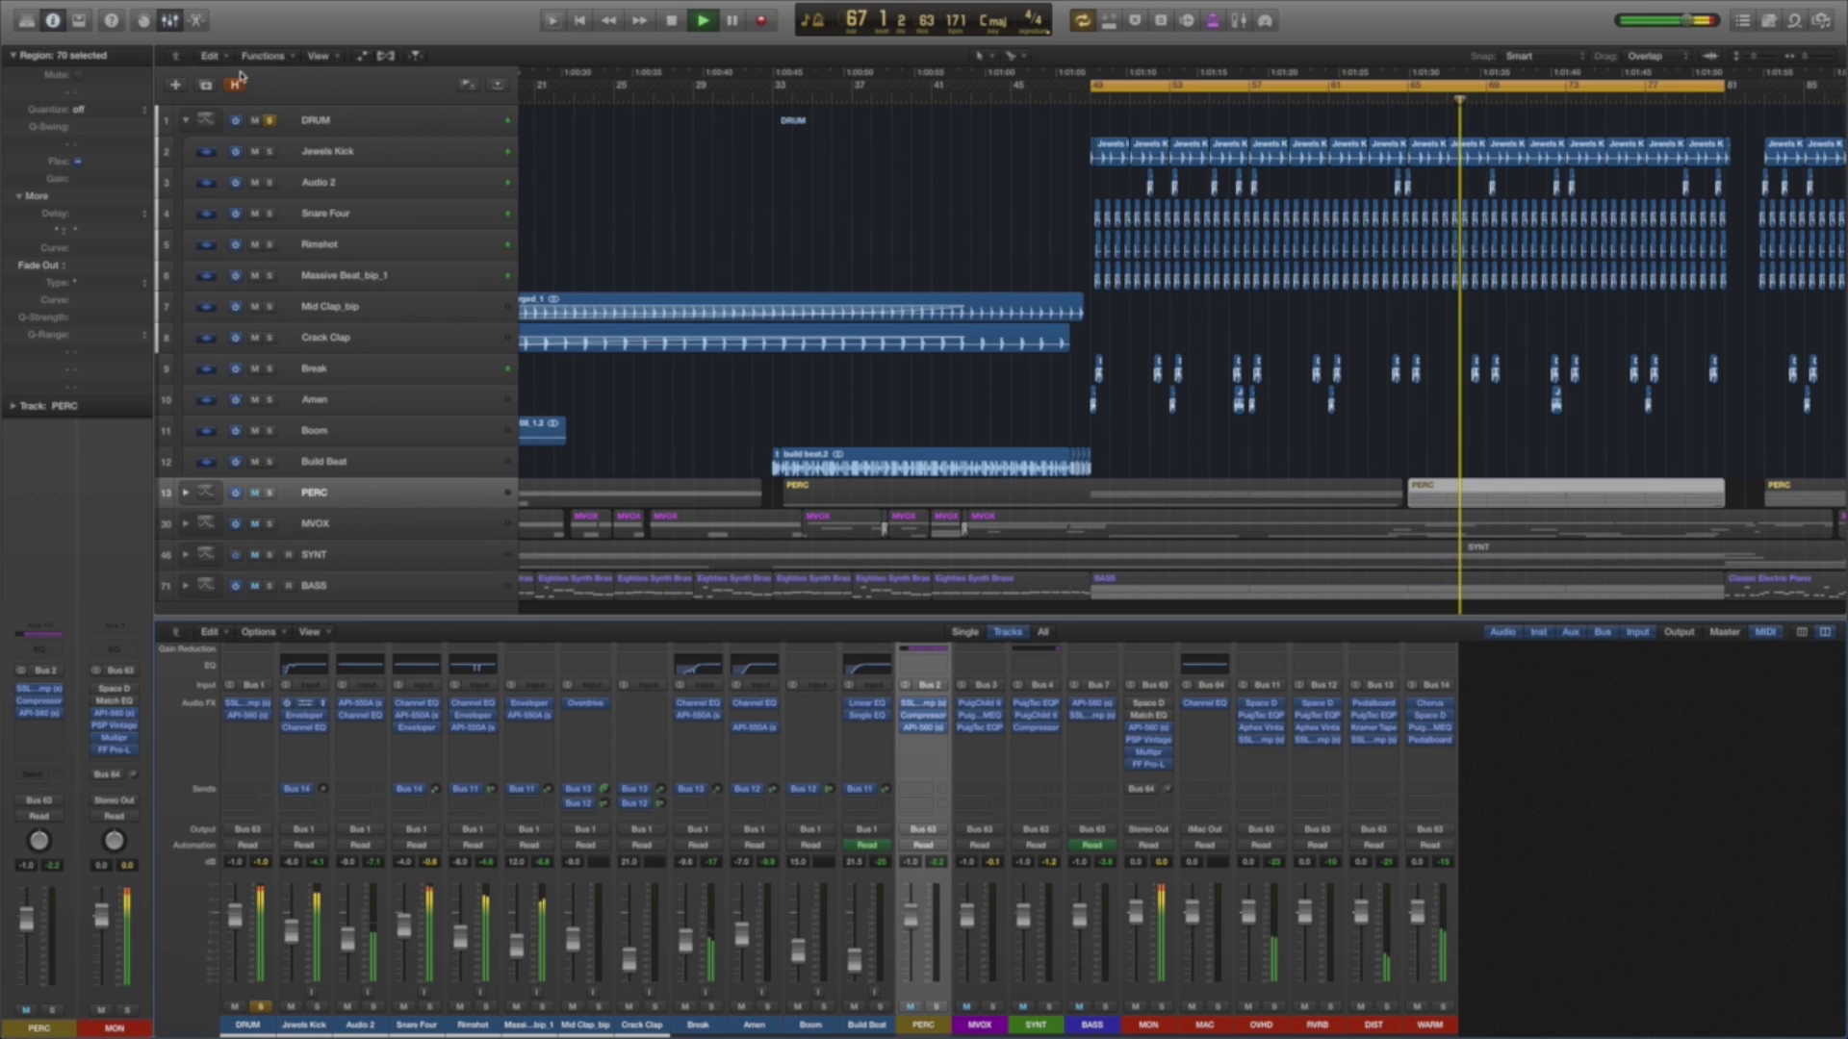
# Examine the API-550A equalizer settings on the Jewels Kick track, closing the plug-in when done.
pyautogui.moveTo(215, 65); pyautogui.dragTo(654, 203)
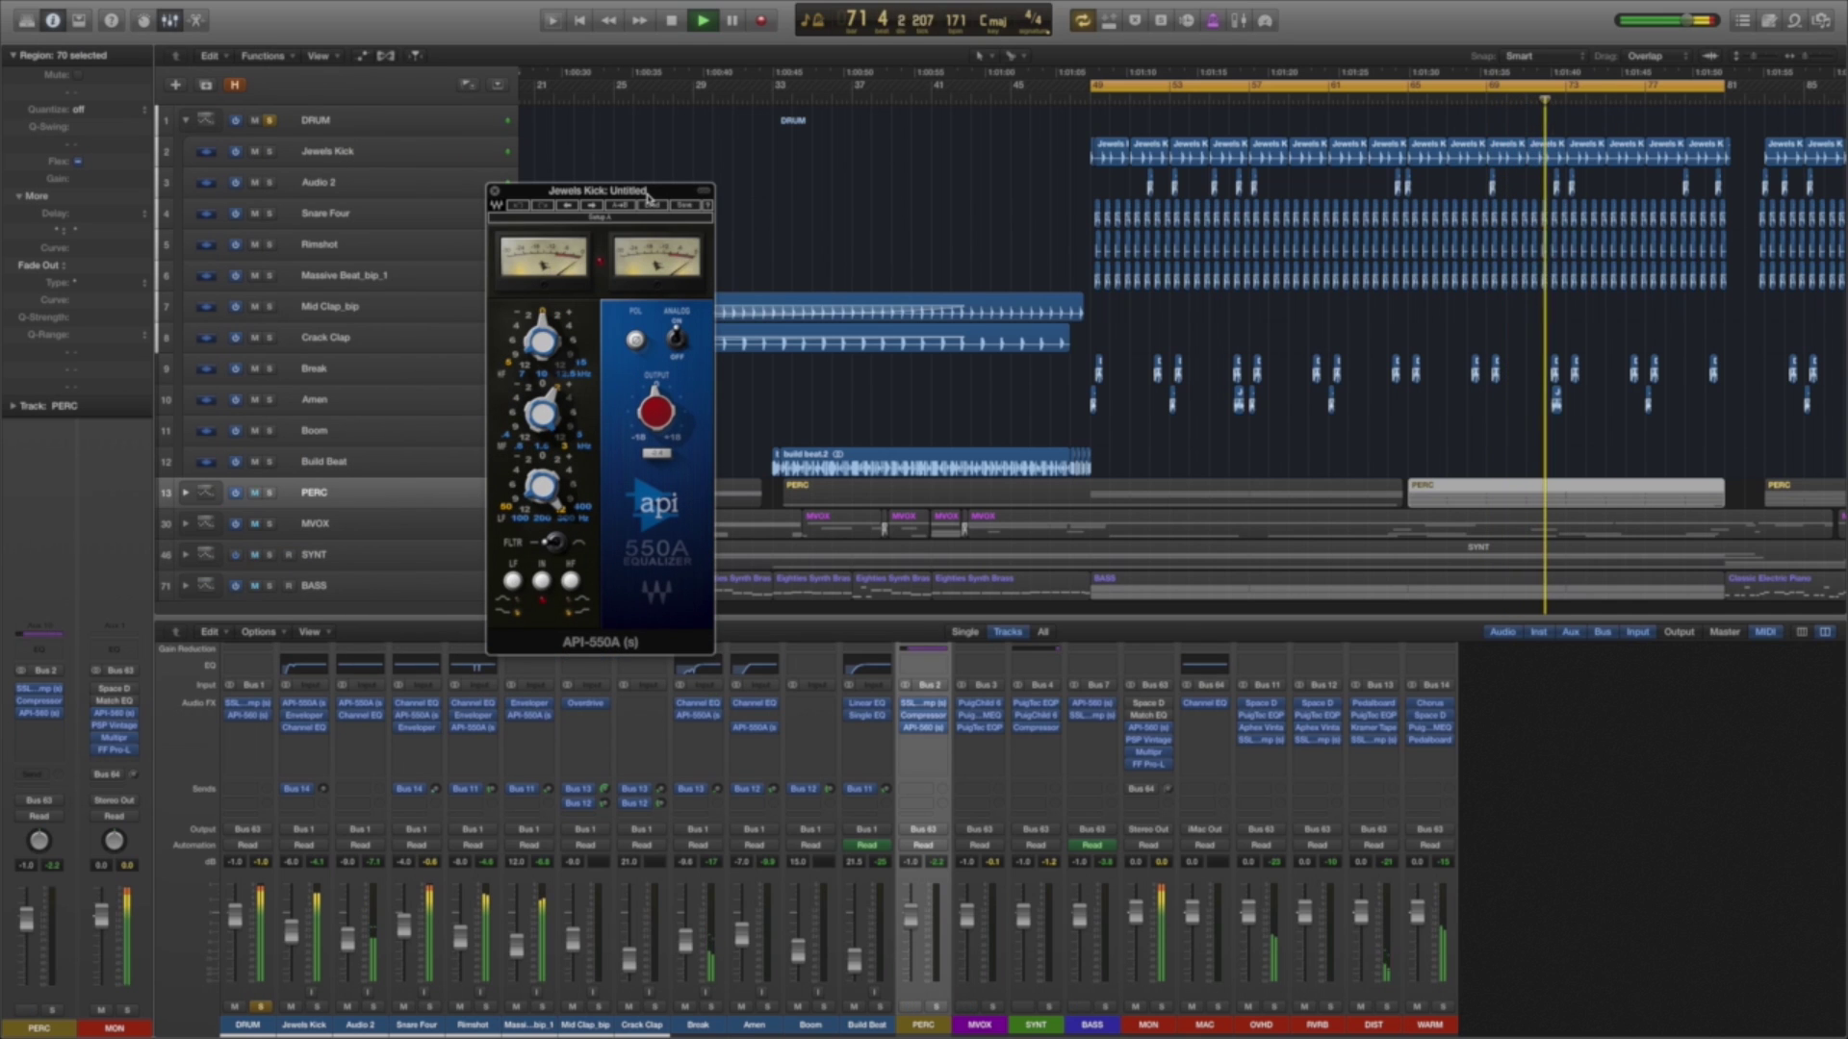
pyautogui.moveTo(648, 197); pyautogui.dragTo(702, 182)
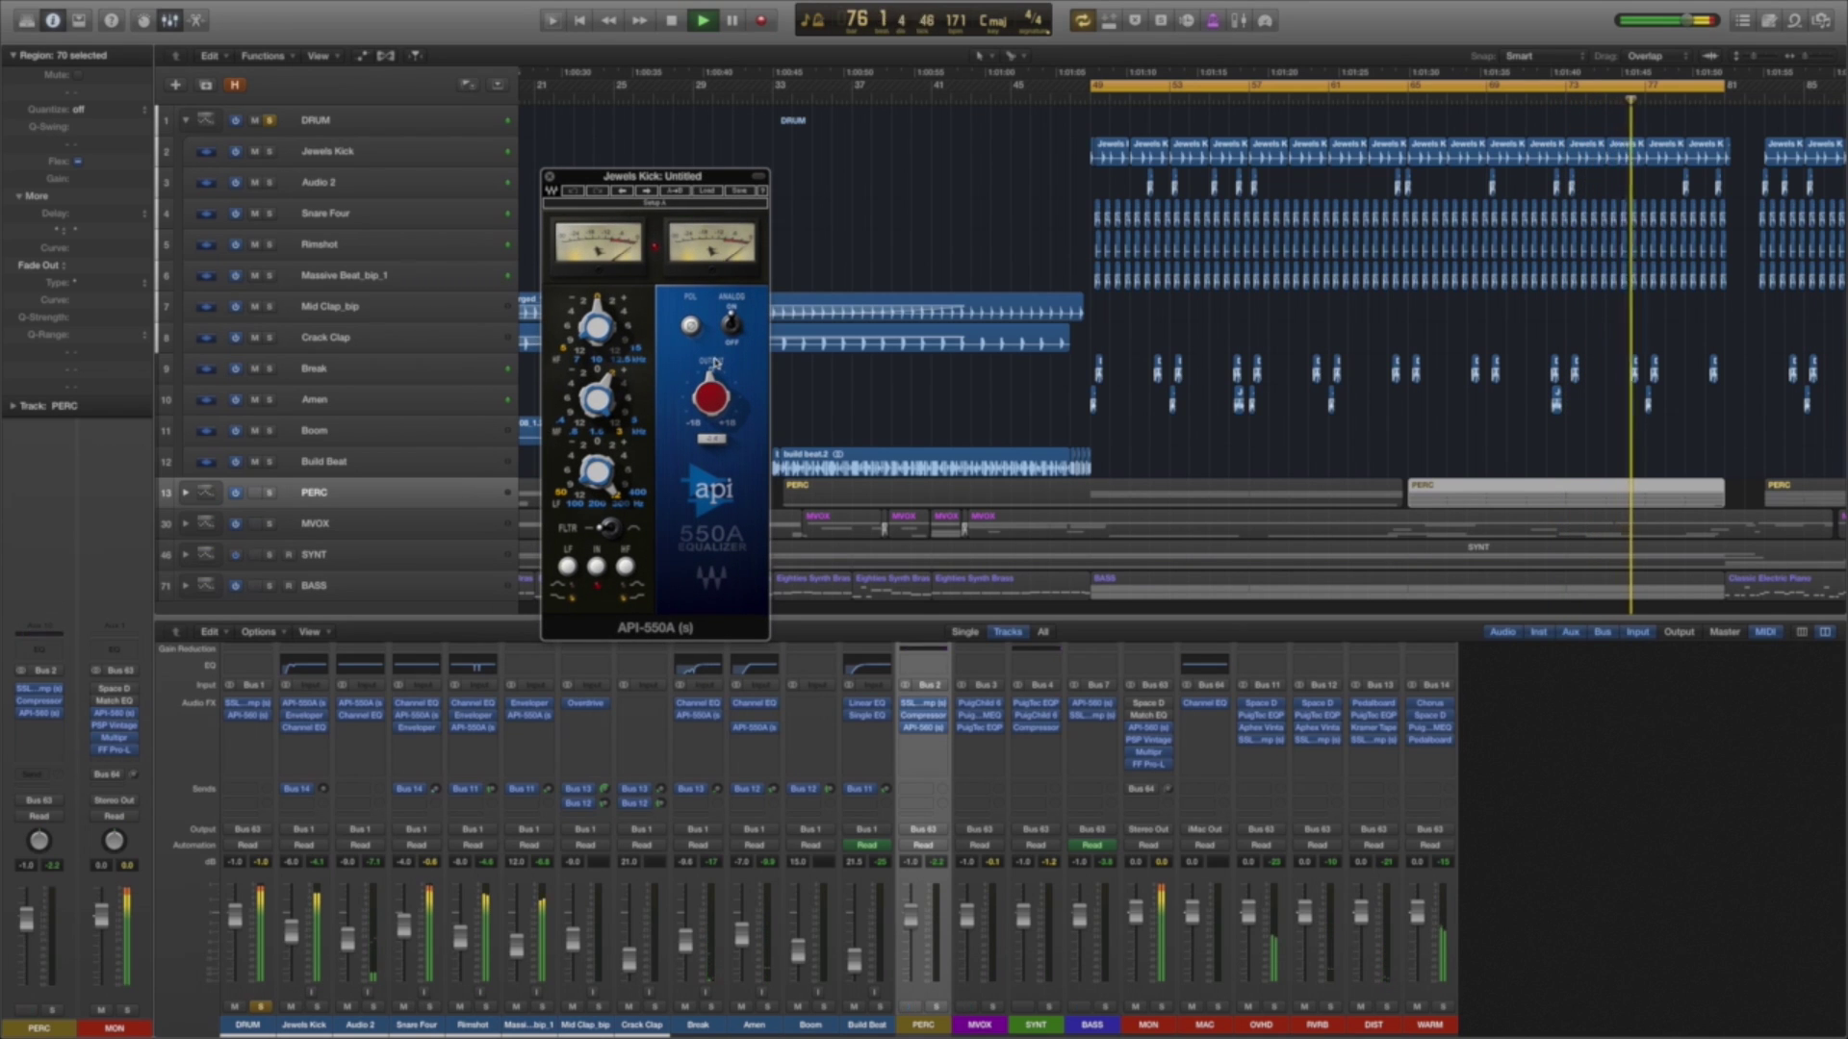
pyautogui.moveTo(720, 179); pyautogui.dragTo(680, 132)
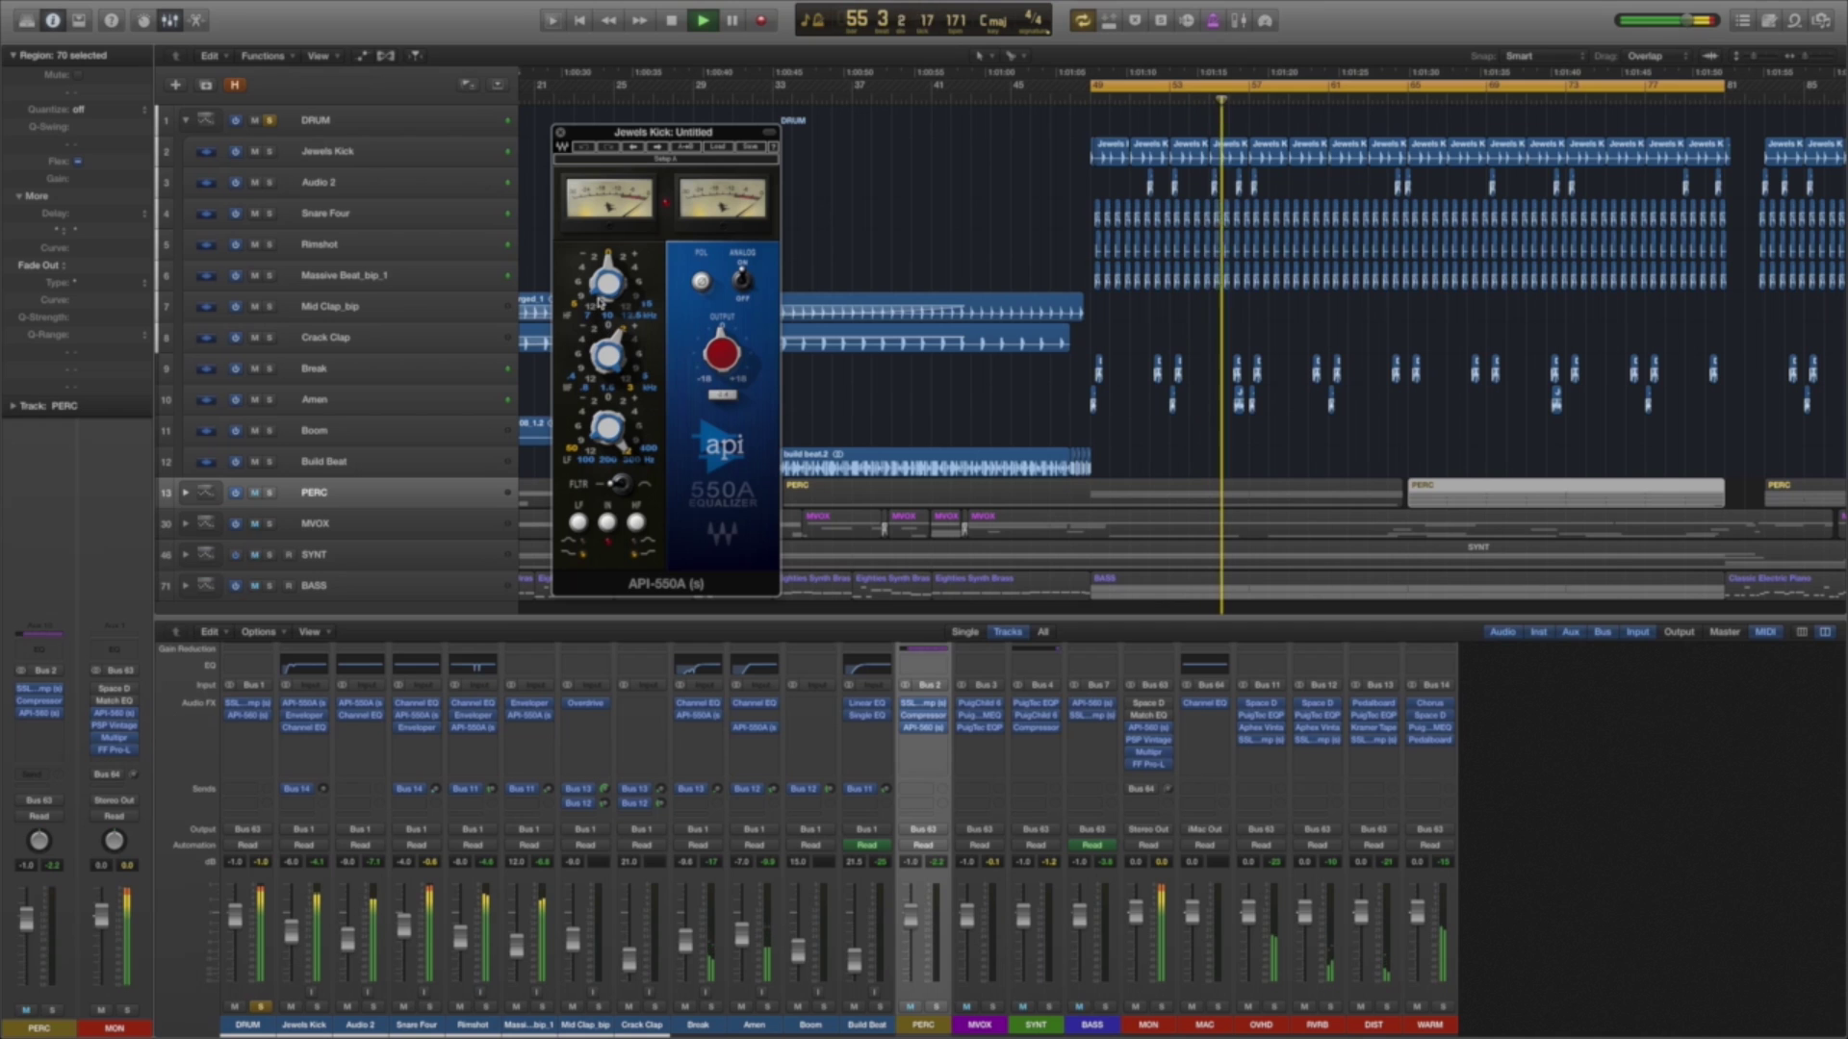
pyautogui.click(560, 133)
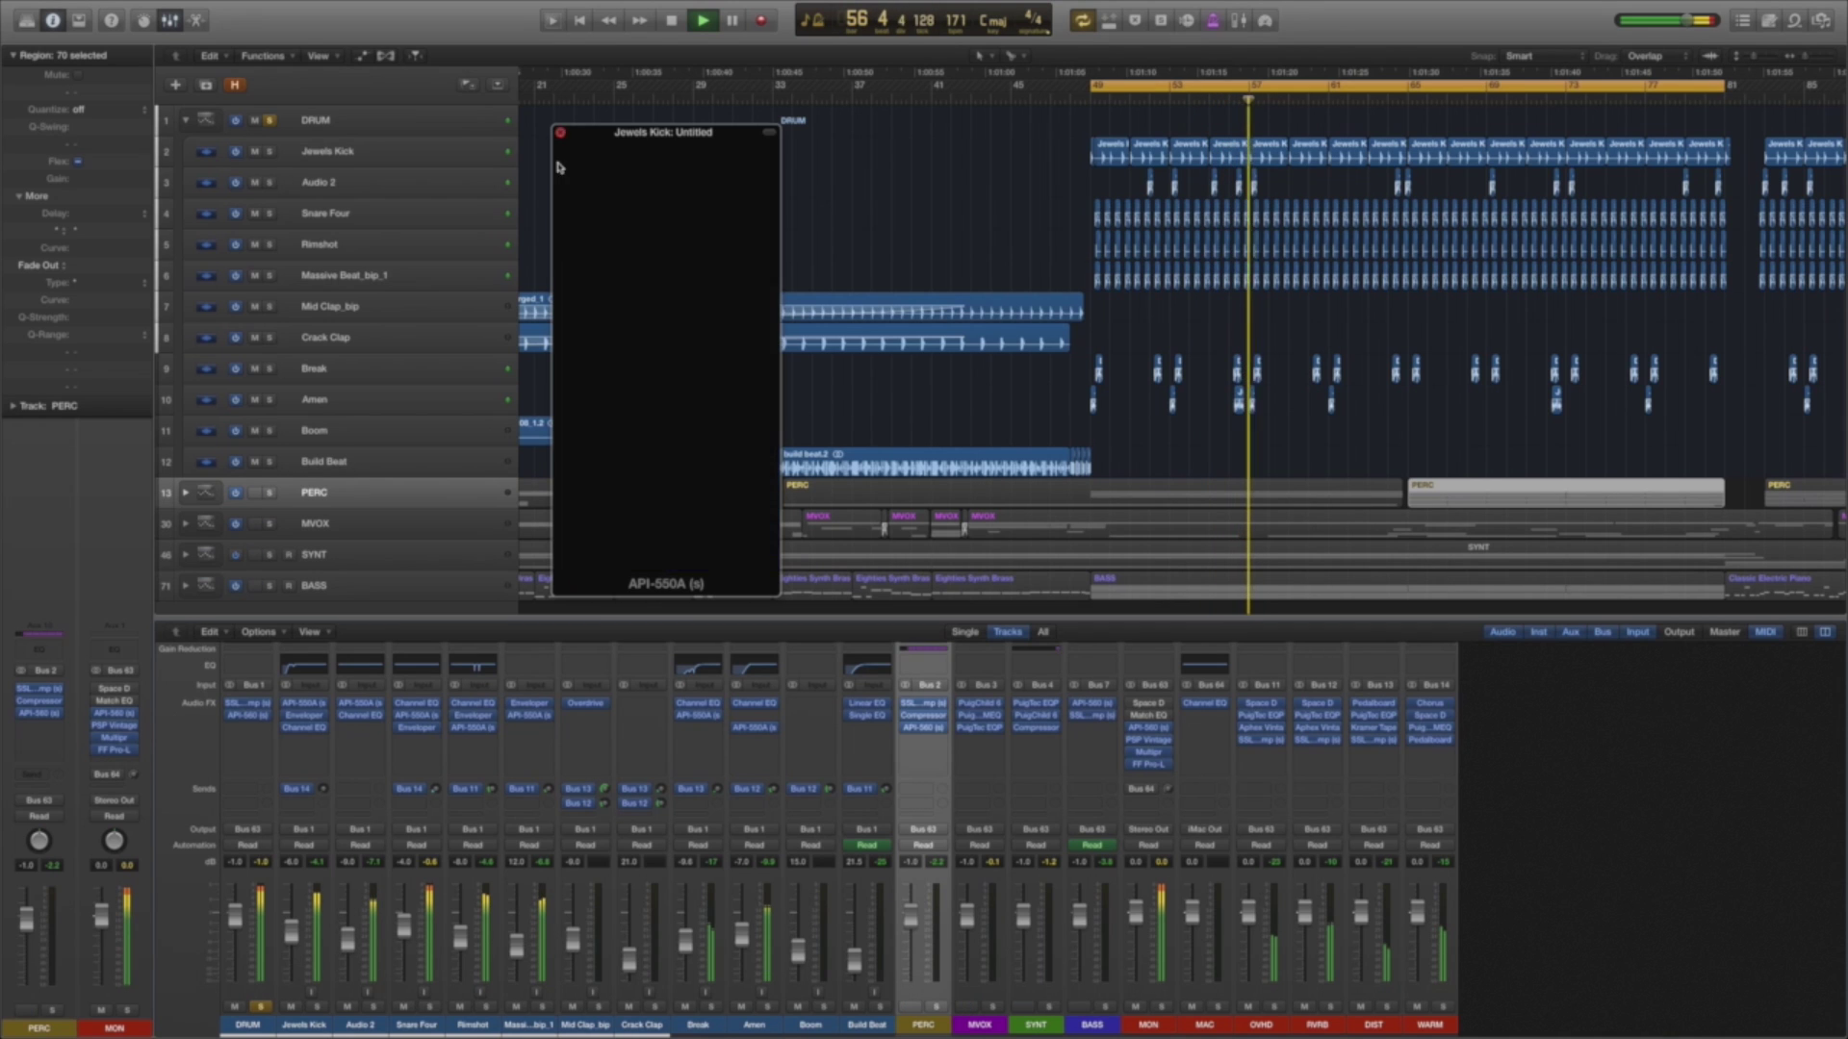
# Examine the Enveloper and the second Channel EQ in the Jewels Kick effects chain, closing each plug-in when done.
pyautogui.click(301, 717)
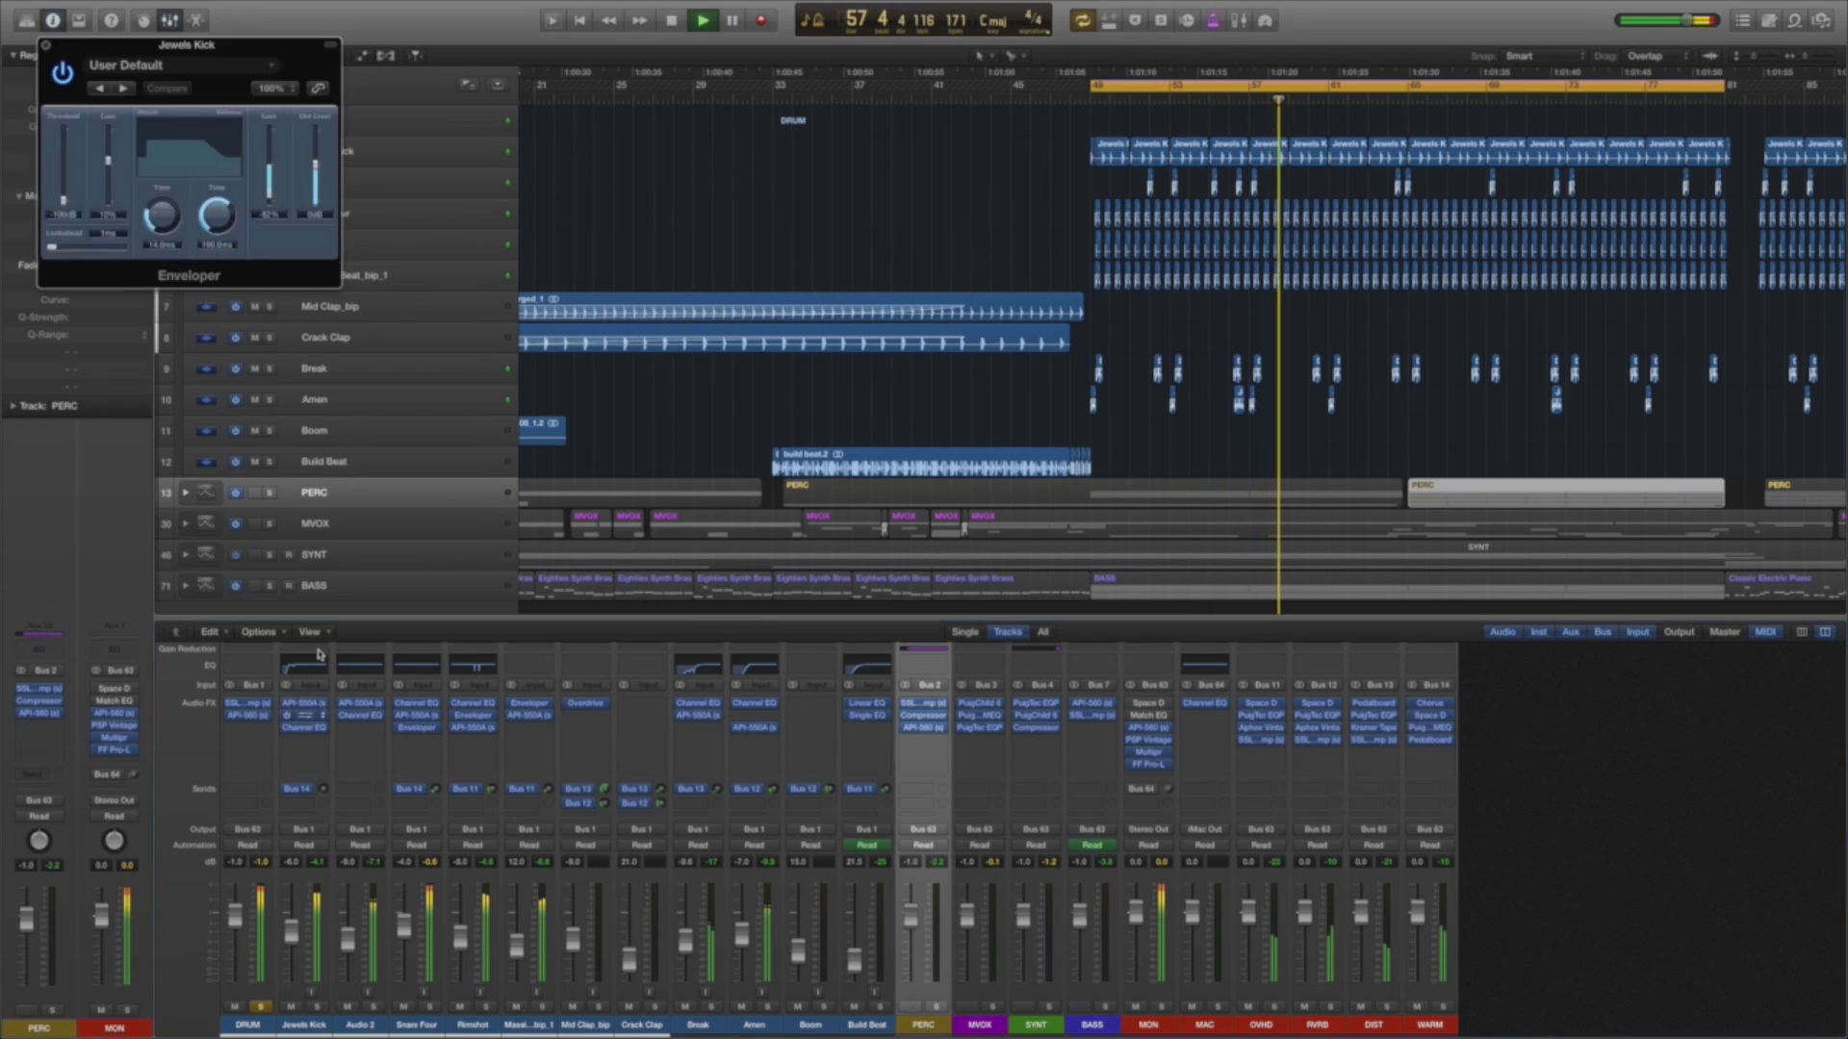
pyautogui.moveTo(213, 48); pyautogui.dragTo(516, 91)
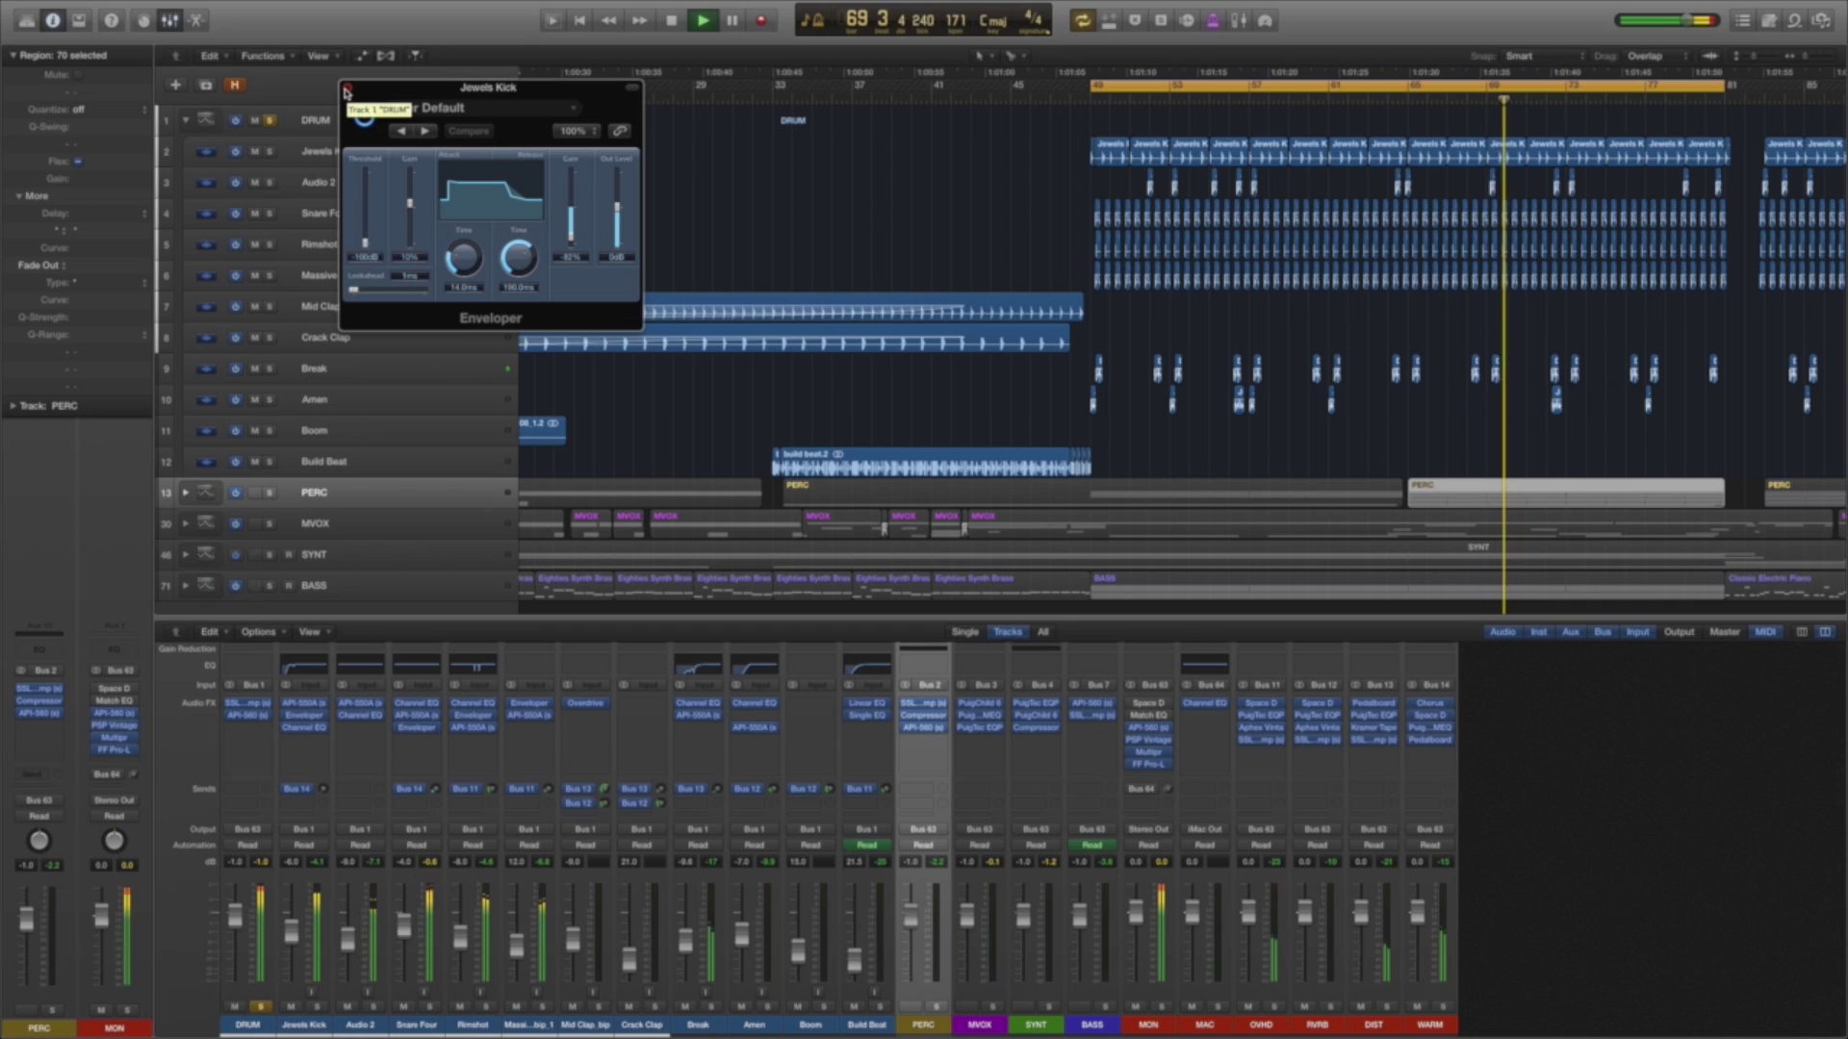
pyautogui.click(348, 89)
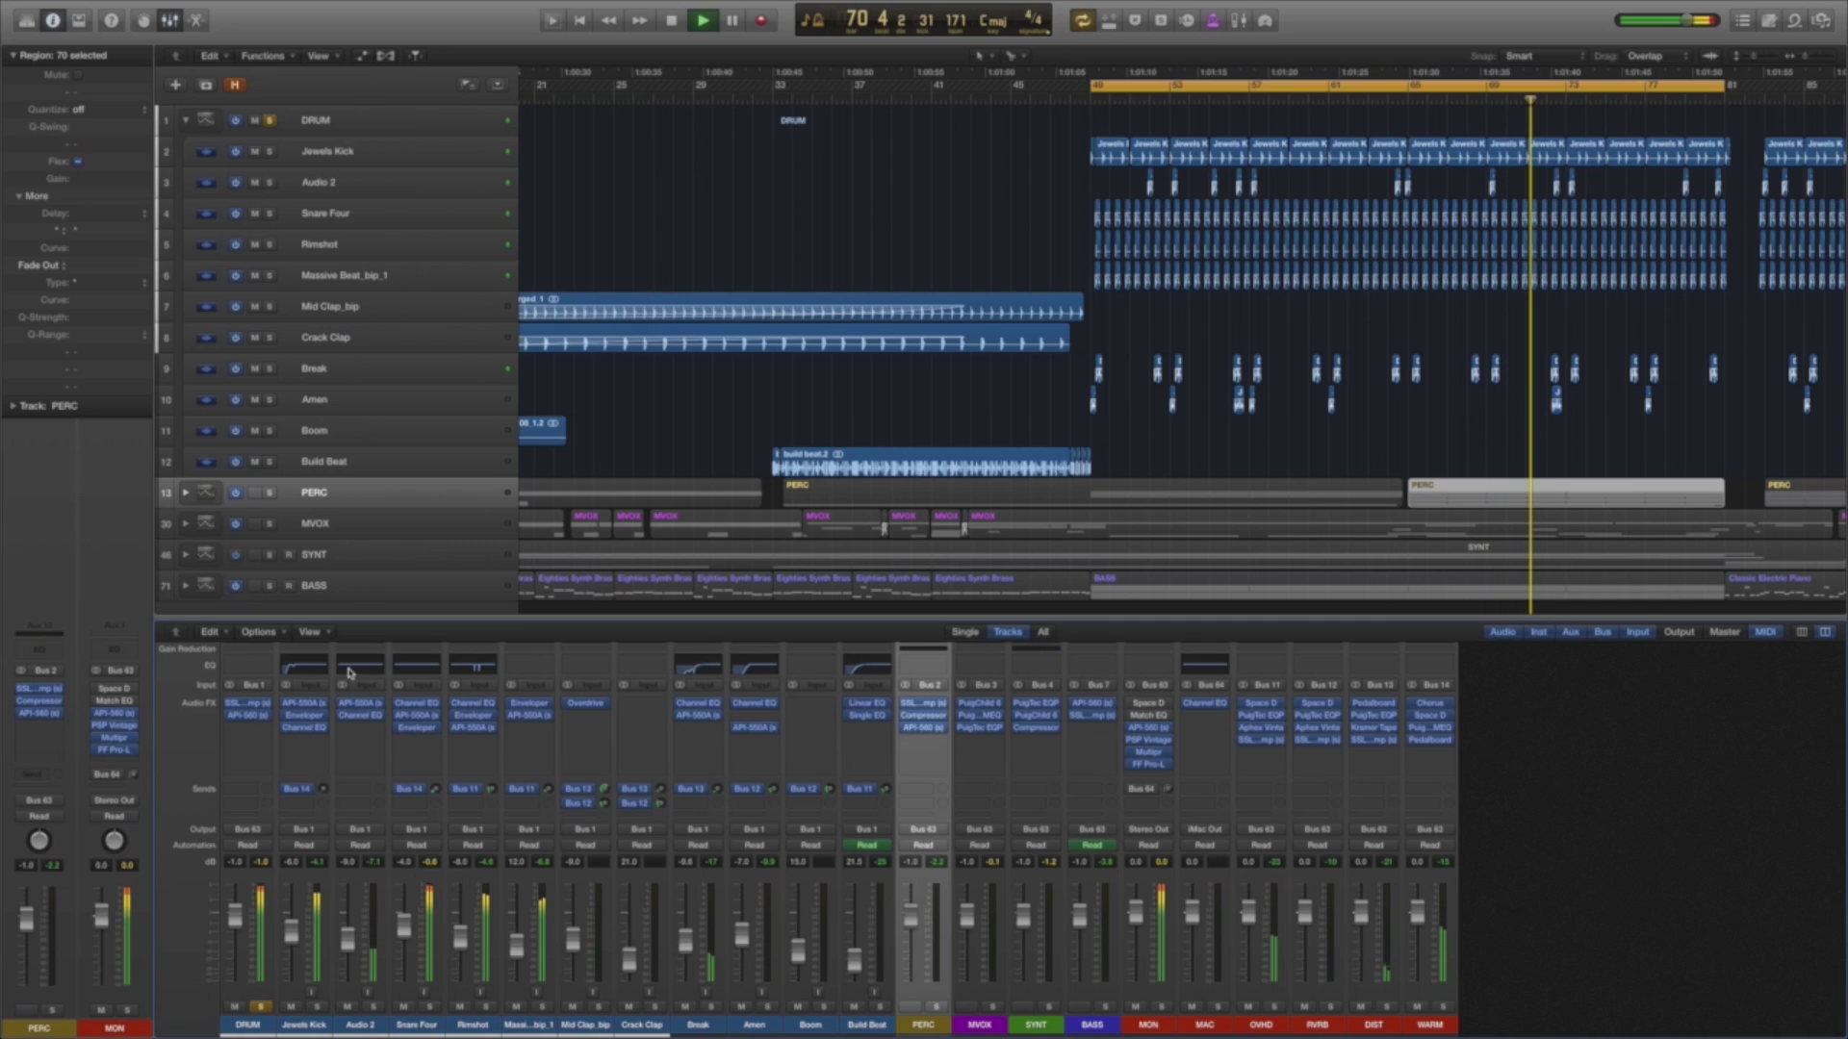
pyautogui.click(306, 729)
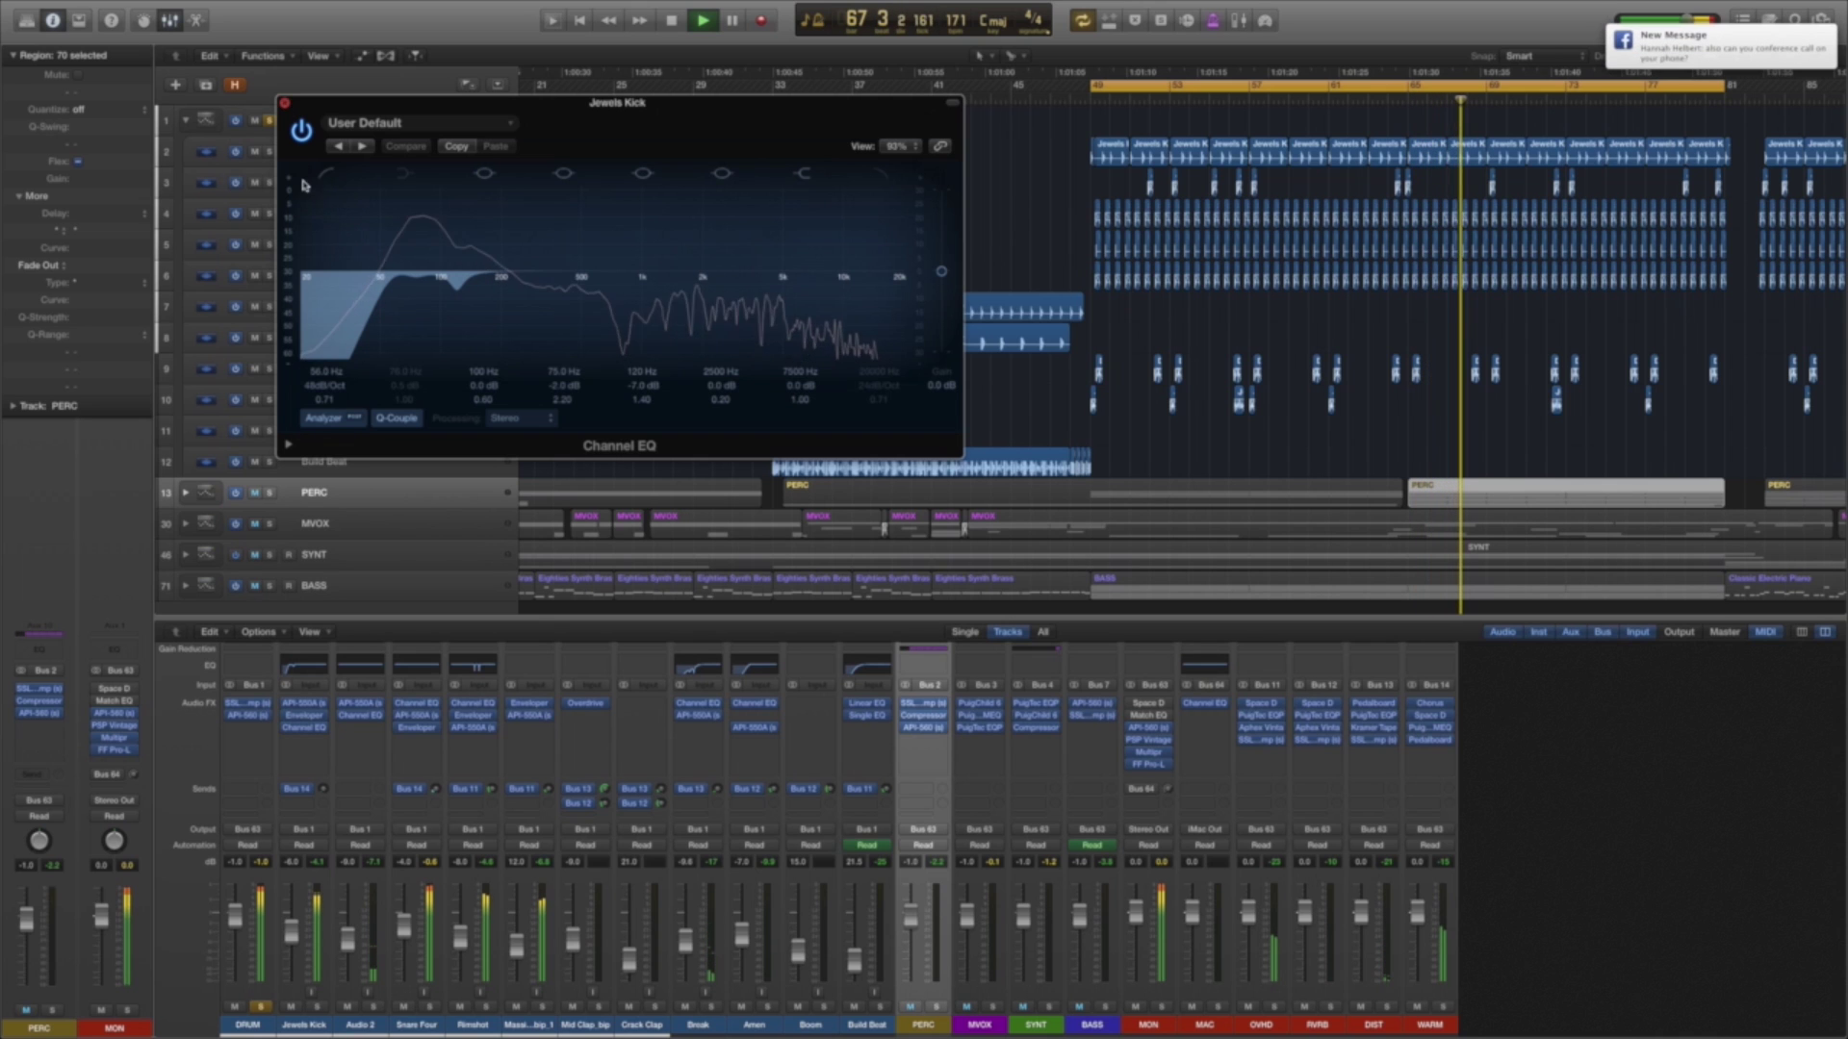
pyautogui.click(284, 102)
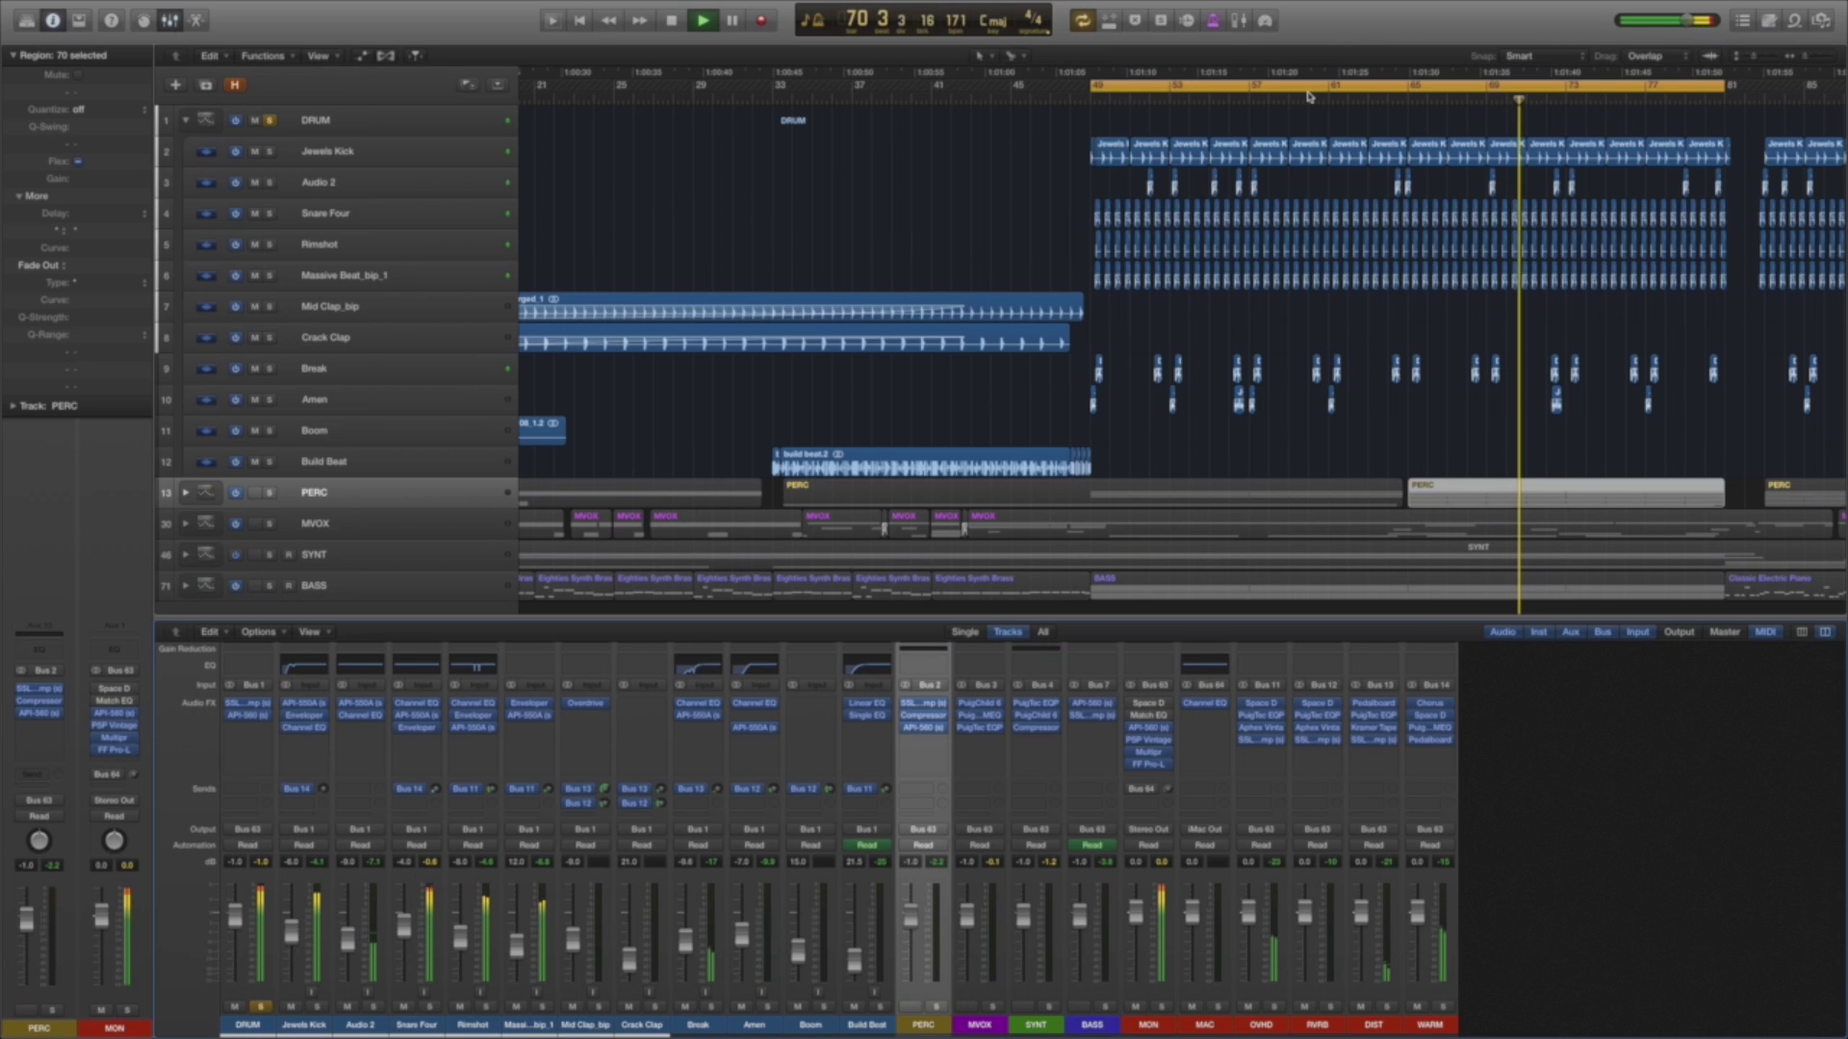
# Solo the Snare Four track and examine its API-550A and Channel EQ with the analyzer running, closing both plug-ins.
pyautogui.click(430, 1007)
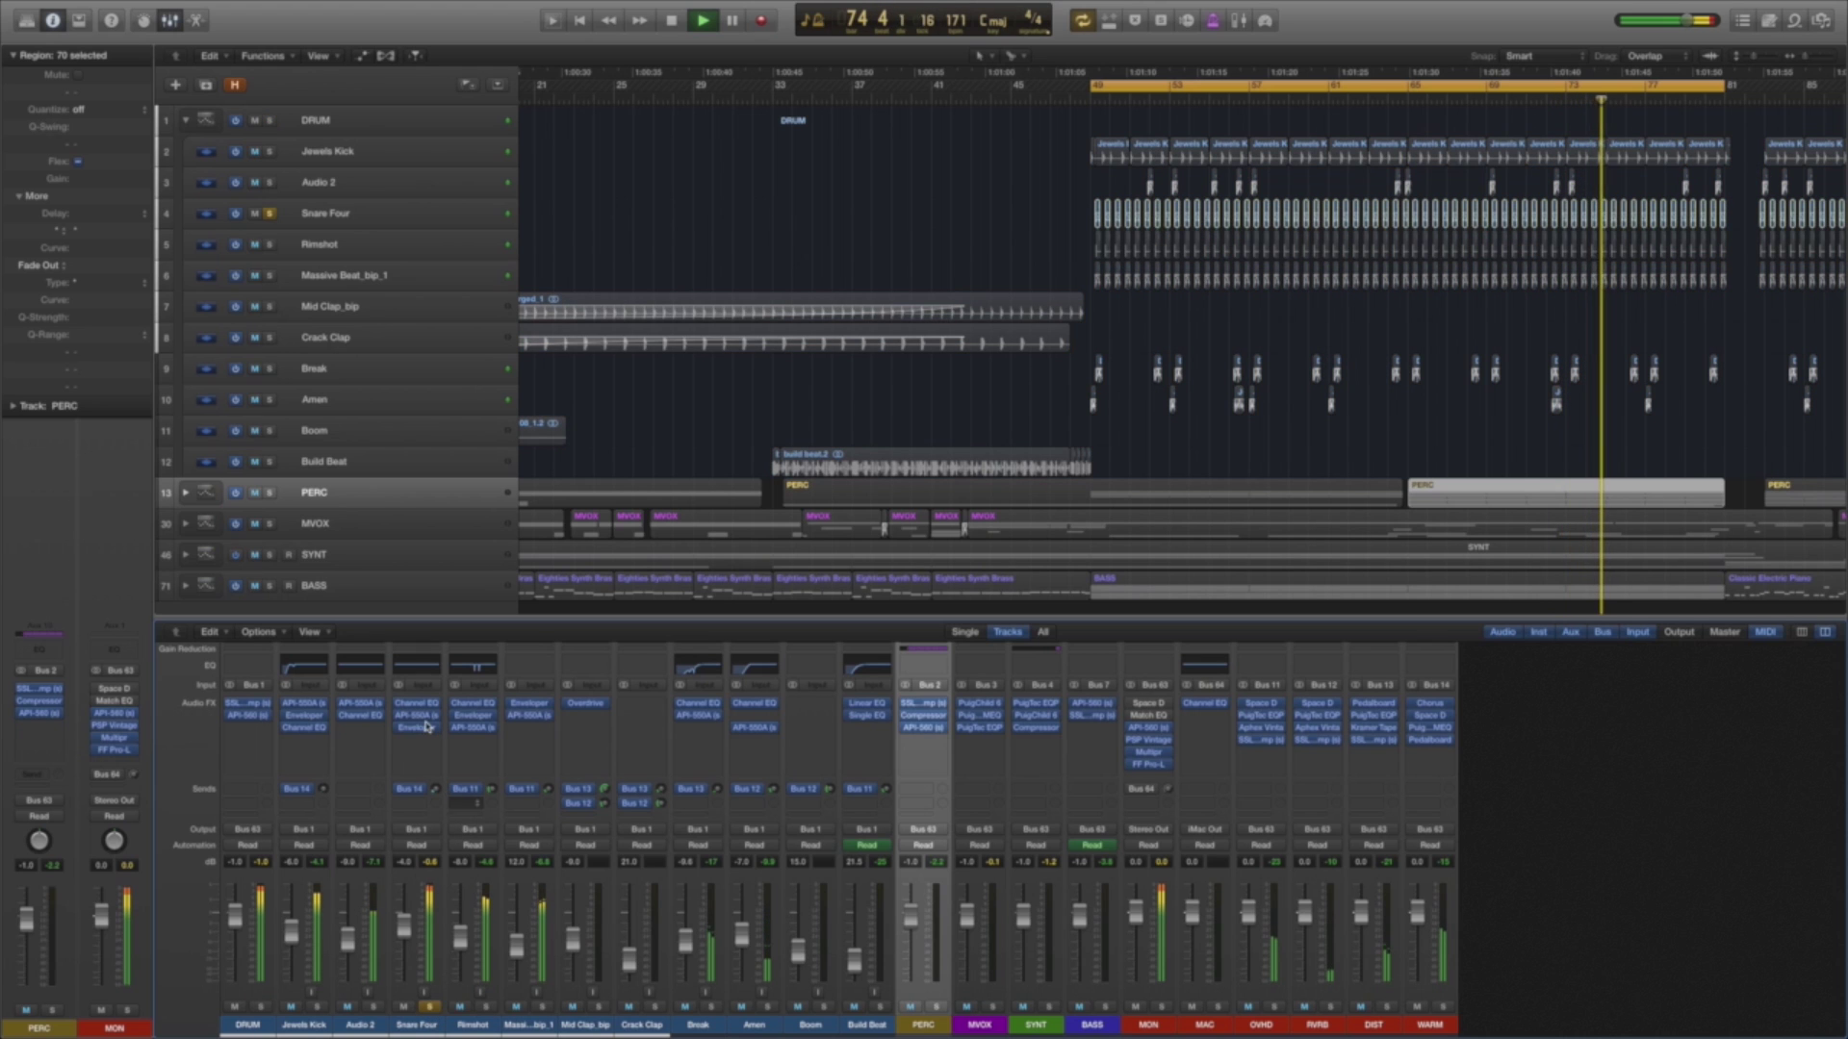
pyautogui.click(416, 717)
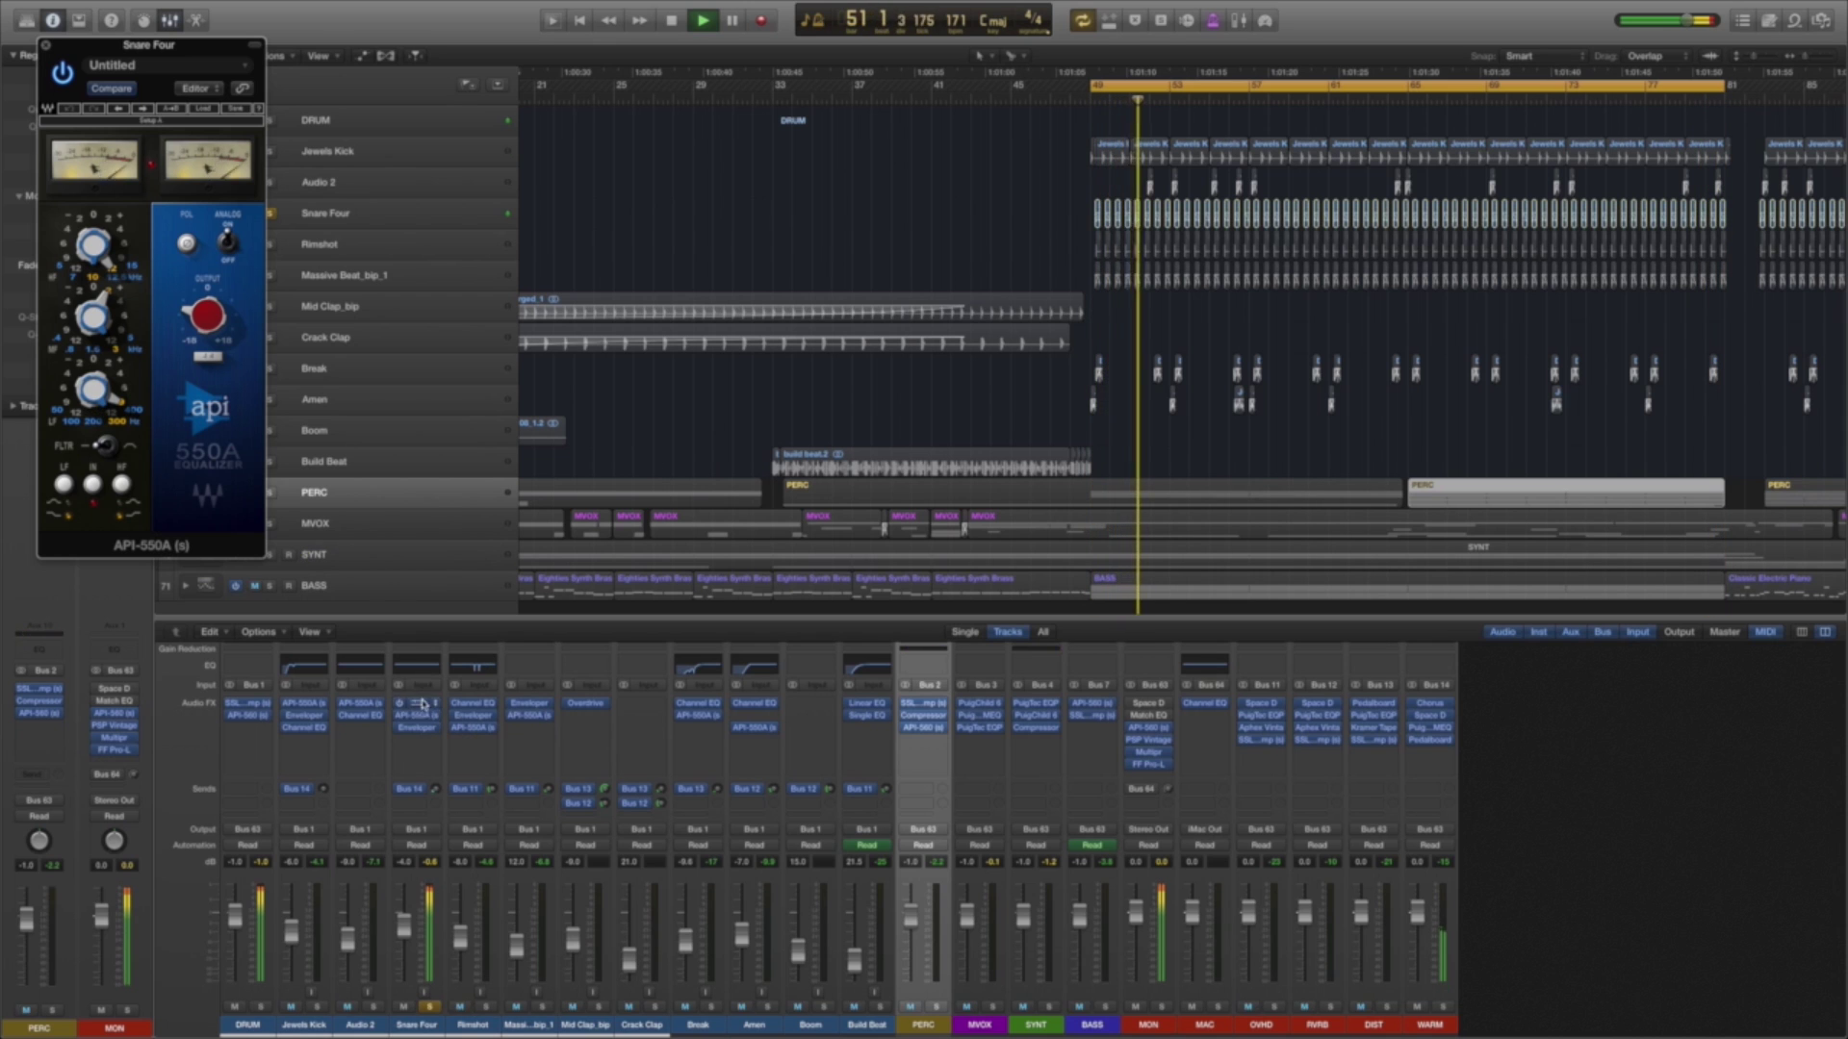
pyautogui.click(421, 704)
pyautogui.click(99, 375)
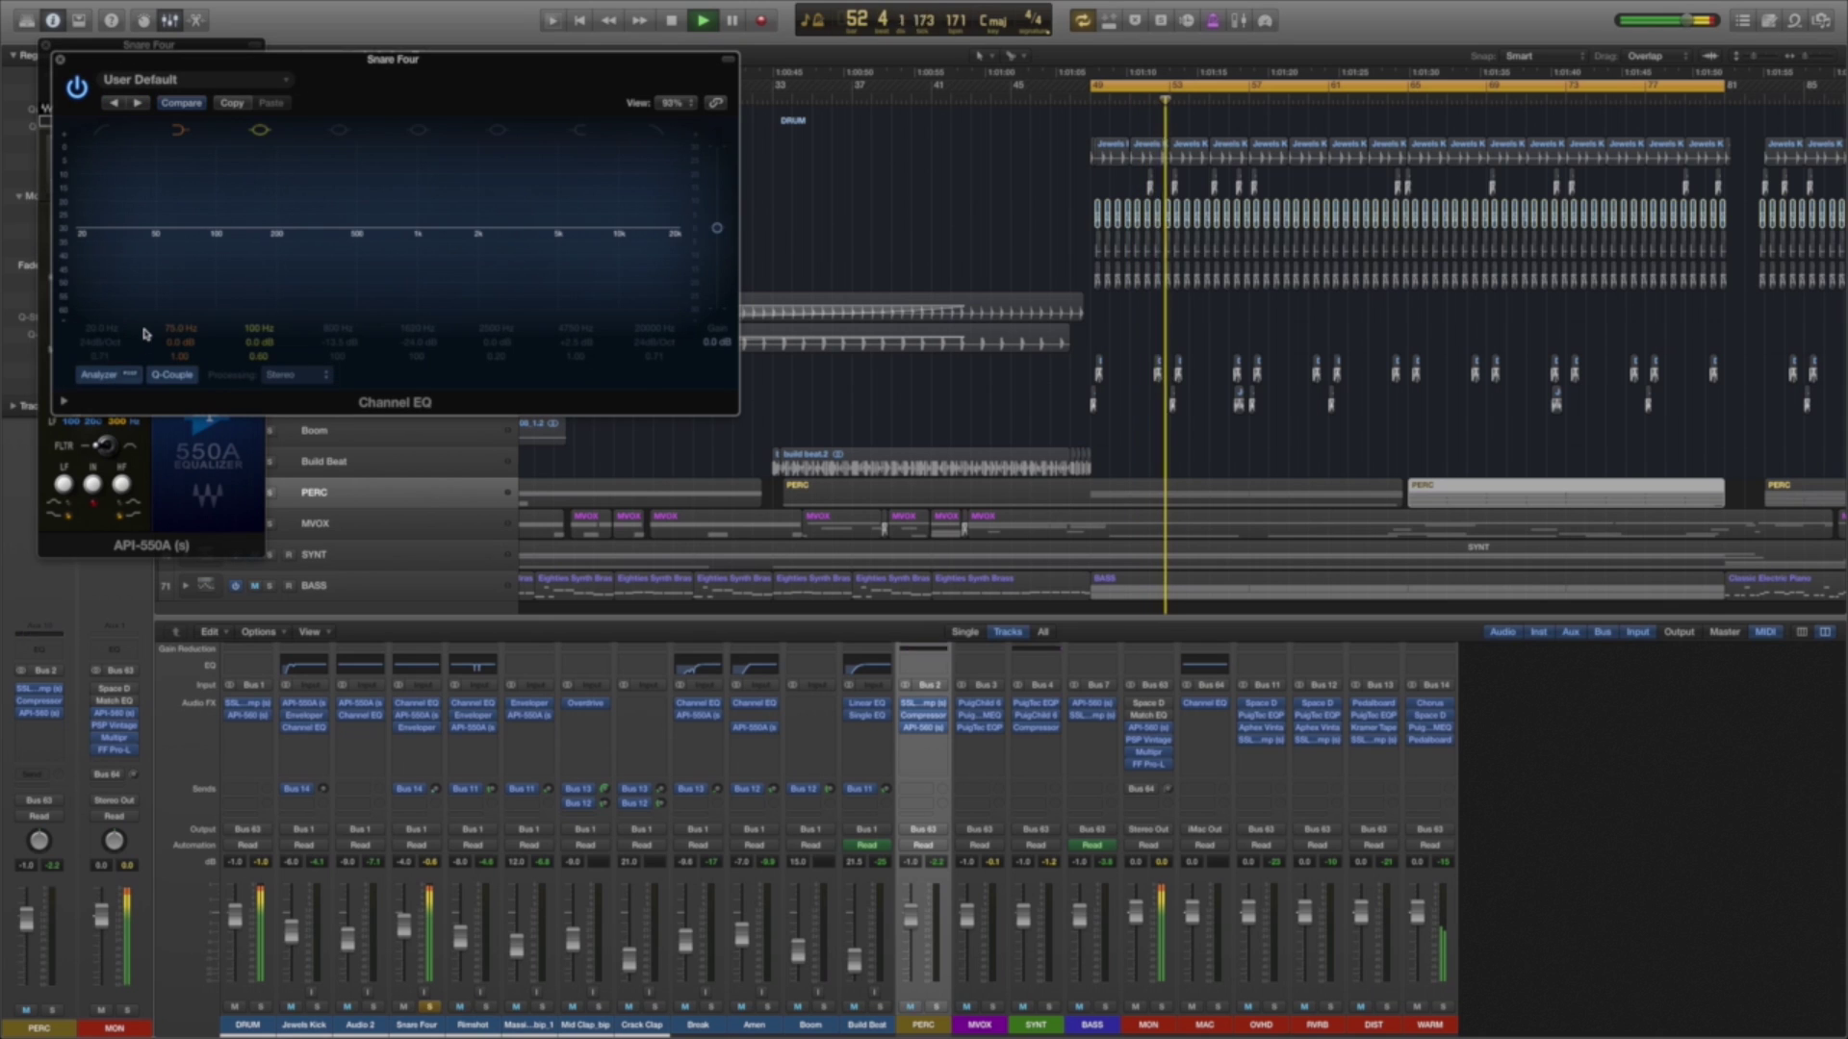
pyautogui.click(101, 130)
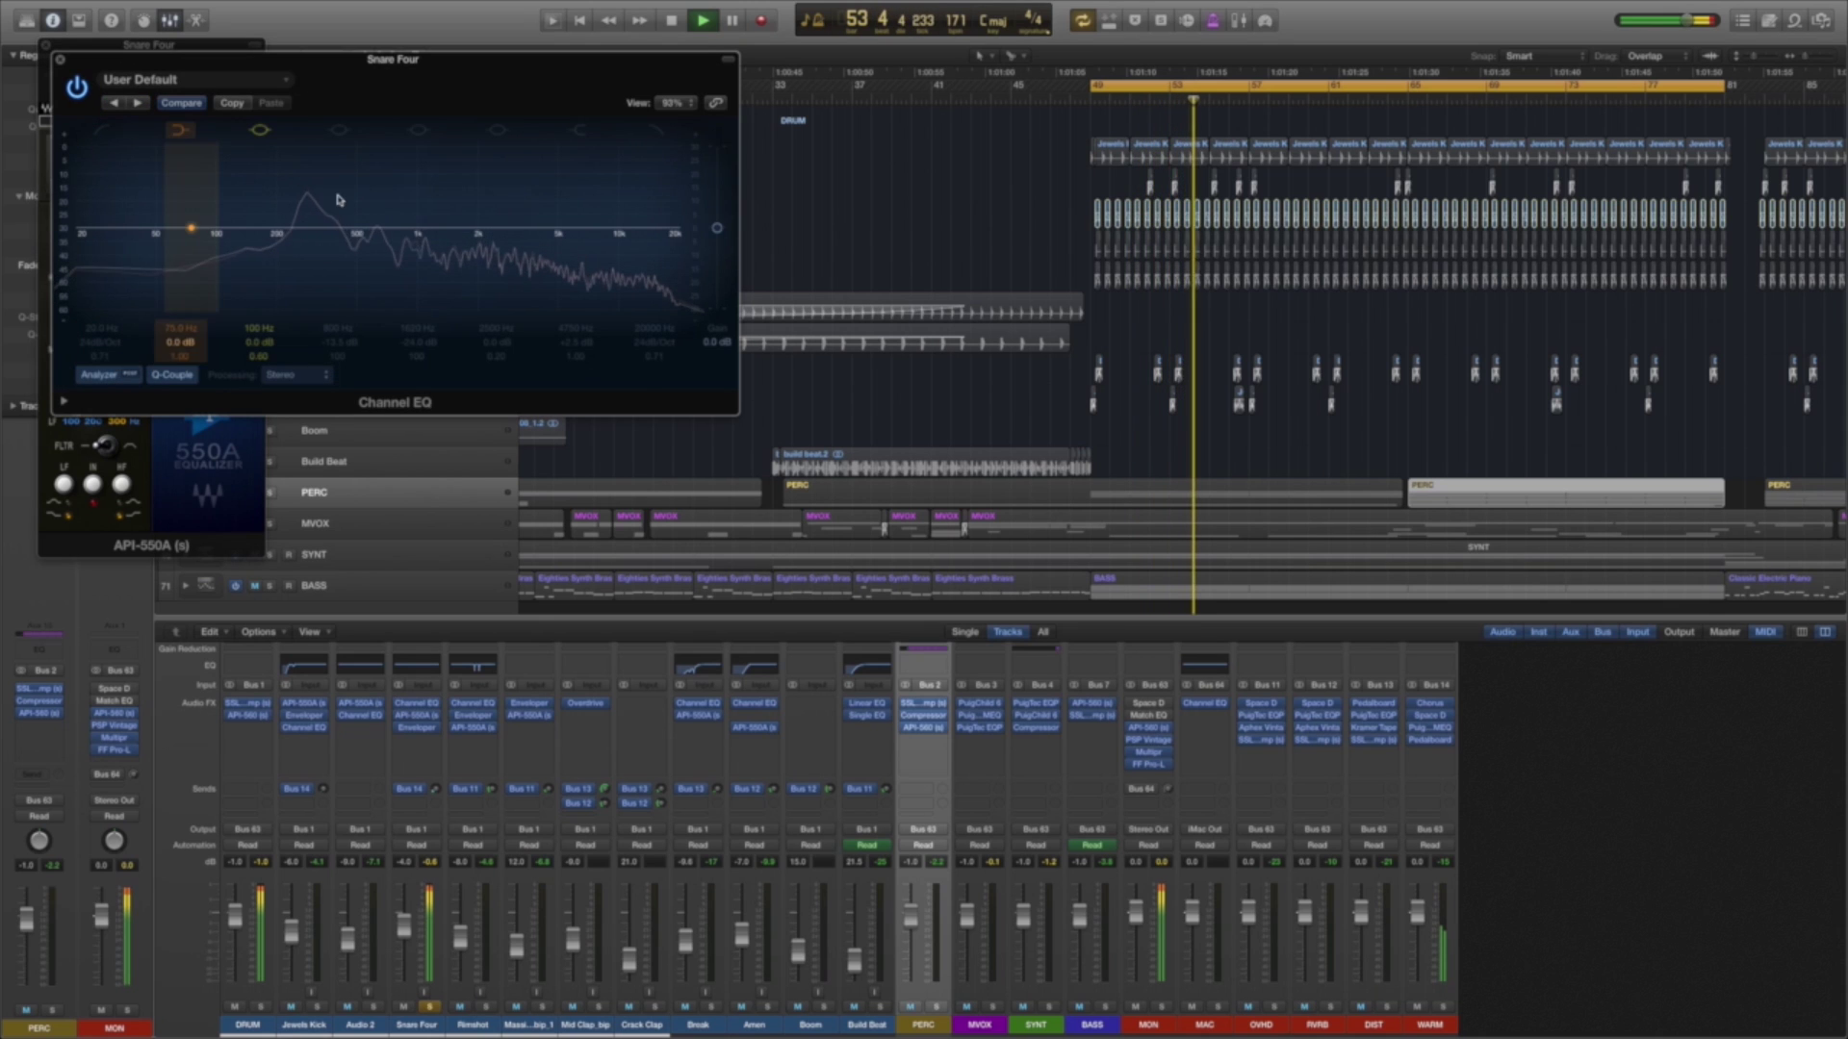
pyautogui.click(59, 61)
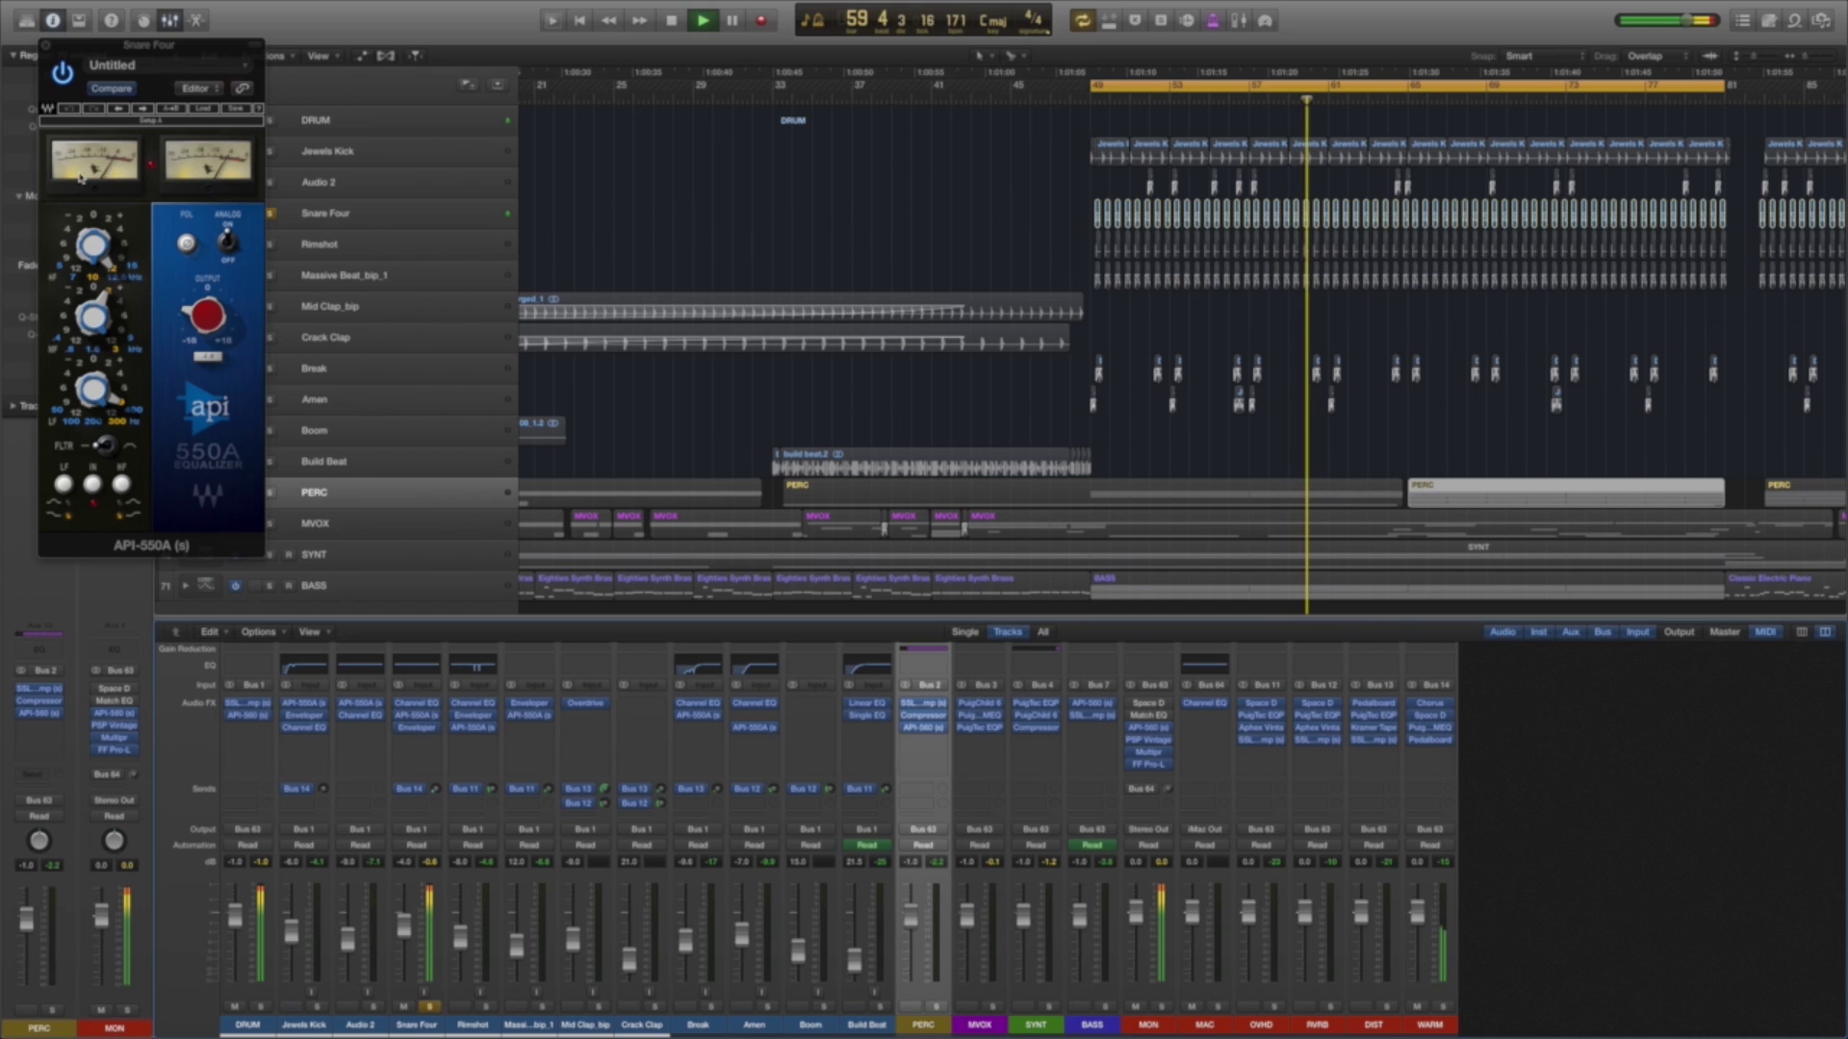
pyautogui.click(46, 49)
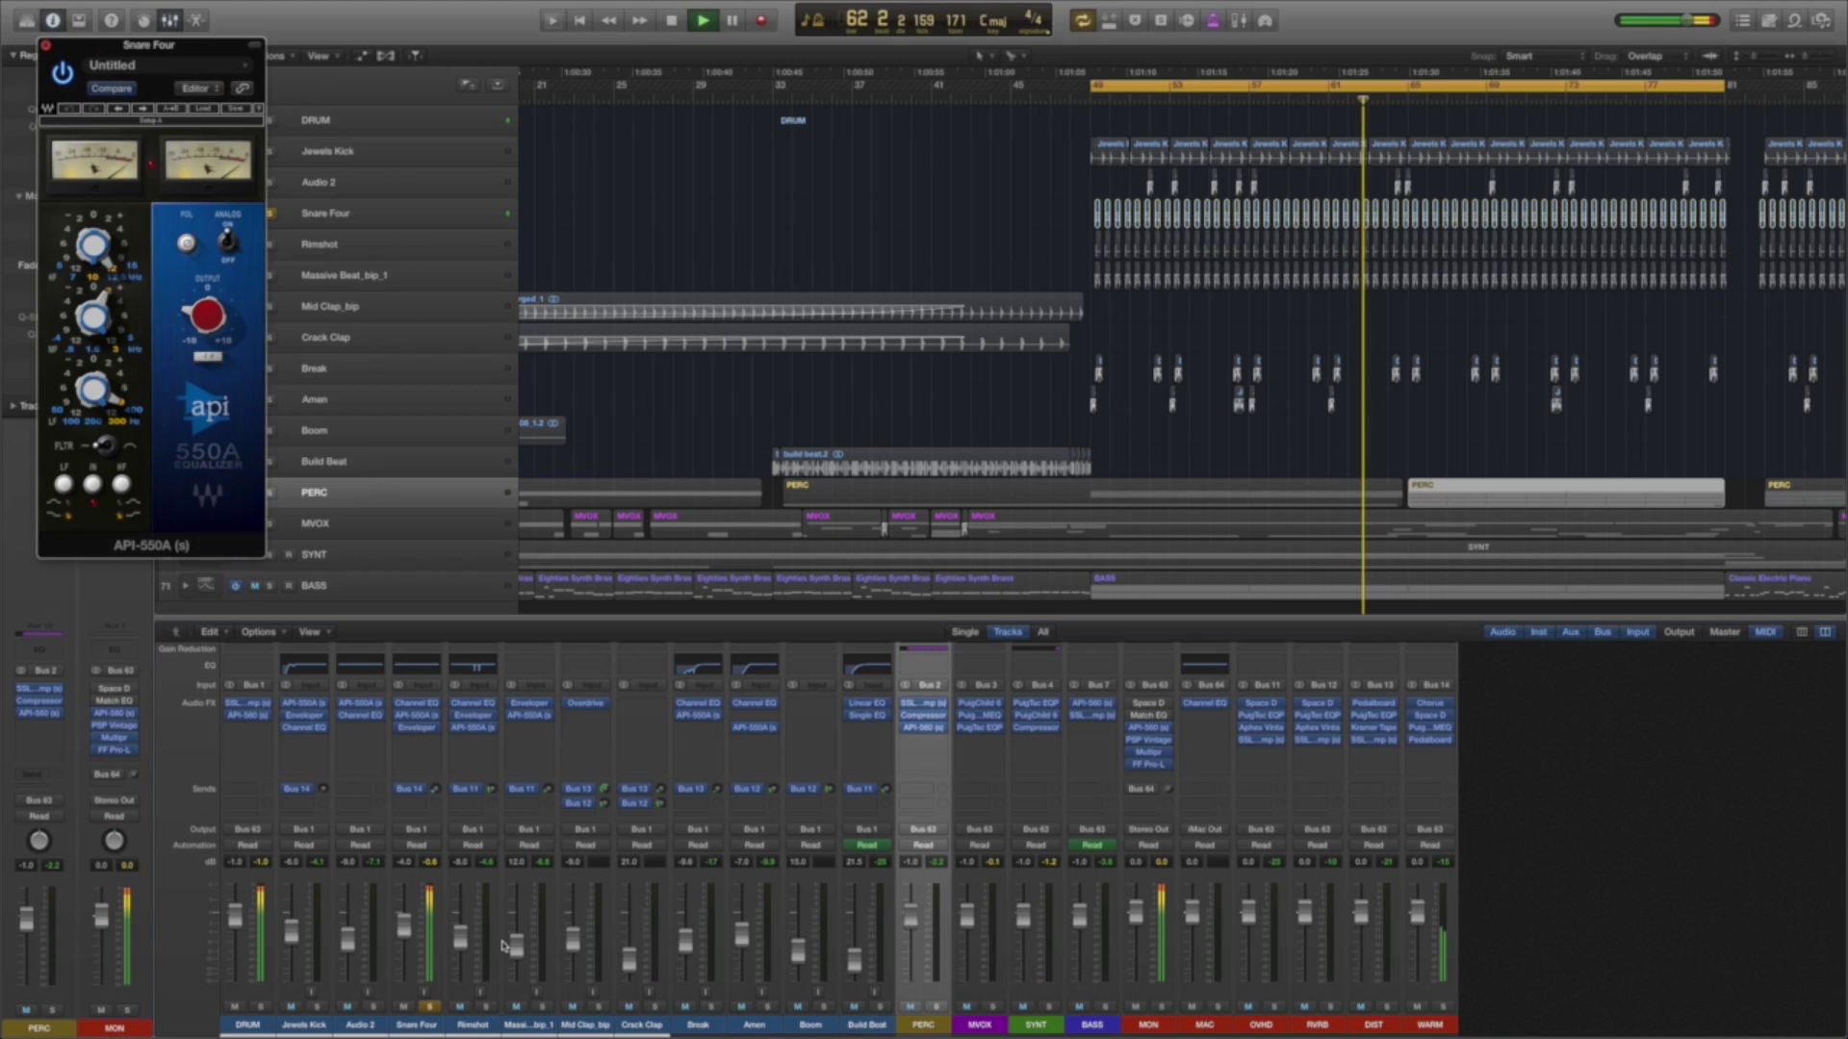
# Add the Rimshot to the soloed Snare Four, examine its API-550A equalizer, and solo the Massive Beat track with them.
pyautogui.click(486, 1008)
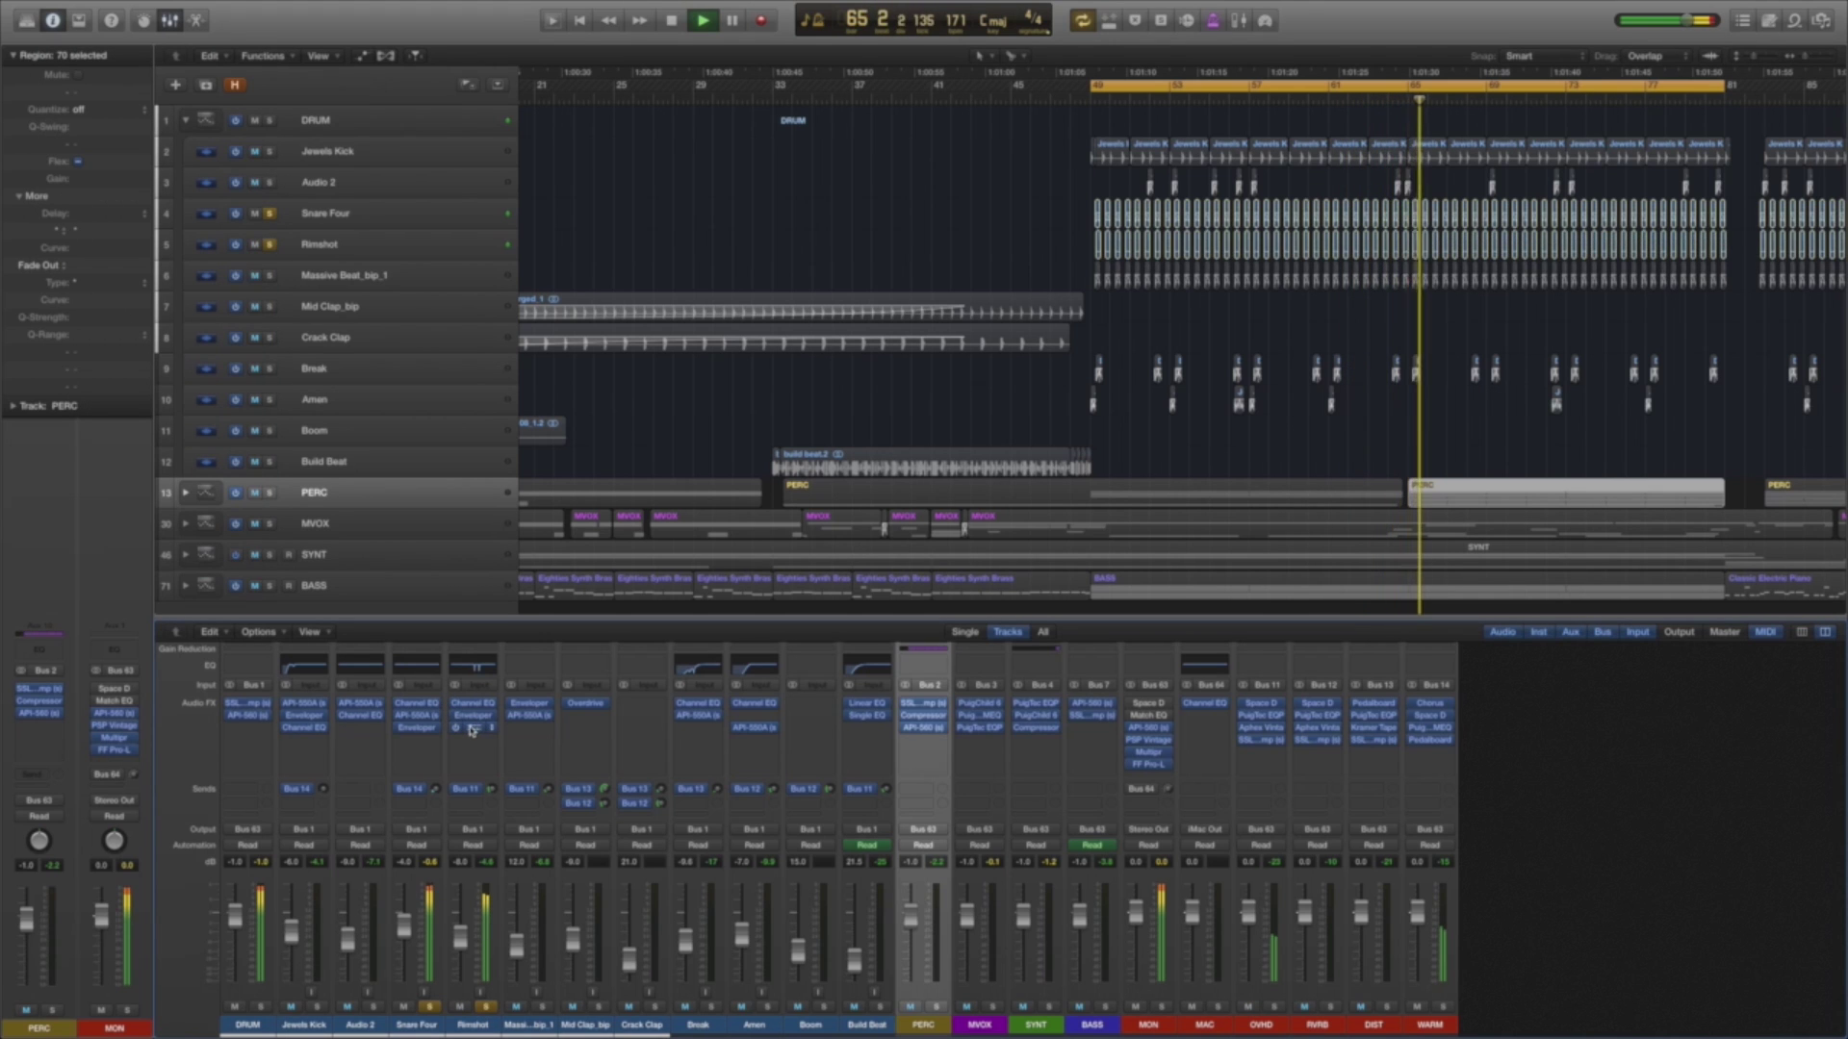
pyautogui.click(473, 728)
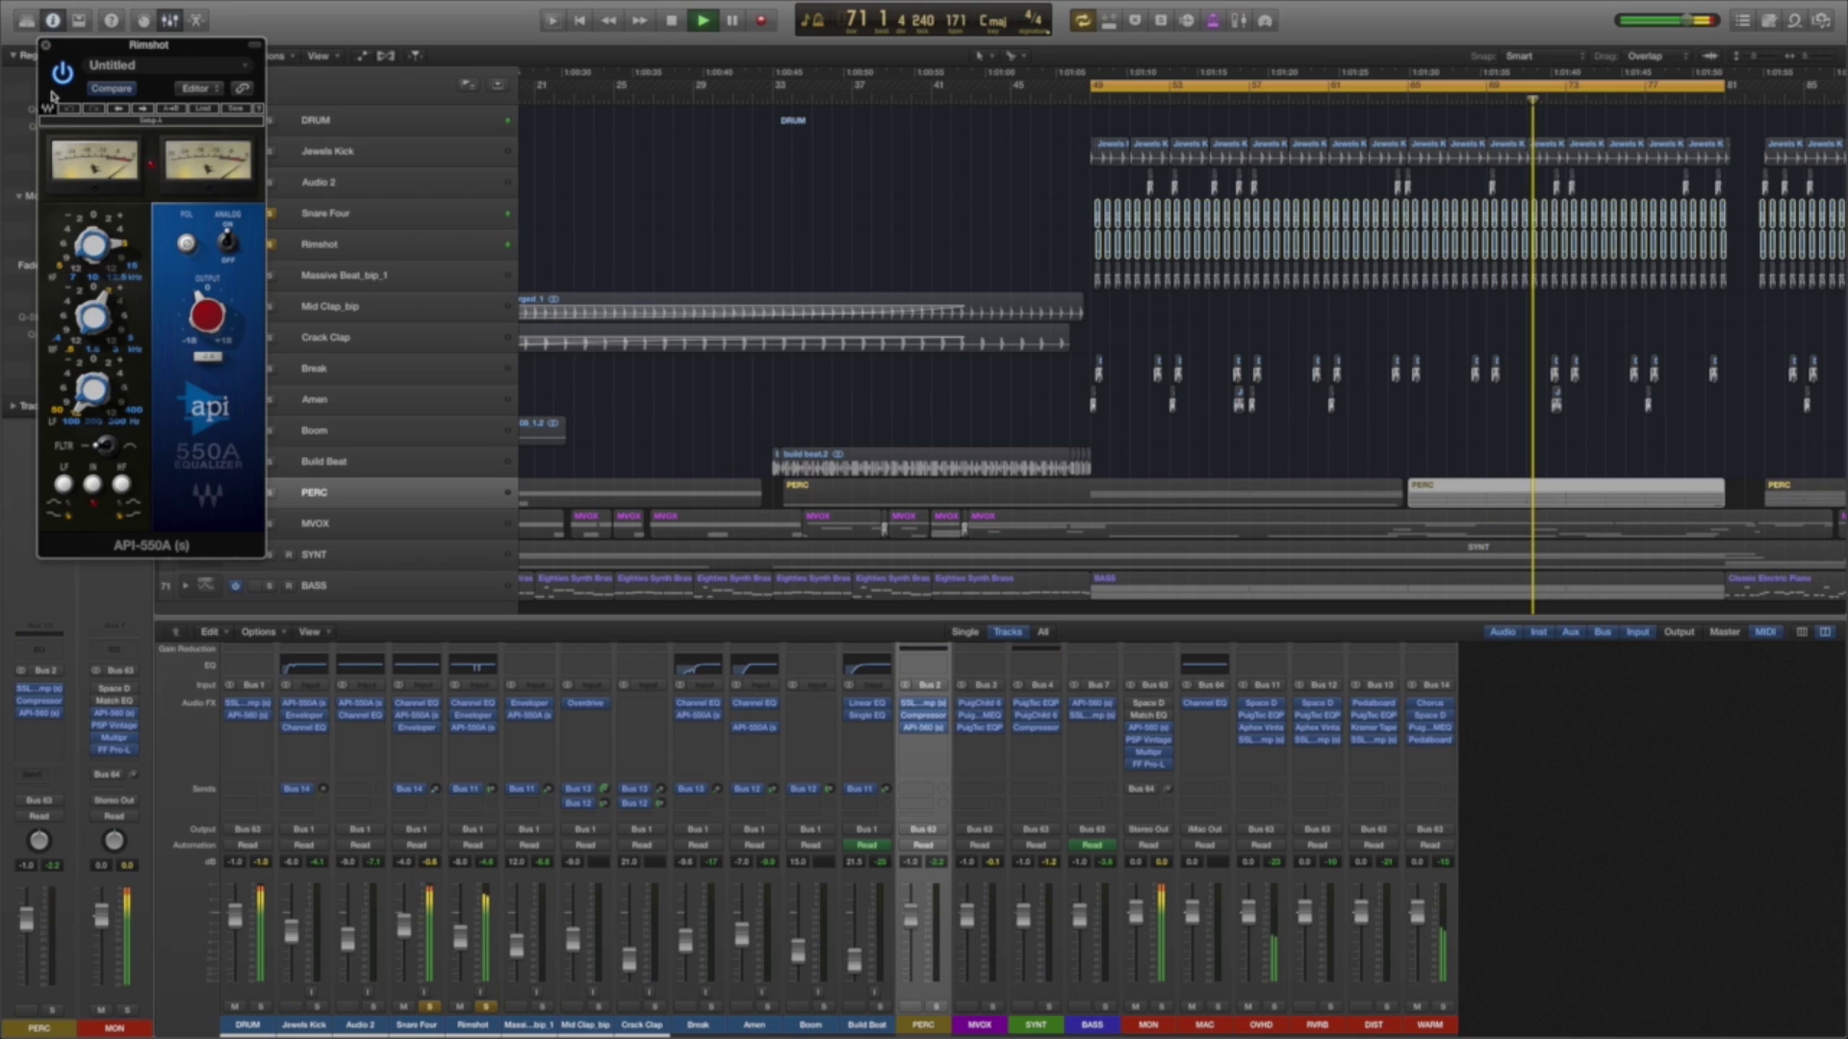
pyautogui.click(45, 46)
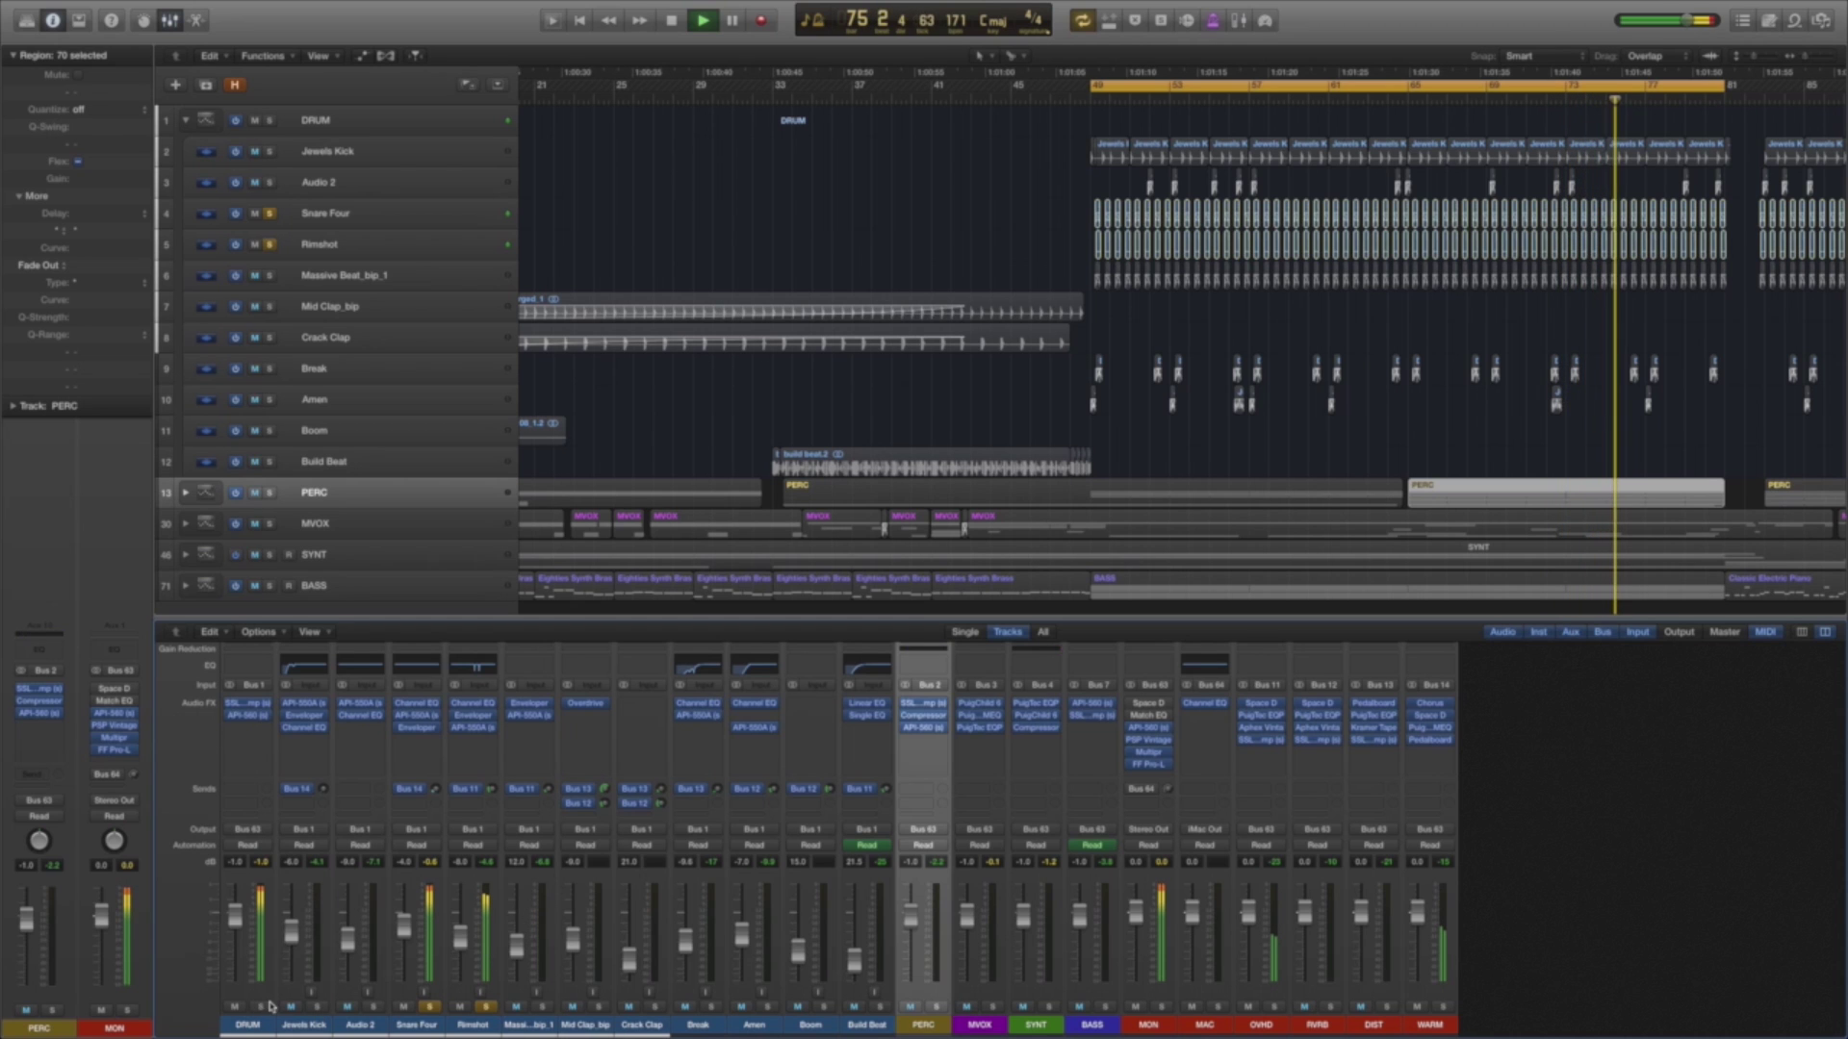
pyautogui.click(542, 1007)
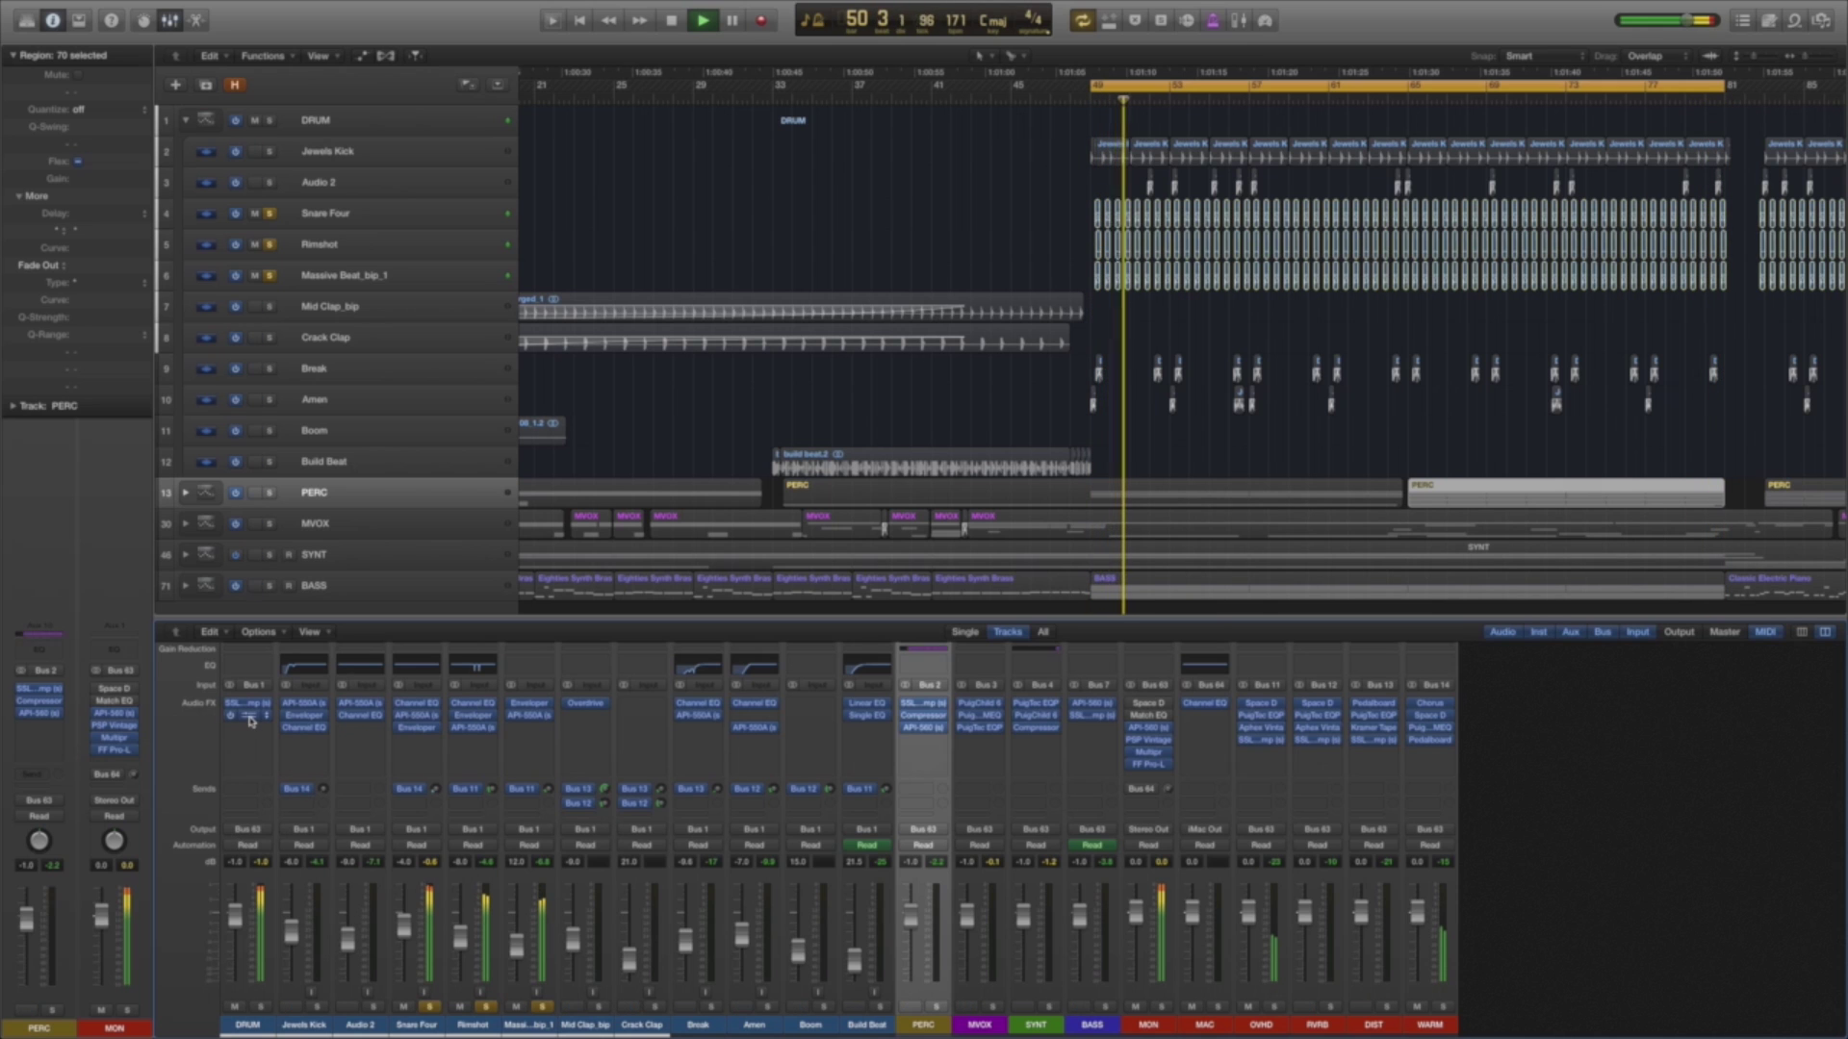
# Solo the whole DRUM stack and examine its API-560 equalizer, comparing the sound with the EQ bypassed before closing it.
pyautogui.click(270, 119)
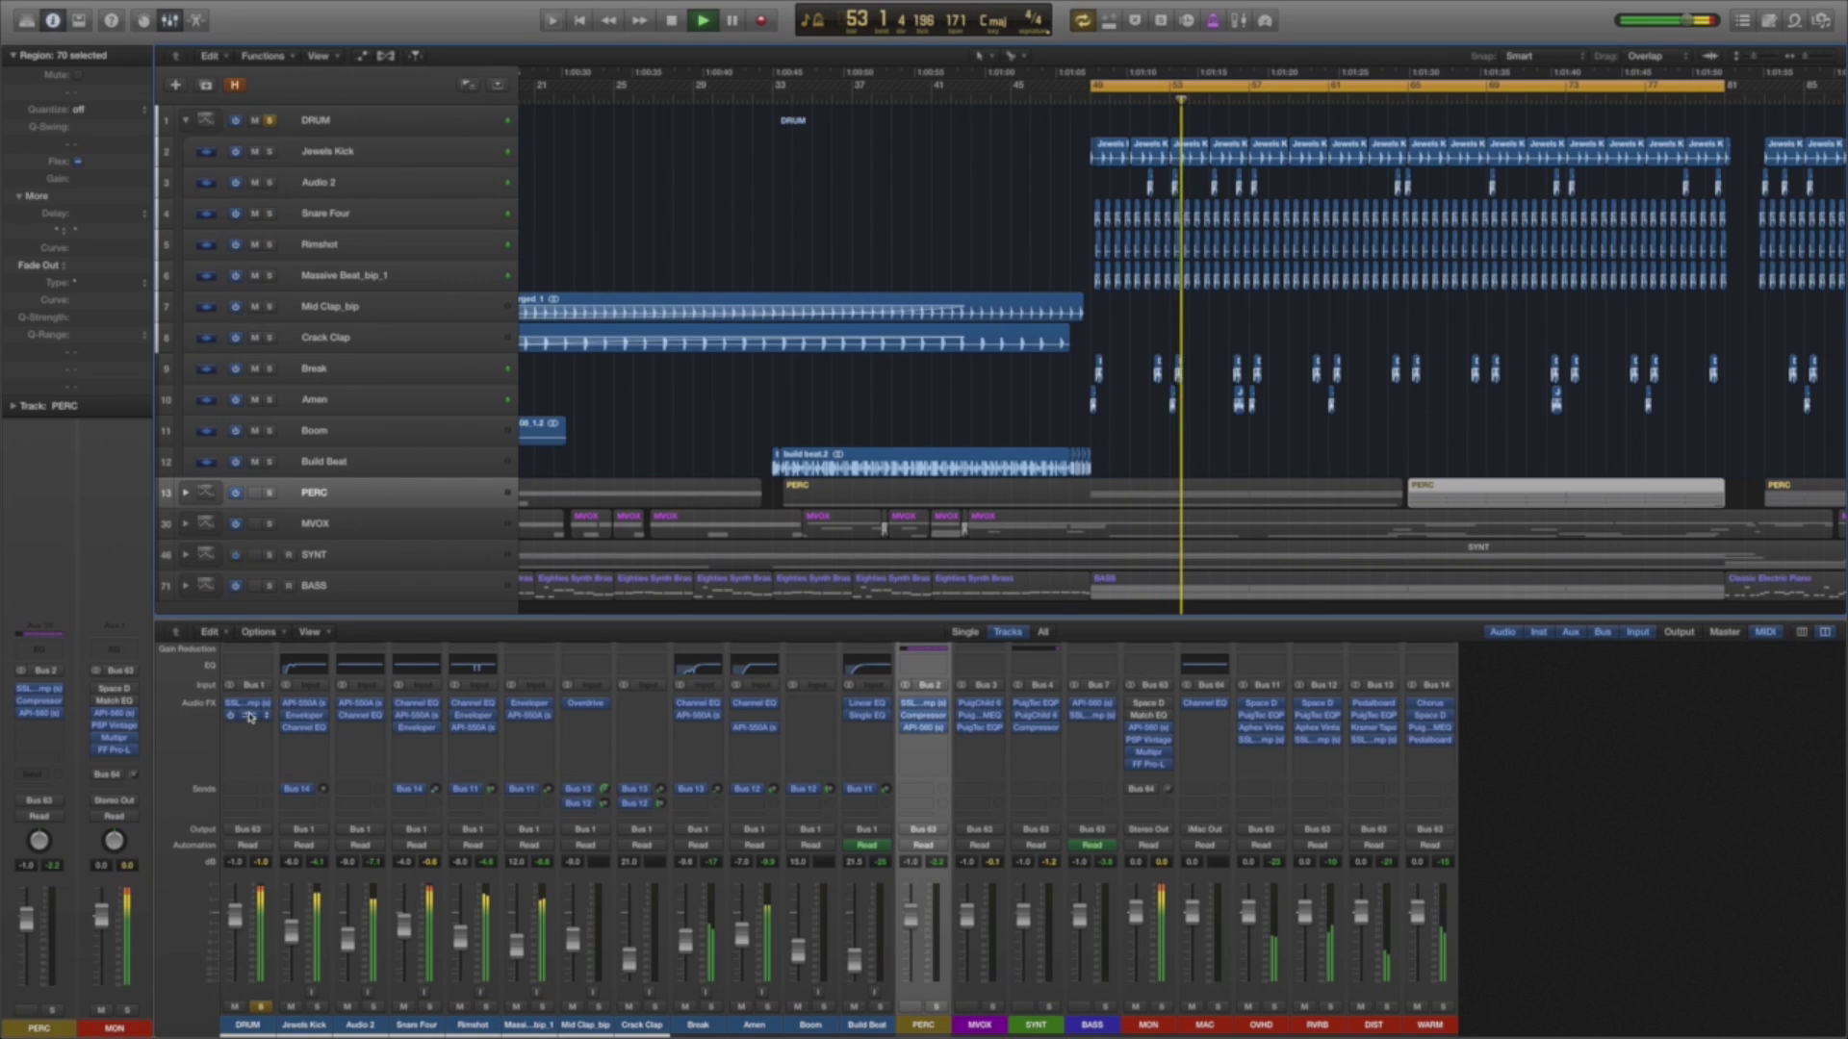
pyautogui.press('v')
pyautogui.moveTo(200, 42); pyautogui.dragTo(710, 99)
pyautogui.click(648, 85)
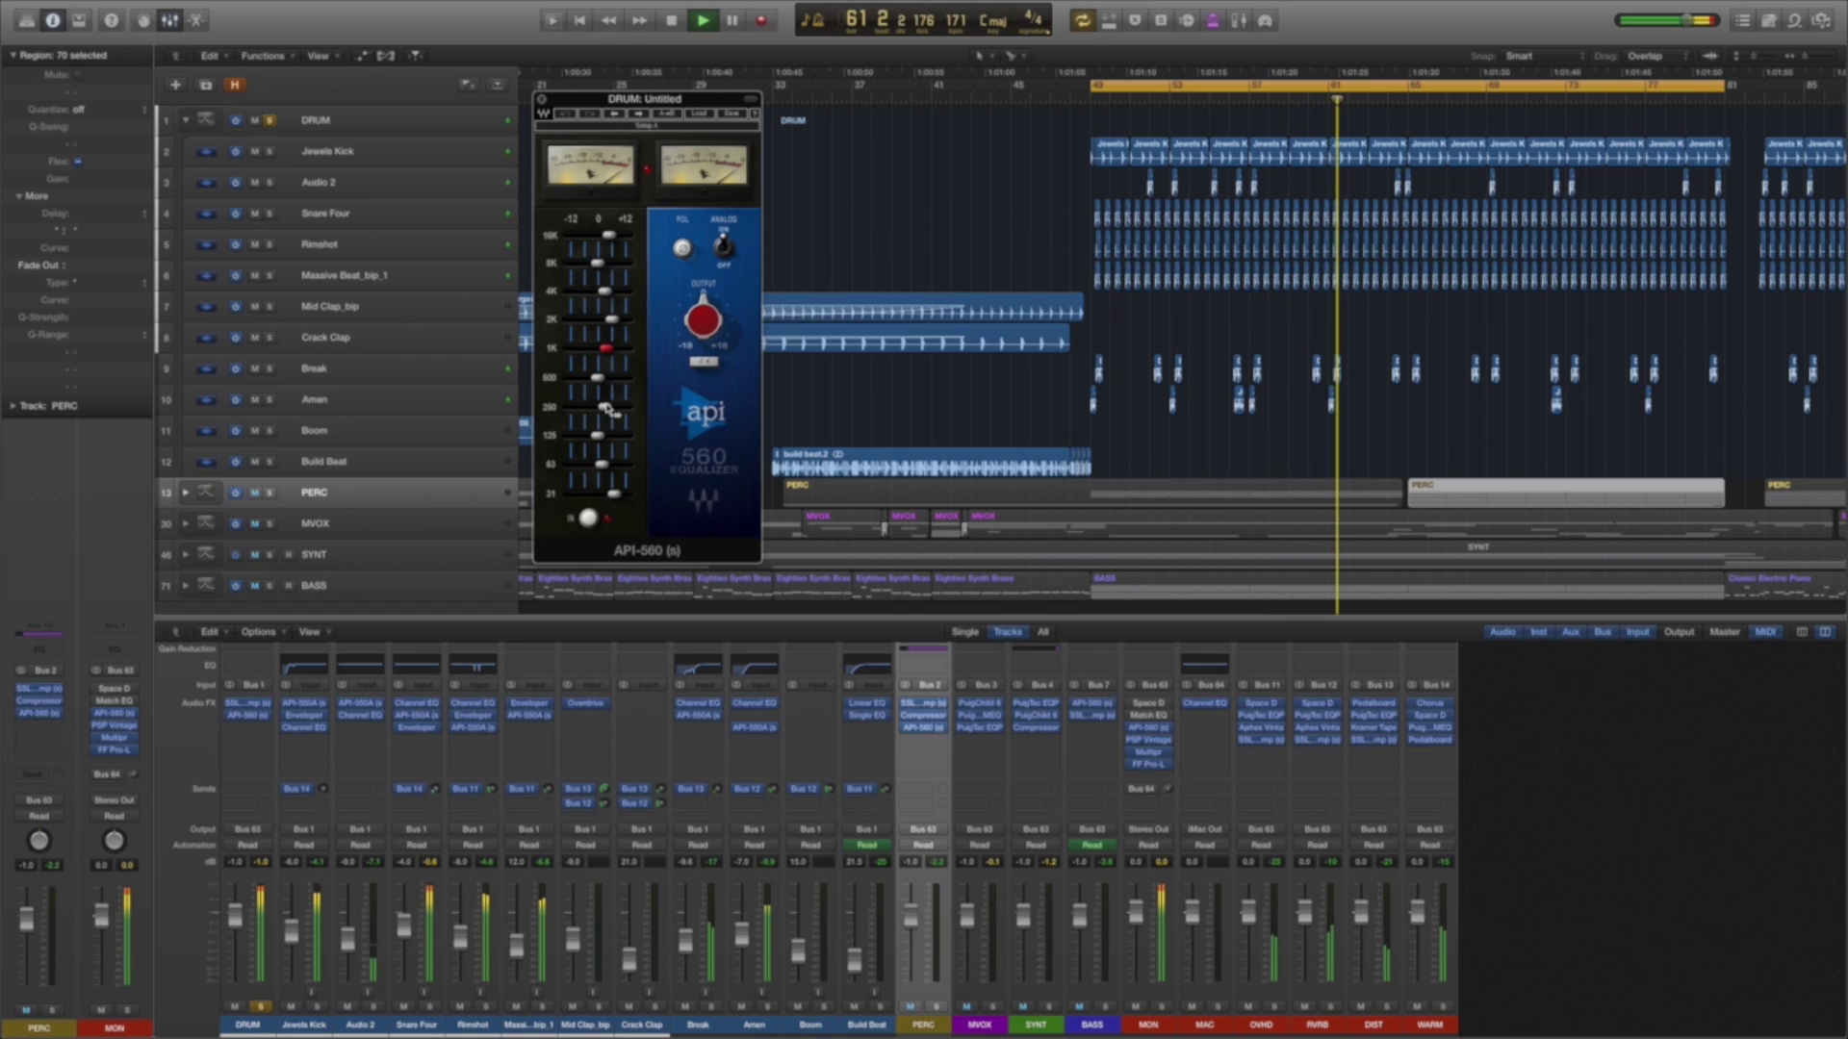
pyautogui.moveTo(609, 402); pyautogui.dragTo(604, 408)
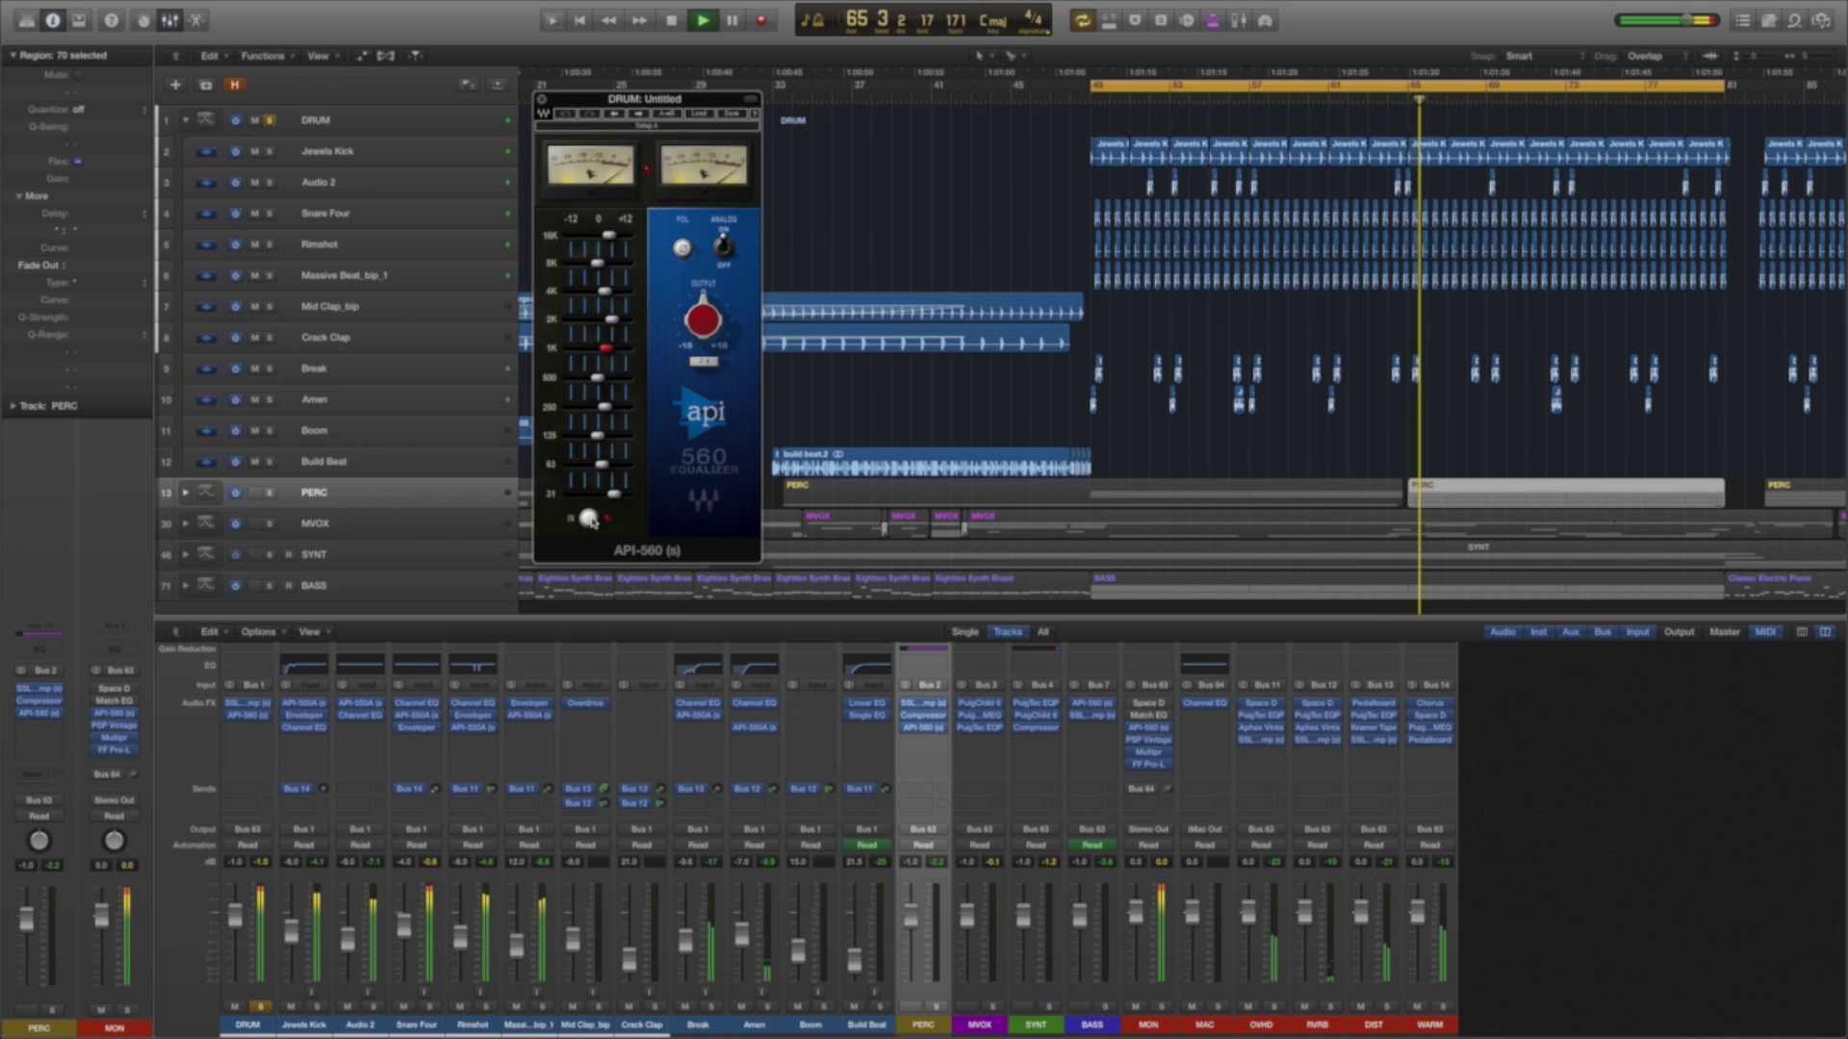
pyautogui.click(588, 520)
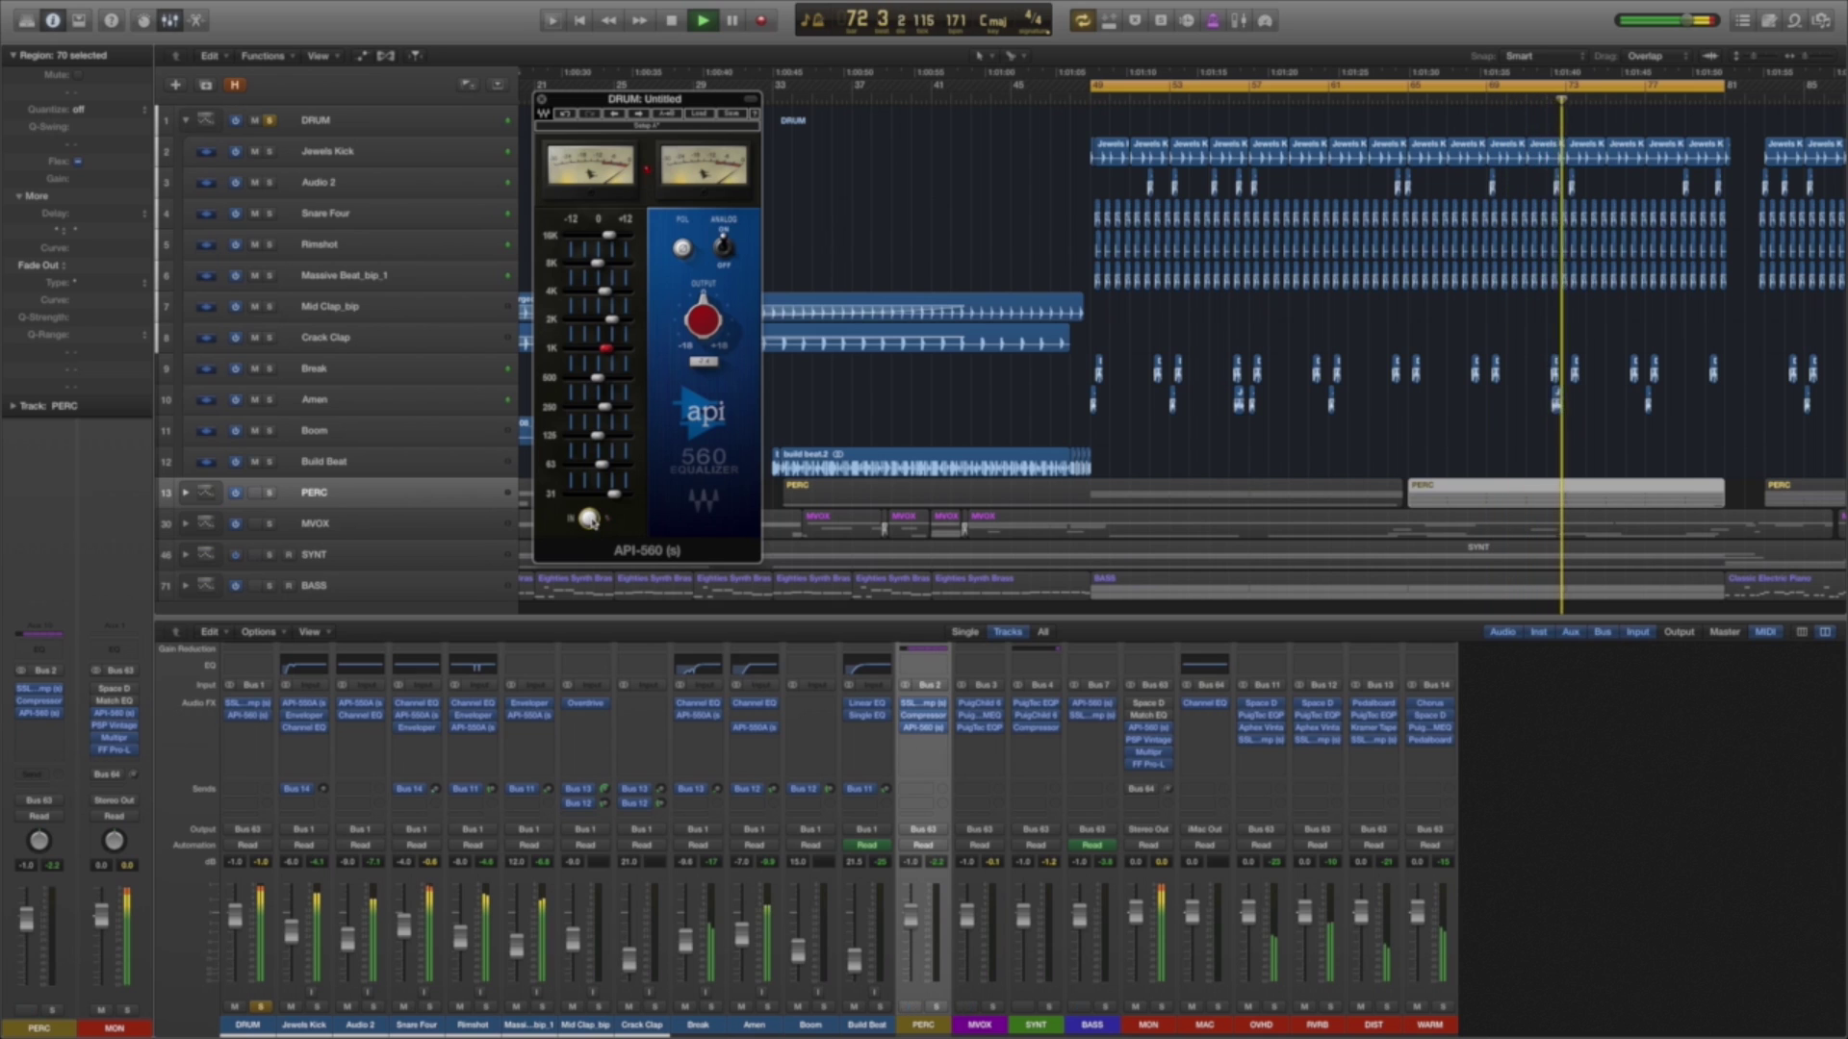
pyautogui.click(543, 100)
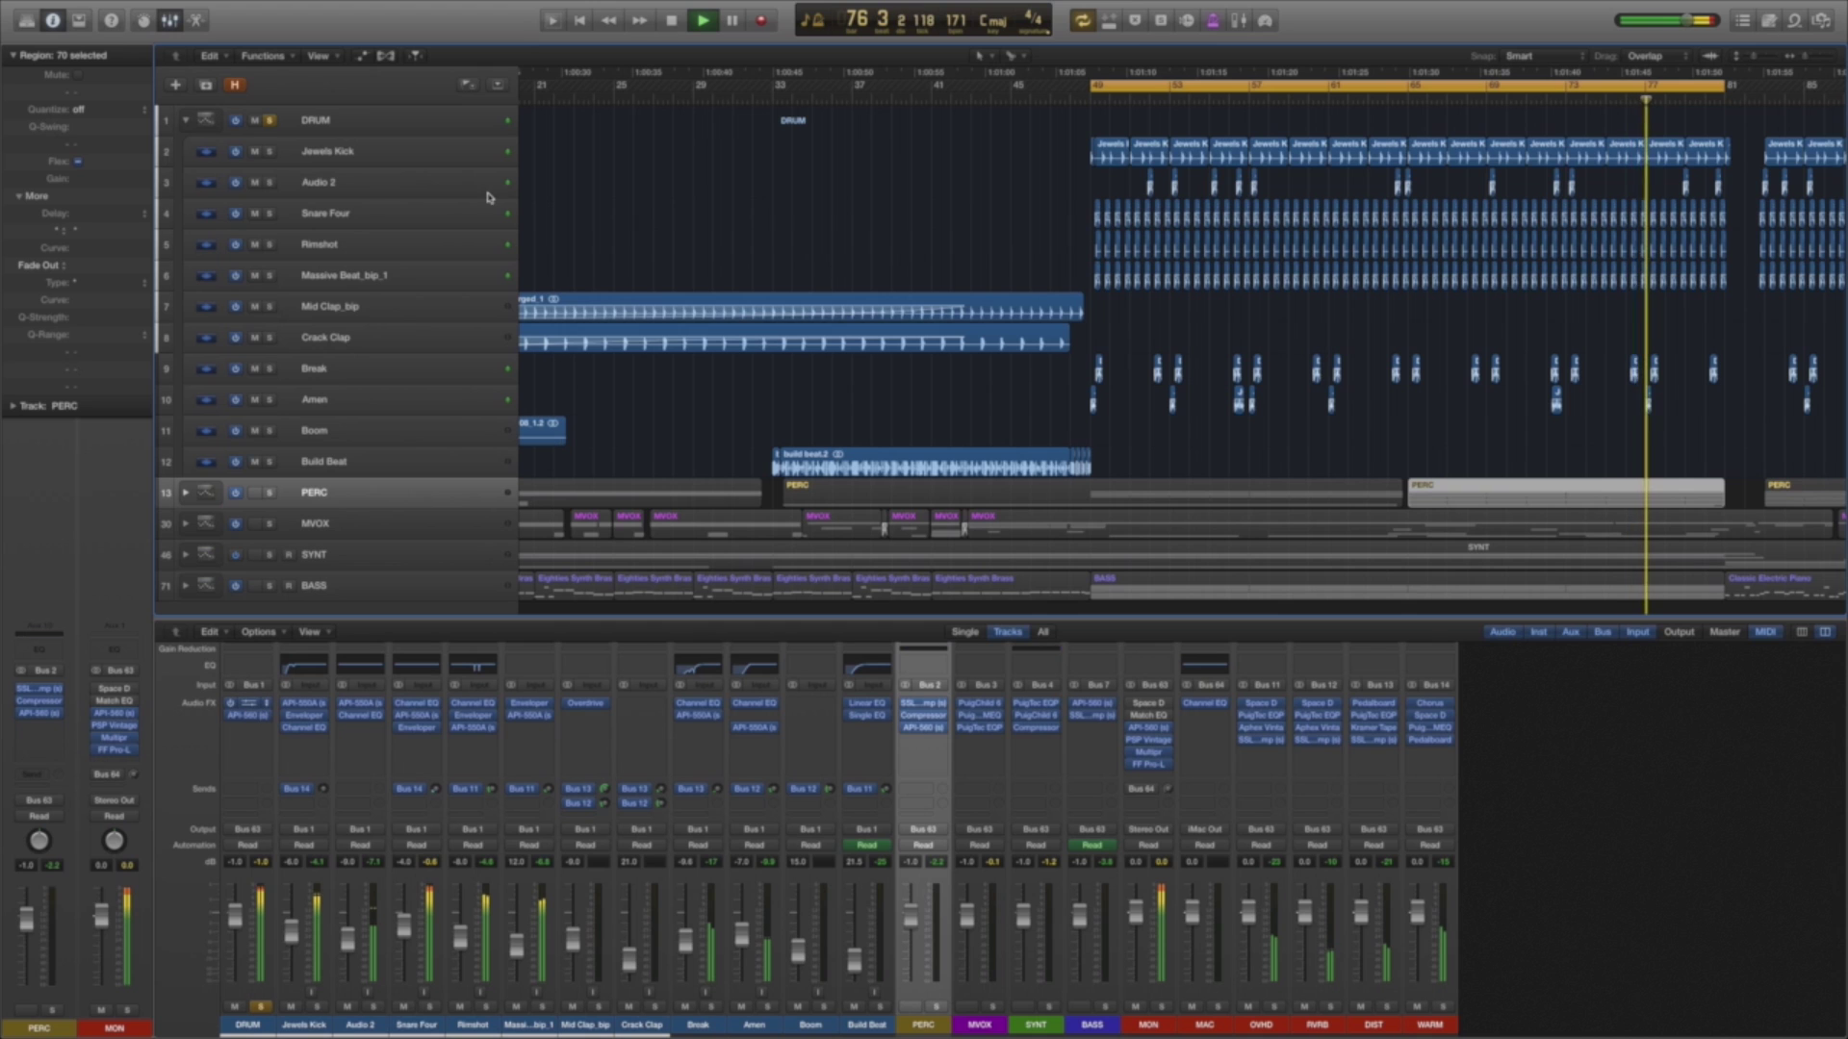
# Examine the SSLComp bus compressor on the DRUM stack, comparing it bypassed and active and checking its attack control.
pyautogui.moveTo(200, 45); pyautogui.dragTo(664, 142)
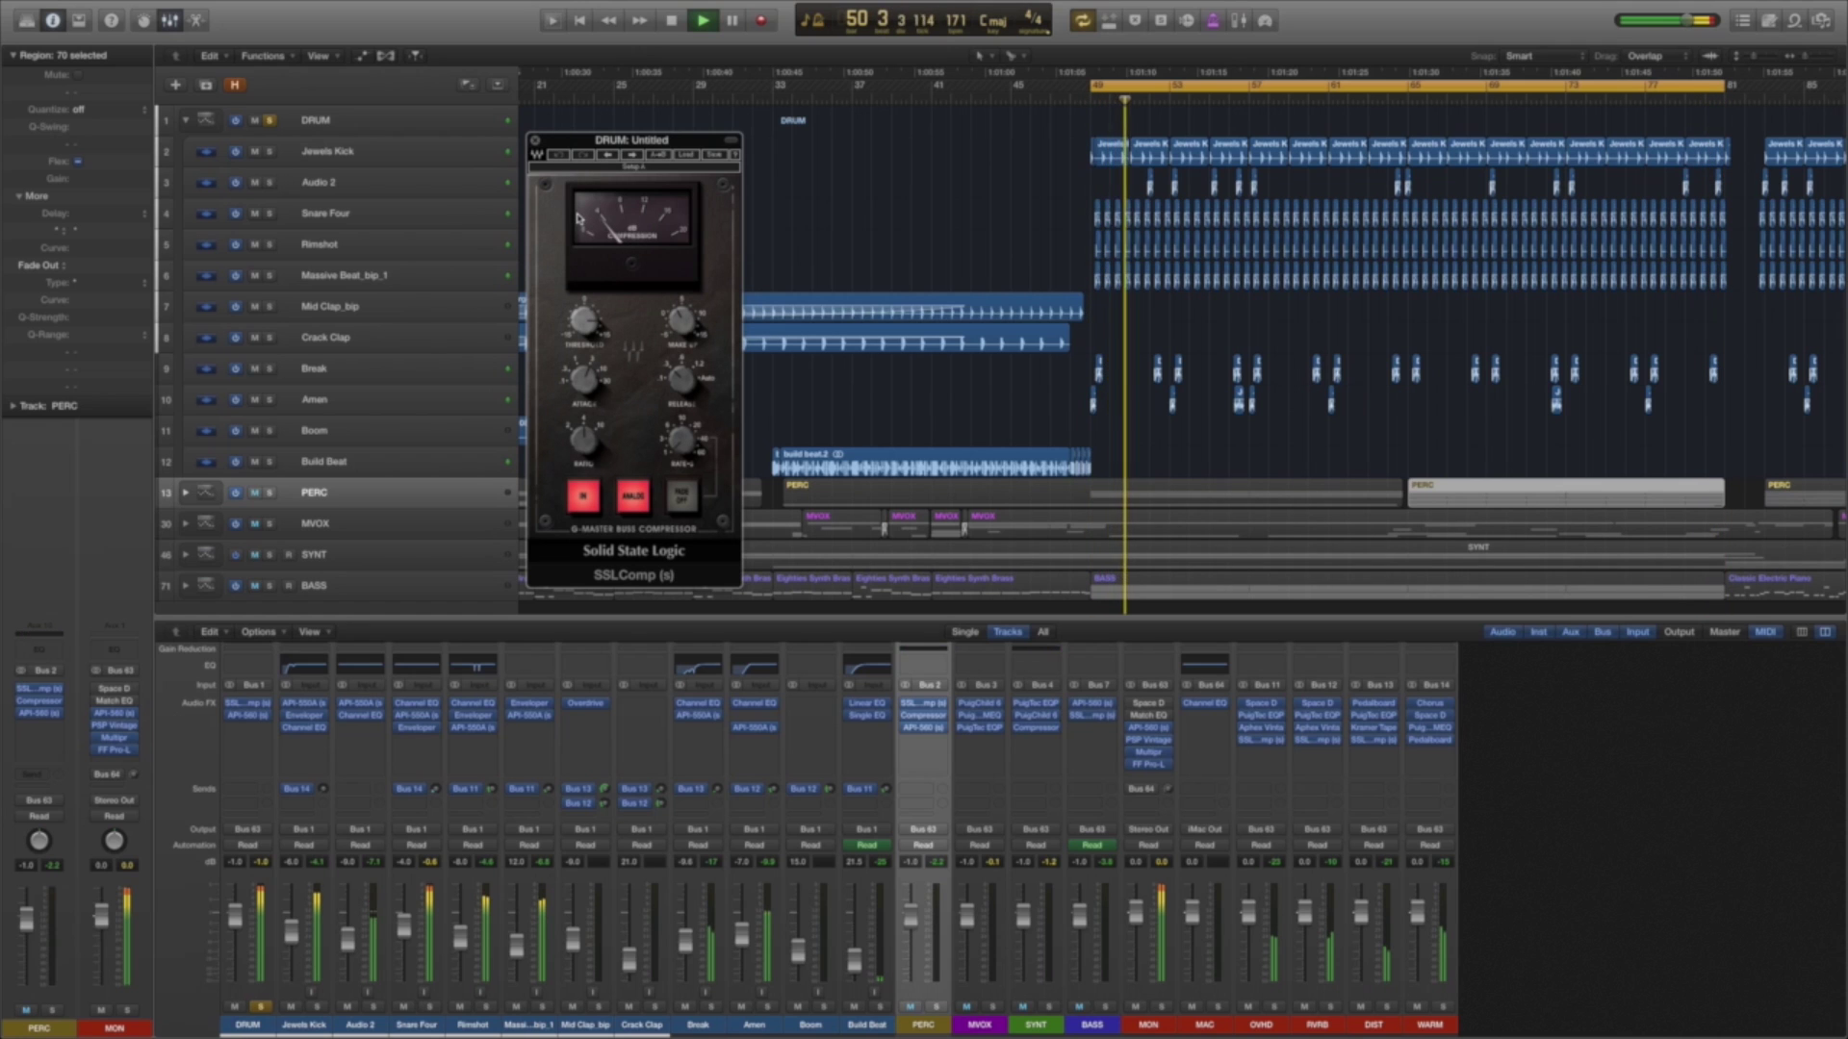
pyautogui.click(584, 498)
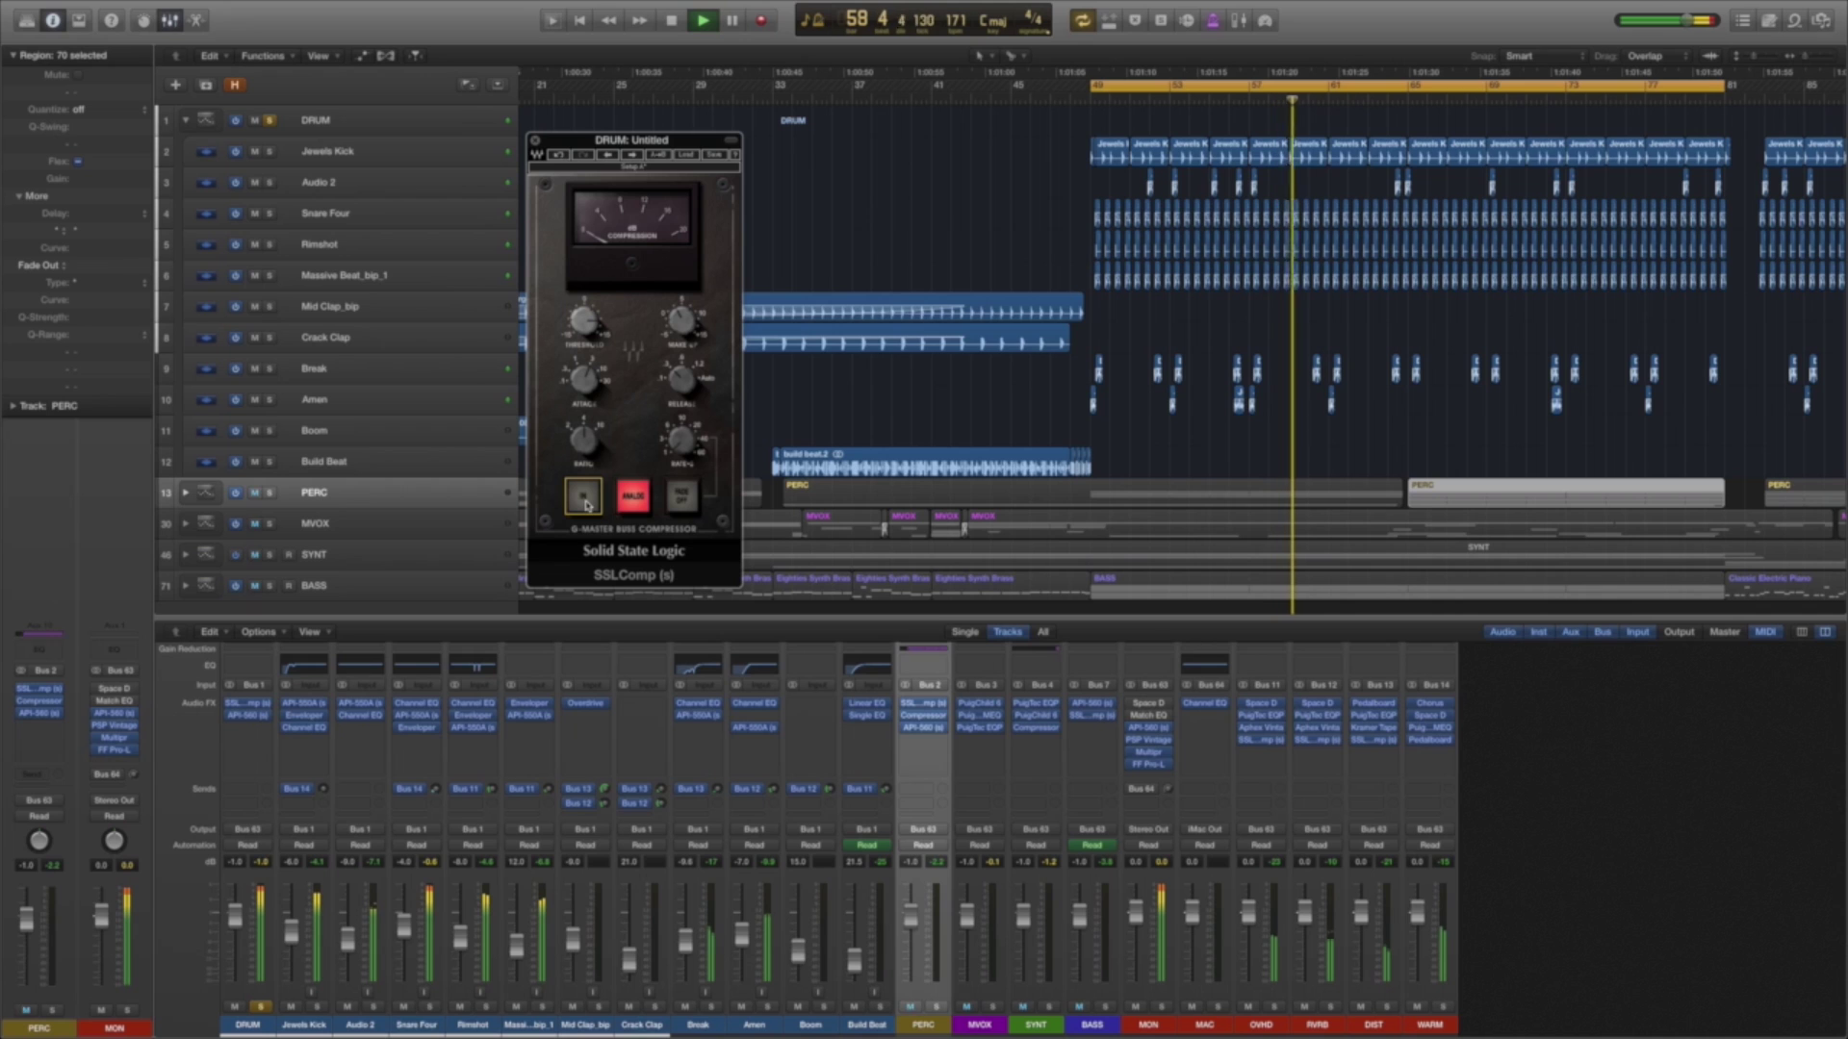
pyautogui.click(584, 501)
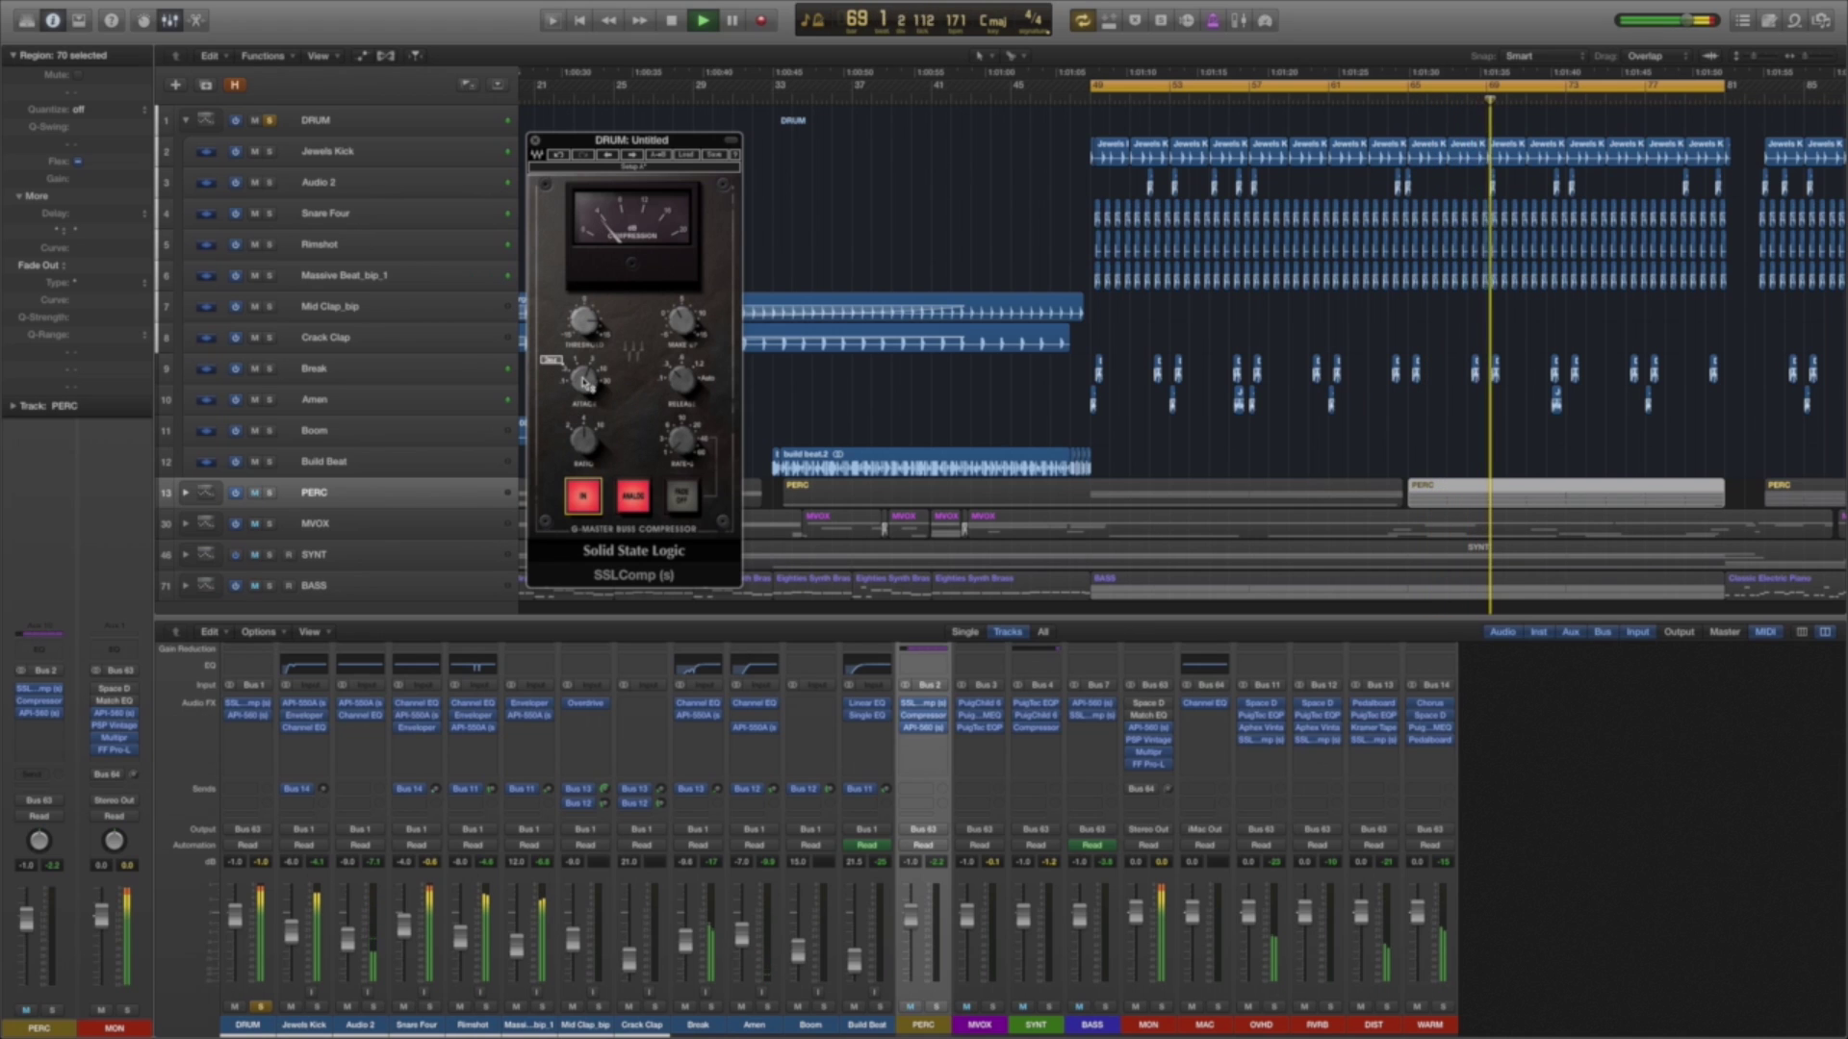
pyautogui.moveTo(590, 395)
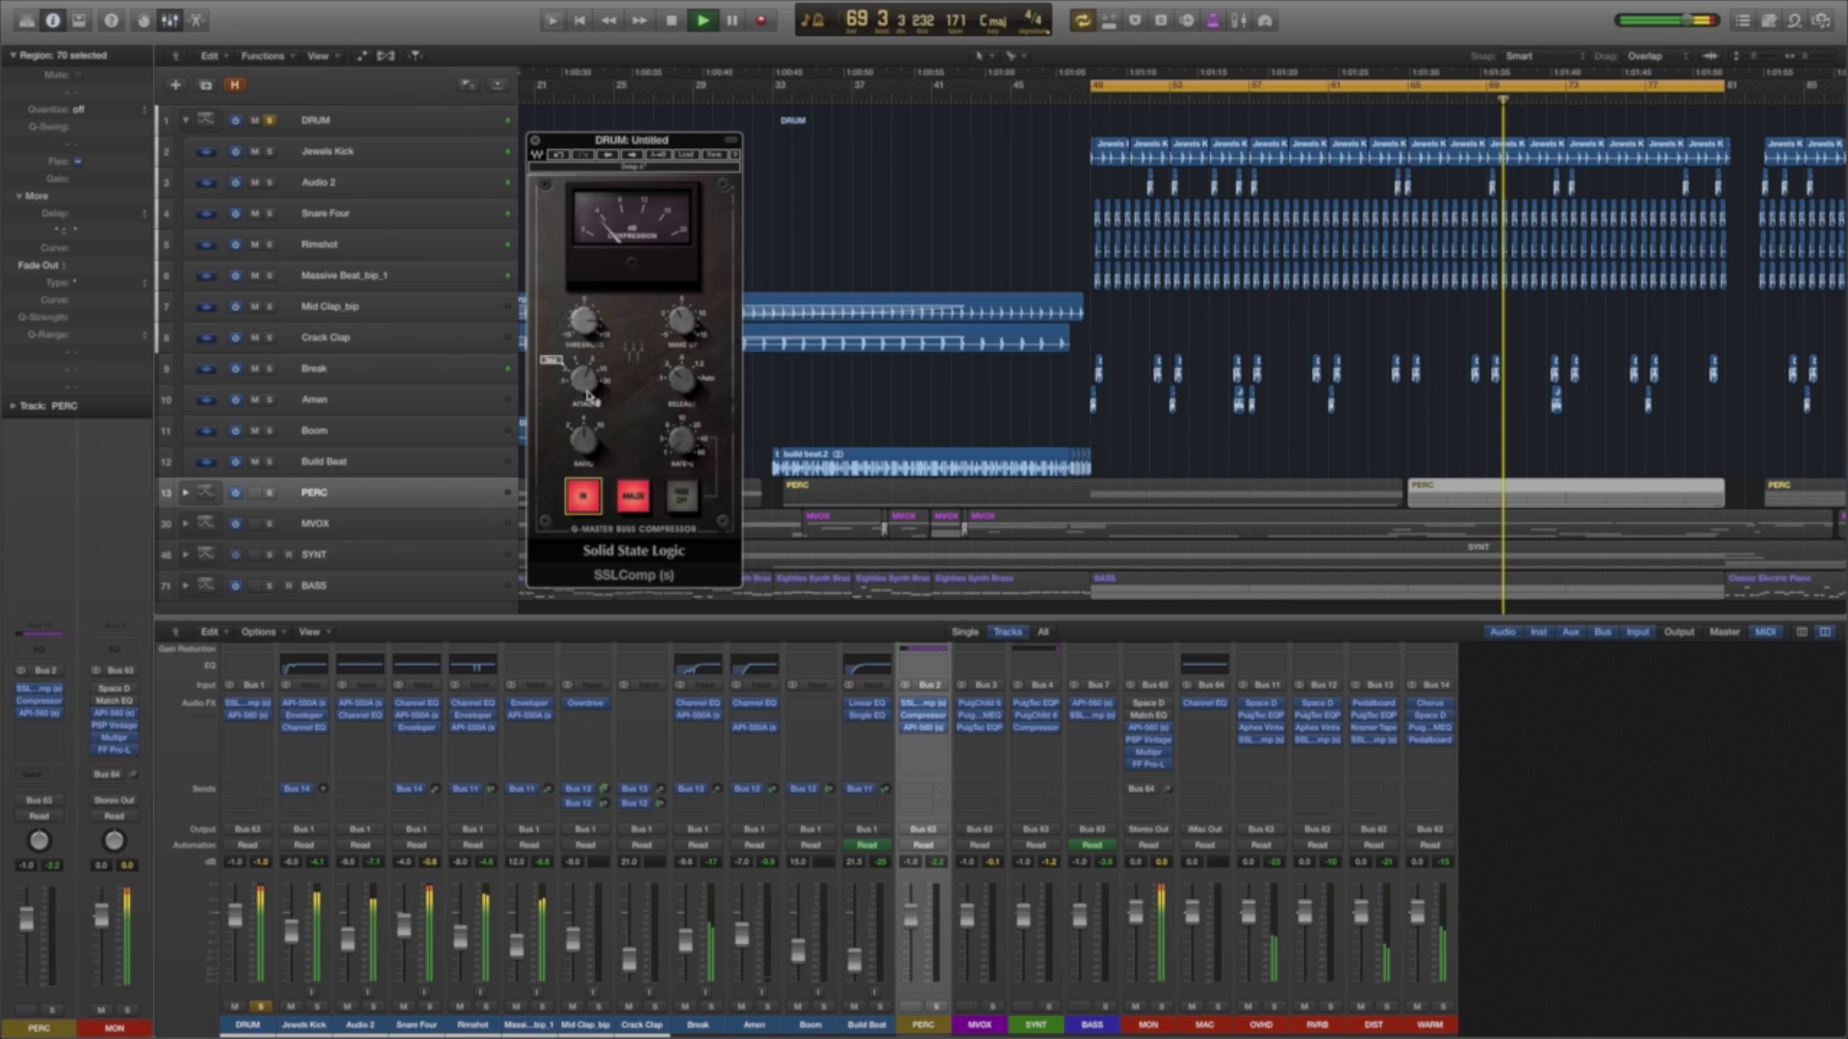
pyautogui.click(536, 143)
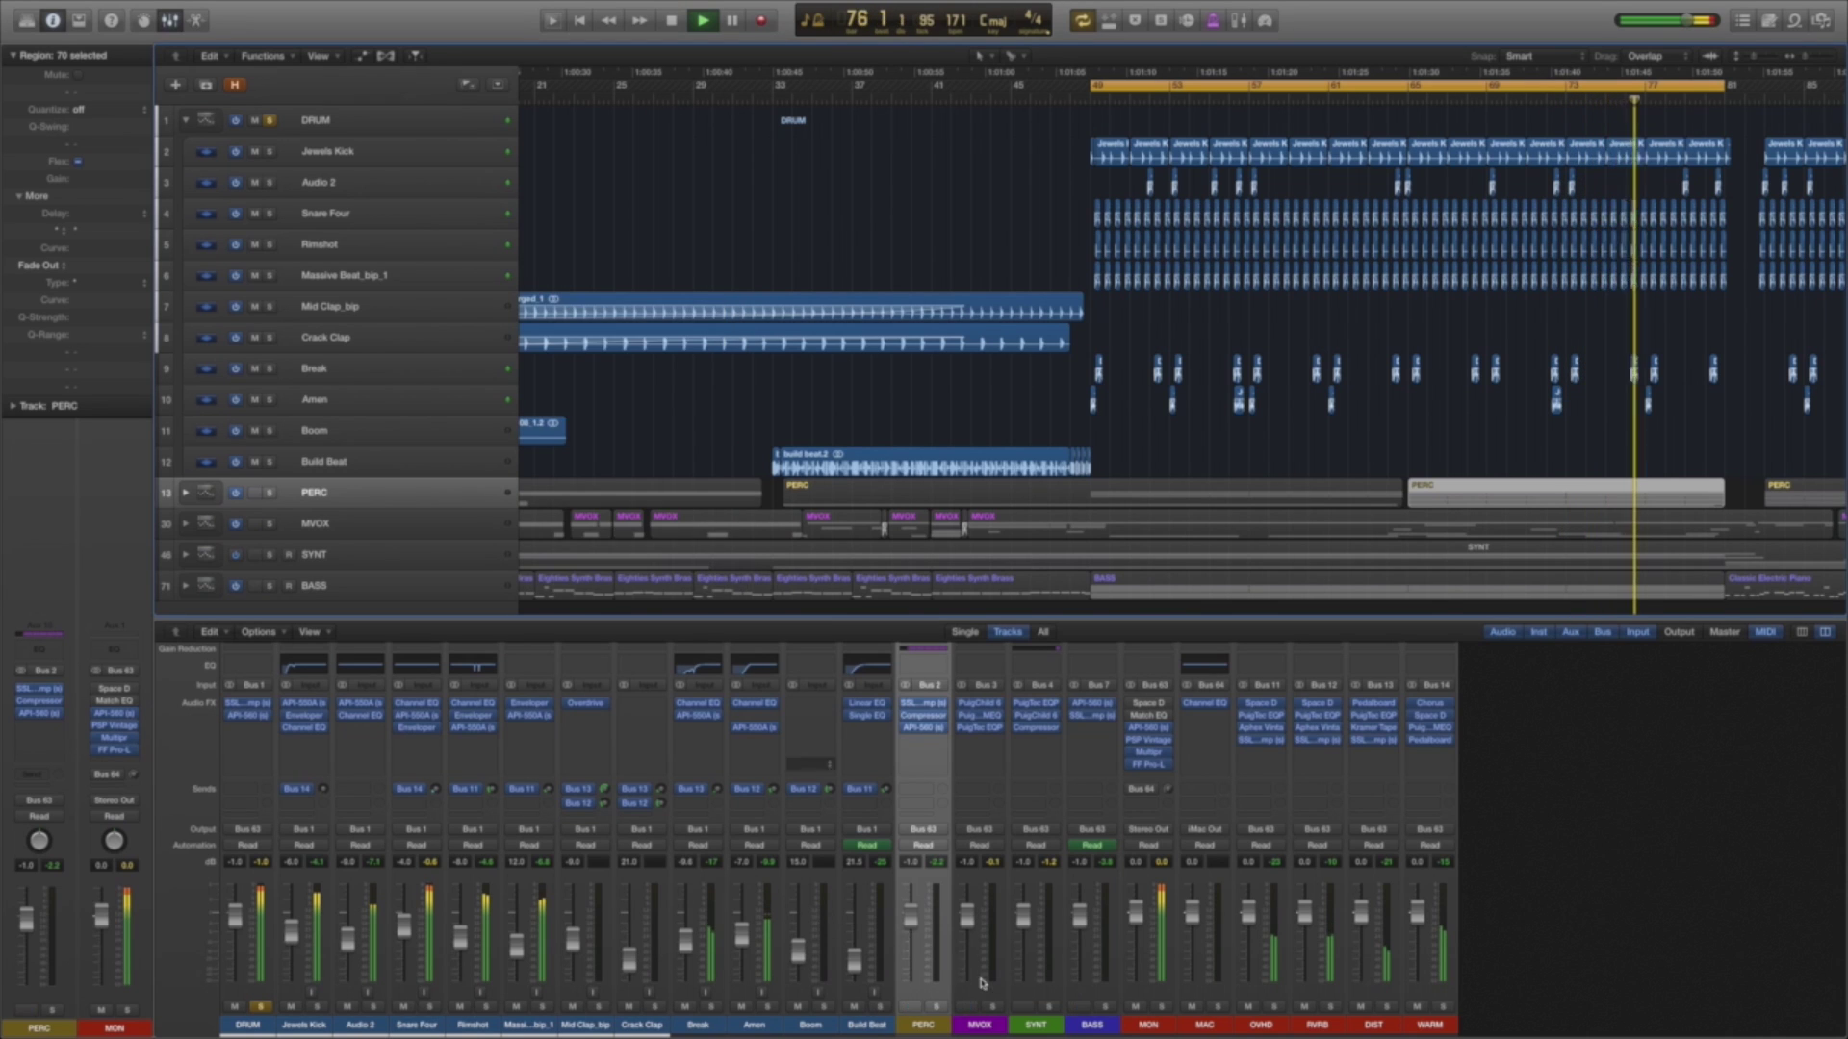
# Audition the BASS stack soloed with DRUM and replace it with the soloed SYNT stack.
pyautogui.click(1108, 1007)
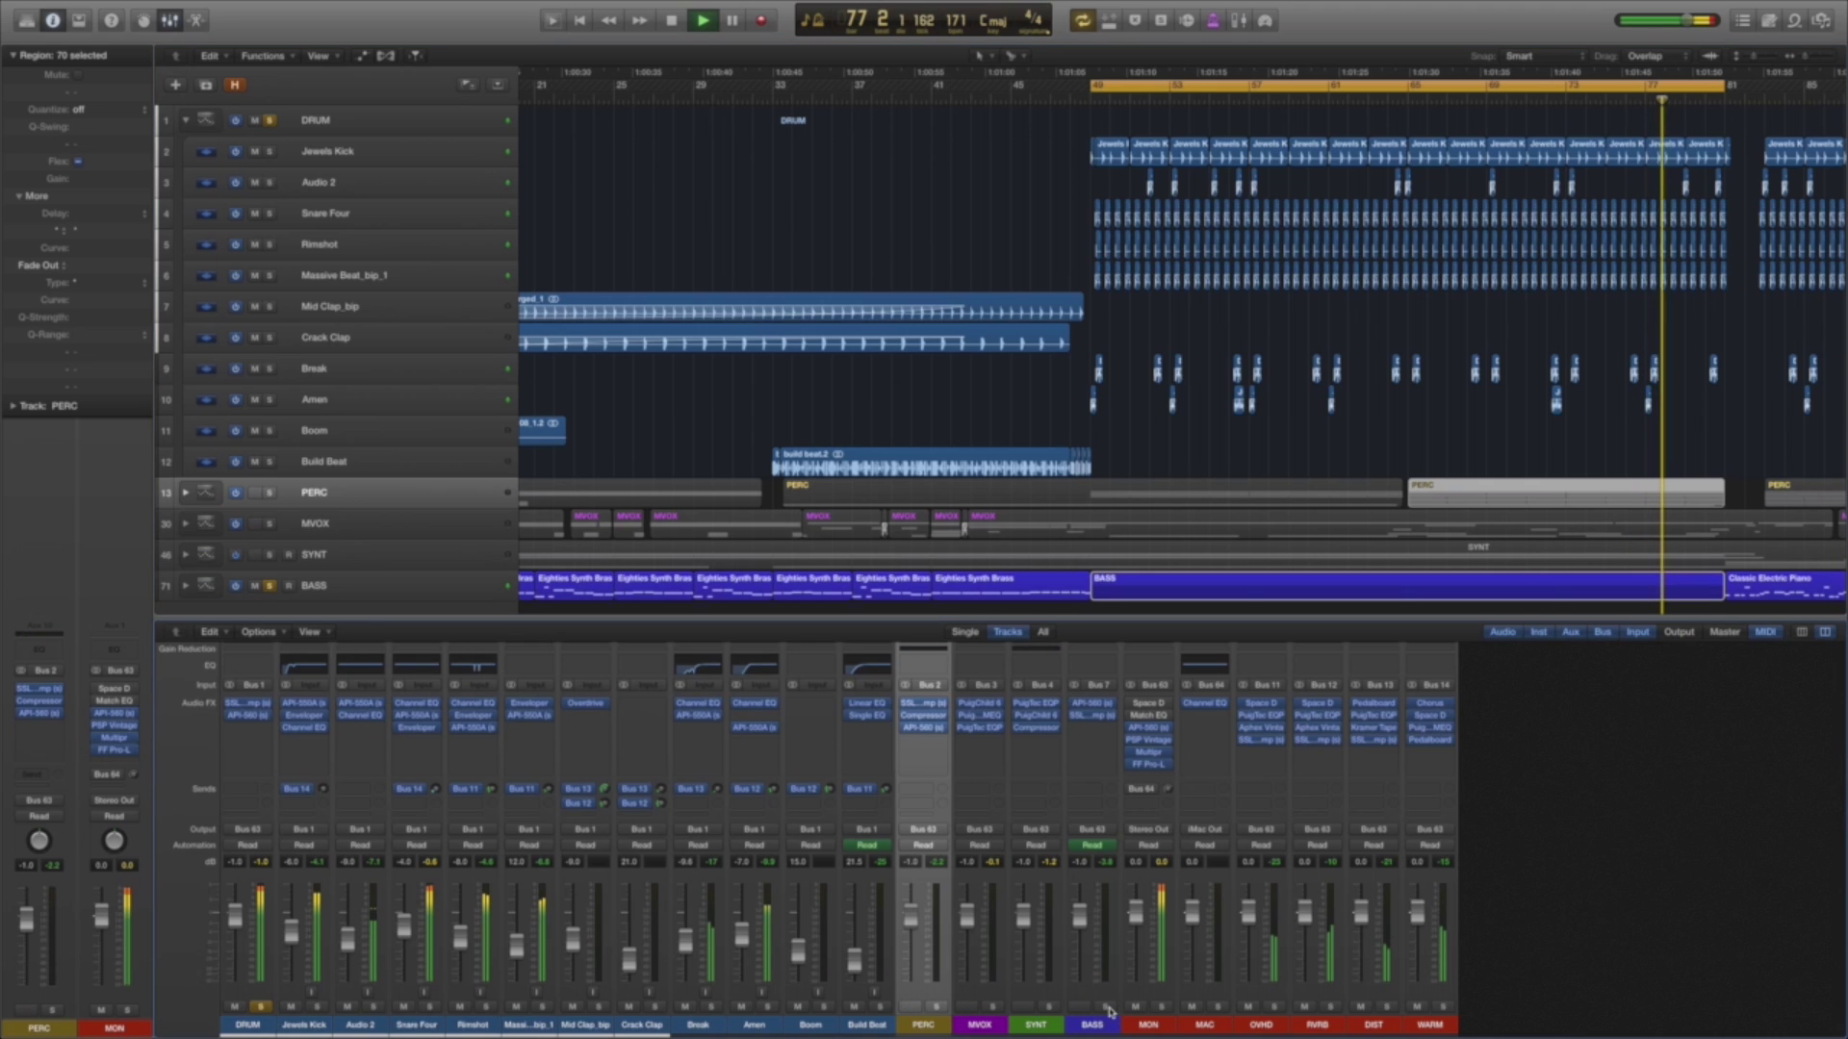
pyautogui.click(1049, 1006)
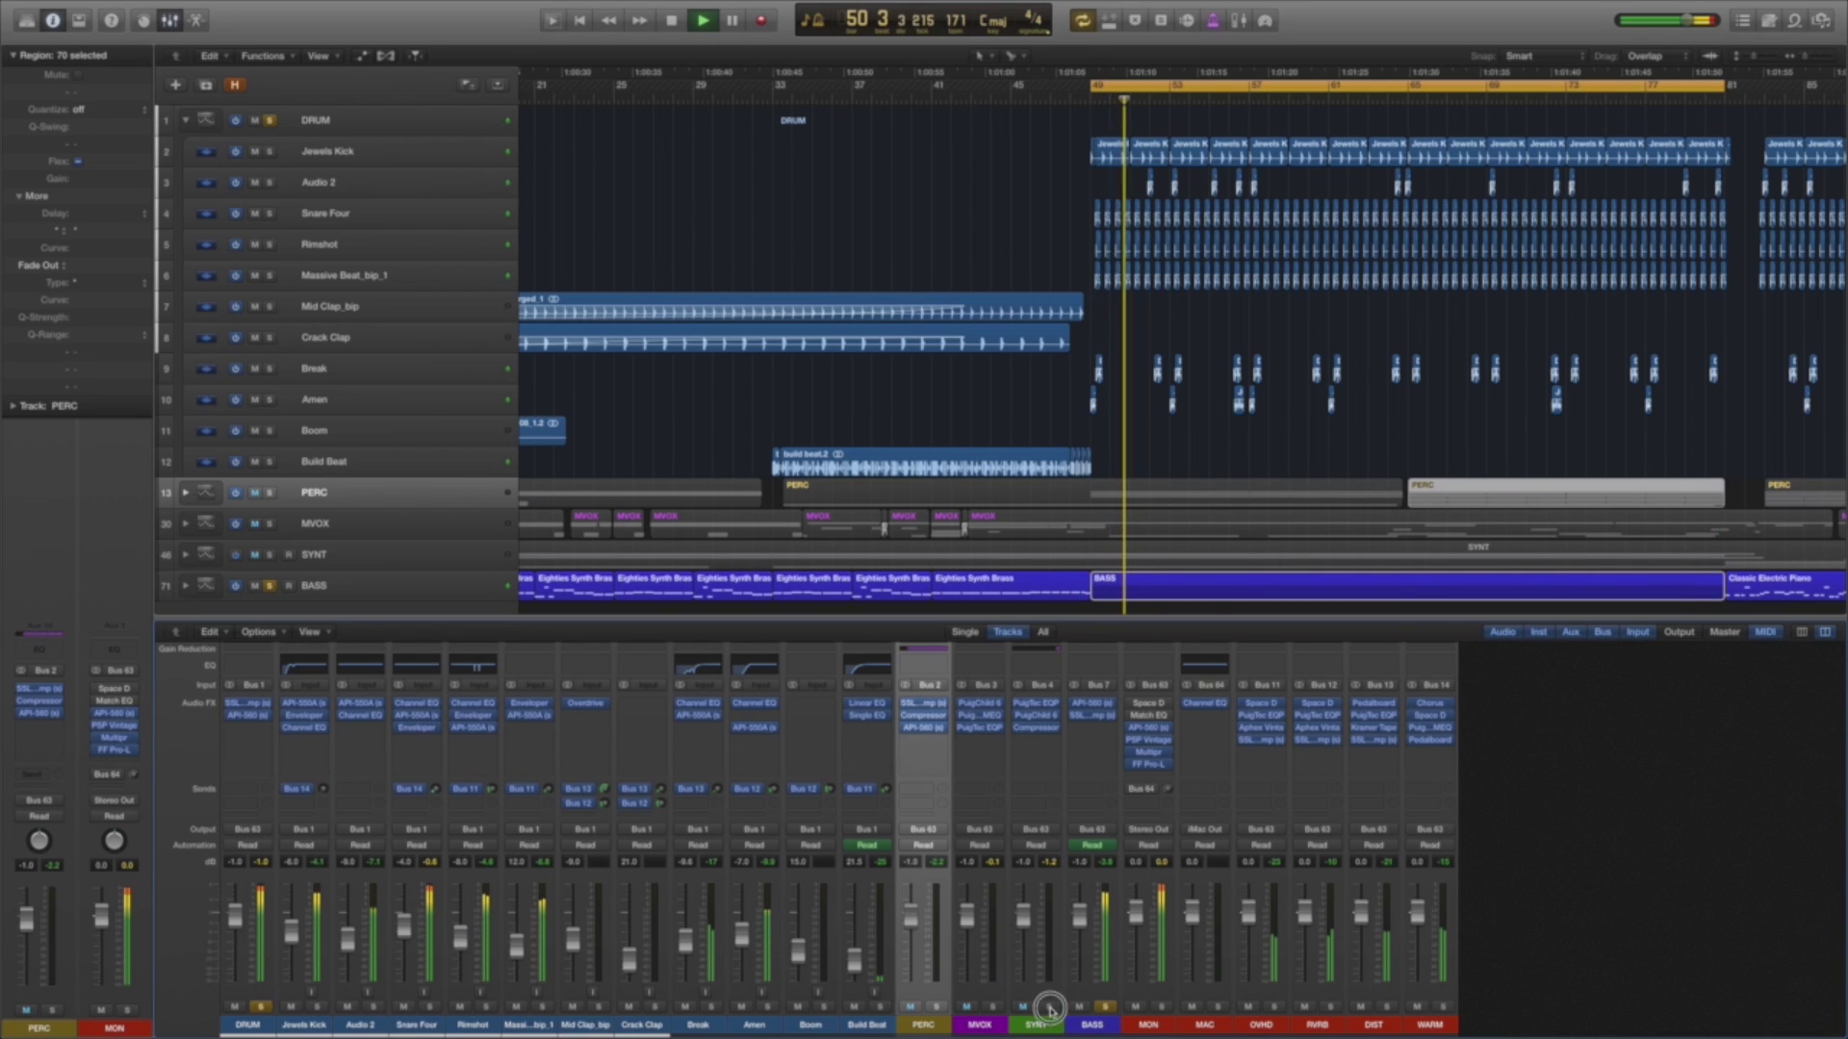
pyautogui.click(1106, 1008)
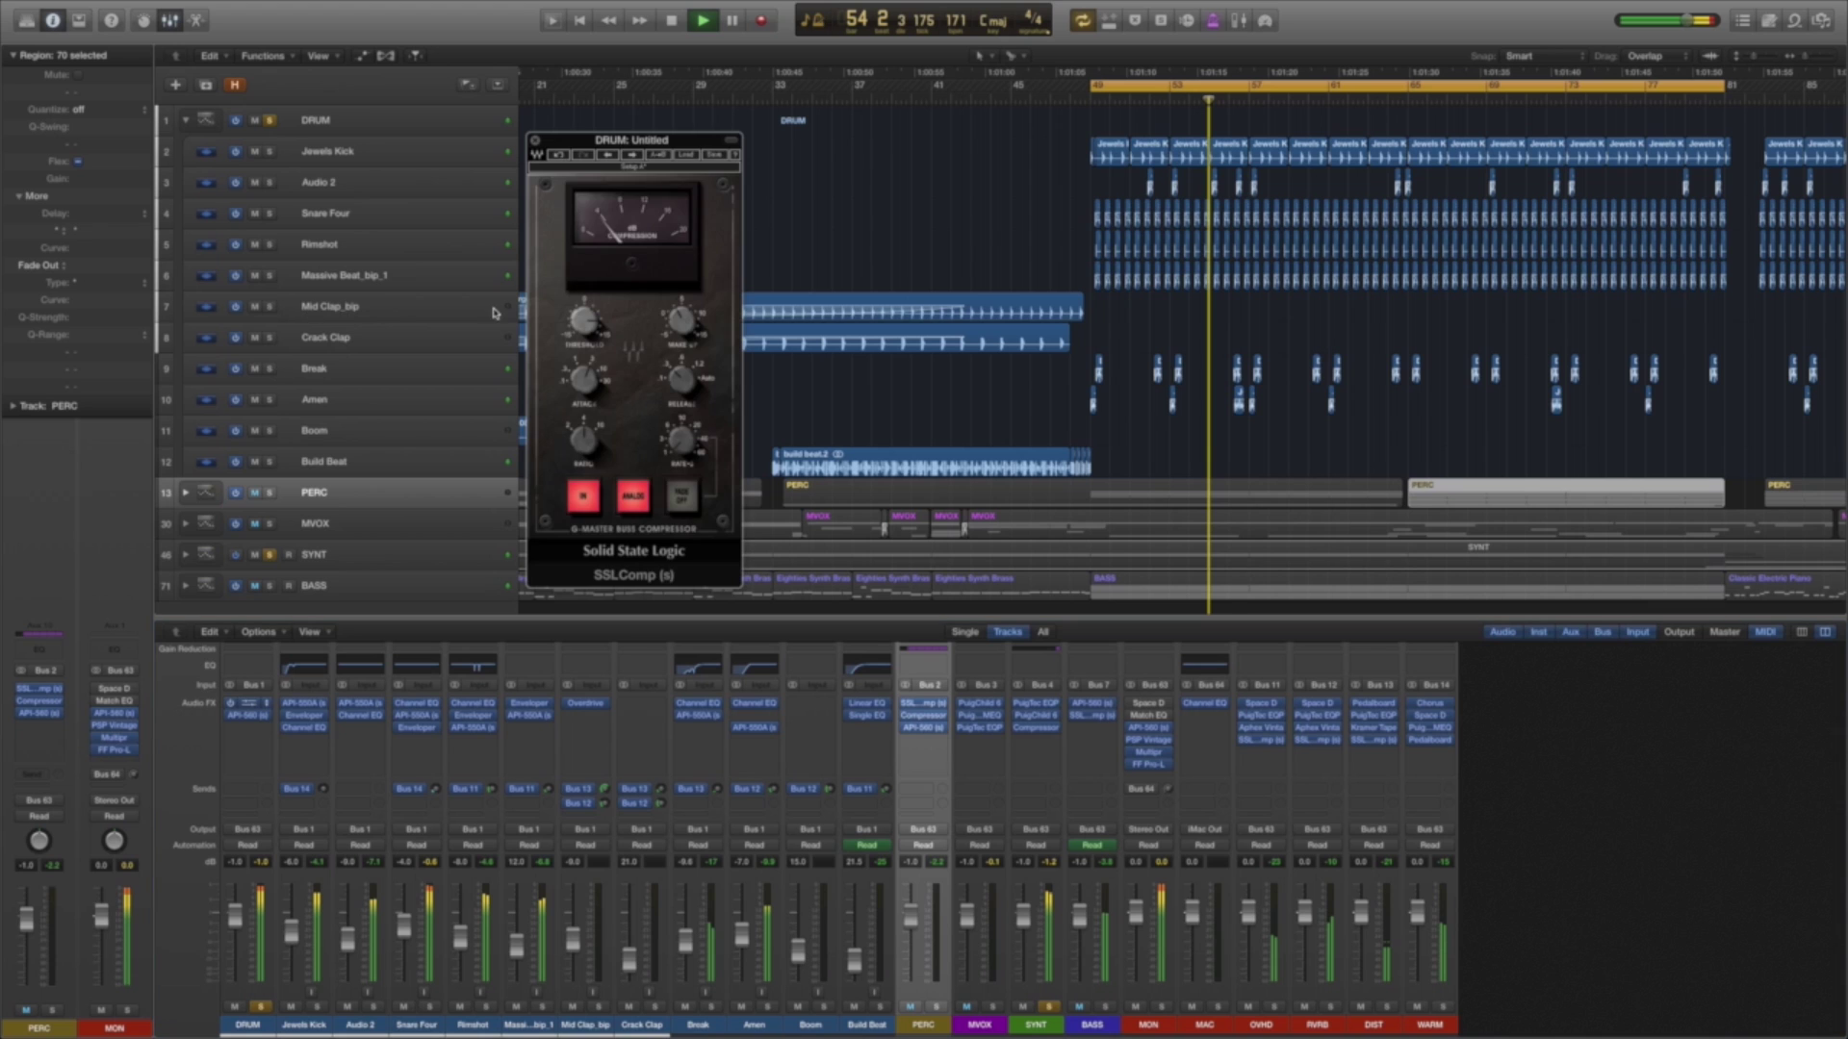
# Compare the DRUM stack's SSLComp bypassed and active while SYNT plays along, leaving it active and closing the plug-in.
pyautogui.click(583, 498)
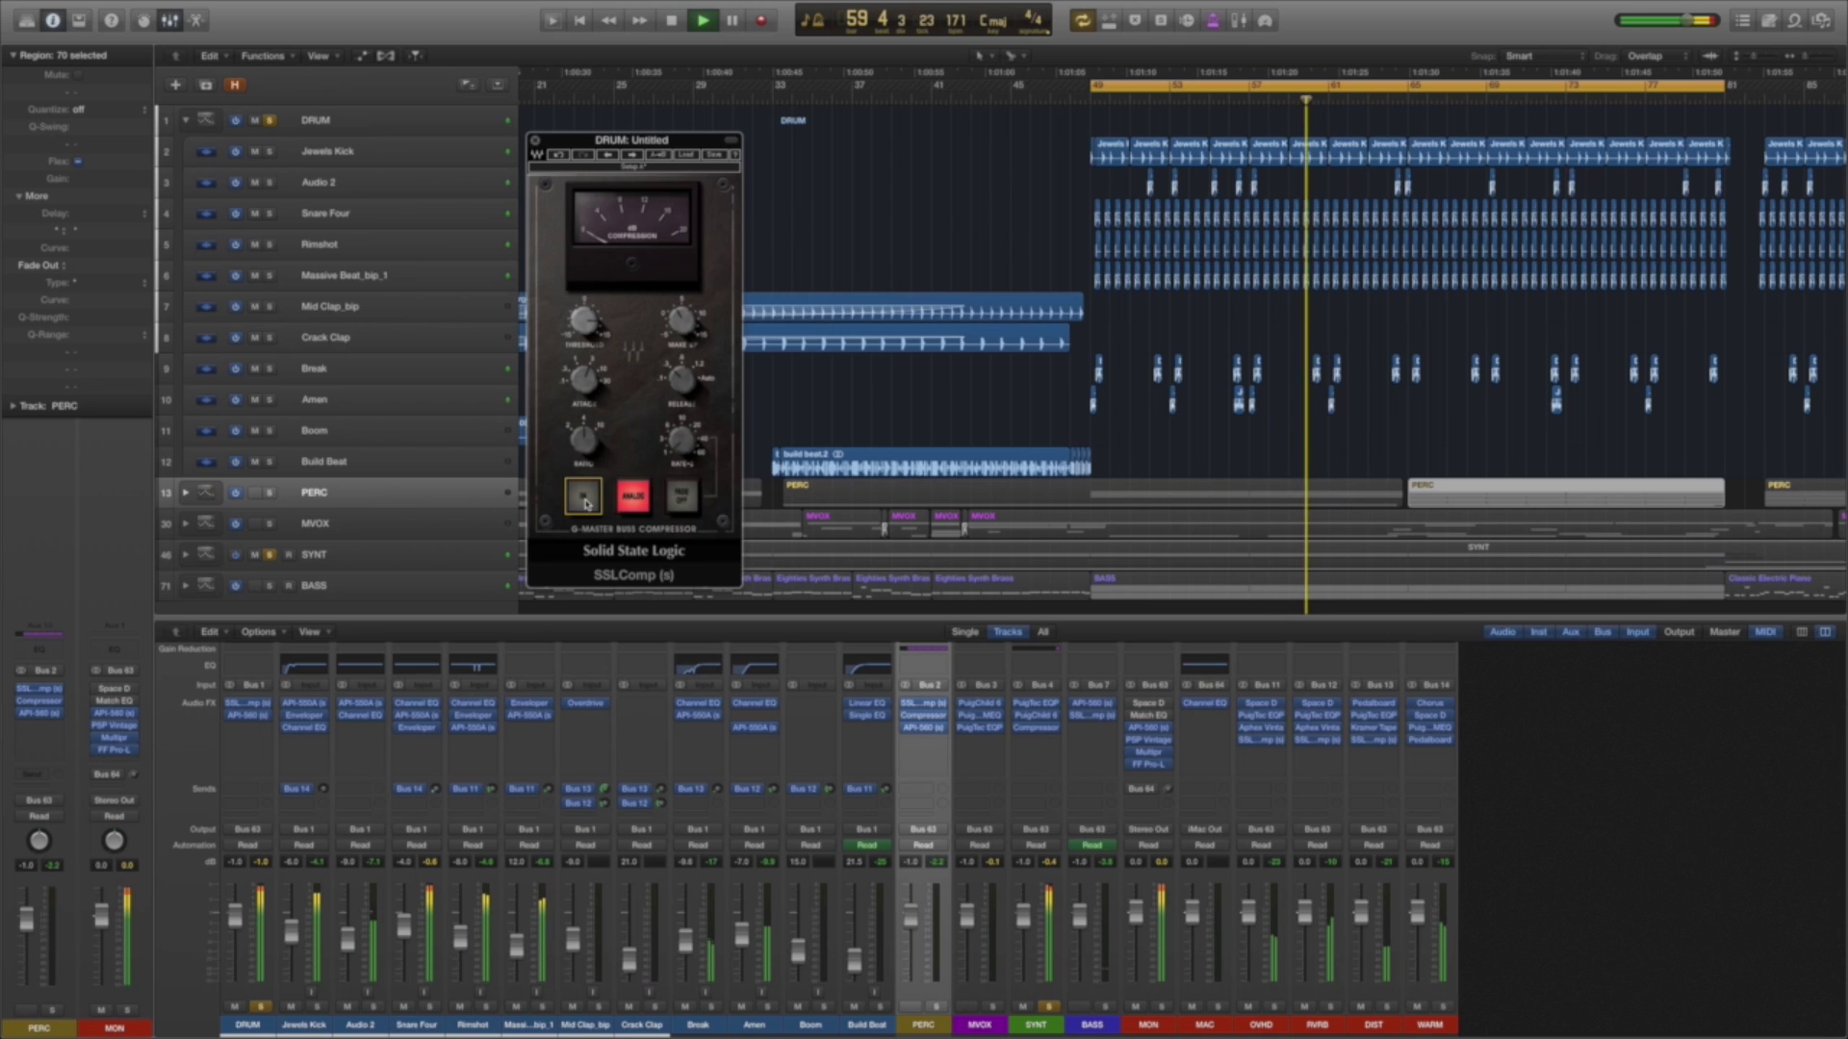
pyautogui.click(584, 496)
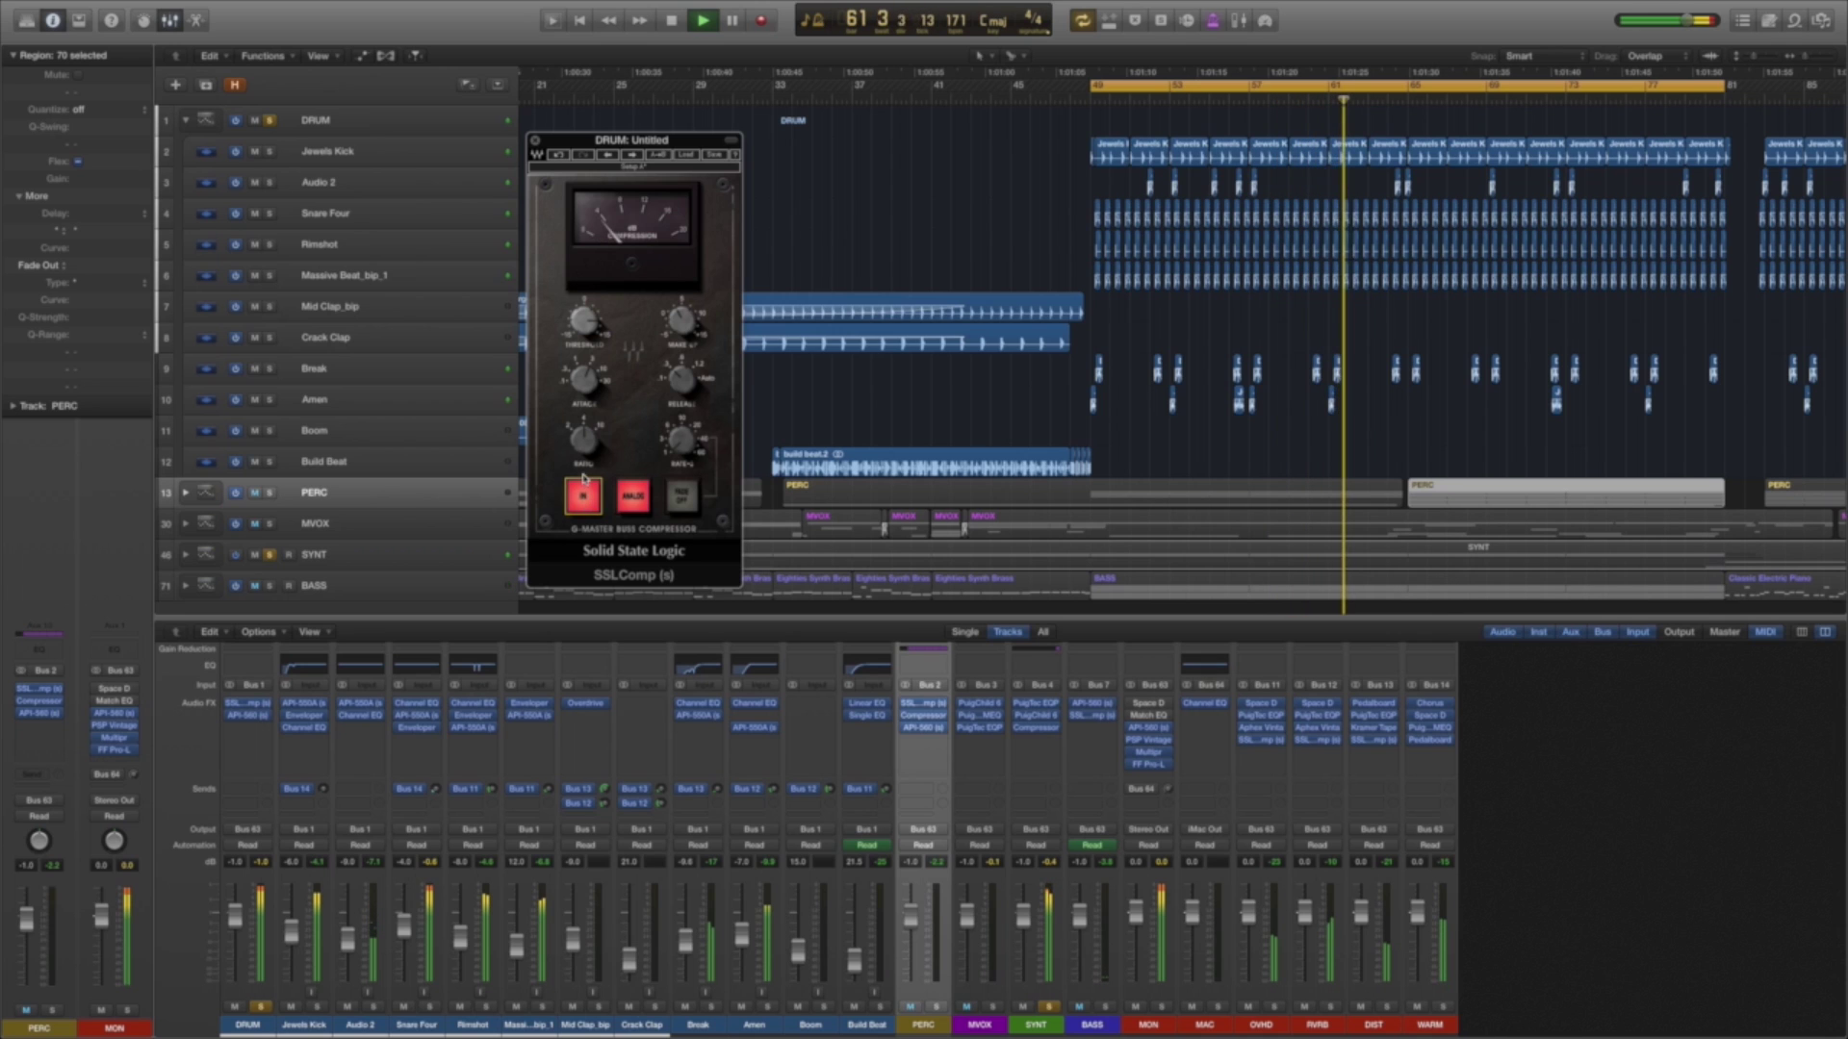
pyautogui.click(536, 143)
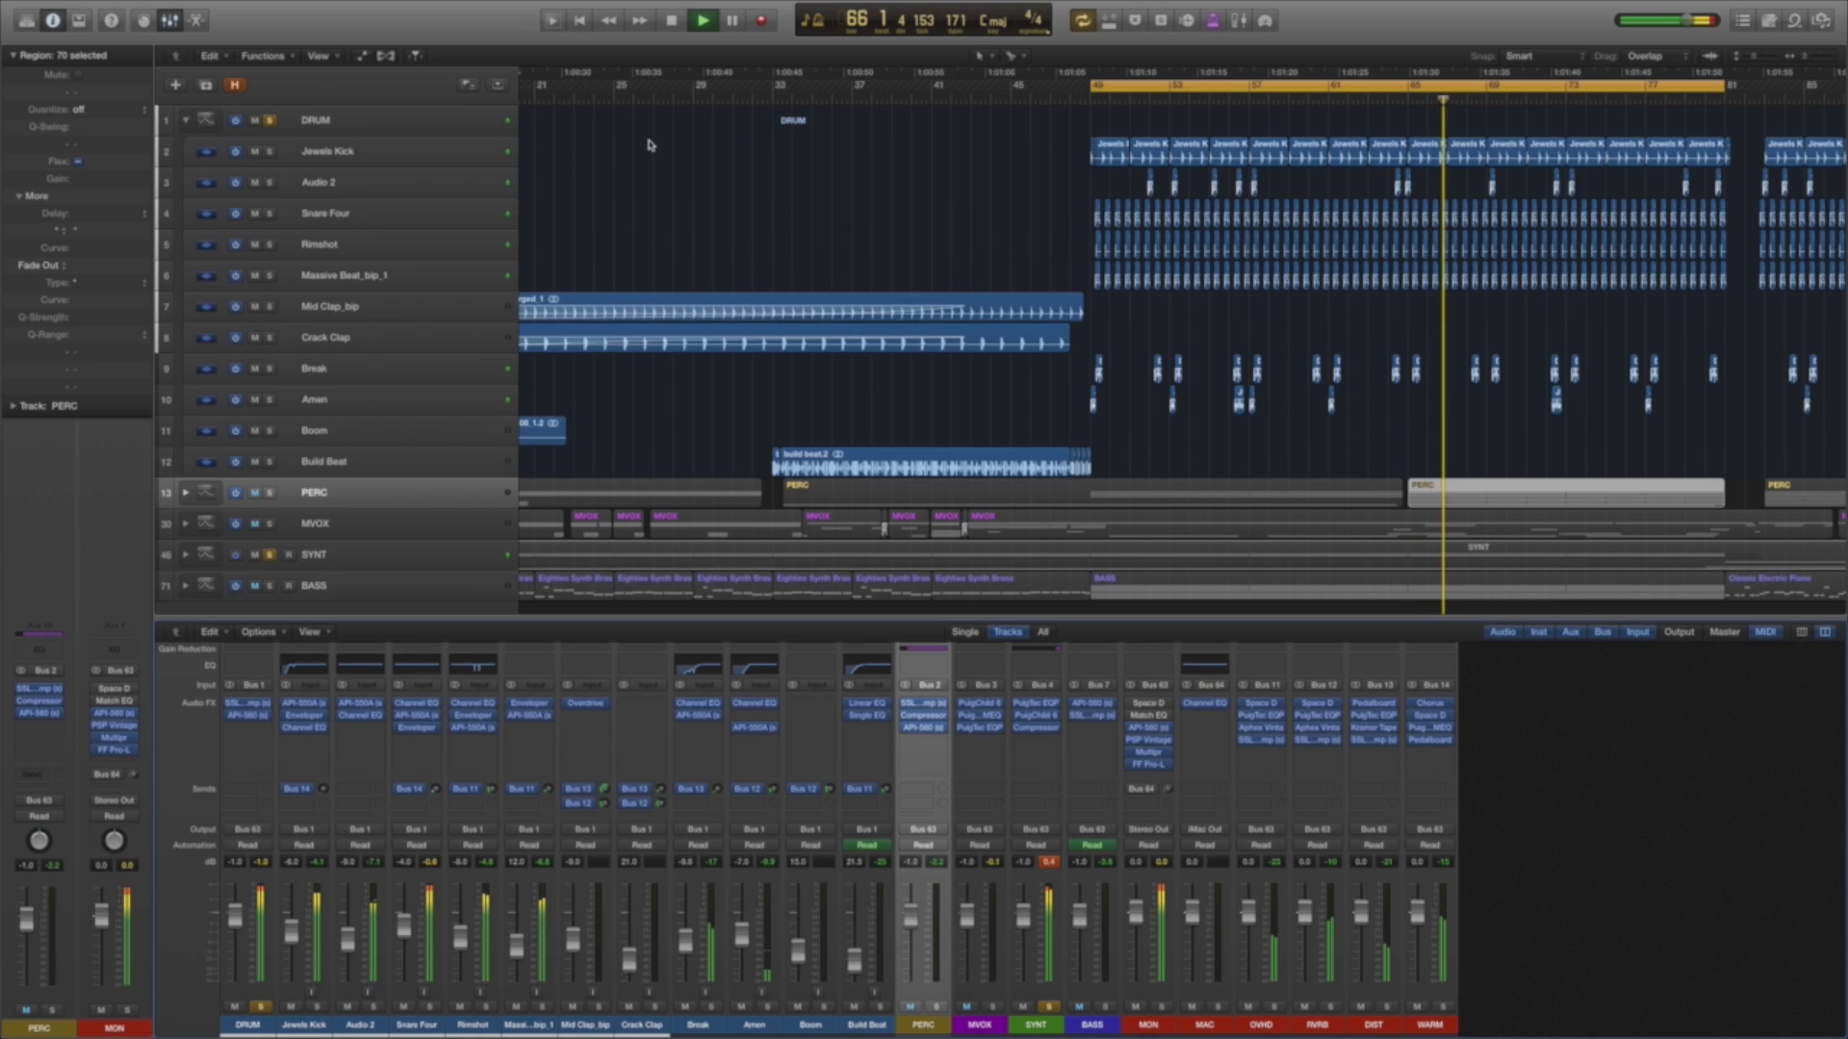
# Switch the solo from the DRUM stack to the PERC stack, collapsing DRUM and expanding PERC to show its layers.
pyautogui.click(271, 494)
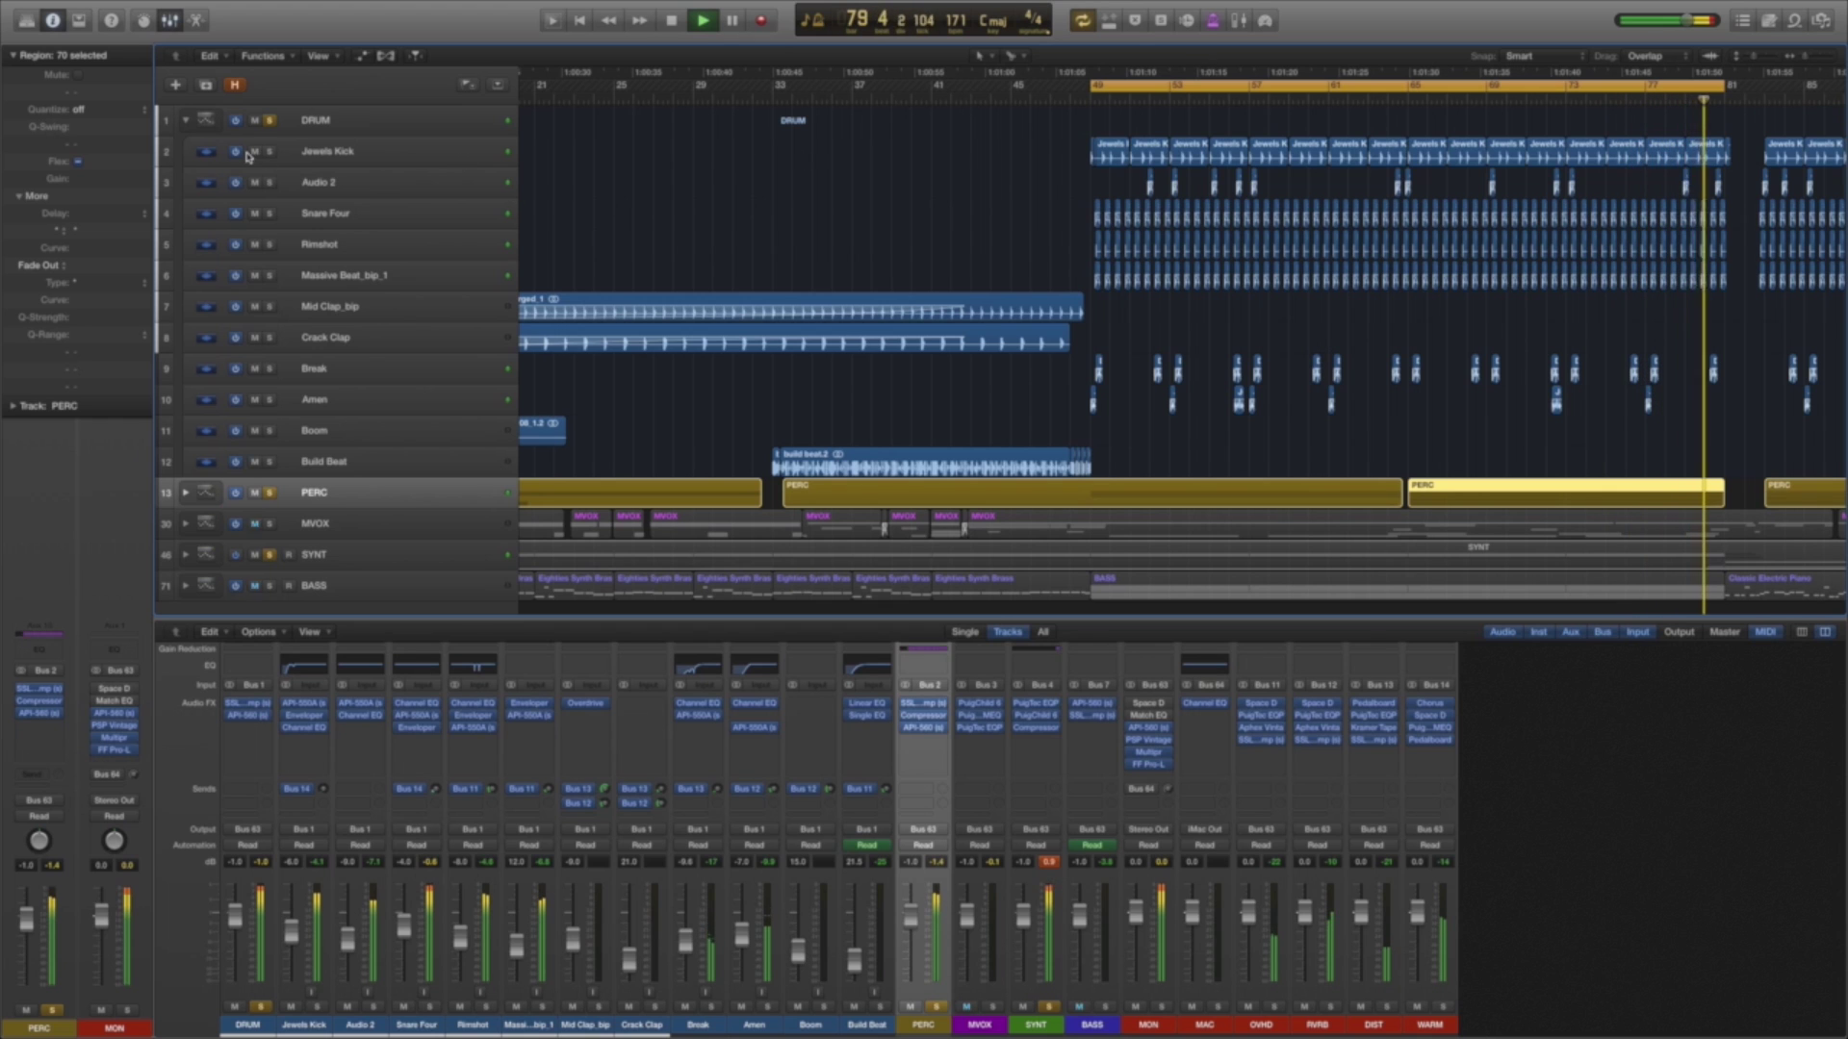
pyautogui.press('space')
pyautogui.click(186, 122)
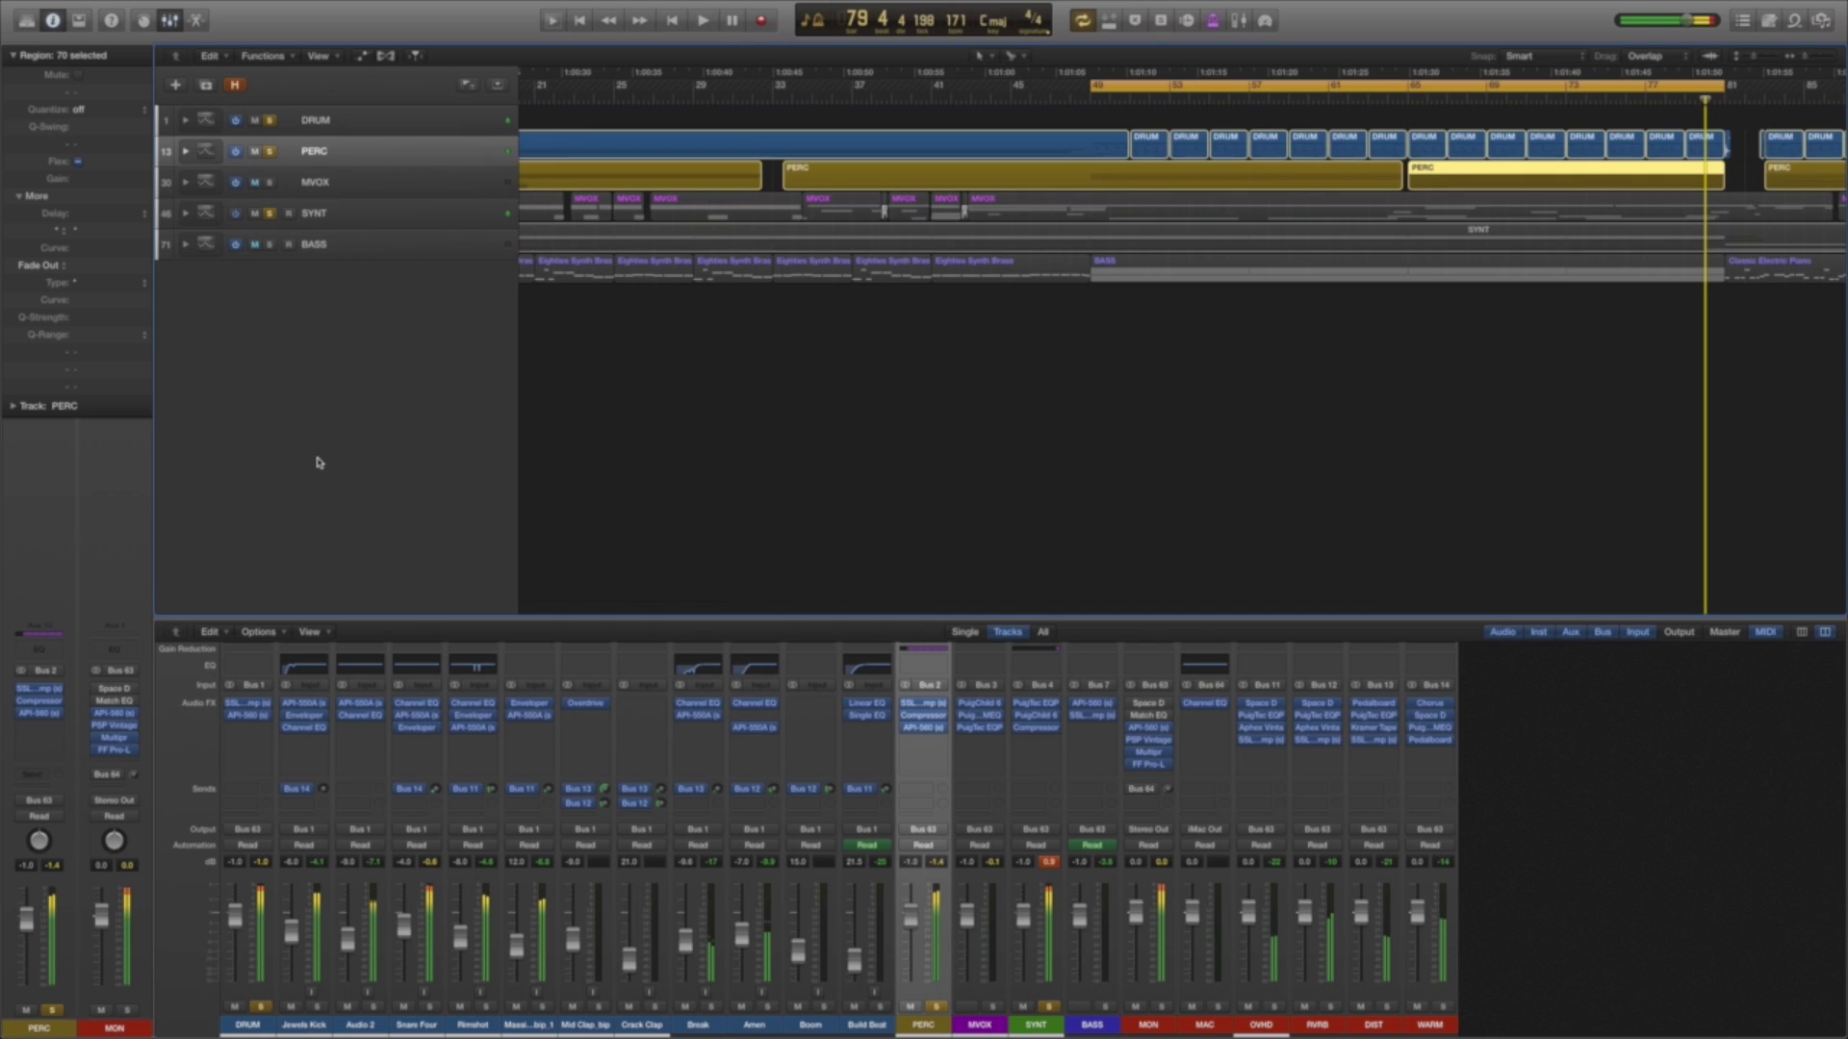
pyautogui.click(270, 121)
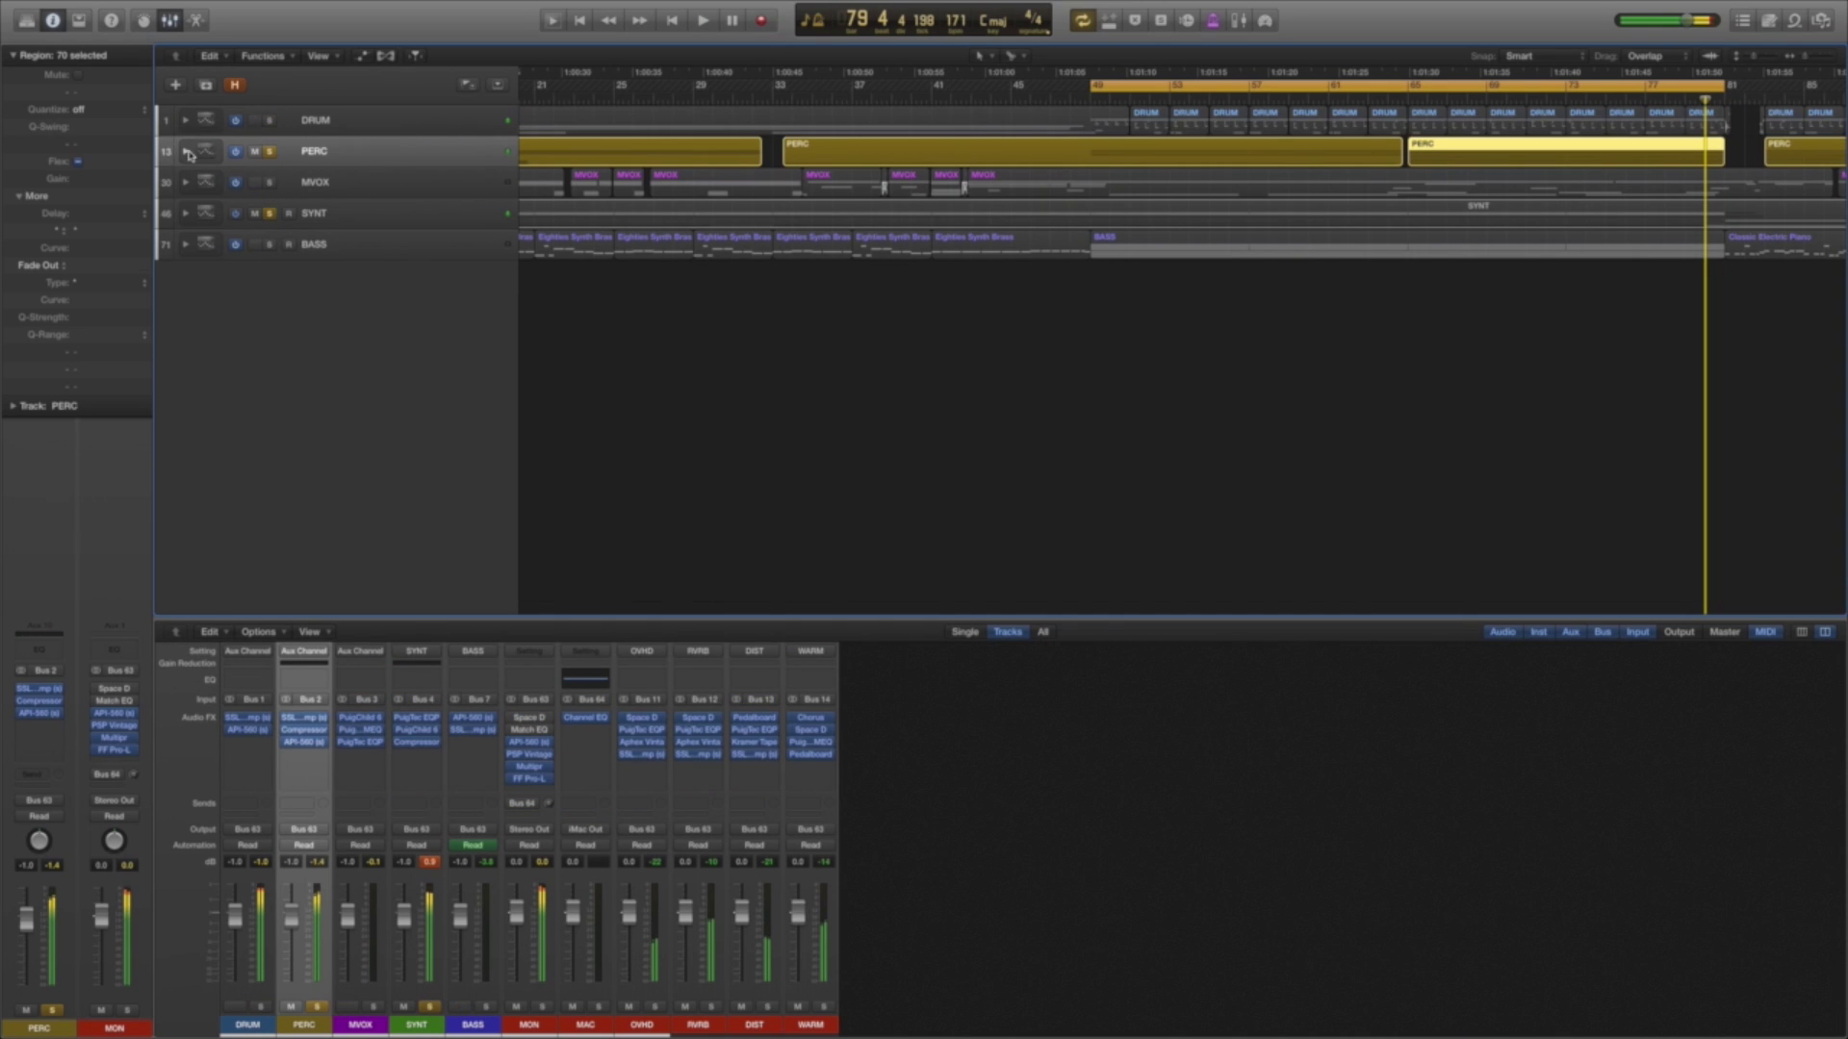
pyautogui.click(186, 152)
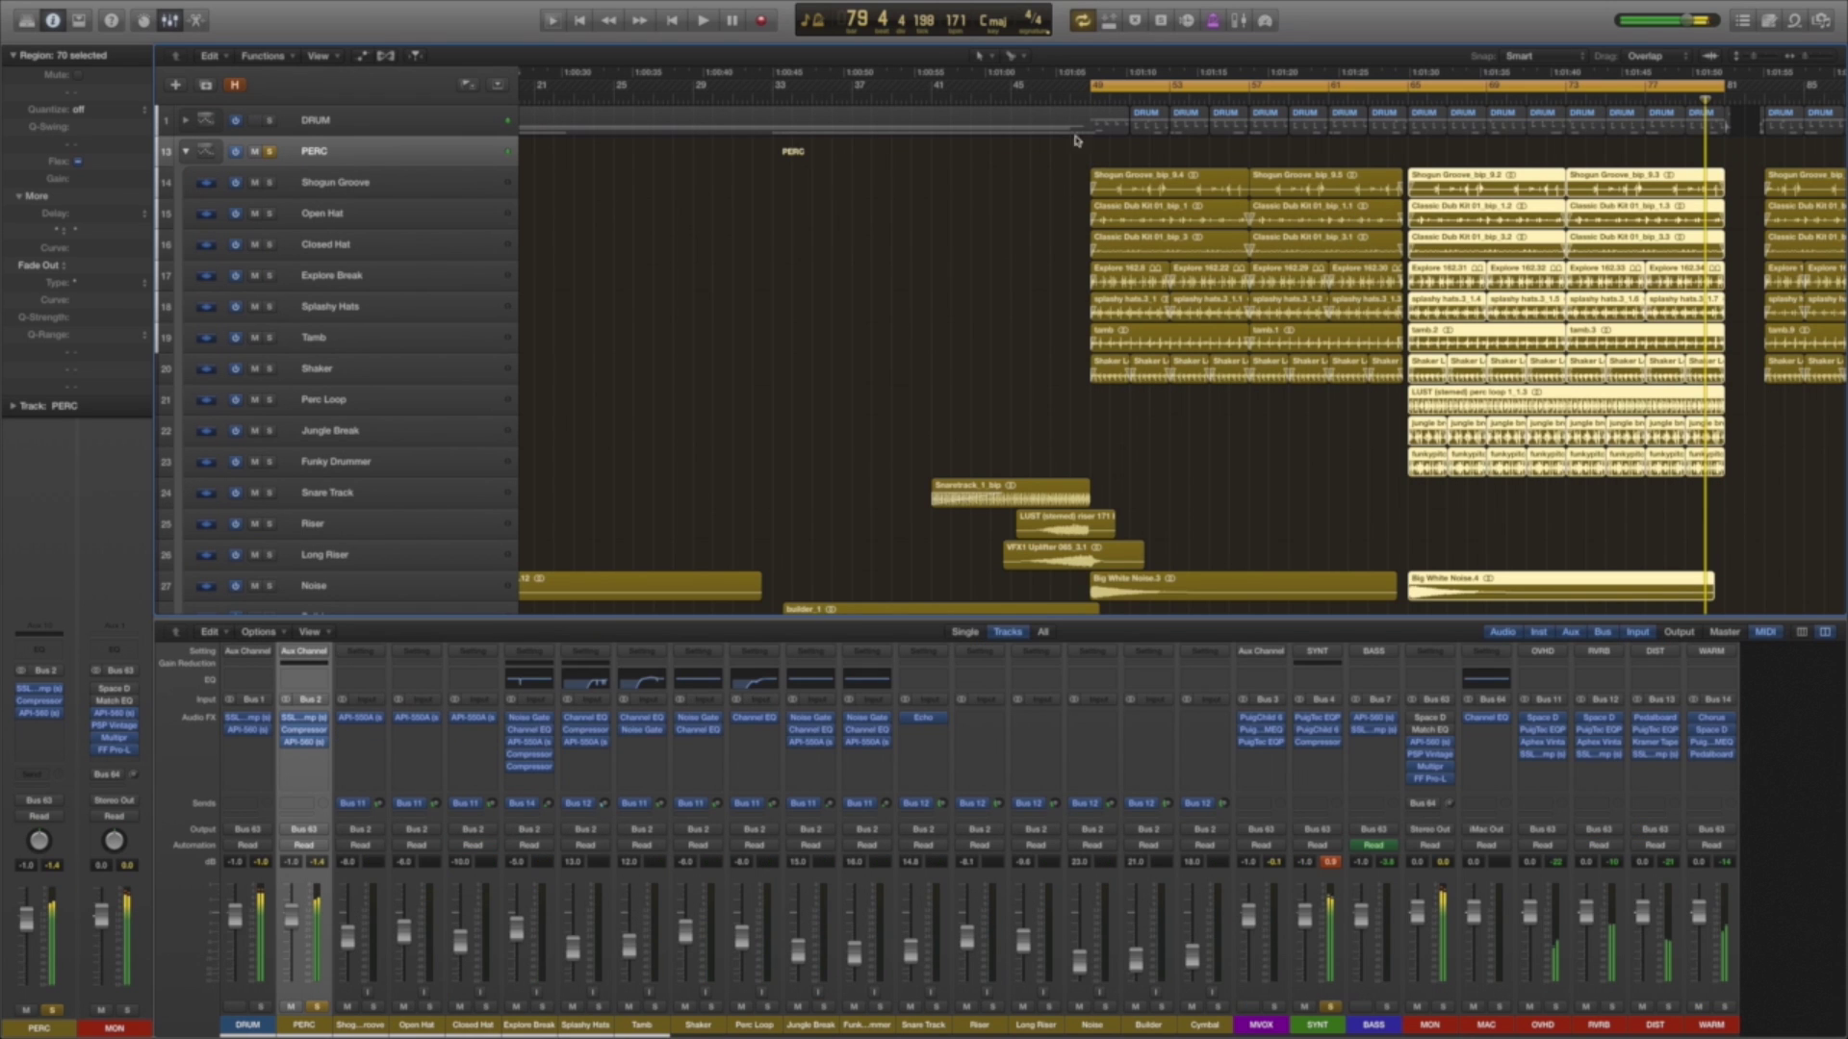
# Audition the Explore Break soloed and examine its Channel EQ, turning the analyzer on and off again.
pyautogui.press('space')
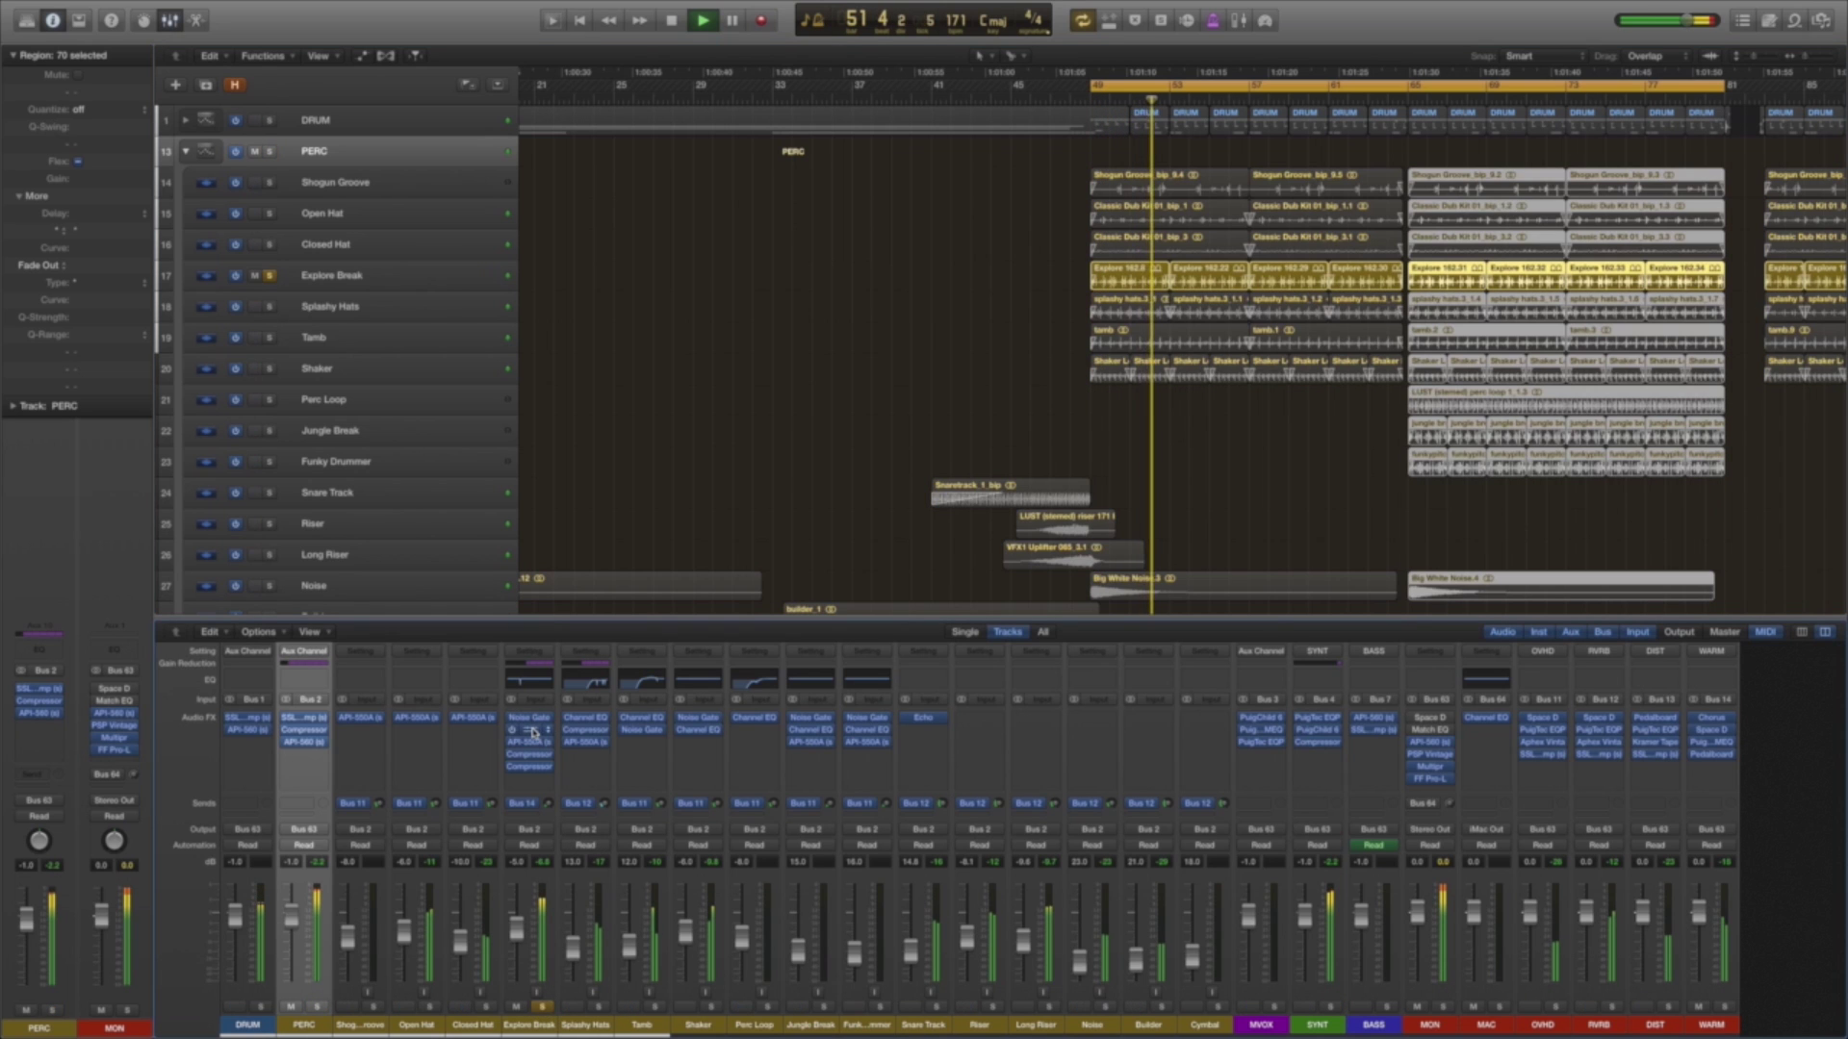
pyautogui.click(535, 730)
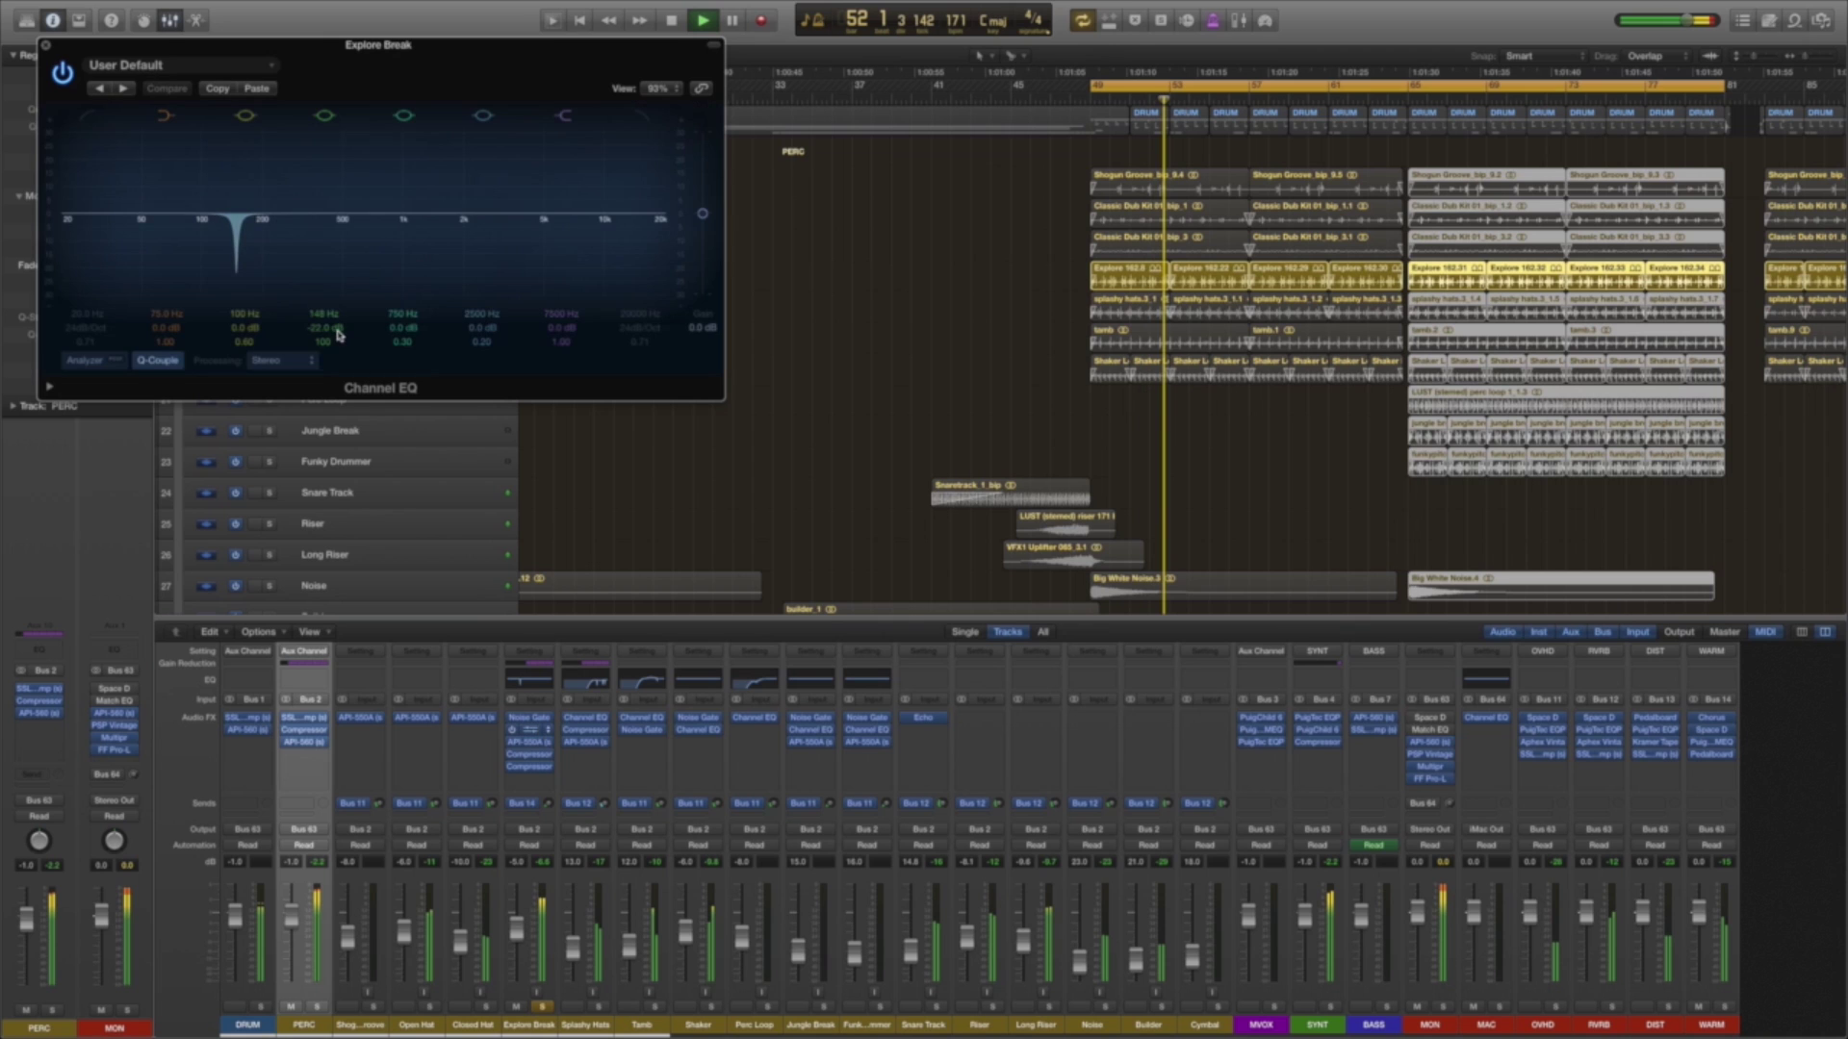
pyautogui.click(86, 361)
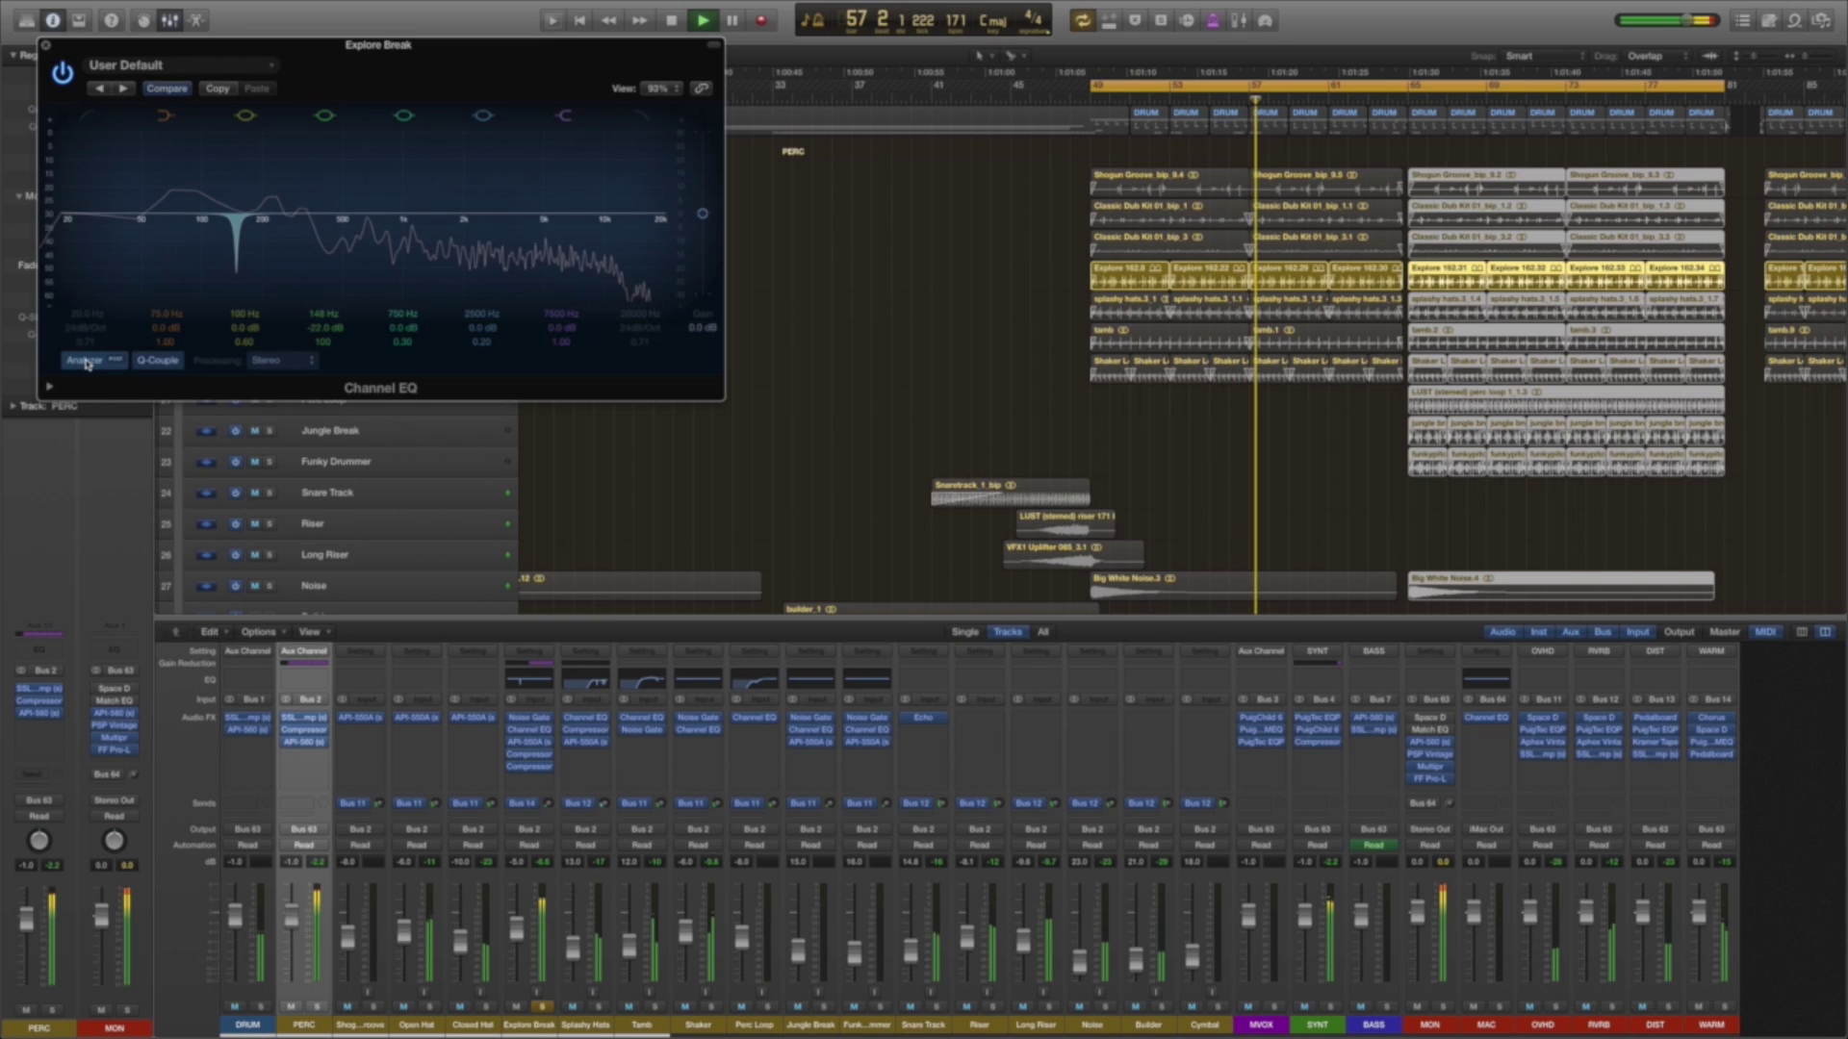
pyautogui.click(85, 360)
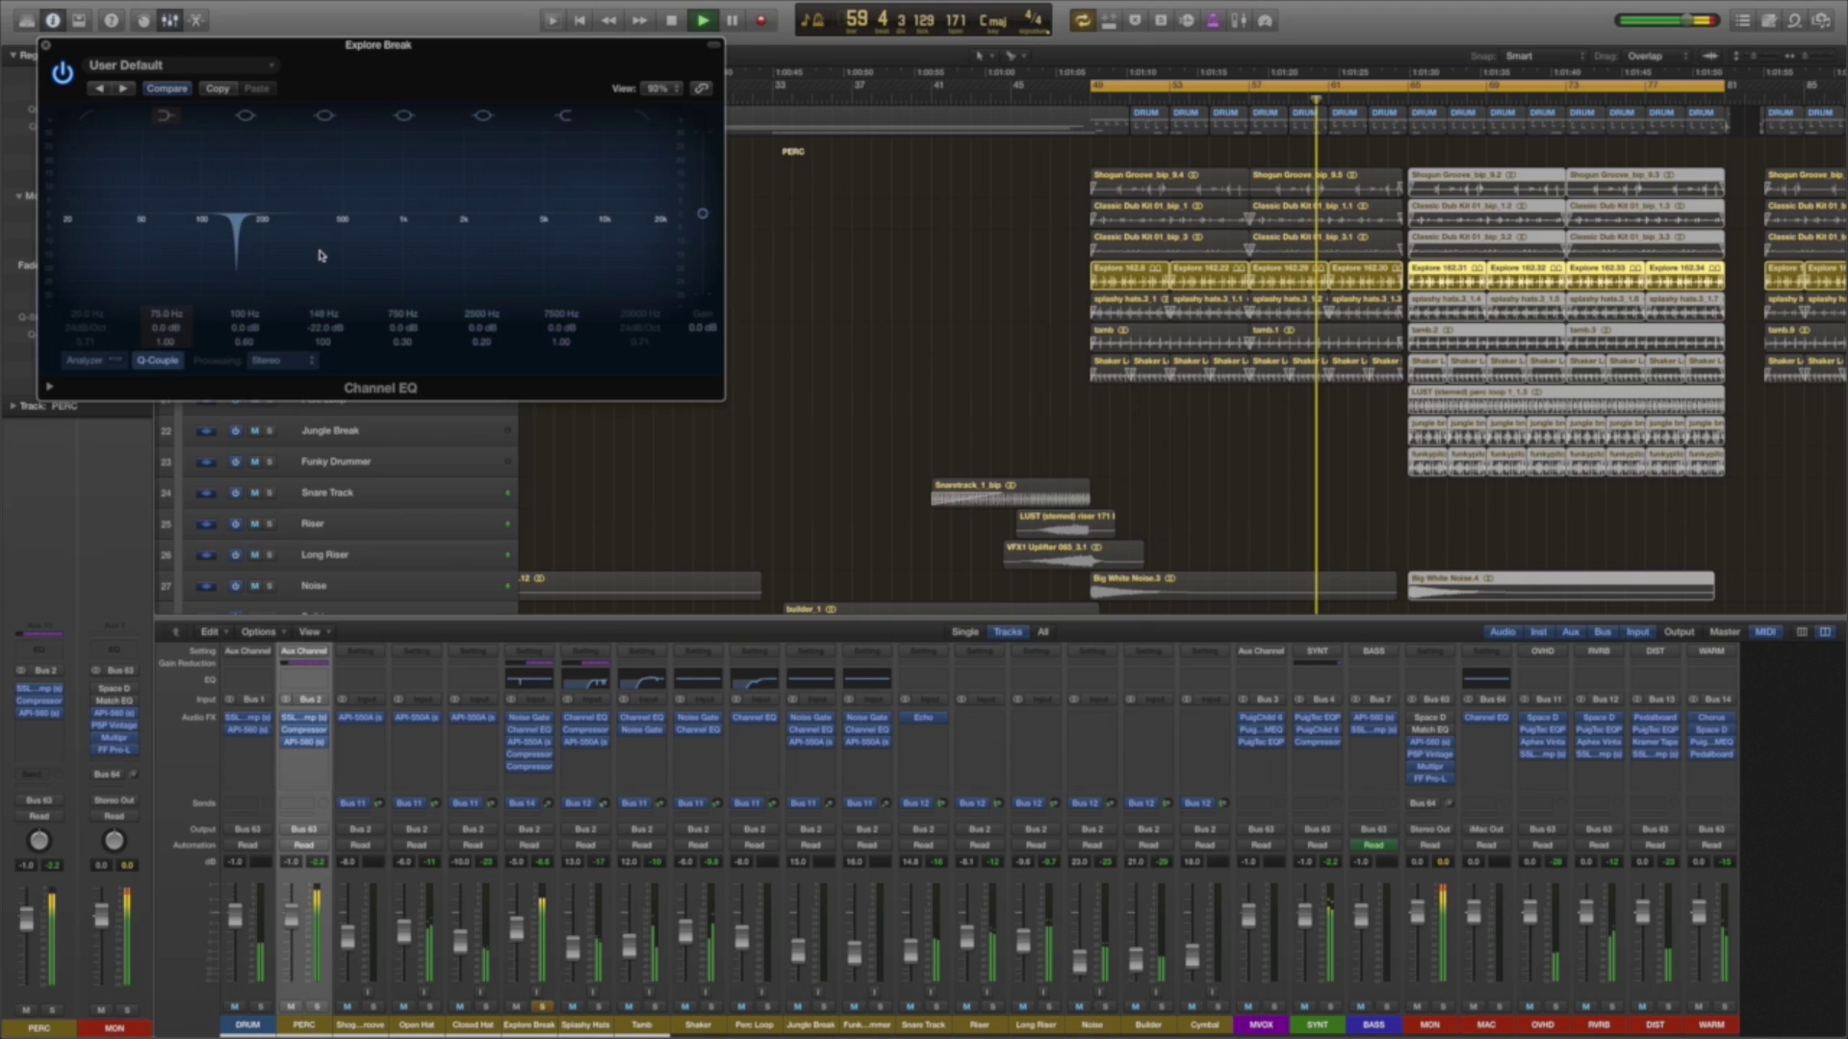
# Open the Explore Break's Noise Gate and inspect its Compressor's side-chain source list, closing the Compressor without changing the source.
pyautogui.click(524, 687)
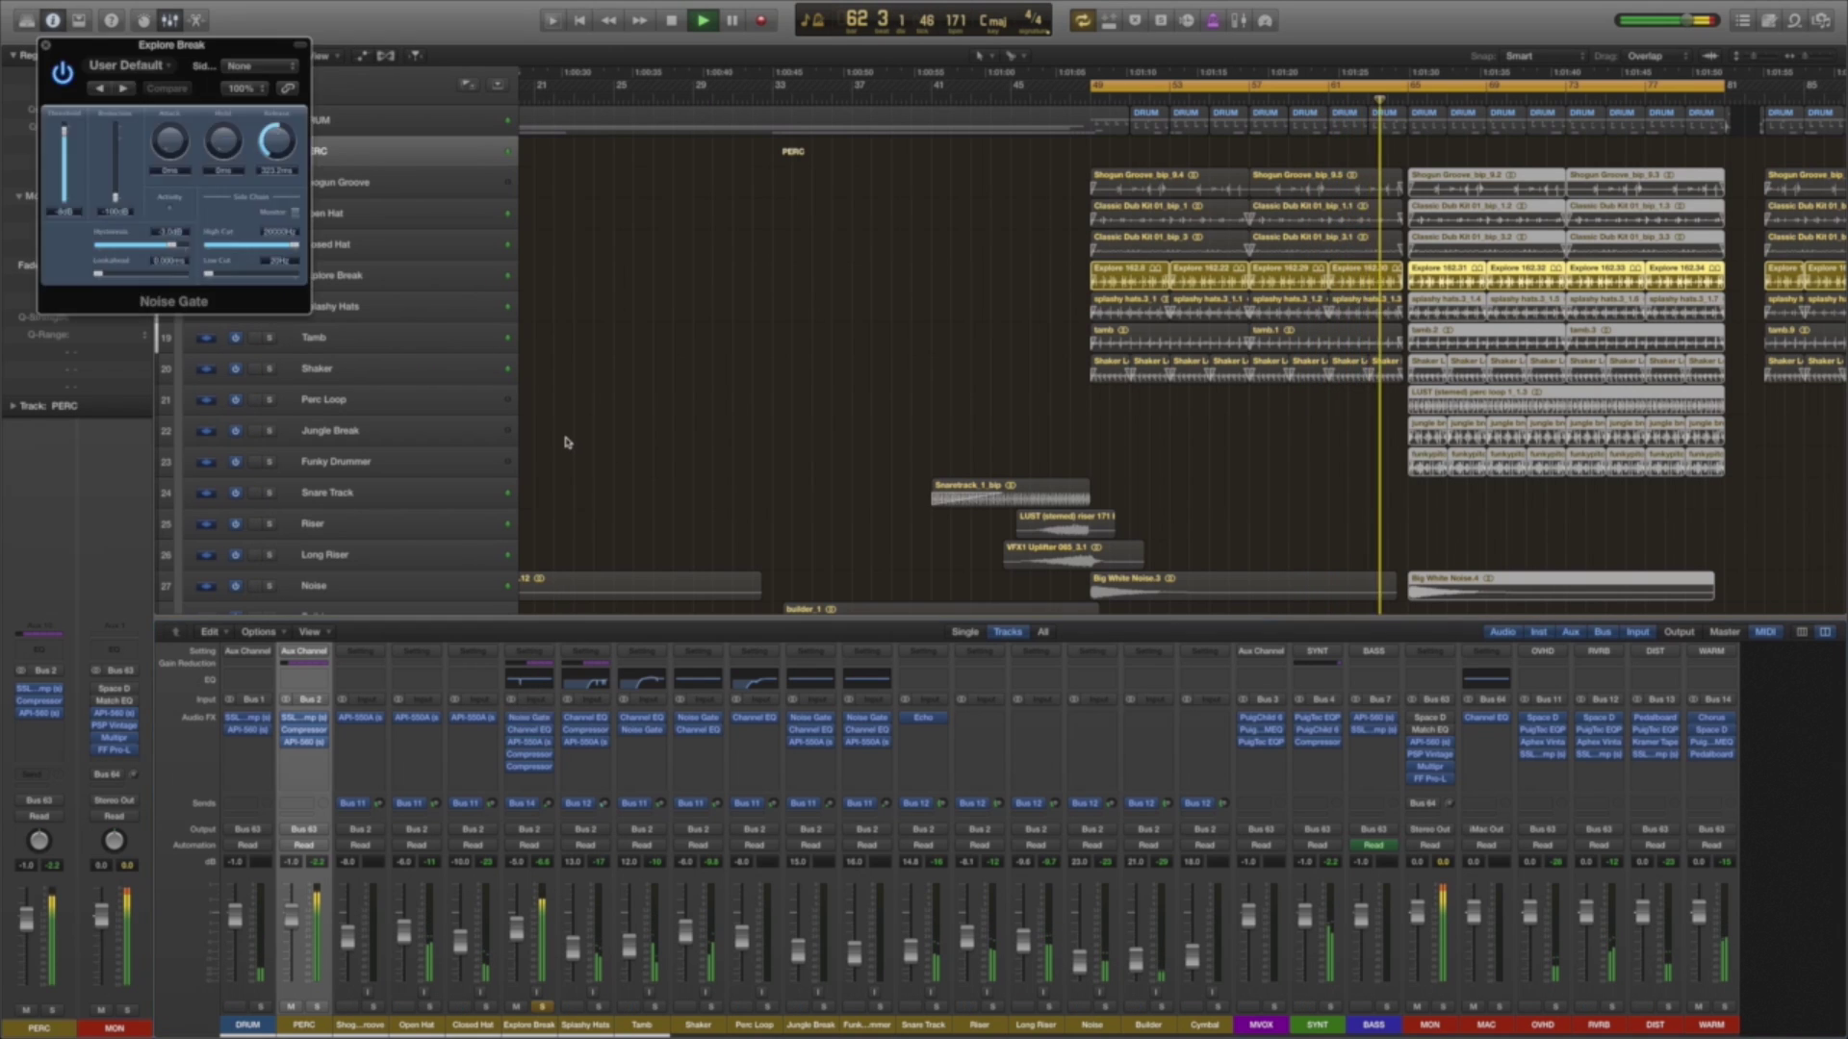
pyautogui.moveTo(217, 48); pyautogui.dragTo(687, 149)
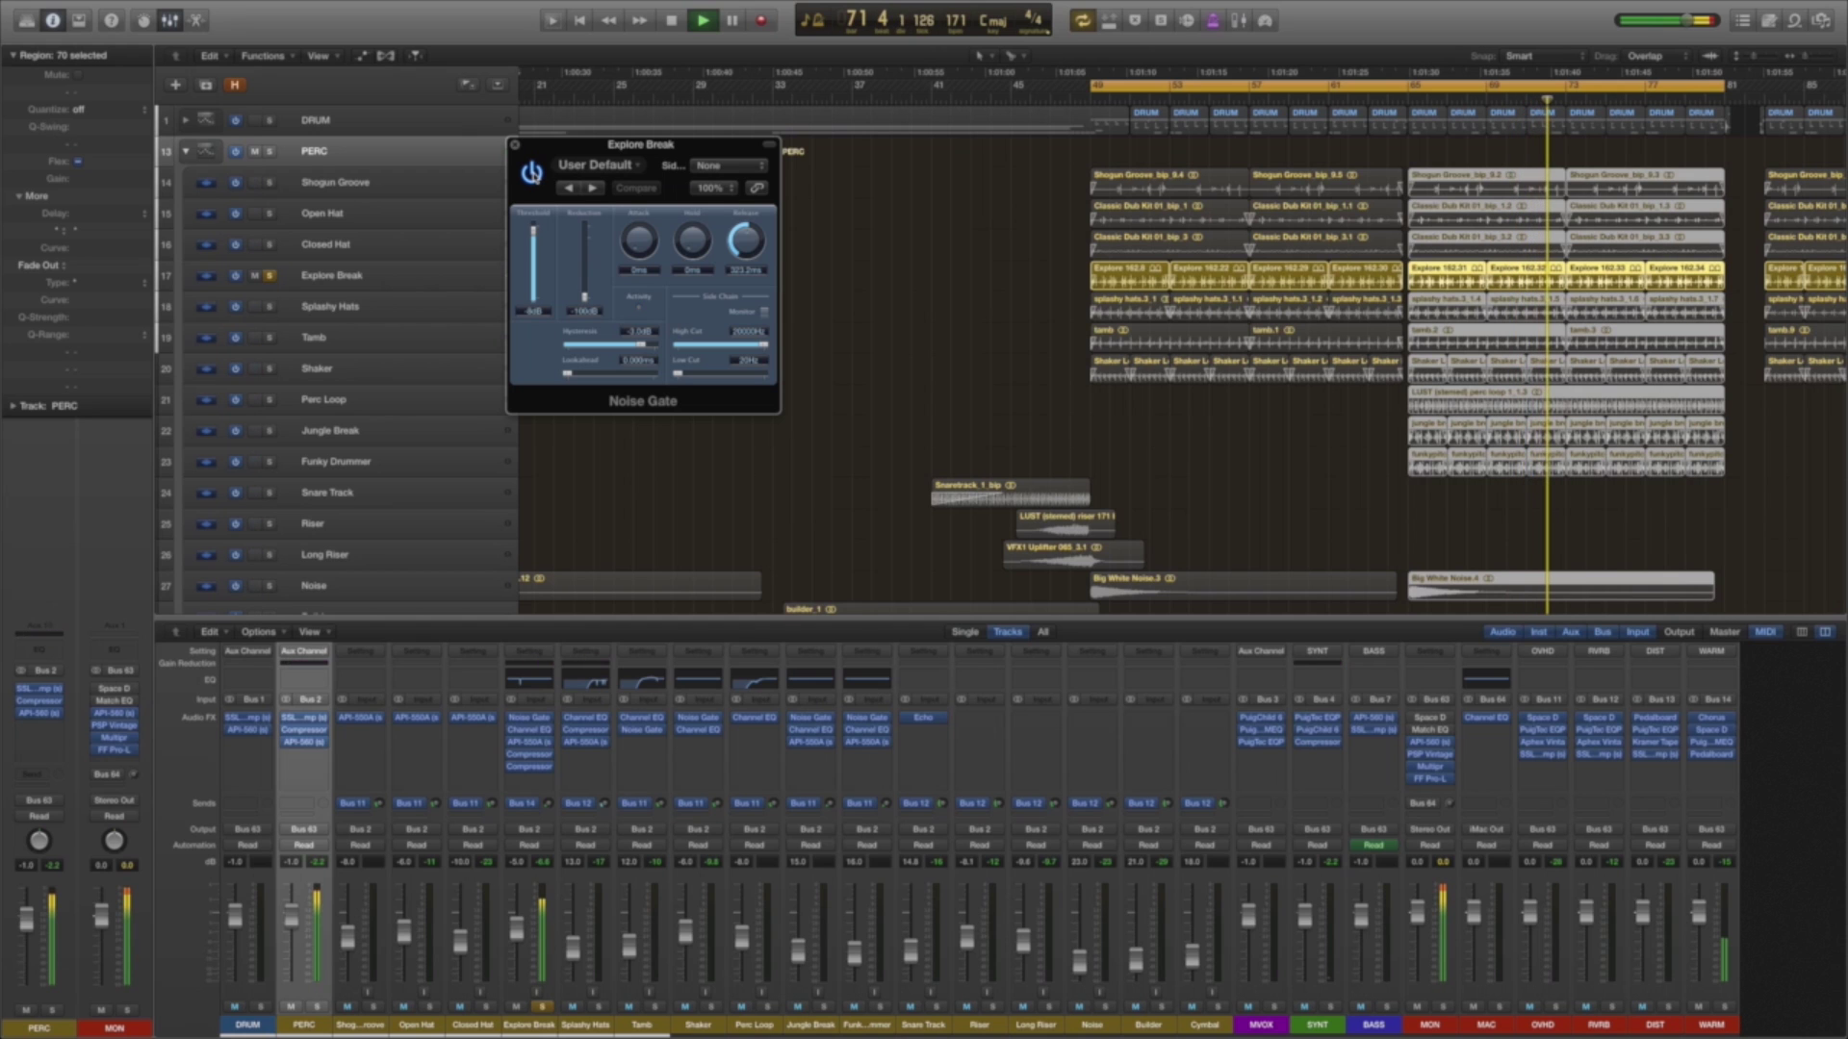
pyautogui.click(531, 766)
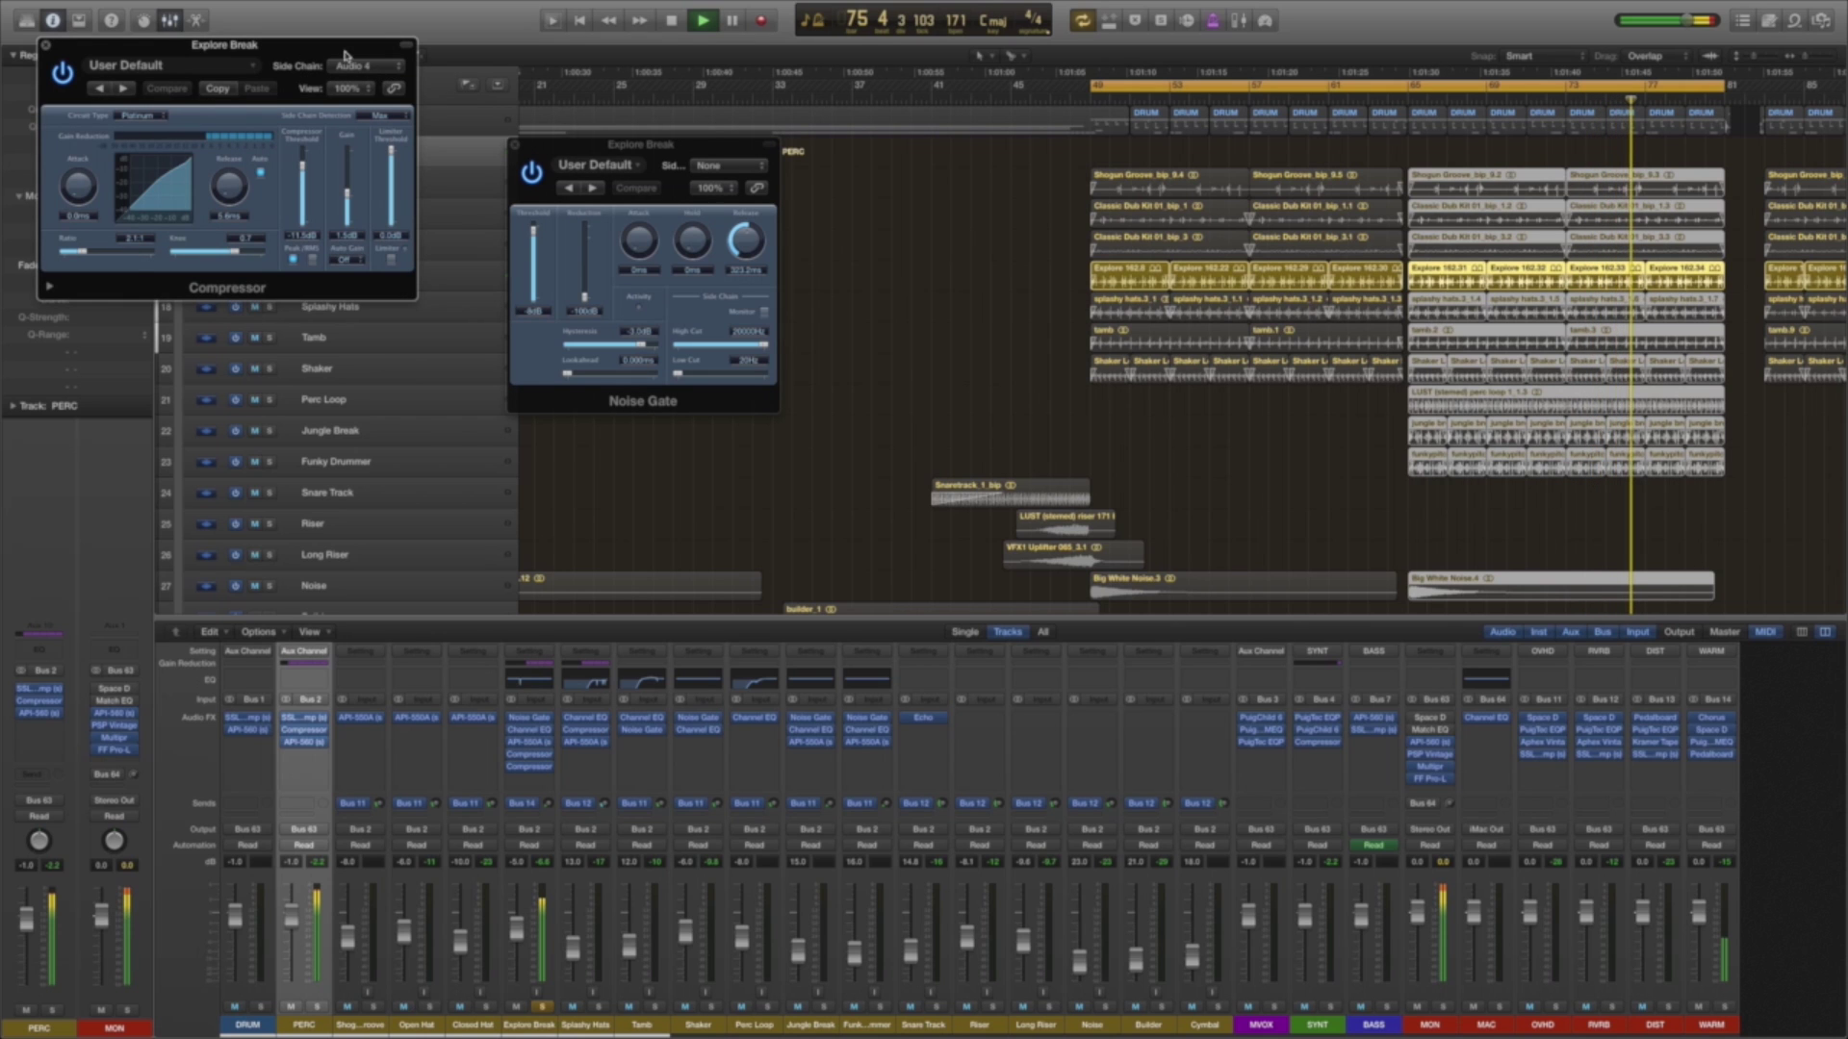
pyautogui.click(366, 65)
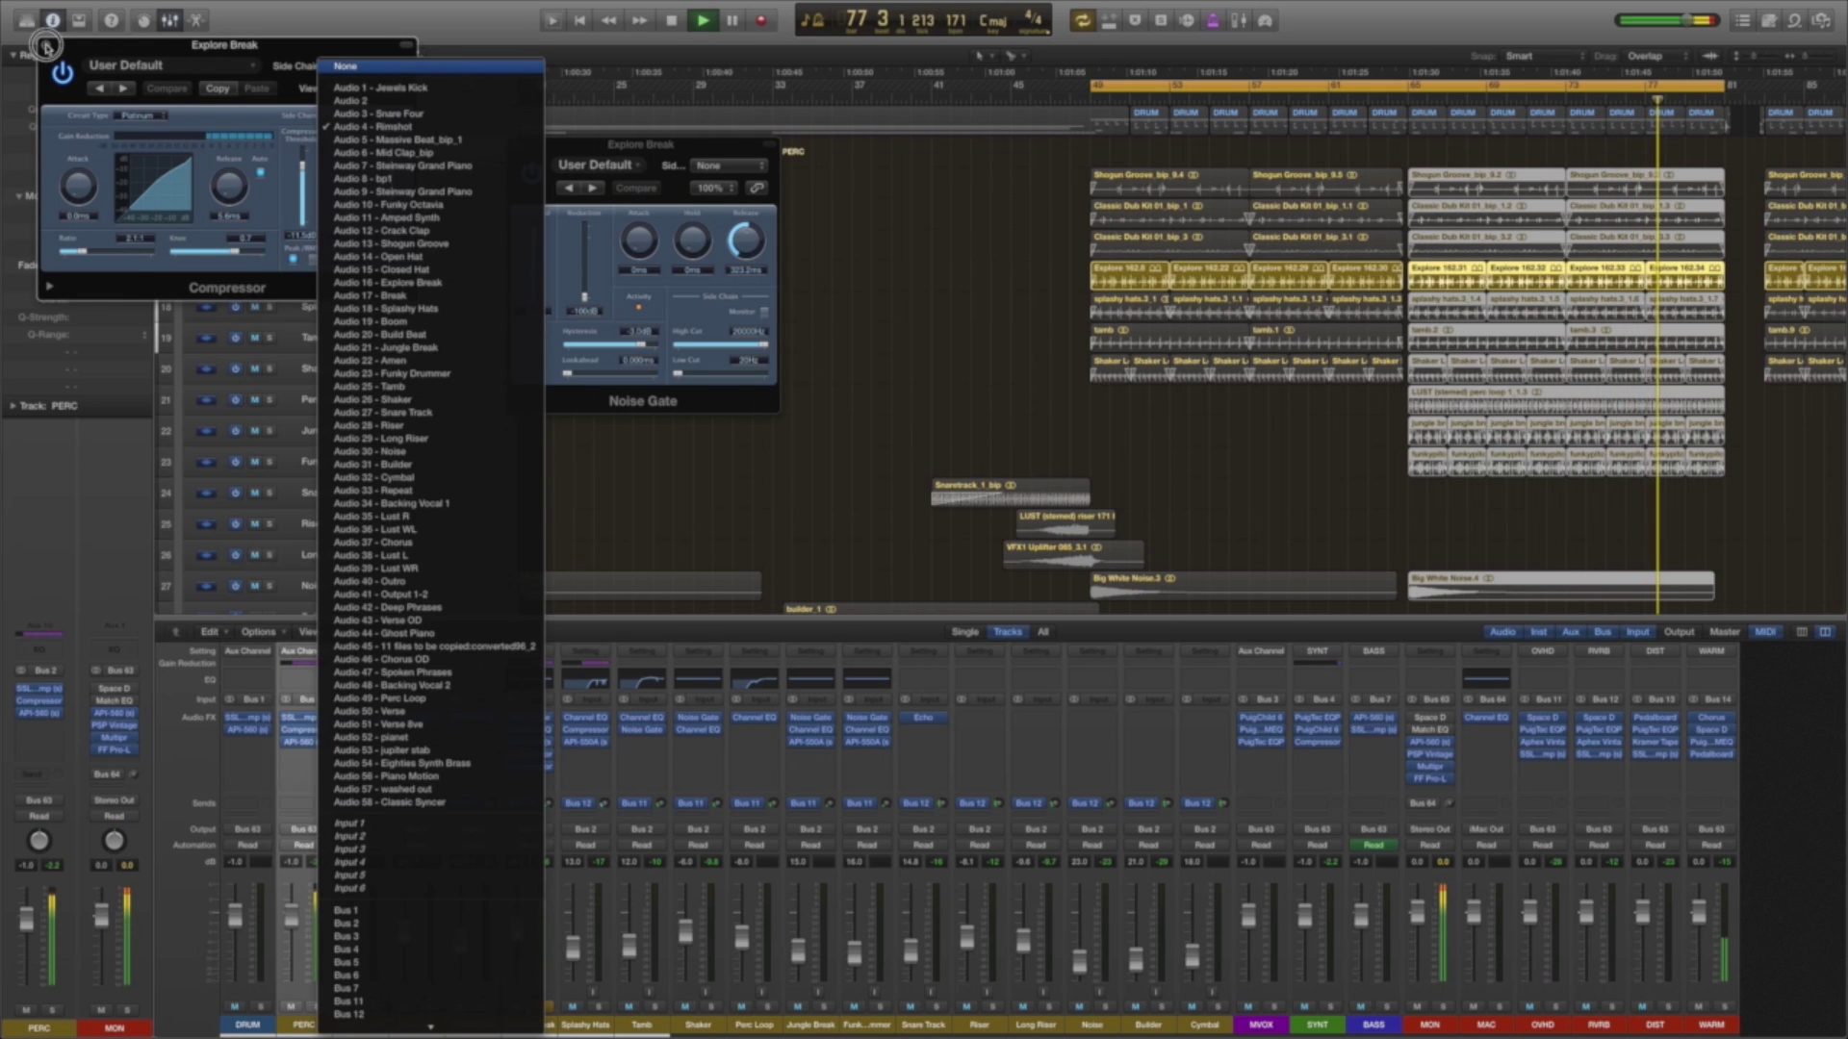
pyautogui.click(46, 49)
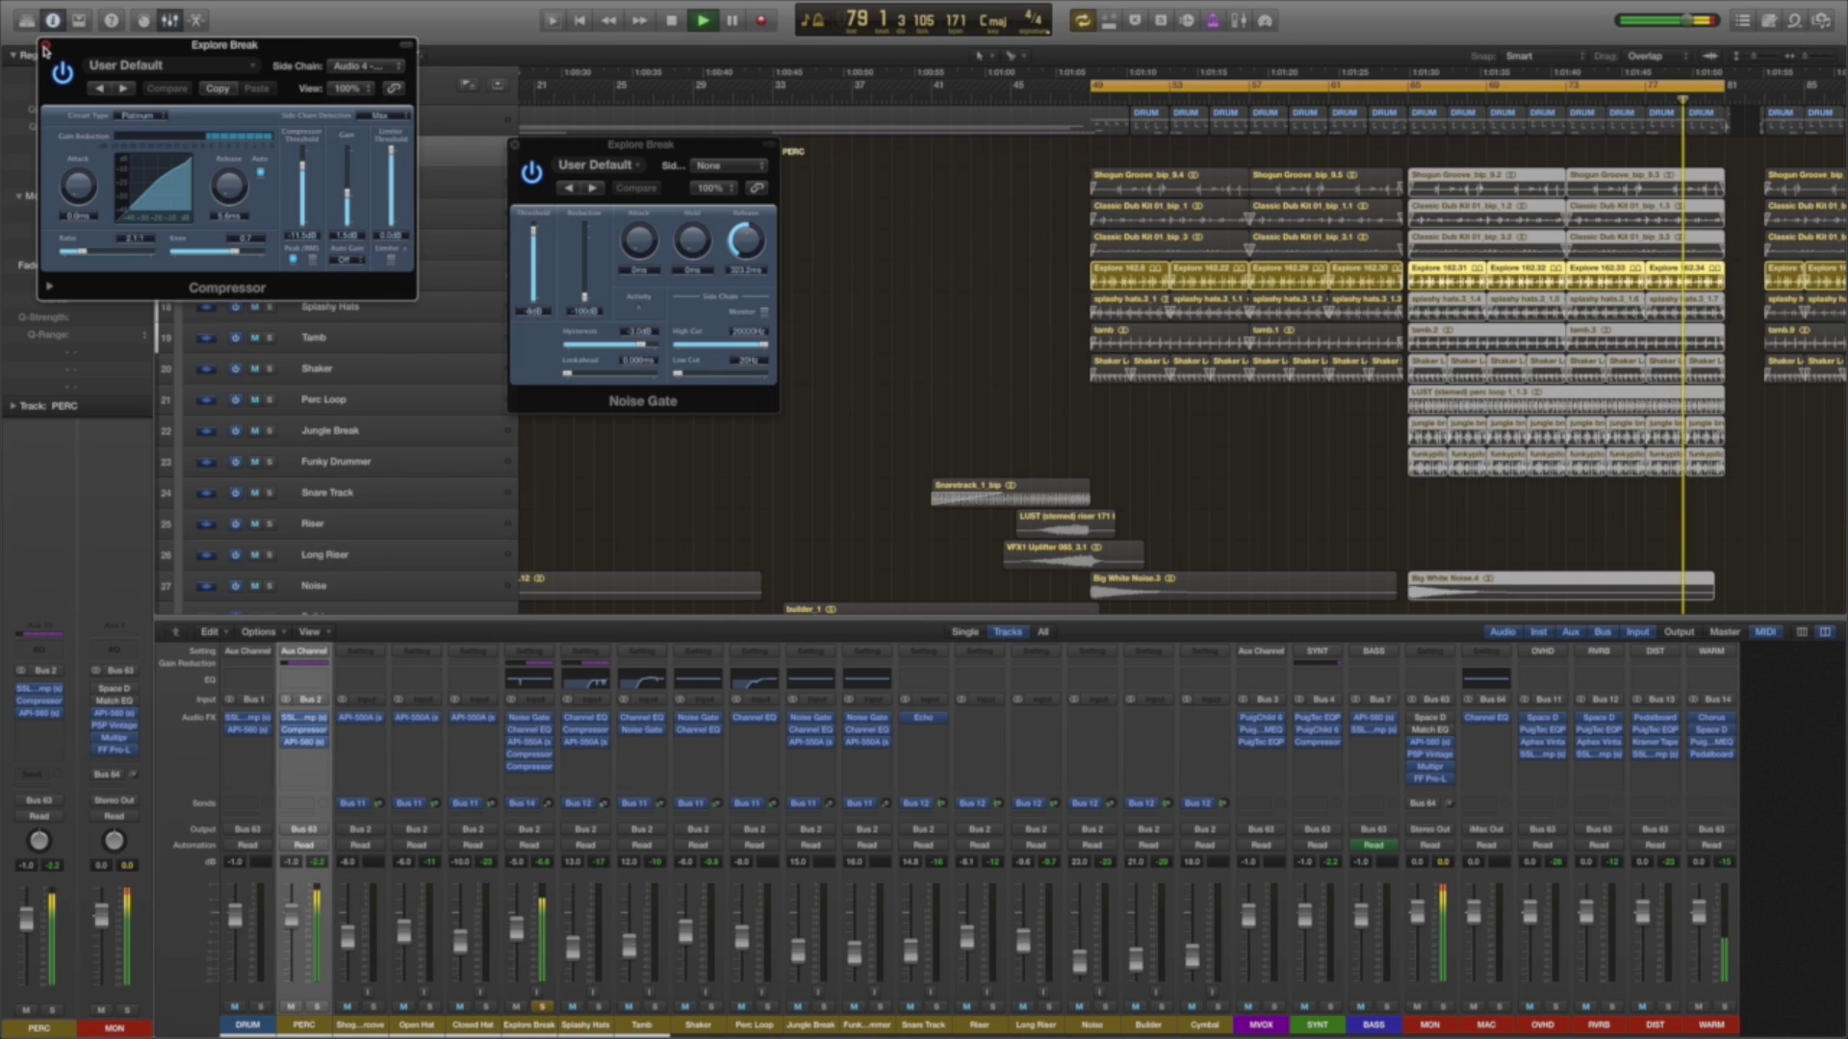
pyautogui.click(45, 46)
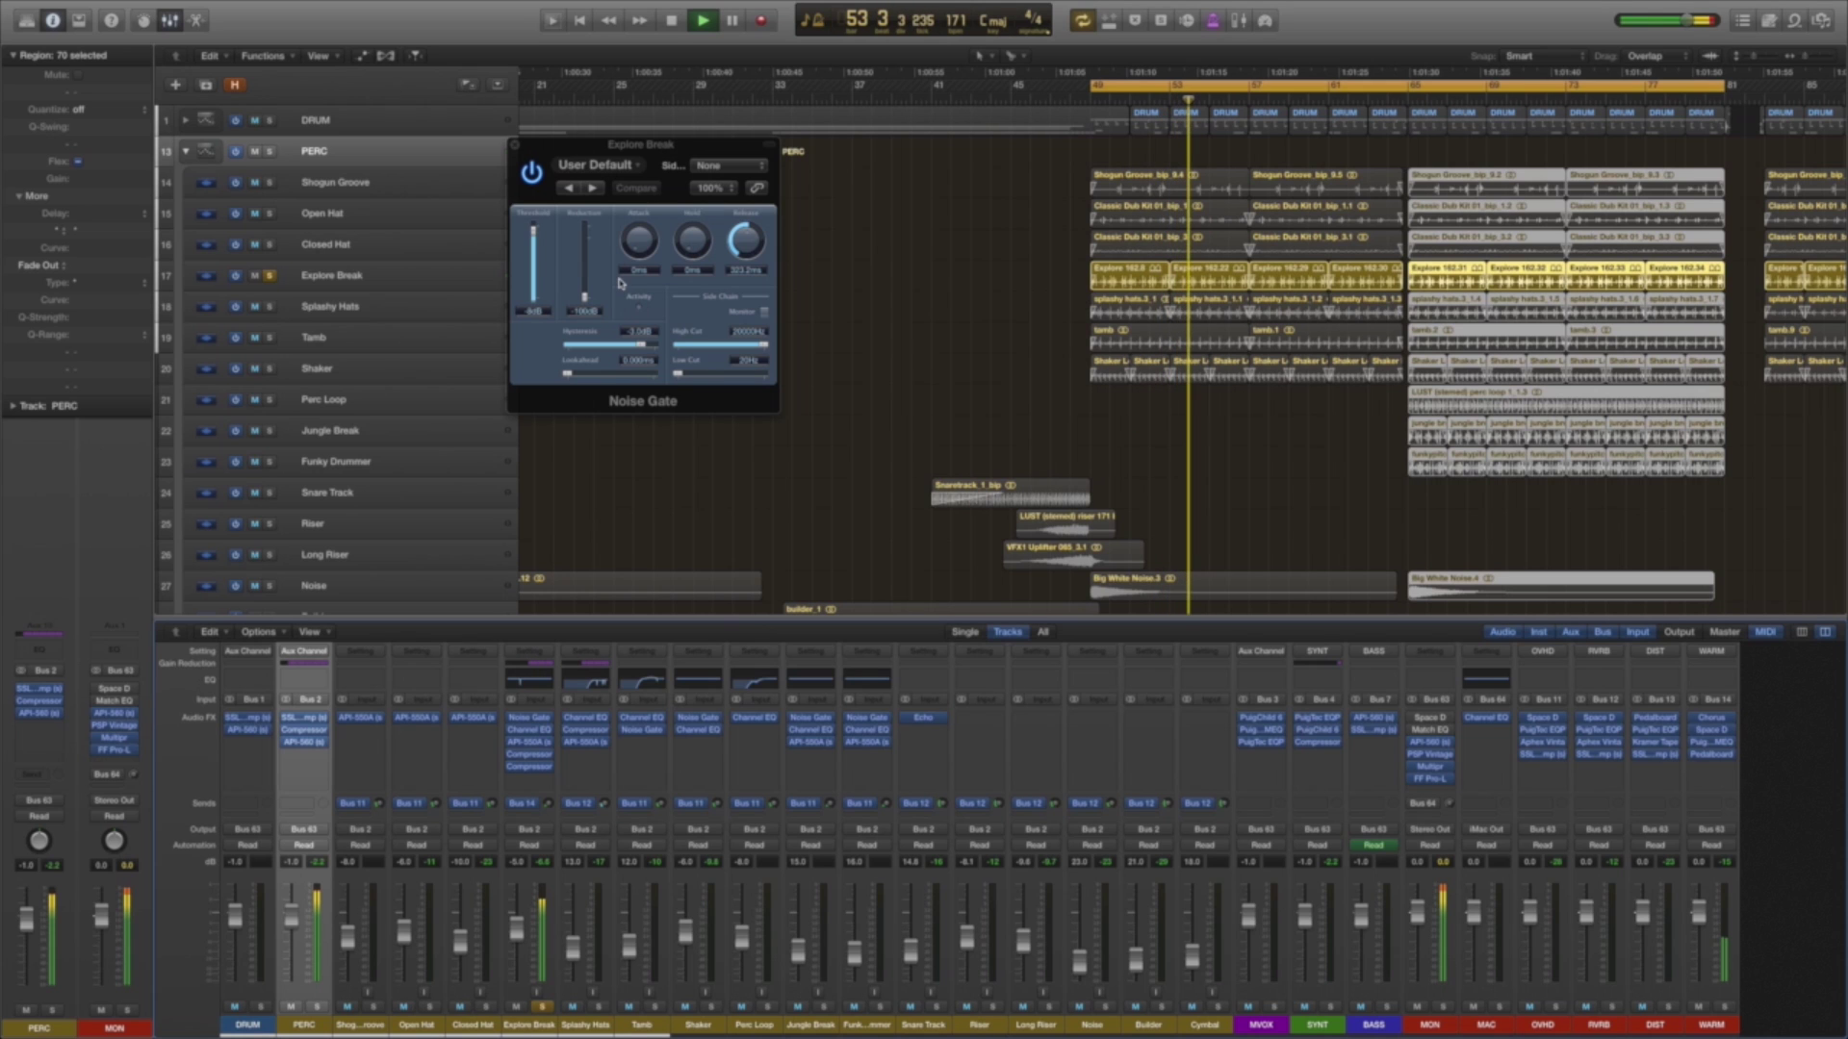
# Compare the Explore Break with its Noise Gate bypassed and active, leaving the gate active and closing it.
pyautogui.click(532, 177)
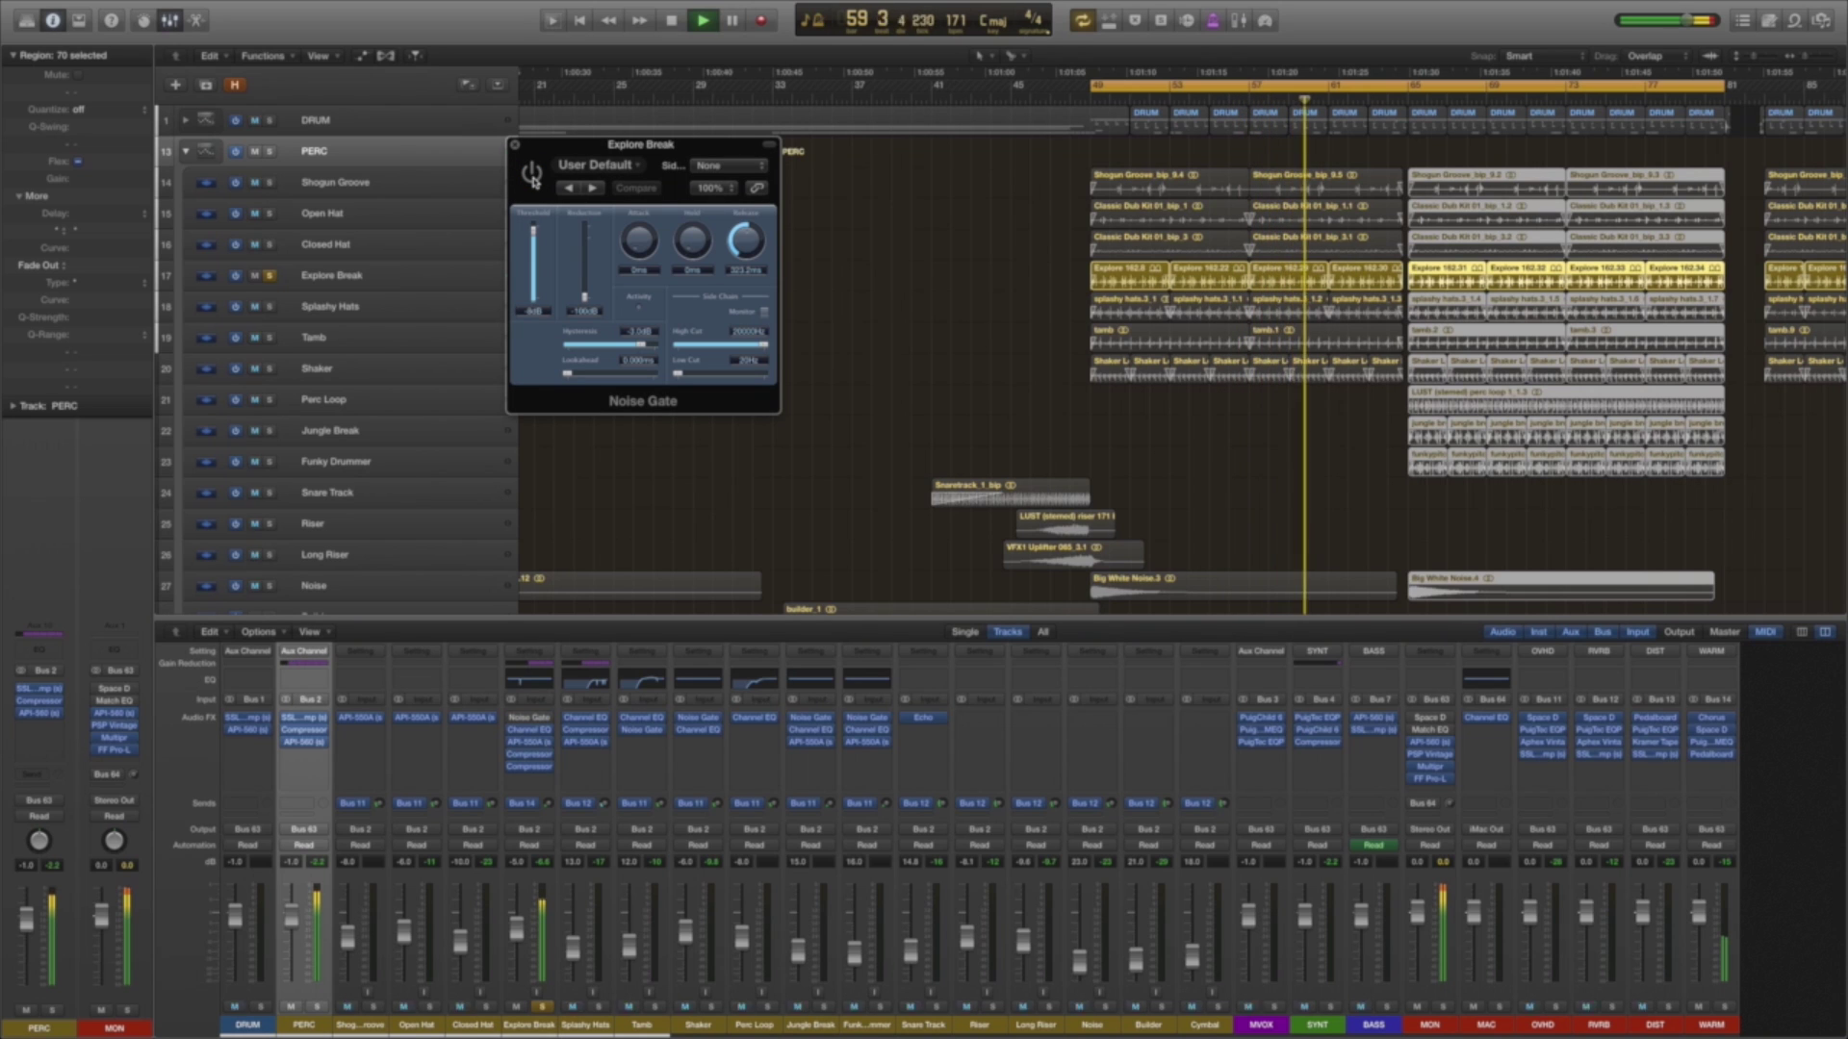
pyautogui.click(532, 177)
pyautogui.click(532, 177)
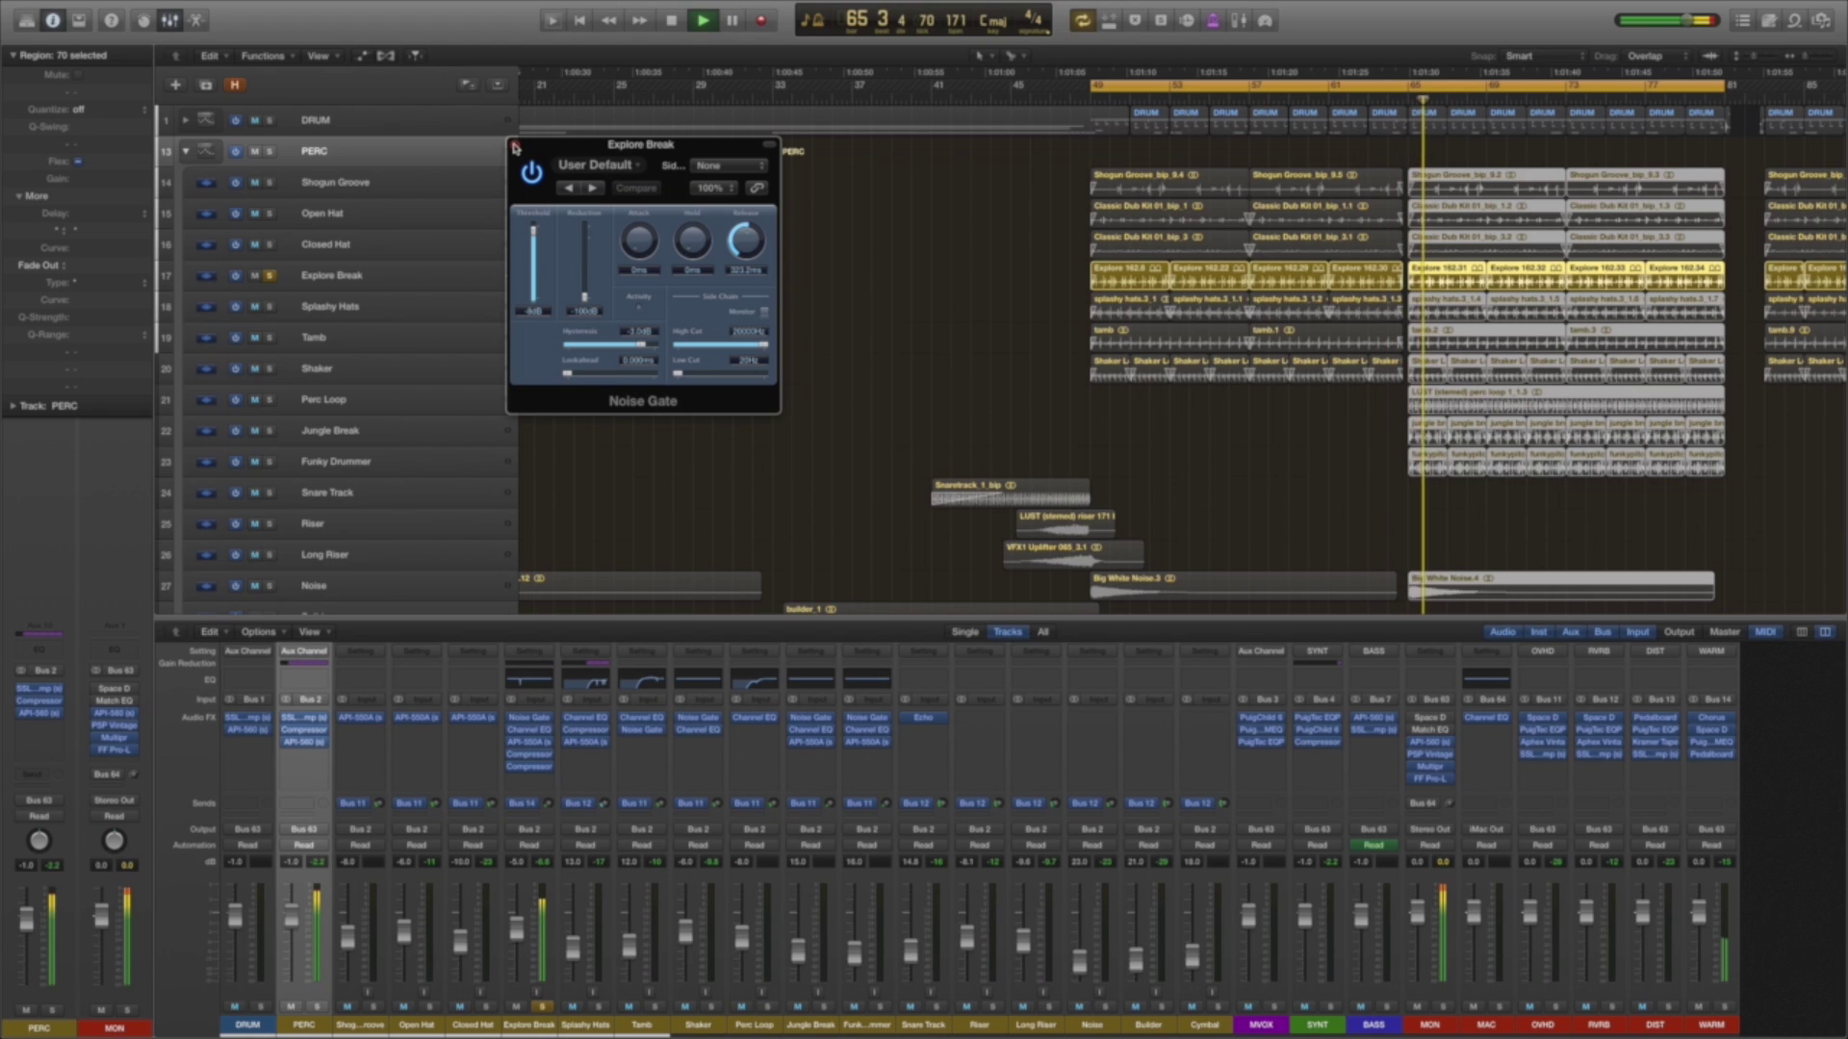
pyautogui.click(515, 146)
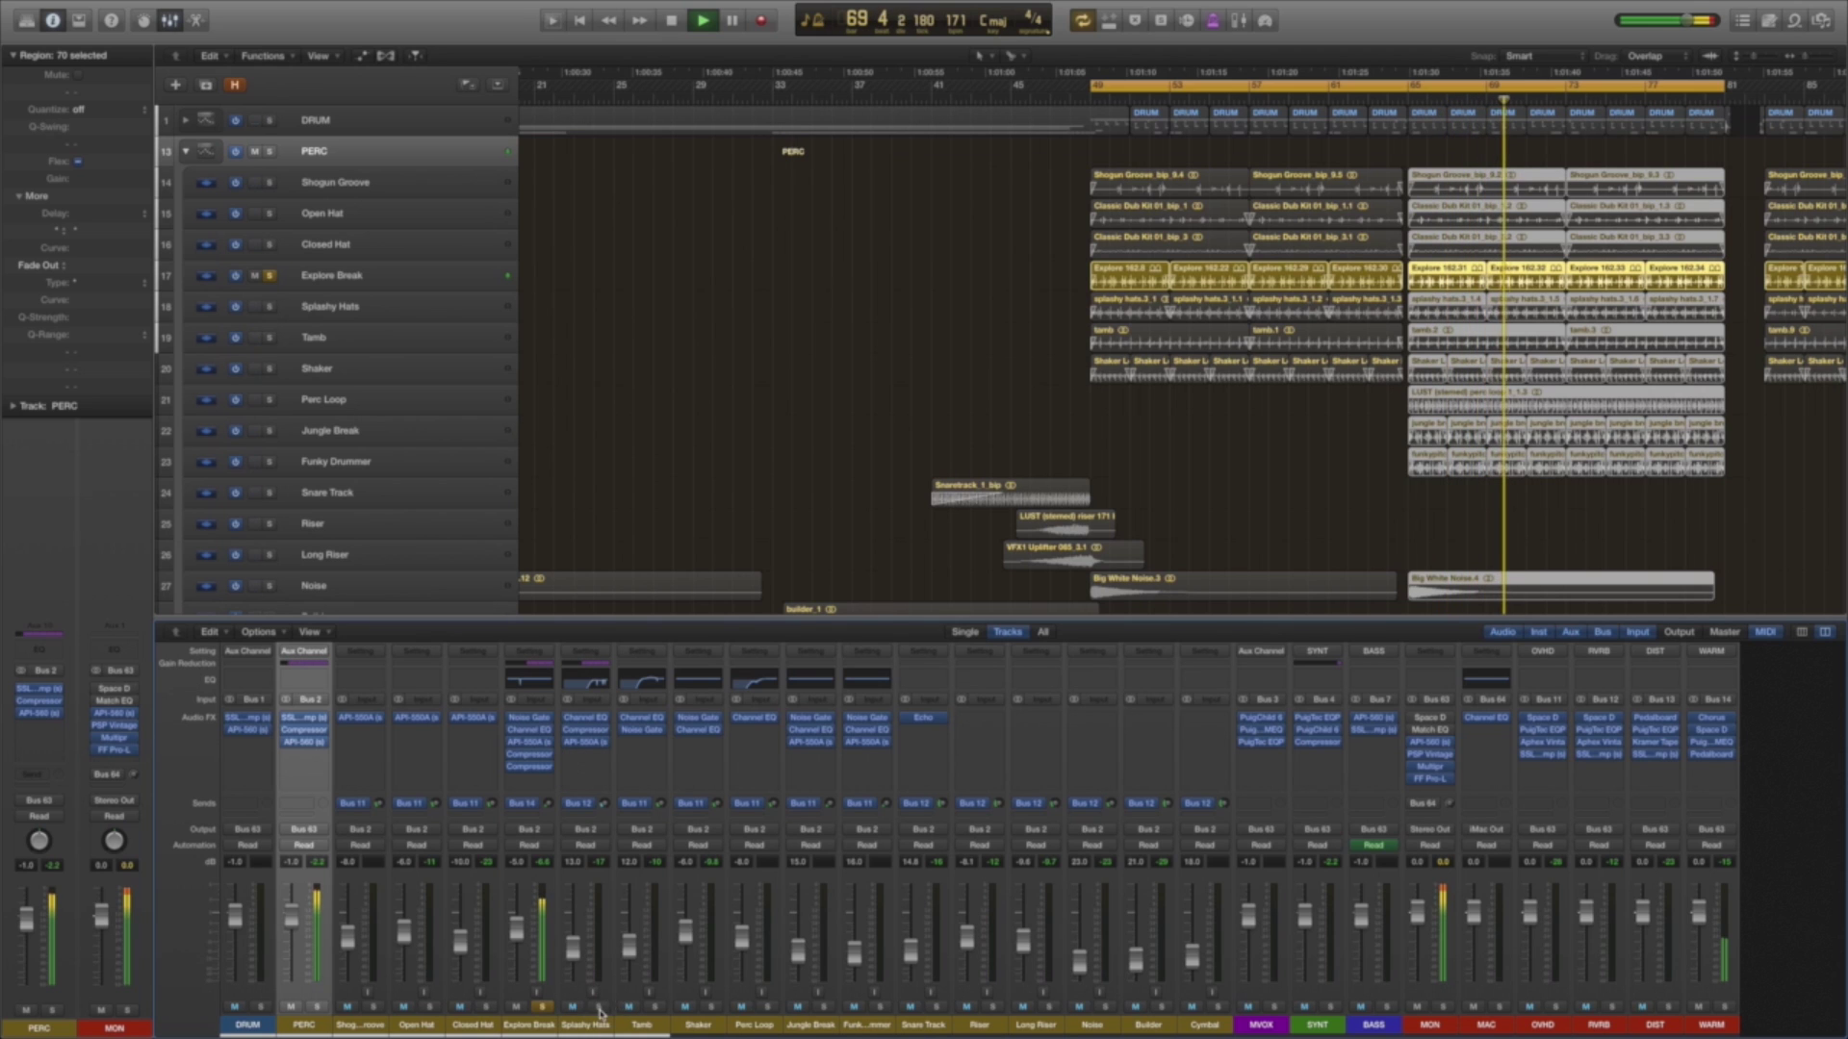
# Examine the Channel EQ on the soloed Splashy Hats, and audition the Jungle Break and Funky Drummer layers soloed together.
pyautogui.click(585, 718)
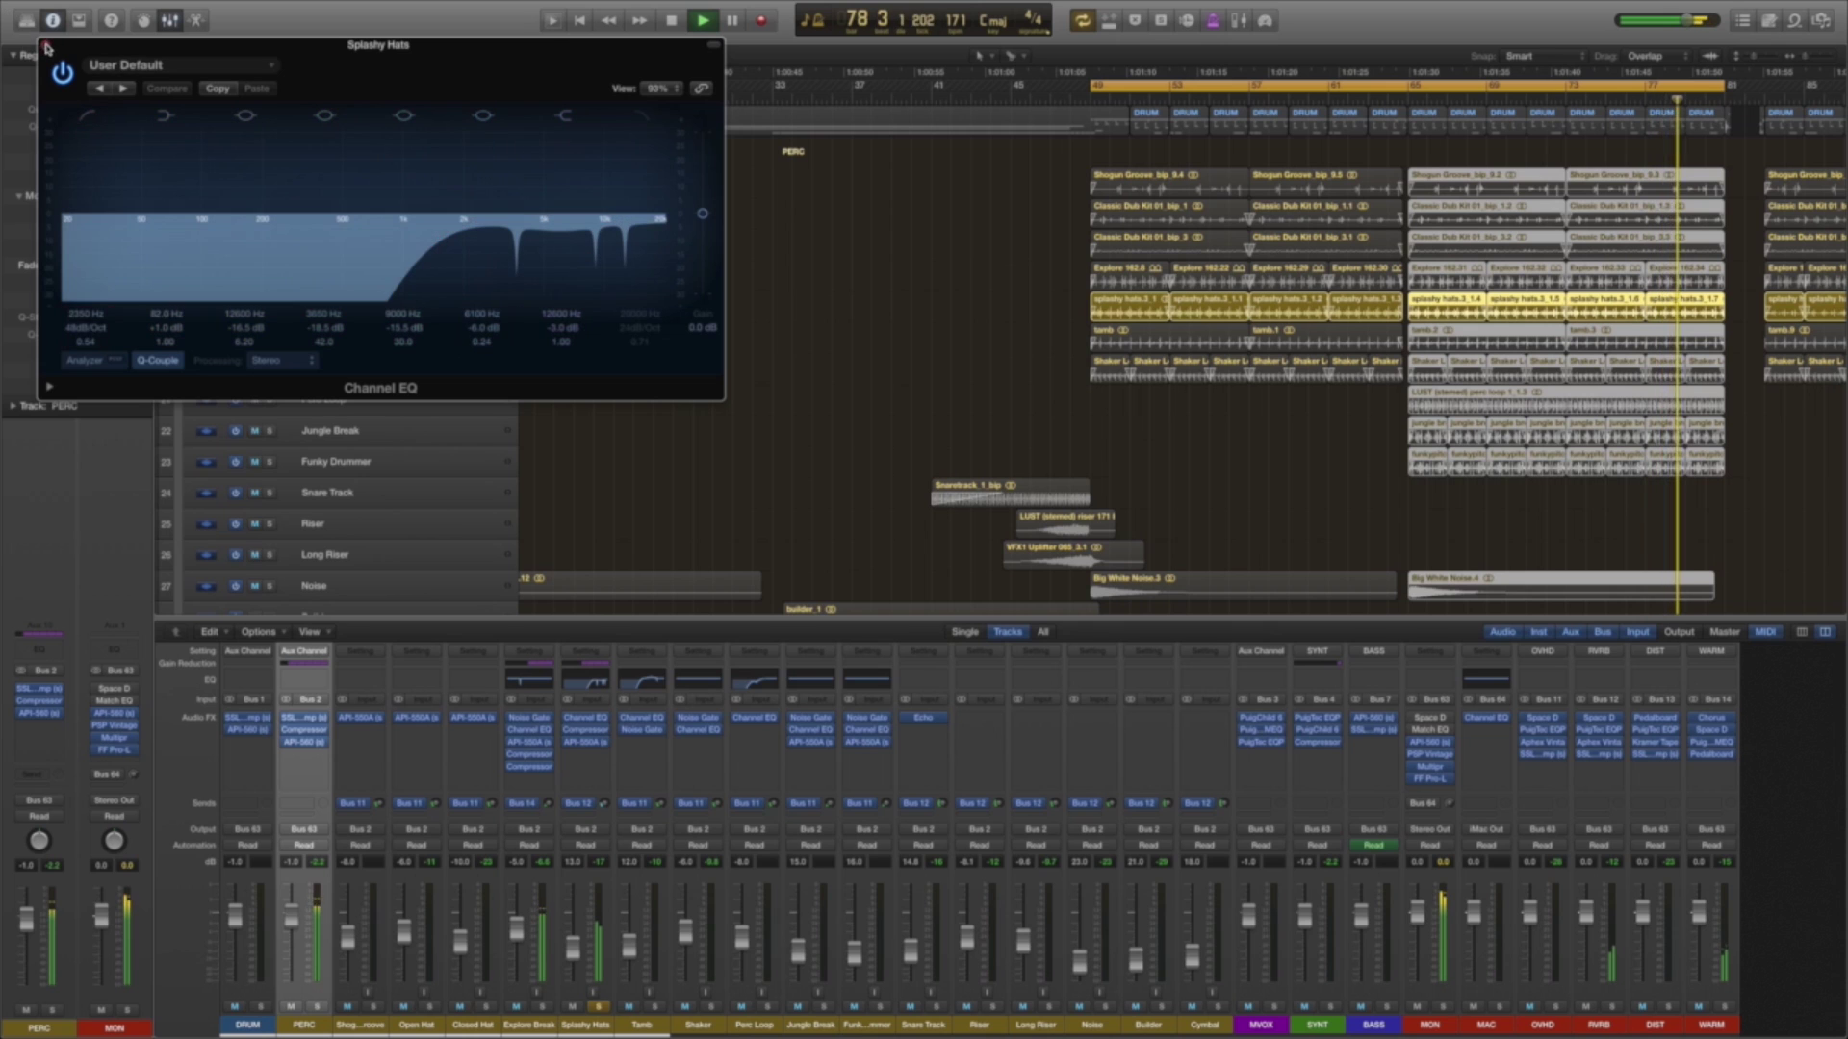
pyautogui.press('super+w')
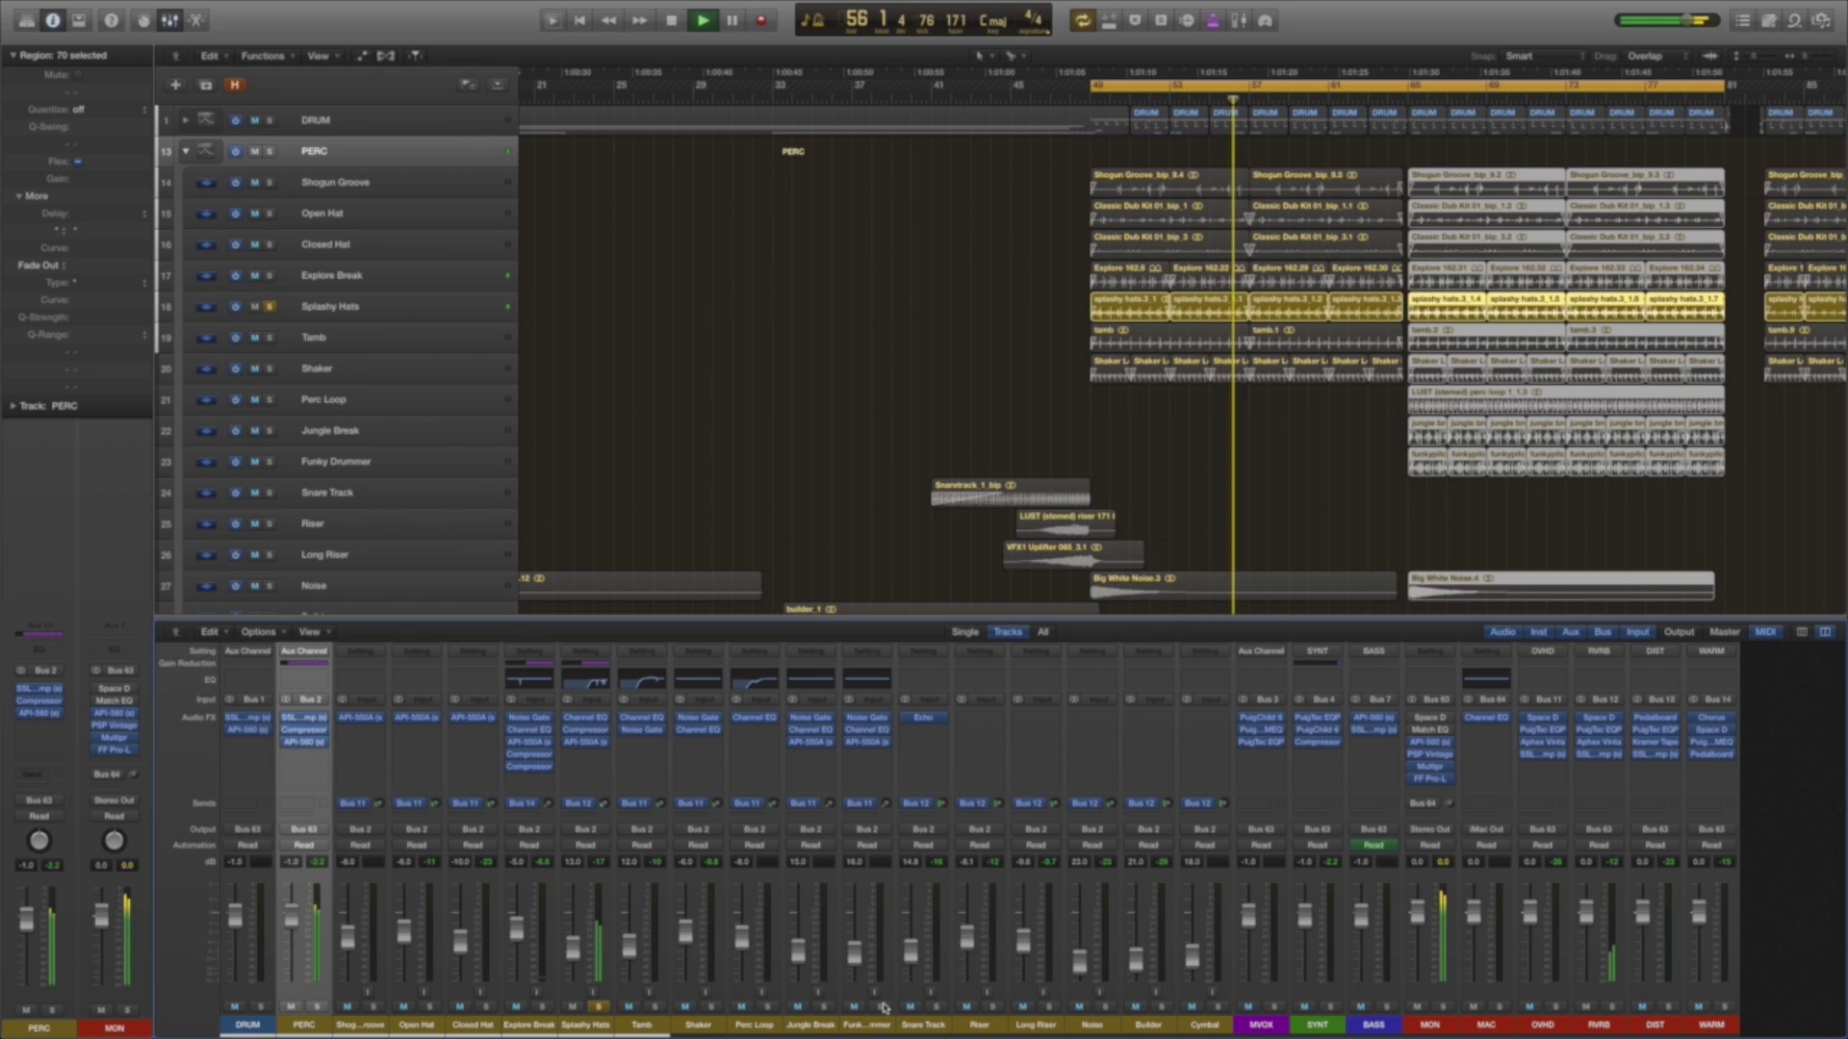
pyautogui.keyDown('alt'); pyautogui.click(823, 1006); pyautogui.keyUp('alt')
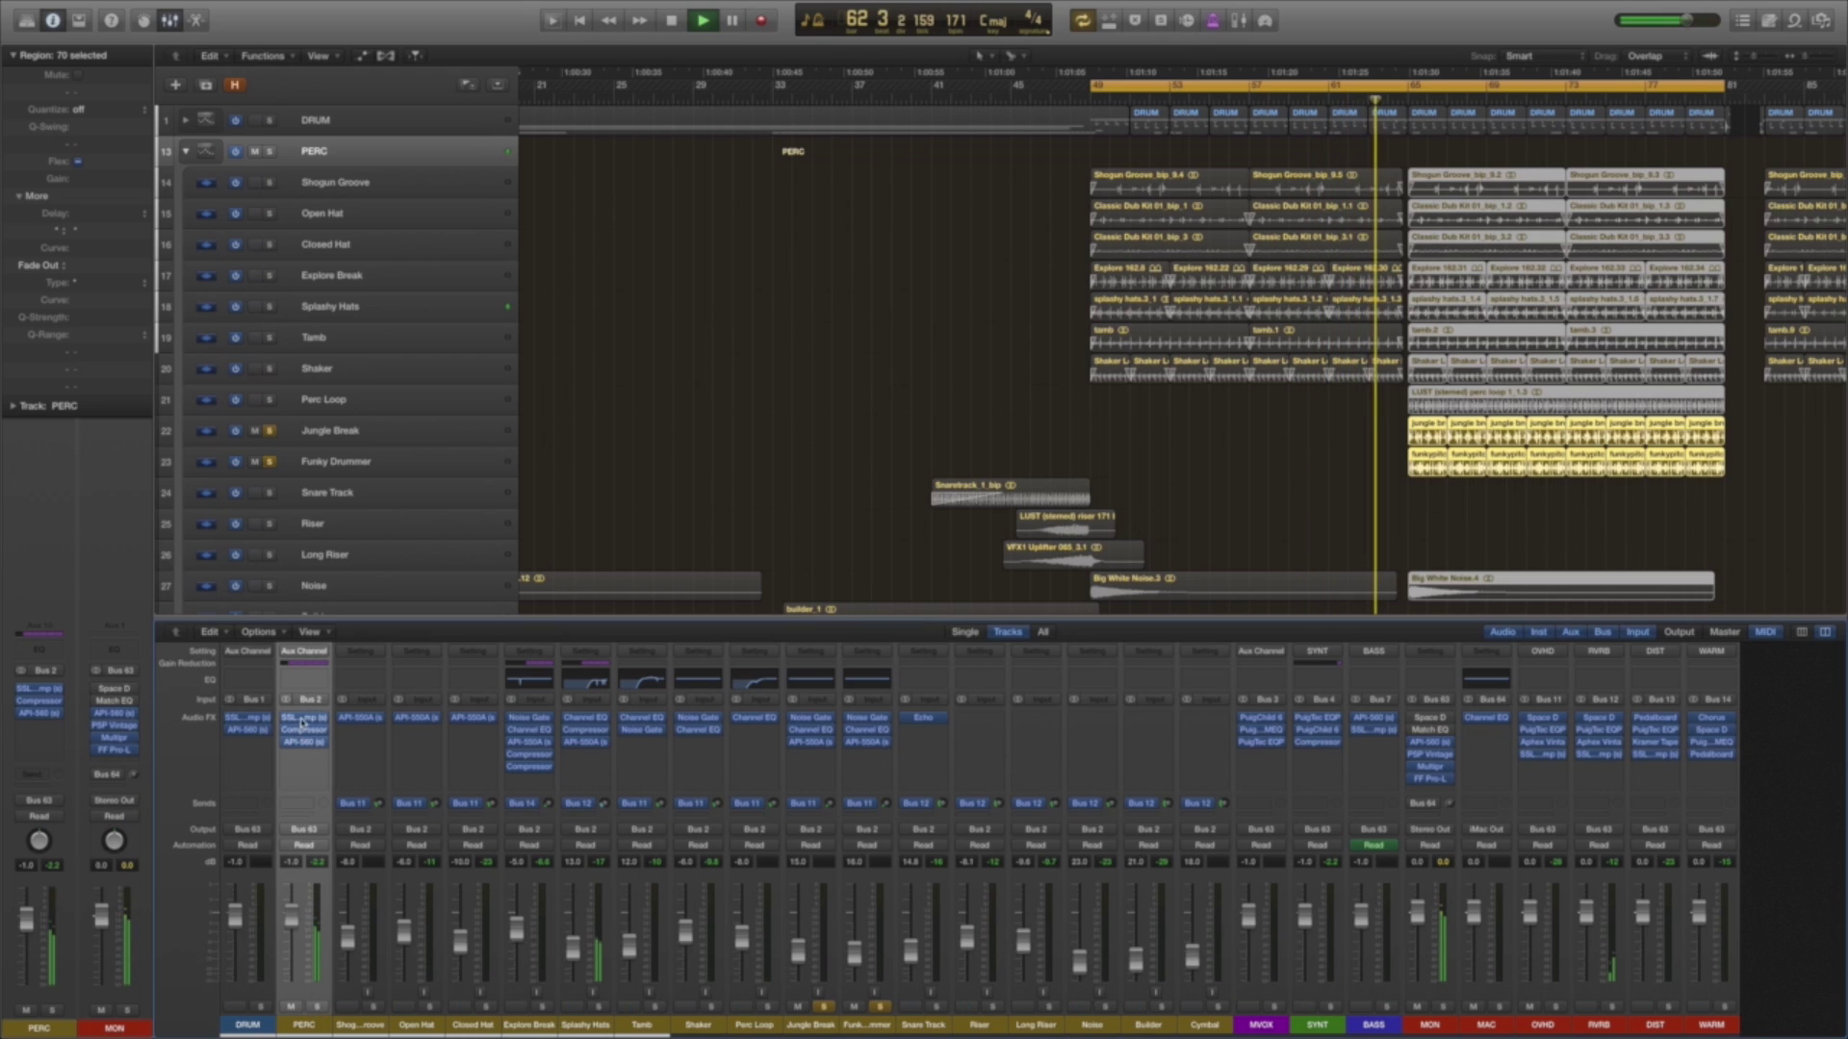
# Solo the whole PERC stack and examine its SSLComp and API-560, closing both before adding the DRUM stack to the solo.
pyautogui.press('s')
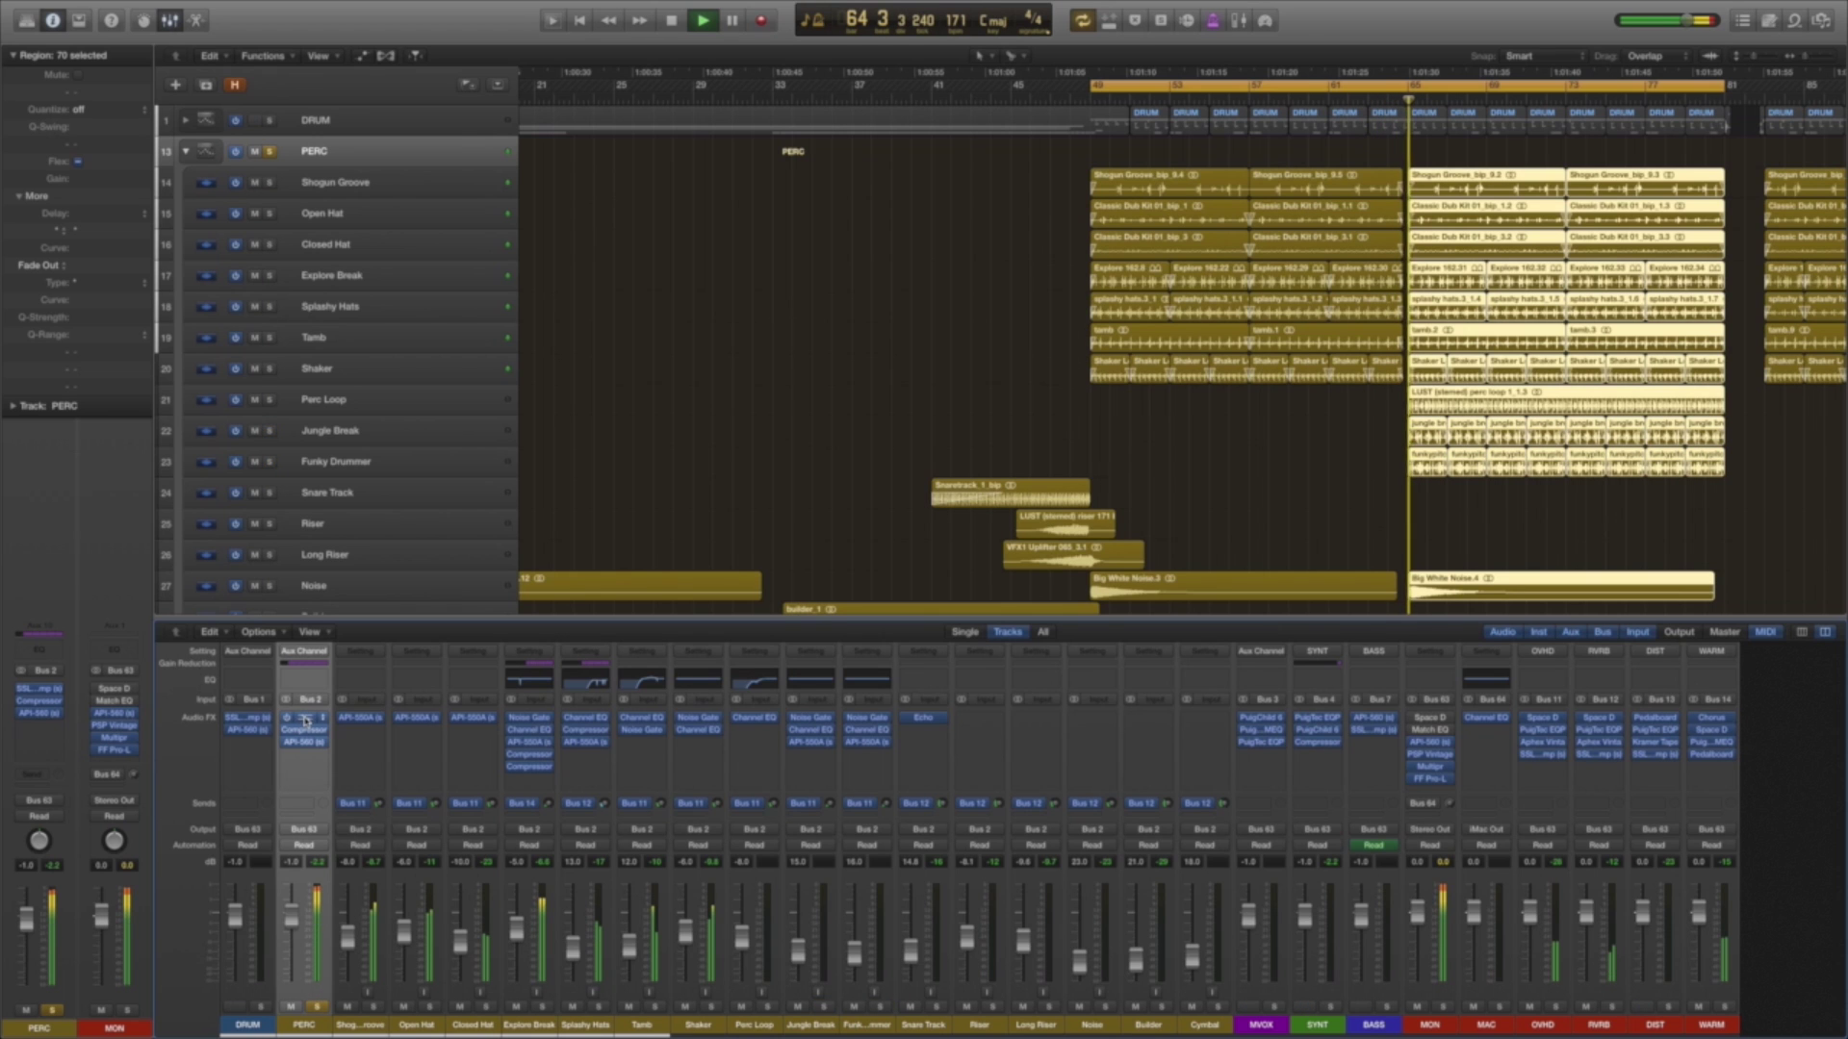
pyautogui.click(304, 717)
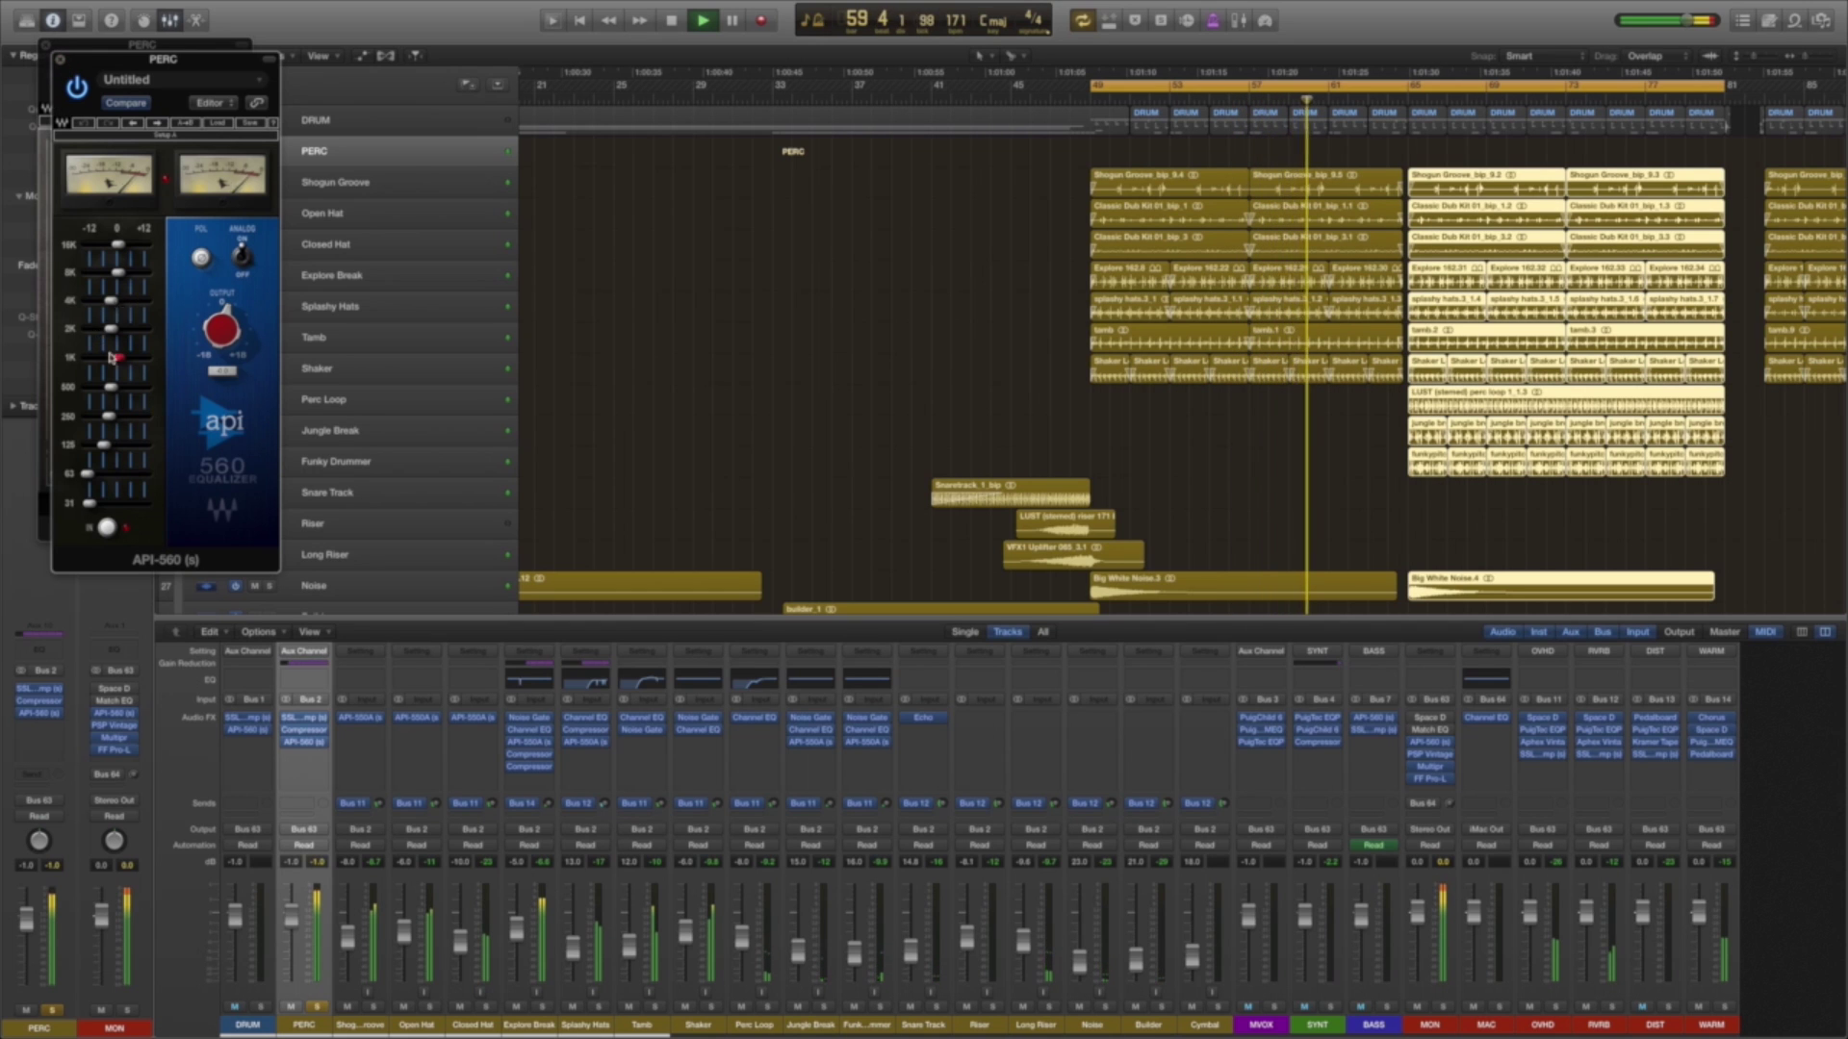
pyautogui.click(60, 63)
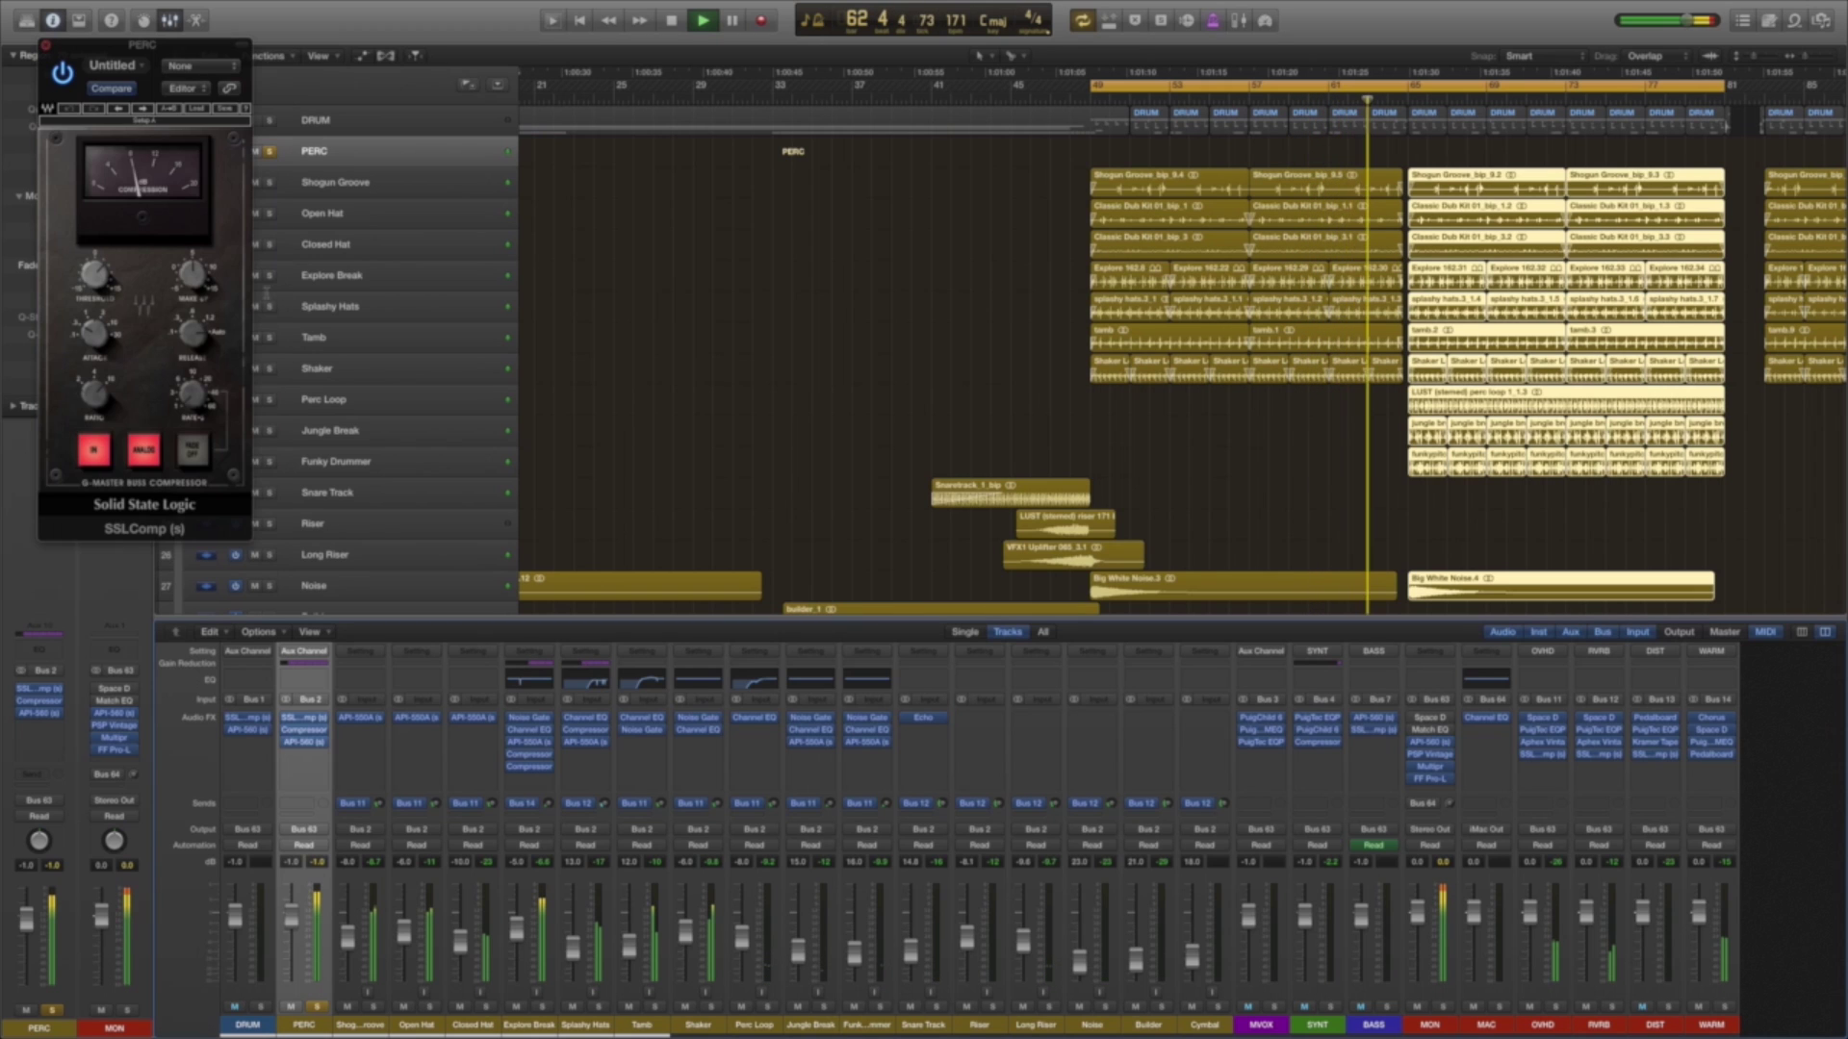
pyautogui.press('super+w')
pyautogui.click(263, 1007)
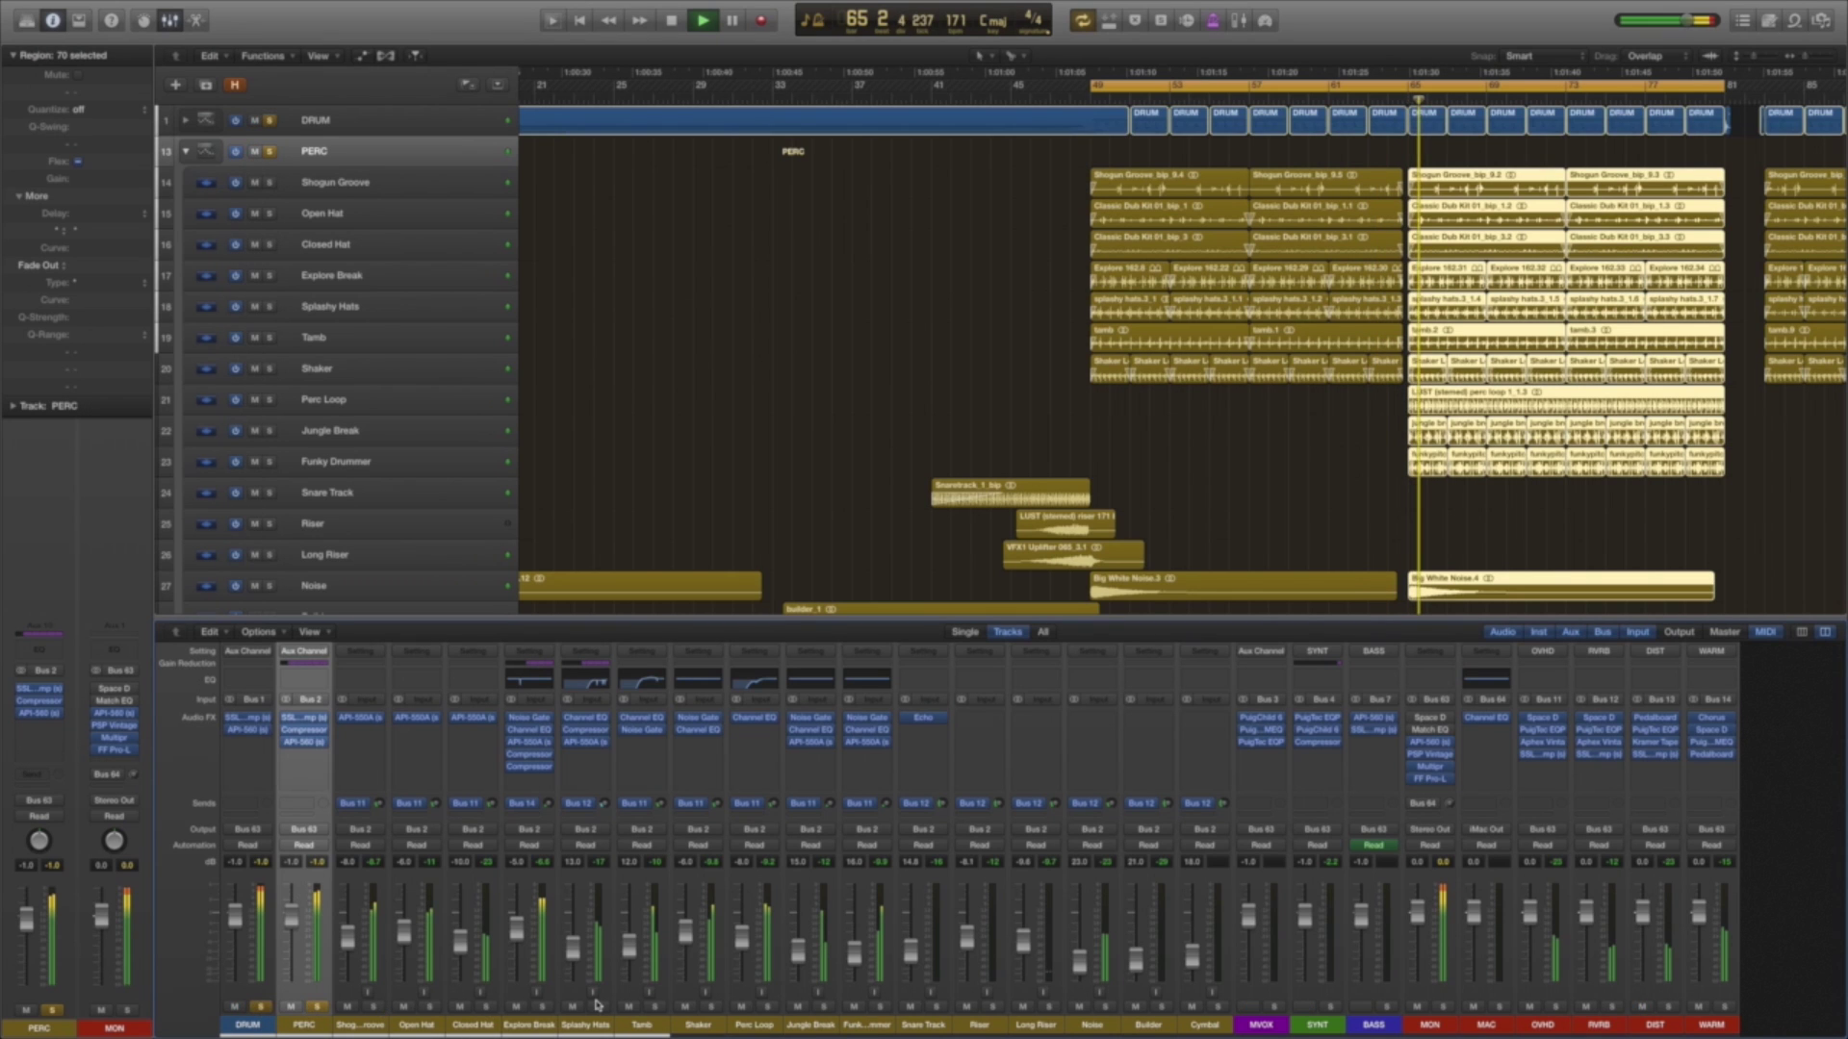